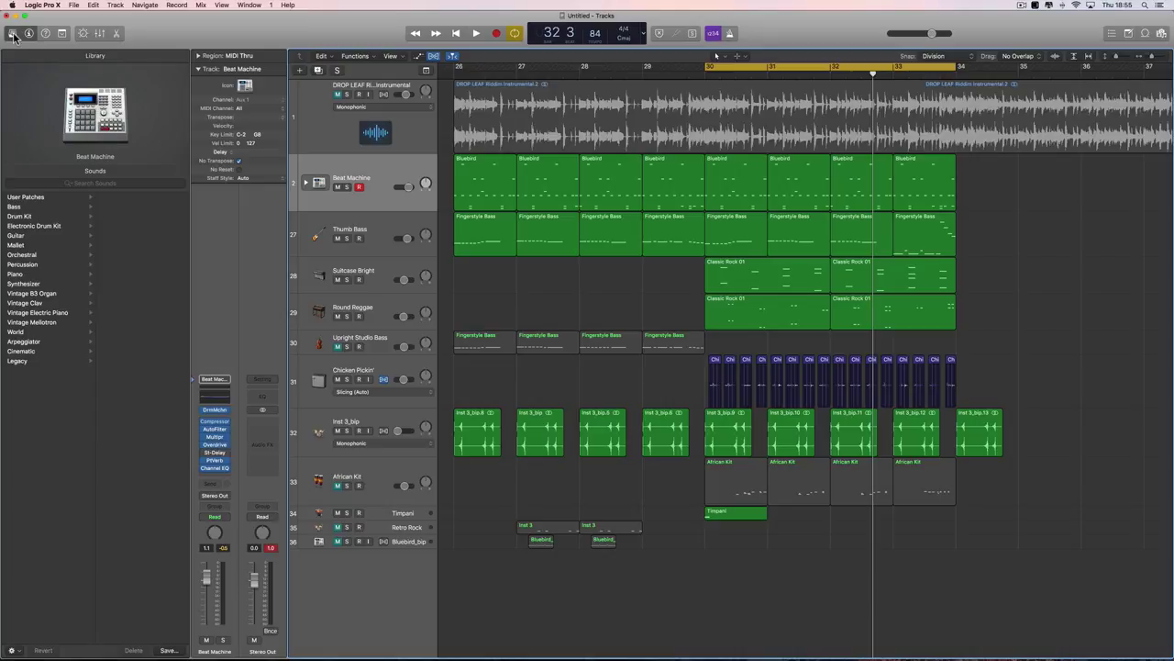
# - Hide the sound library and play the Beat Machine track in solo
pyautogui.click(12, 33)
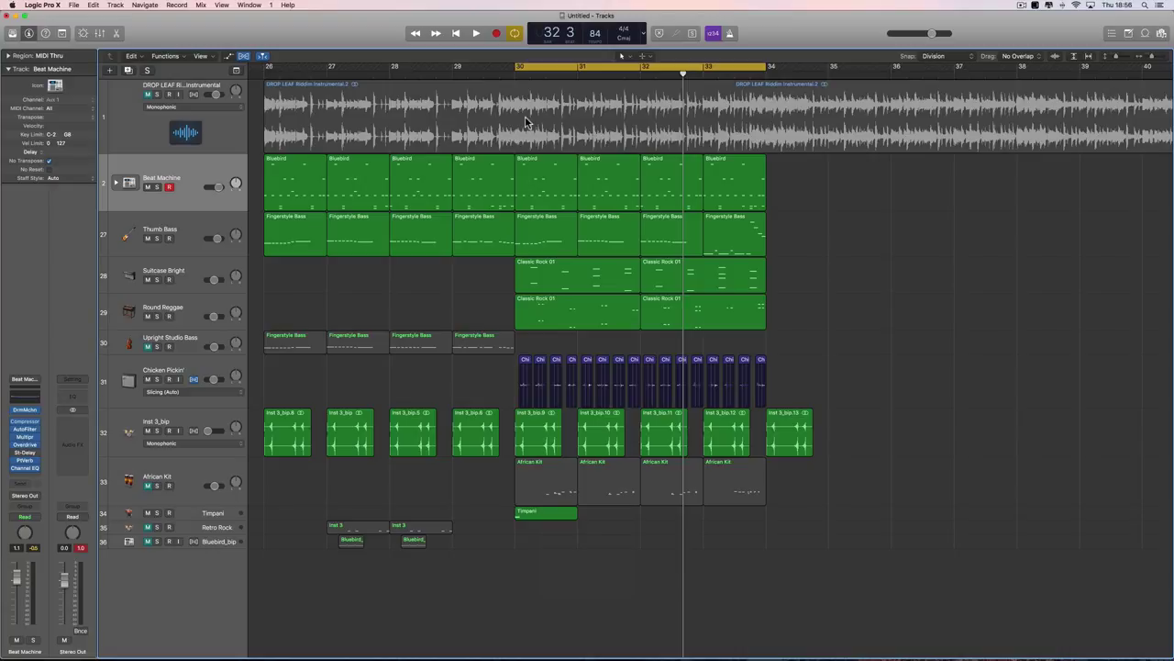
pyautogui.click(157, 188)
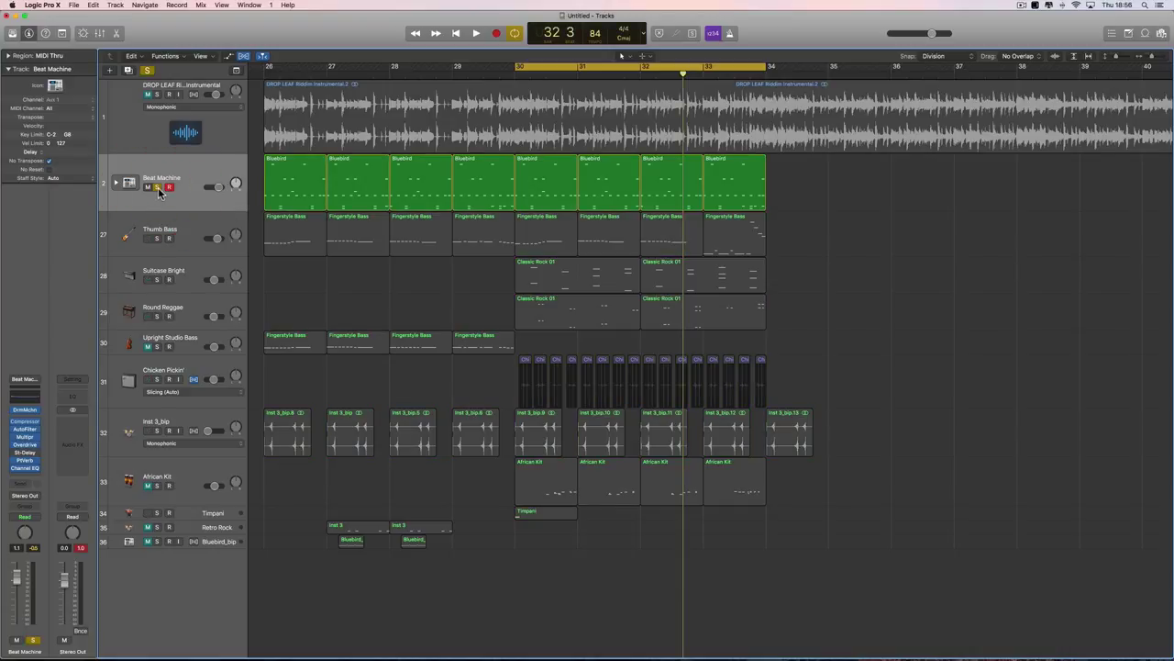
pyautogui.press('space')
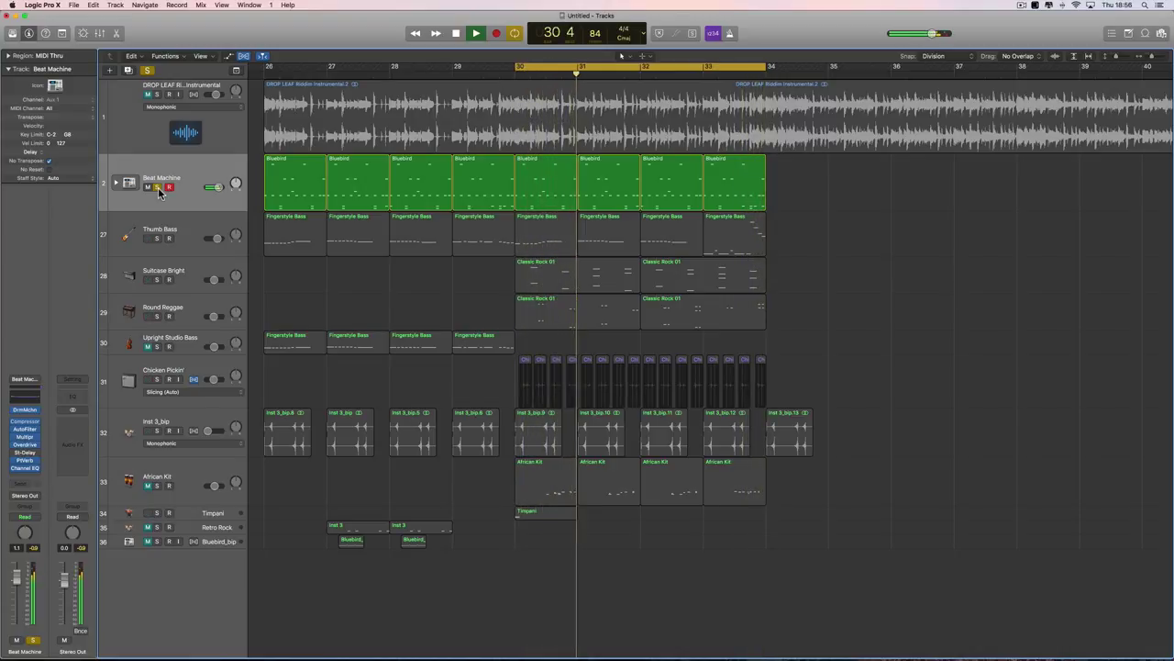
pyautogui.press('space')
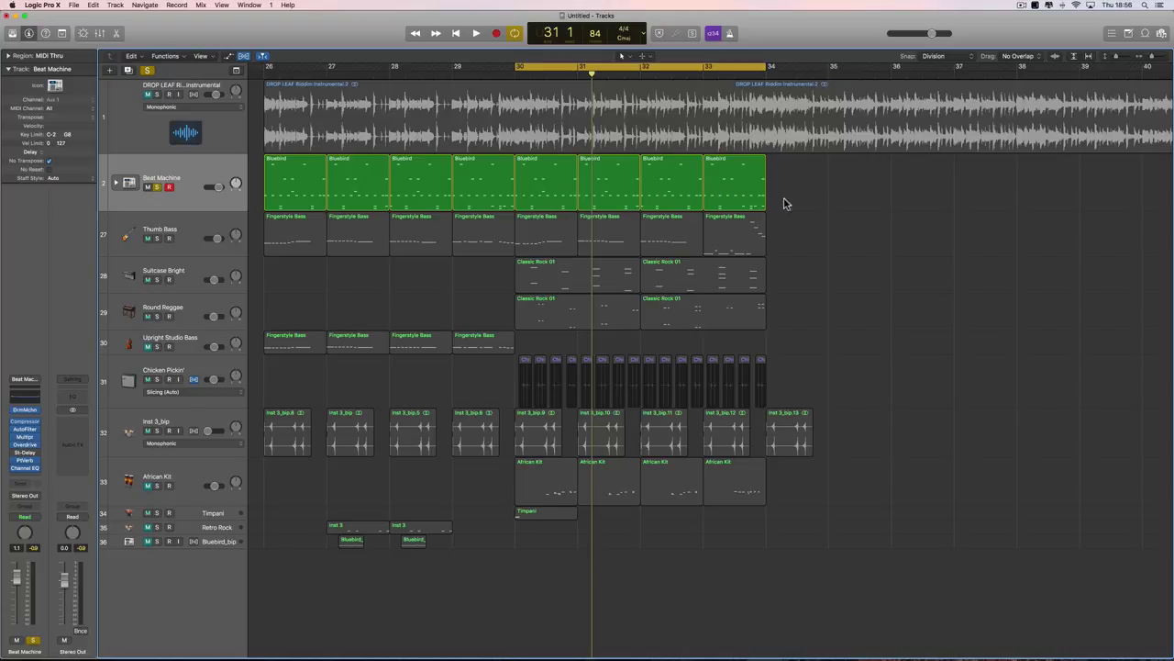
# - Open the Beat Machine's Bluebird region at bar 30 in the Piano Roll, enlarged to show its notes
pyautogui.click(904, 220)
pyautogui.doubleClick(558, 190)
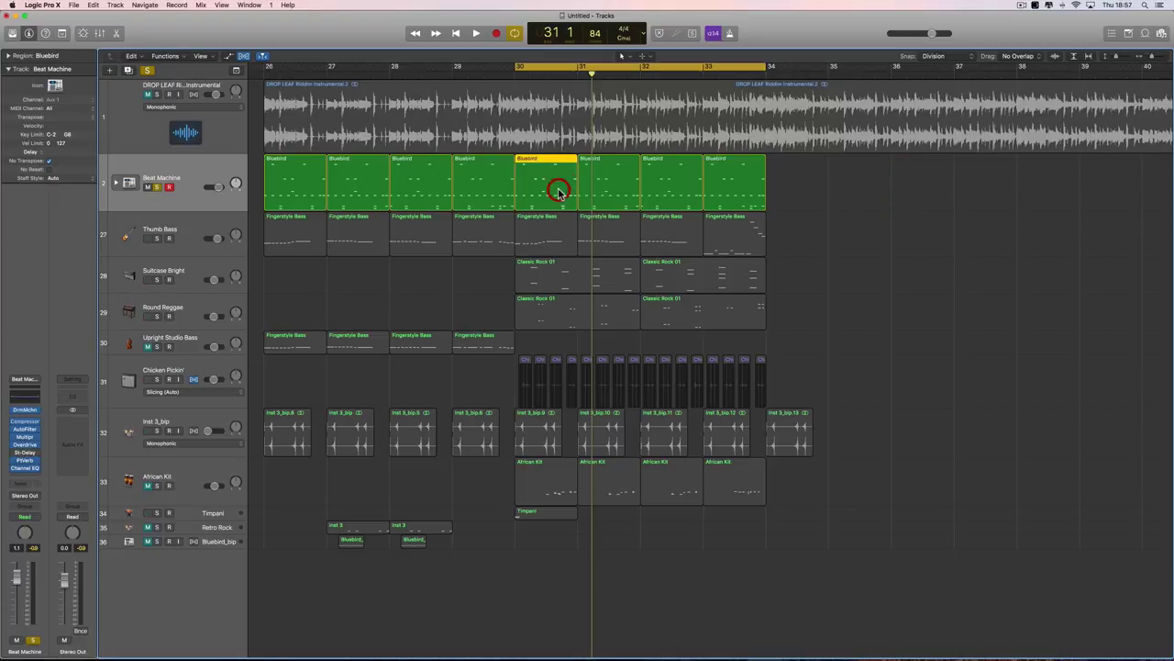
pyautogui.moveTo(583, 374); pyautogui.dragTo(826, 268)
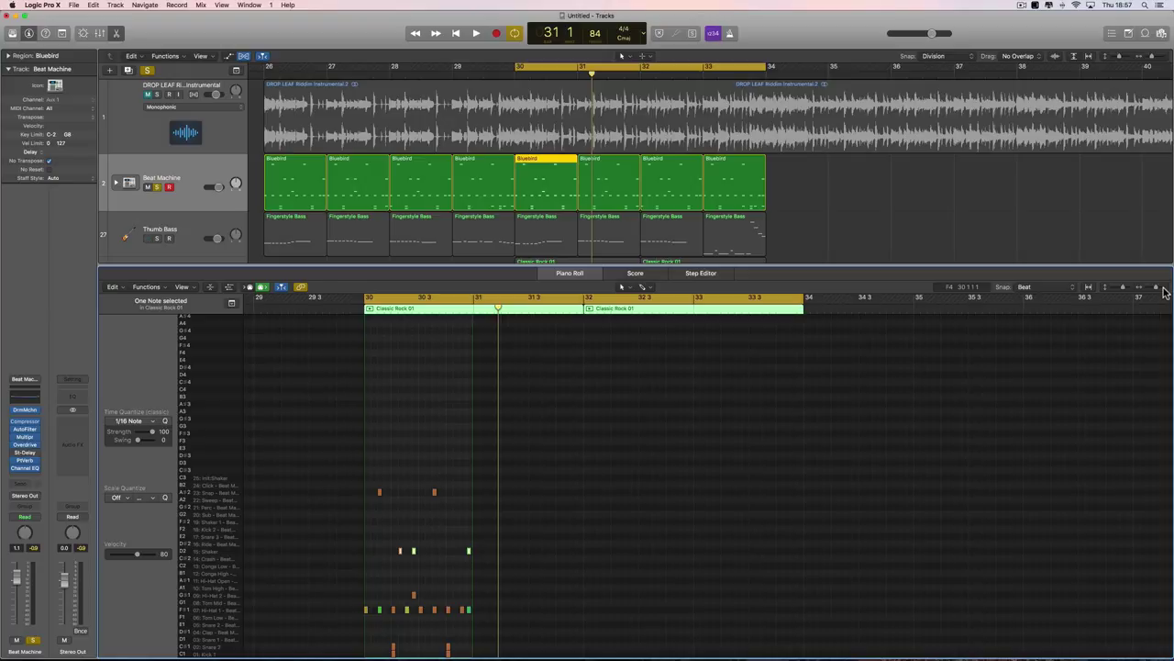
pyautogui.moveTo(1158, 288); pyautogui.dragTo(1161, 287)
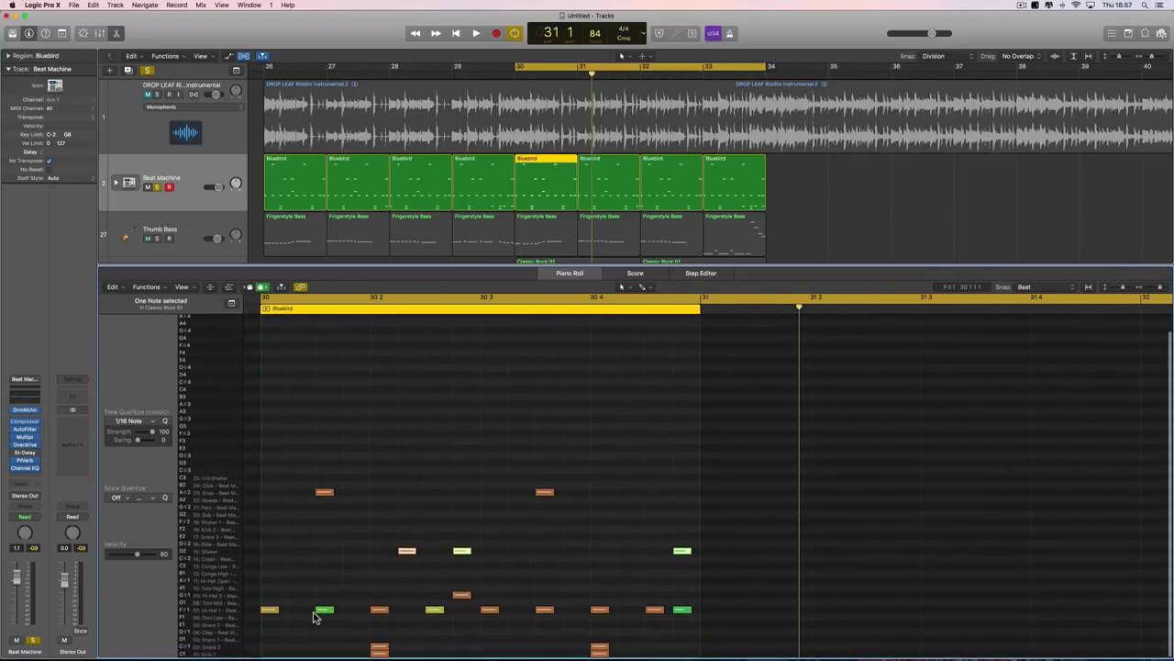
# - Select all Hi-Hat 1 notes, open the Beat Machine's Drum Machine Designer and audition the Hi-Hat 1 sound
pyautogui.click(226, 613)
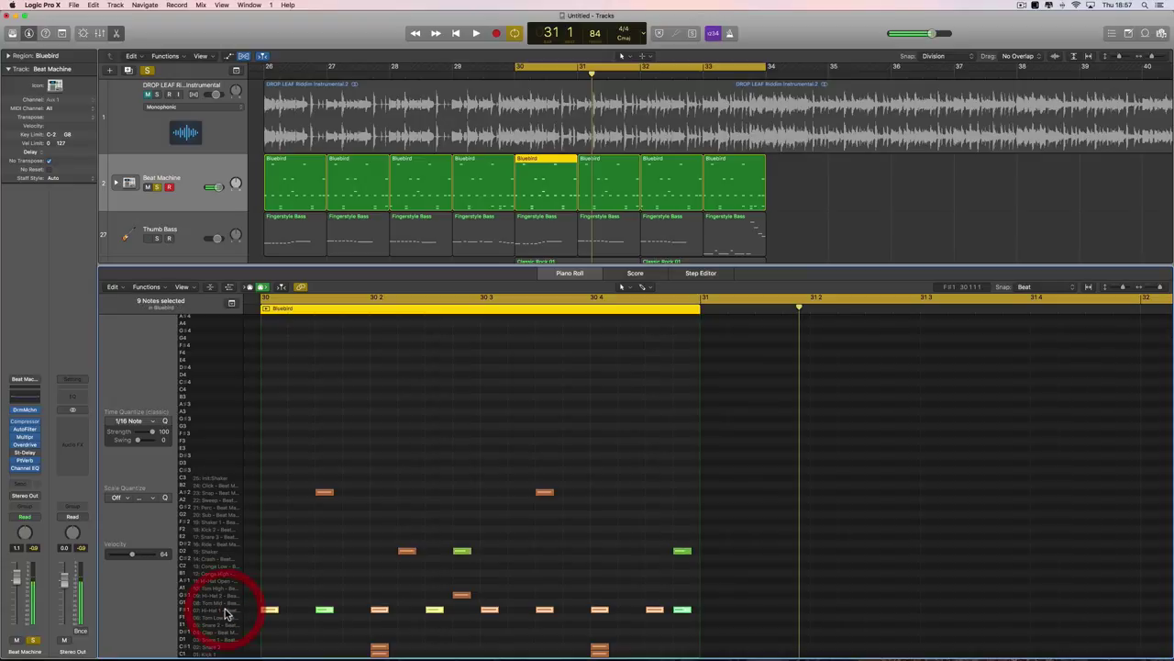
pyautogui.click(29, 411)
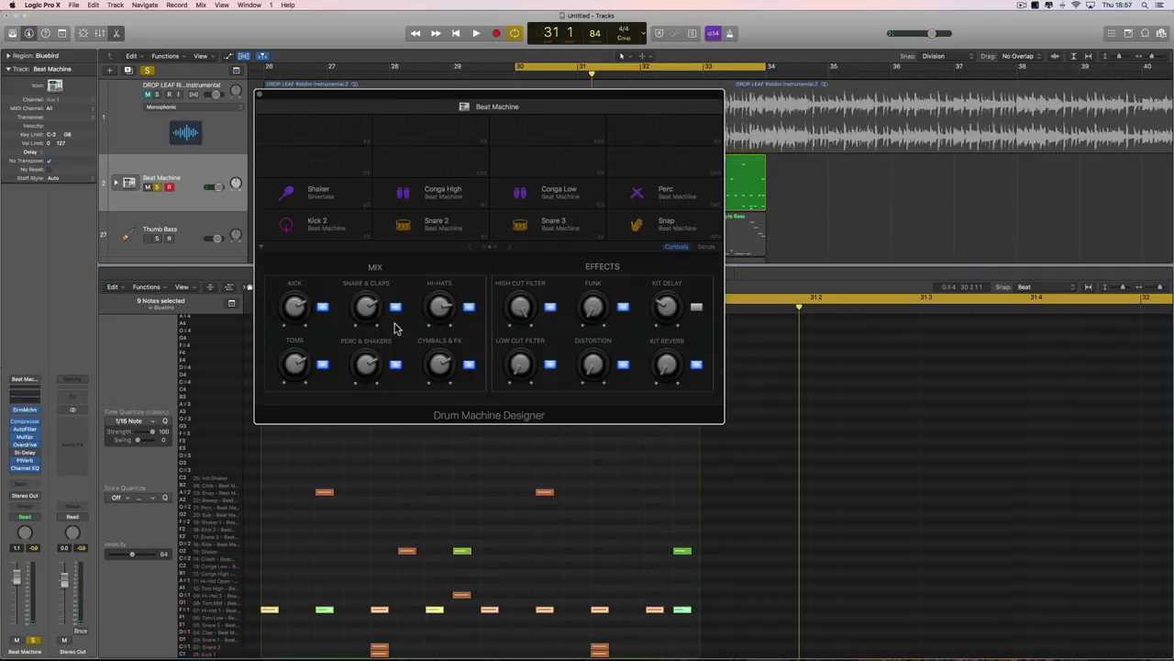
pyautogui.click(470, 247)
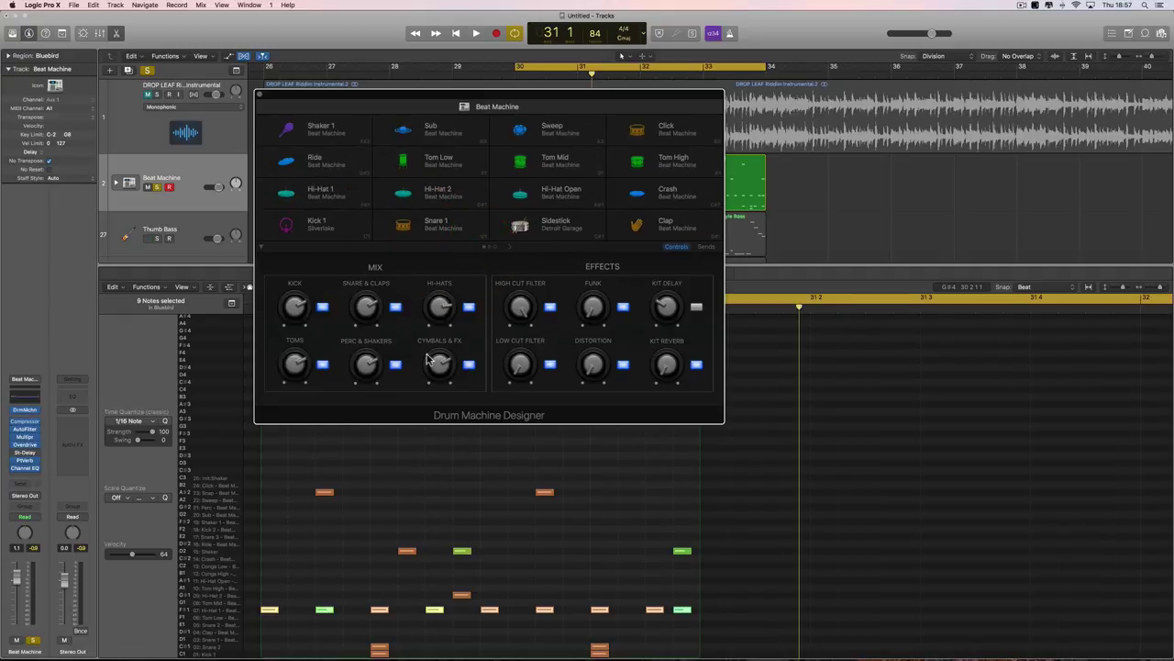
pyautogui.click(210, 612)
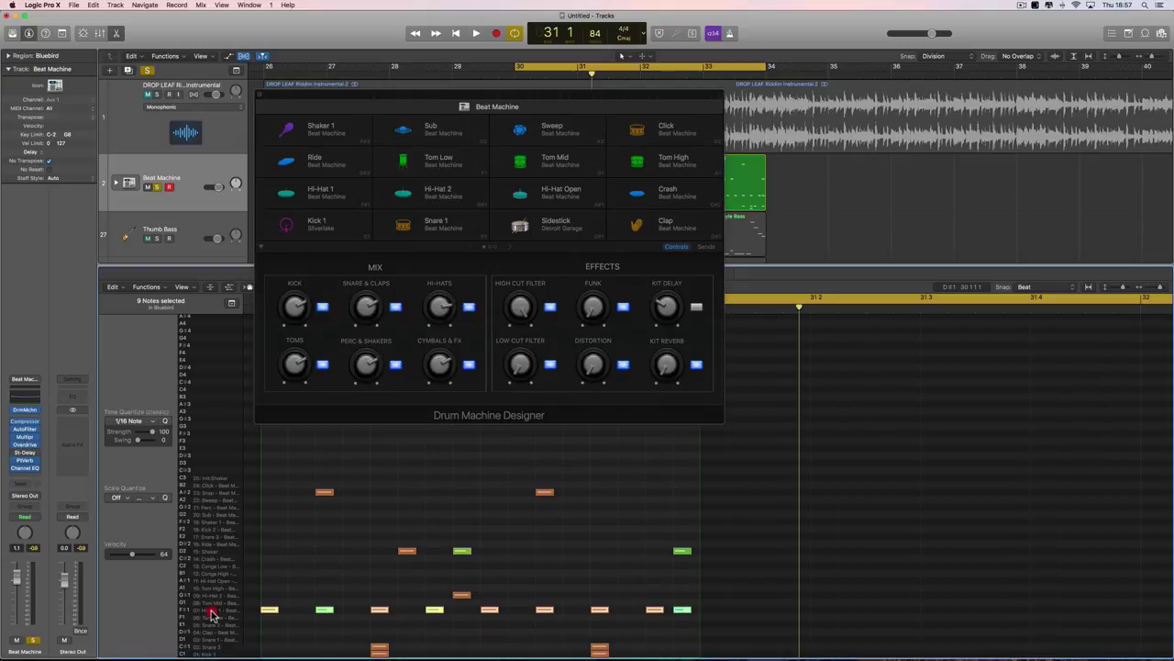
pyautogui.click(210, 612)
pyautogui.click(210, 612)
pyautogui.click(211, 614)
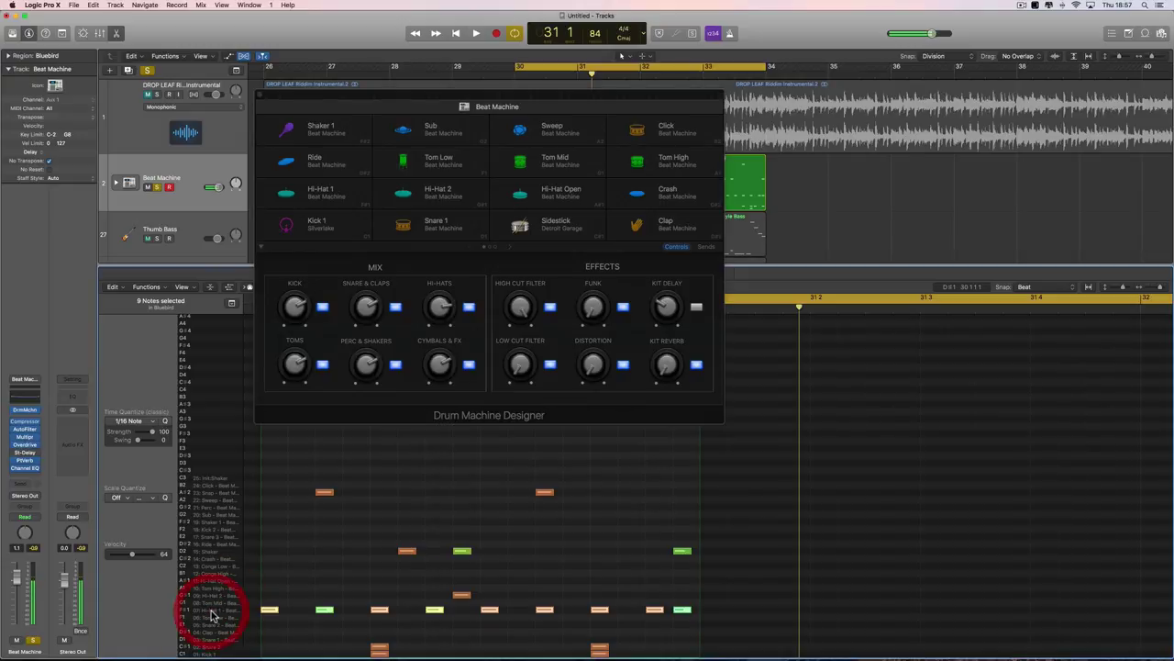
pyautogui.press(',')
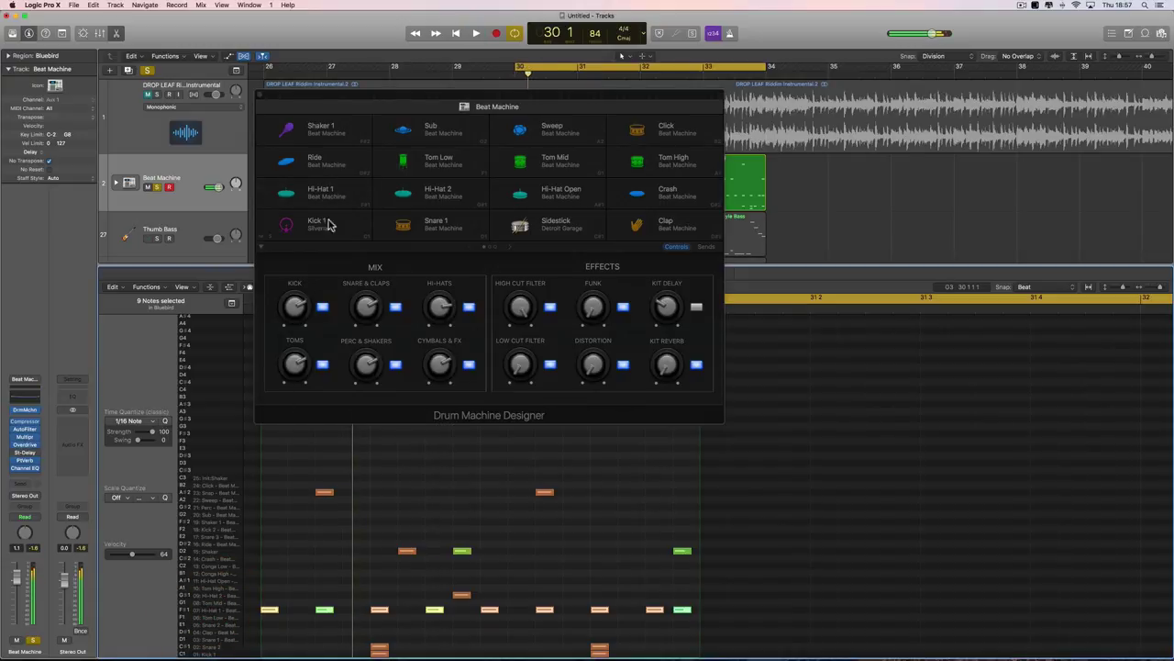
# - Audition the Hi-Hat 1, Kick 1, Snare 1 and Sidestick pads in Drum Machine Designer
pyautogui.click(330, 197)
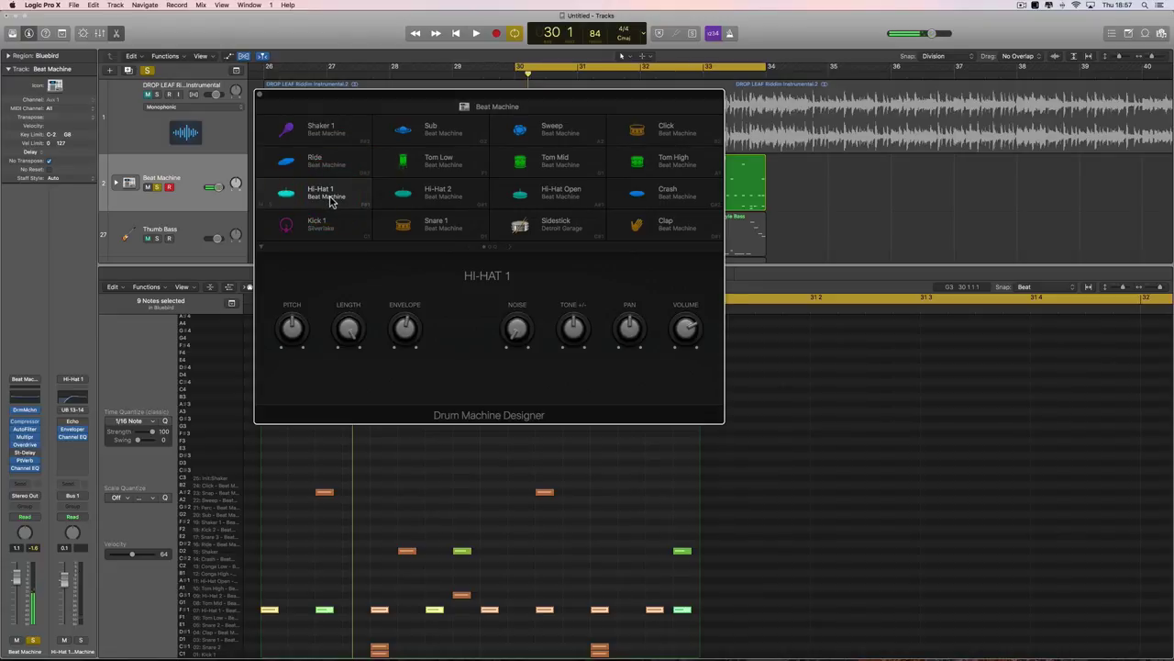
pyautogui.click(330, 201)
pyautogui.click(330, 201)
pyautogui.click(328, 227)
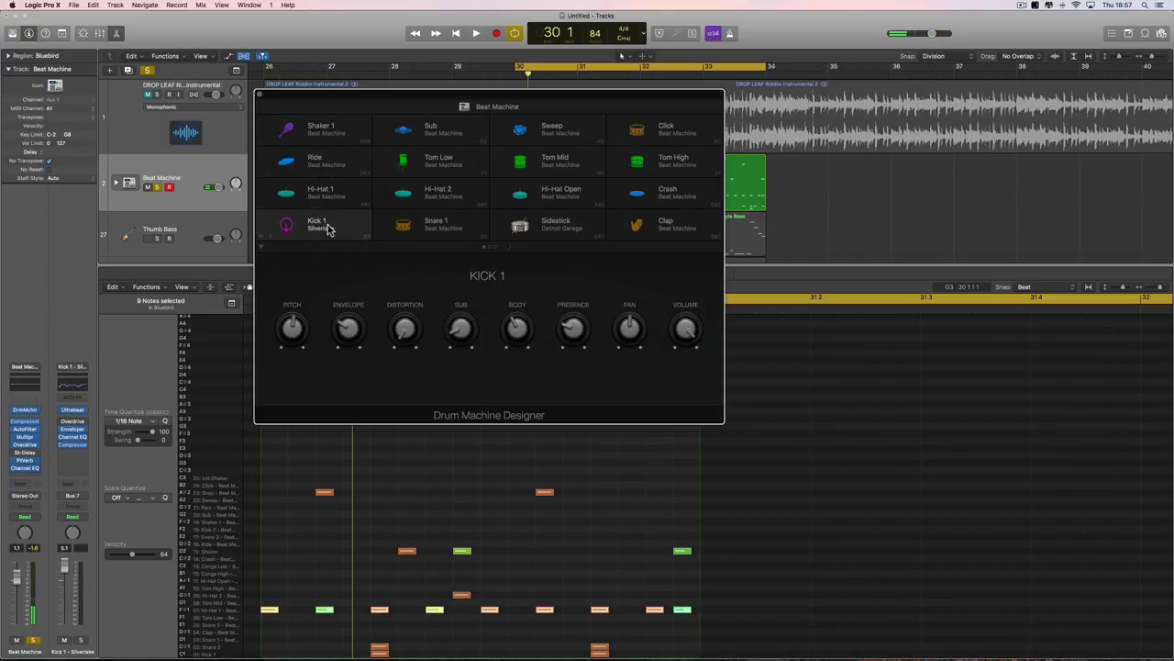
pyautogui.click(412, 229)
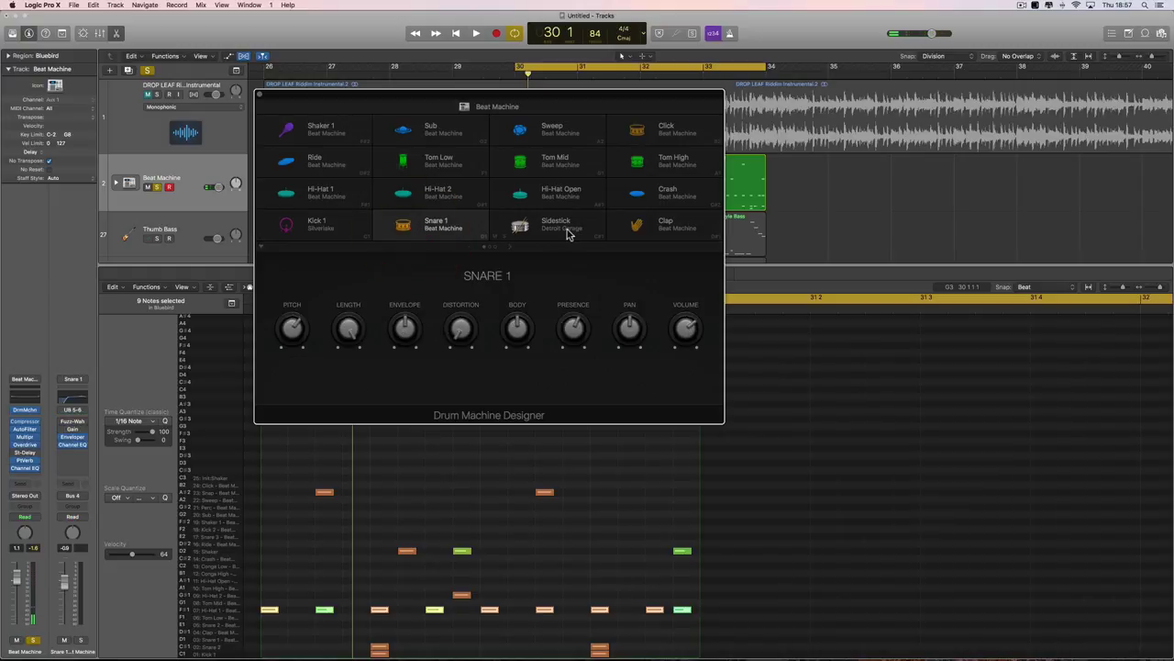
pyautogui.click(568, 234)
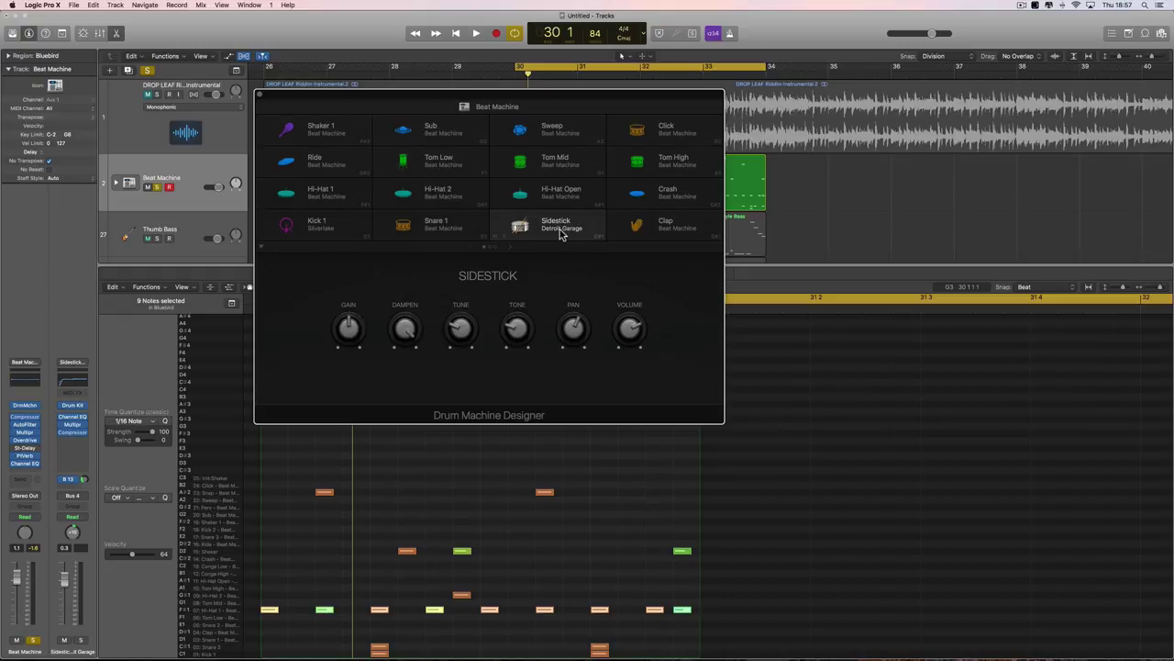
pyautogui.click(561, 231)
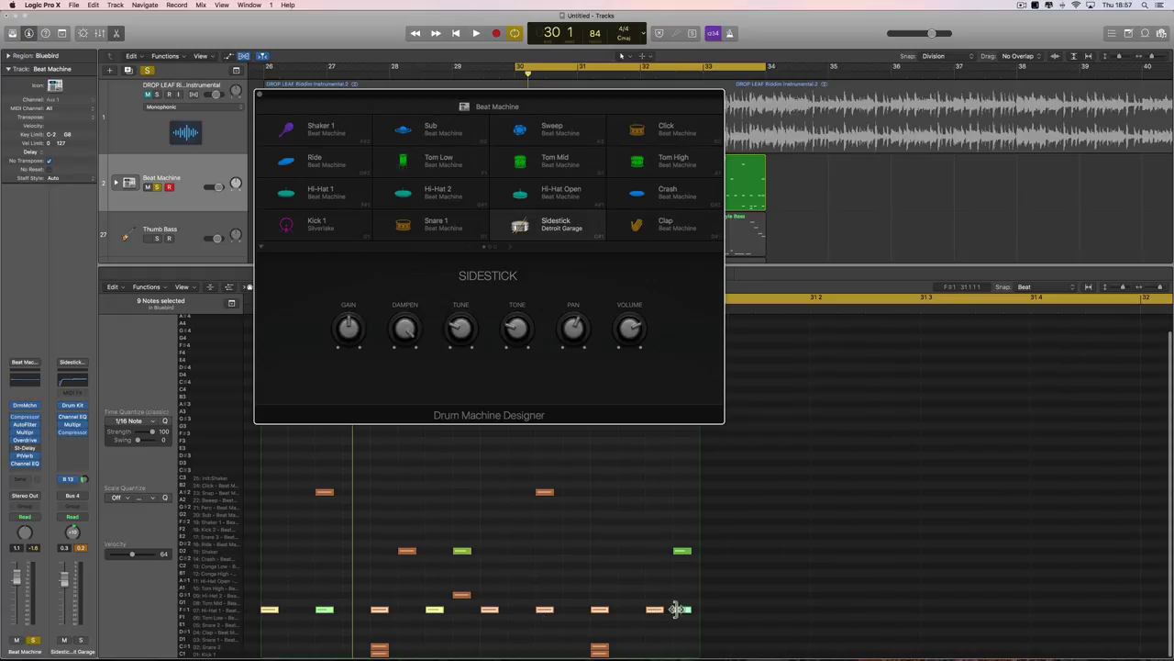
# - Set the cycle range to bar 30 only, up to bar 31, and listen to the looped drum pattern
pyautogui.press('space')
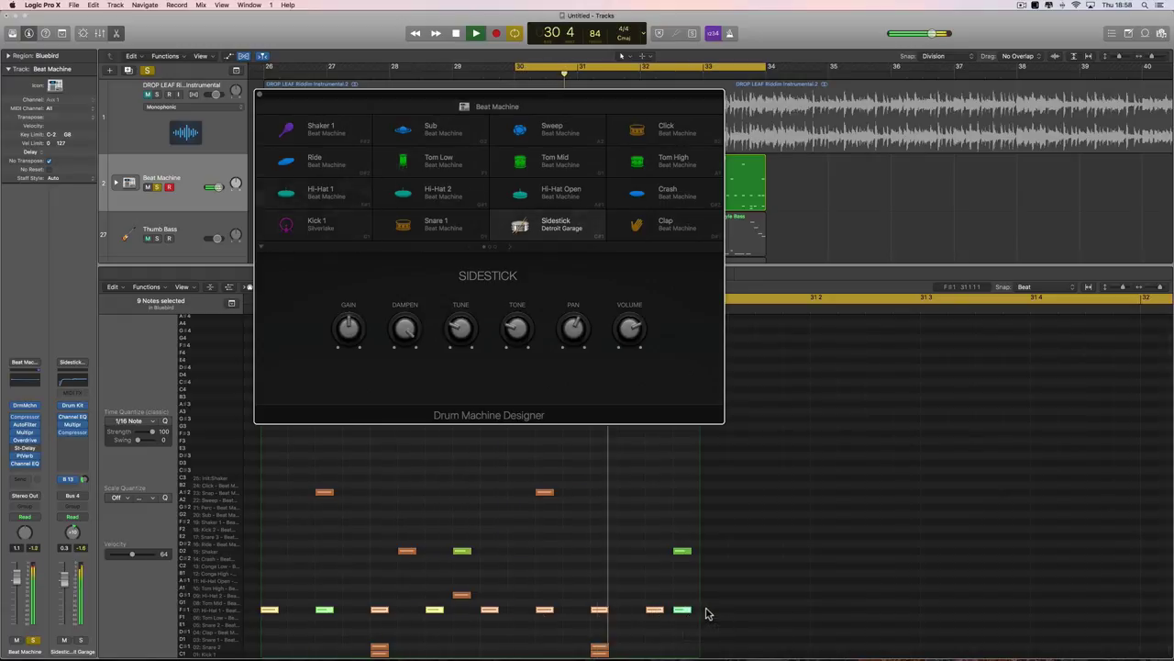
pyautogui.press('space')
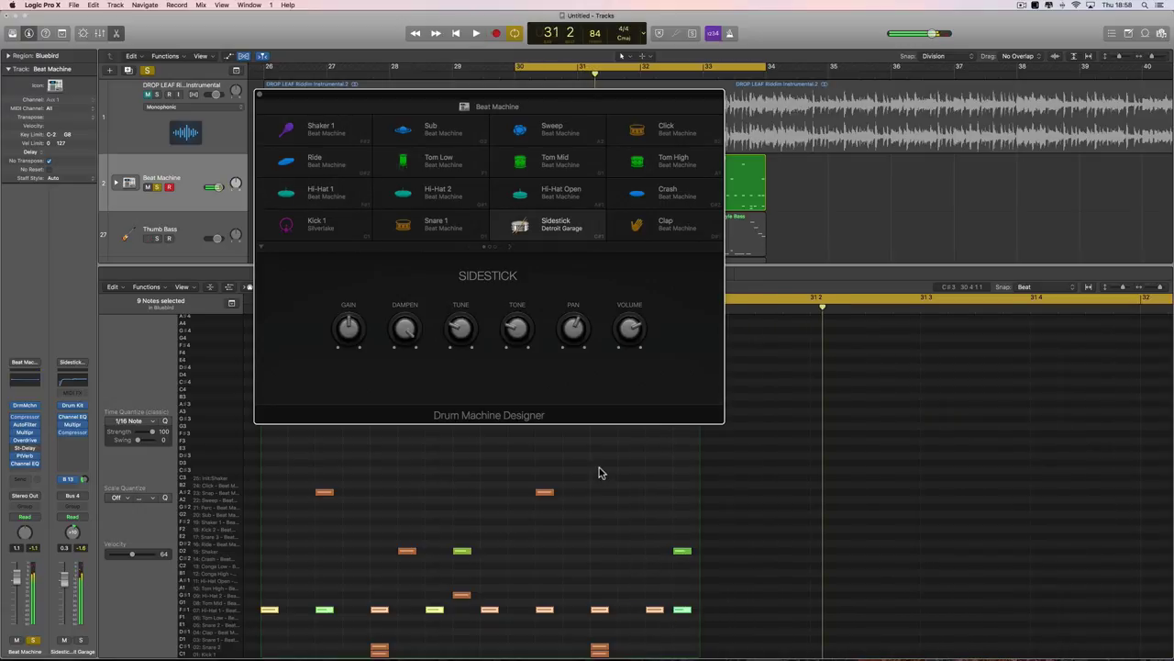
pyautogui.click(519, 69)
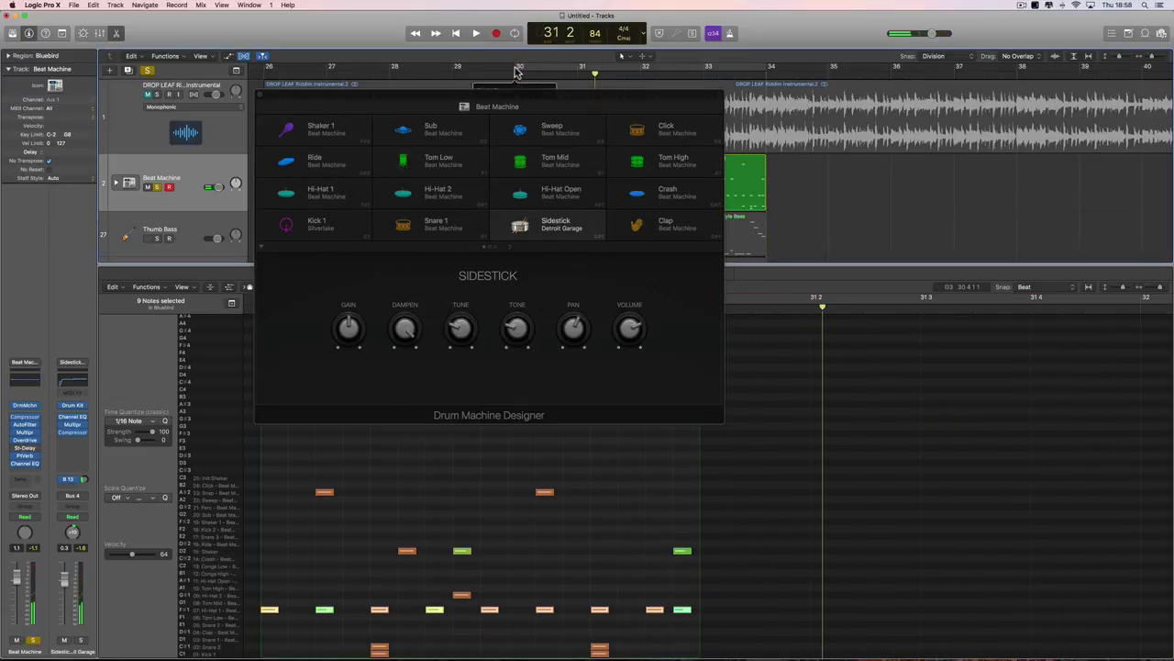
pyautogui.moveTo(520, 68); pyautogui.dragTo(580, 73)
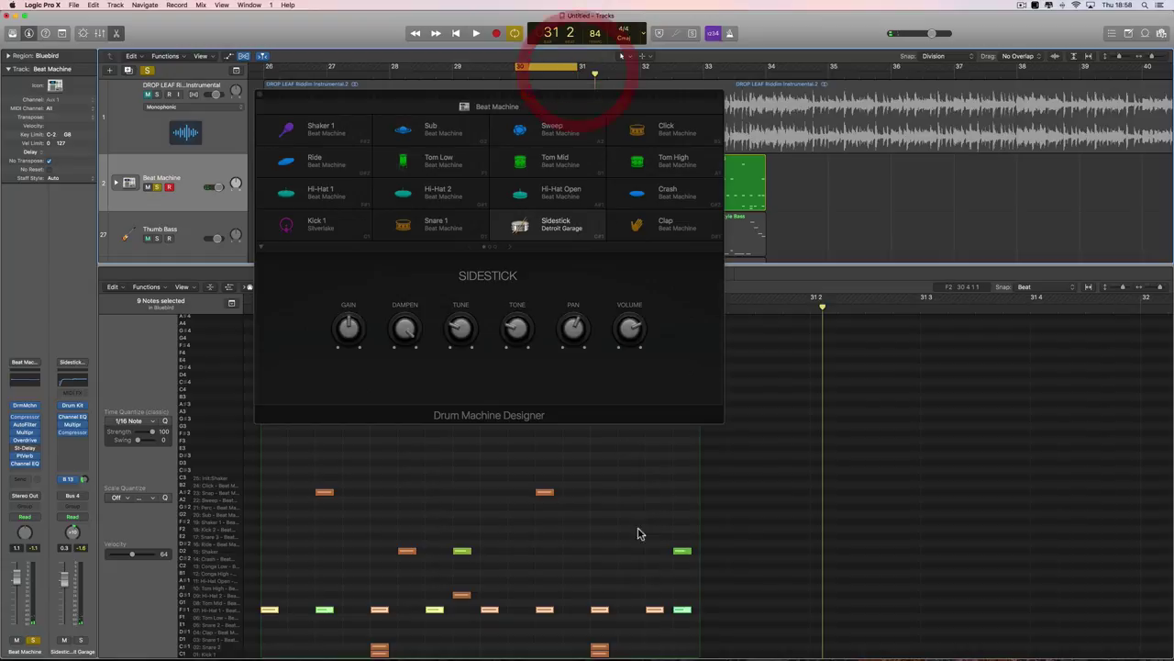
pyautogui.press('space')
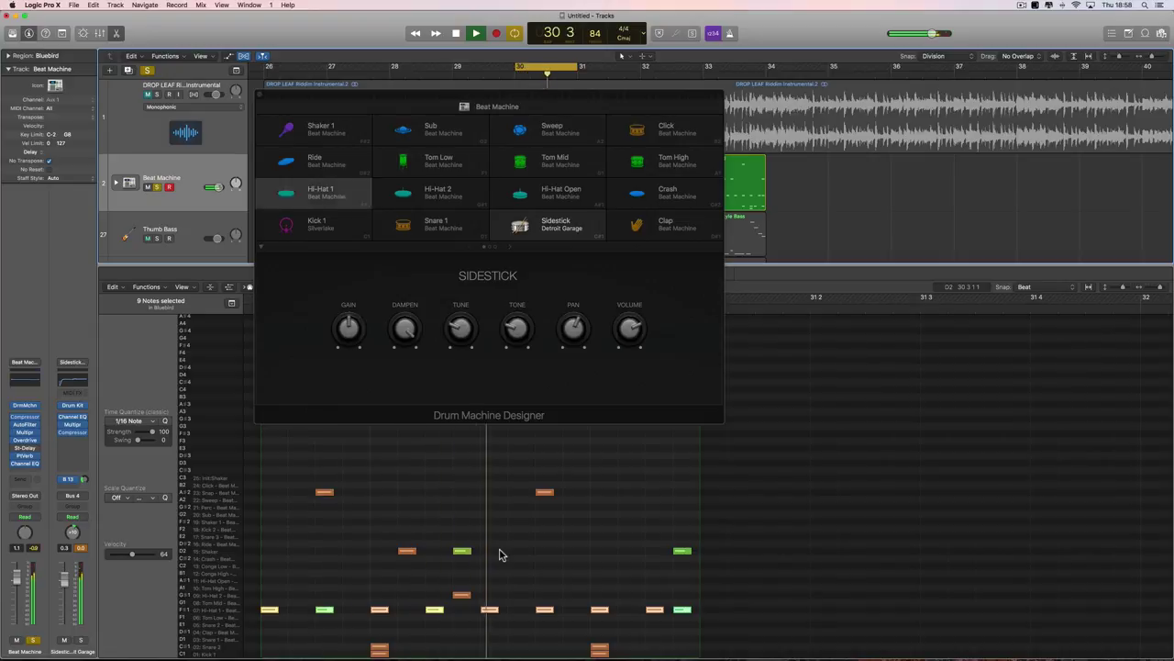
pyautogui.press('space')
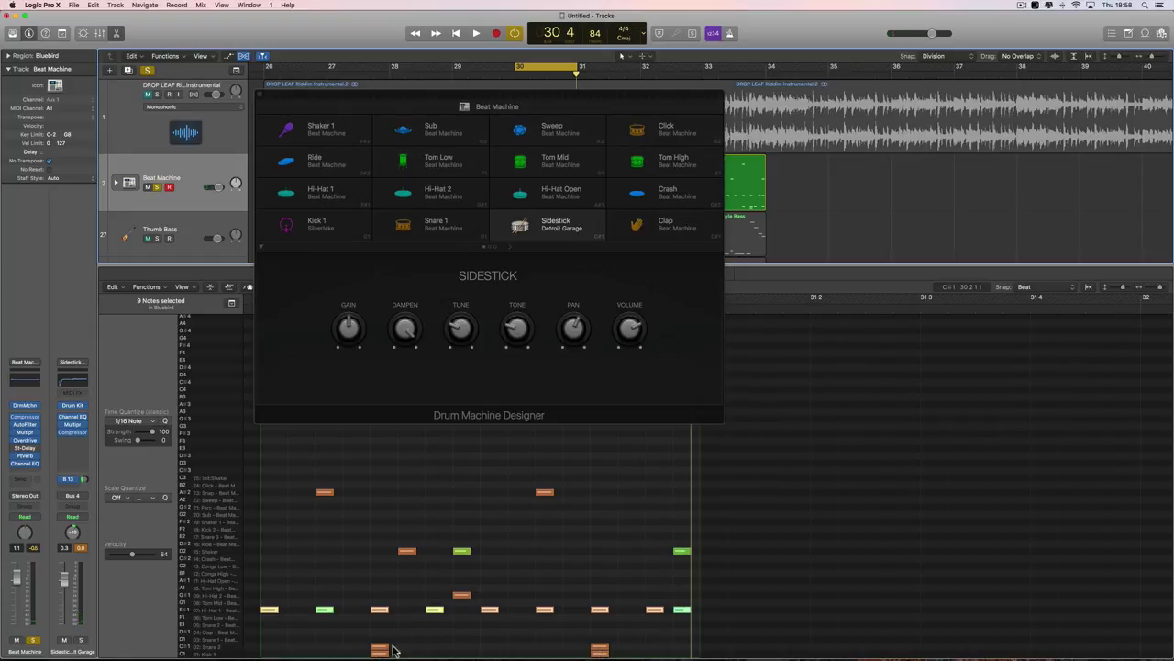
pyautogui.press('space')
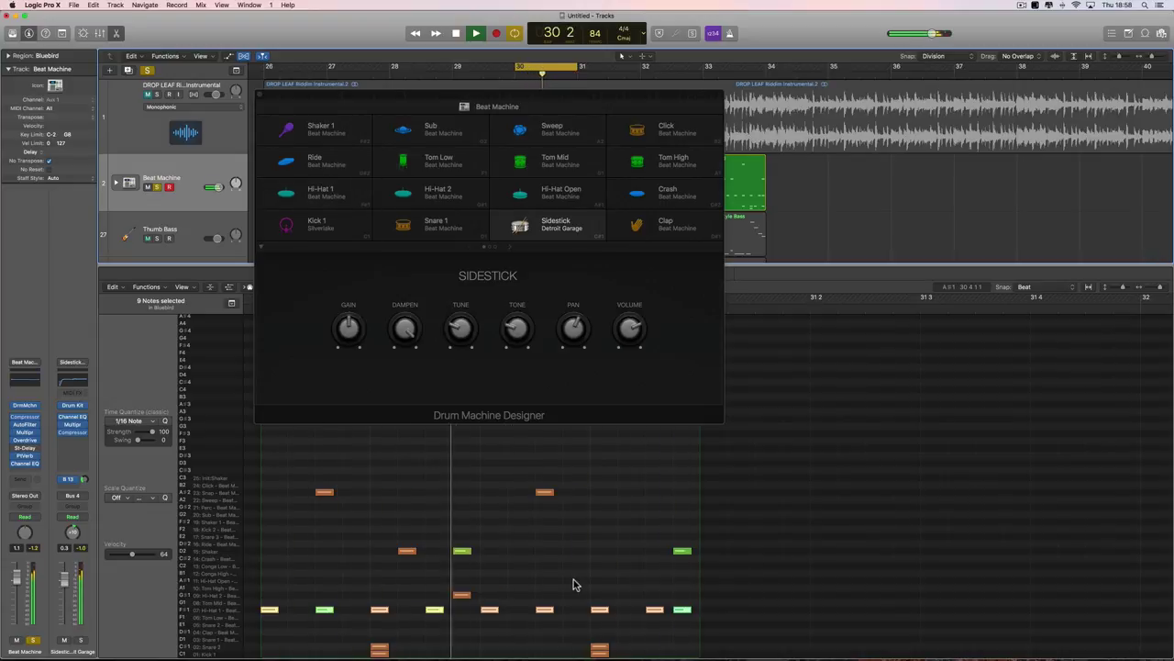
pyautogui.press('space')
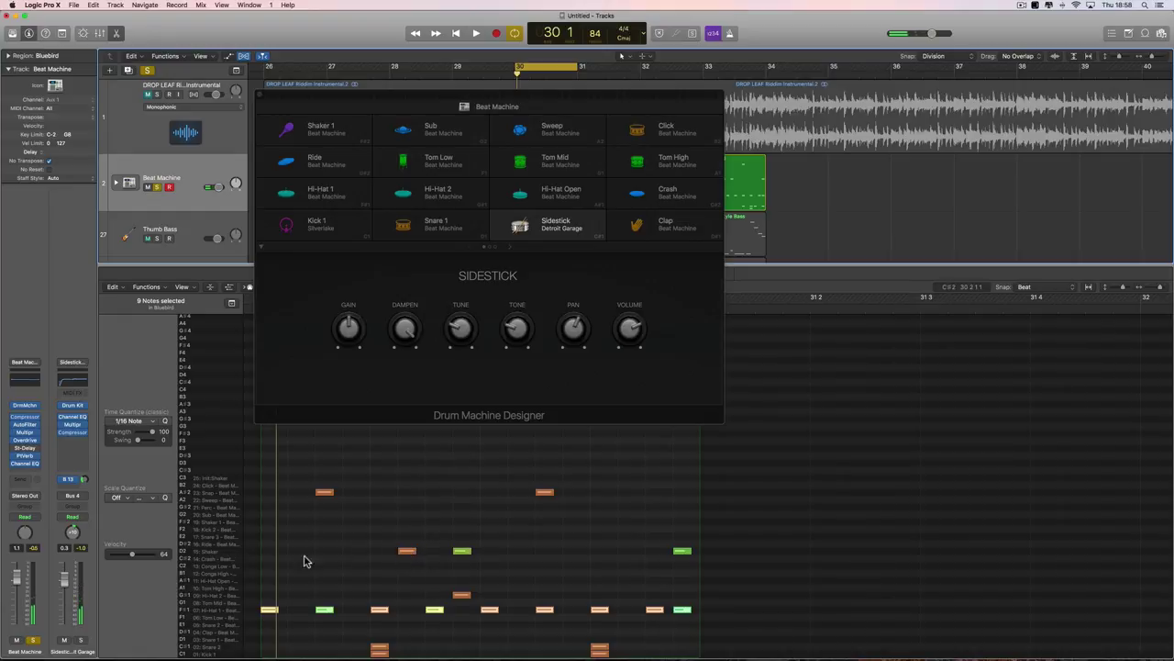
# - Select all Shaker notes in the Bluebird region and play the loop to hear them
pyautogui.click(217, 557)
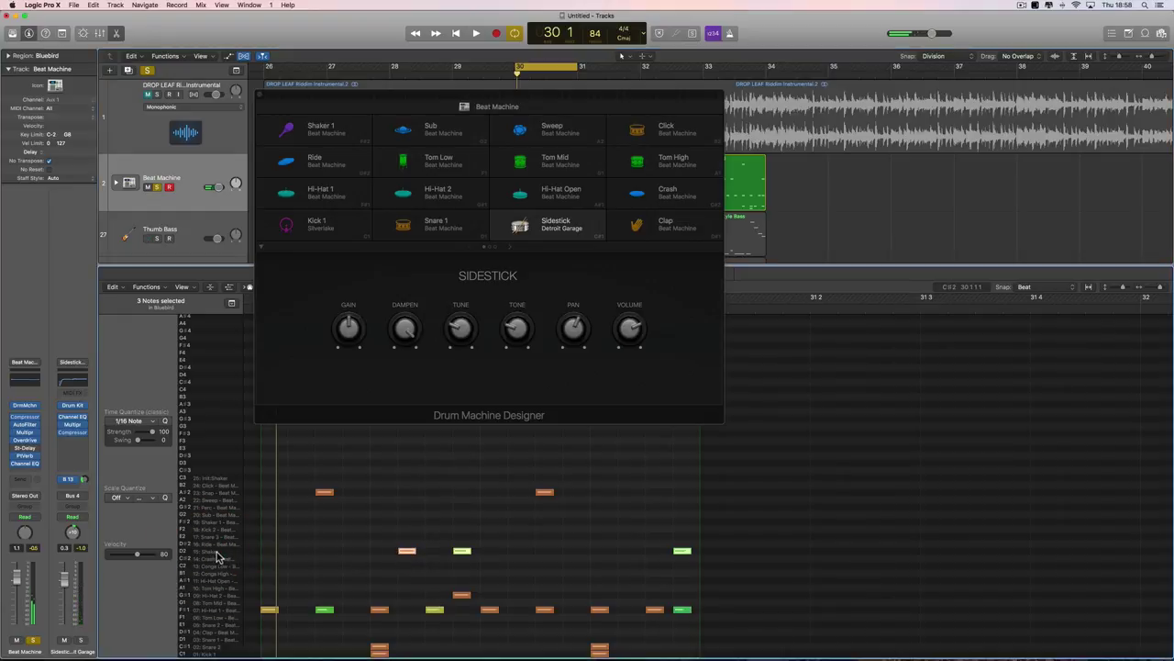
pyautogui.press('space')
pyautogui.press('space')
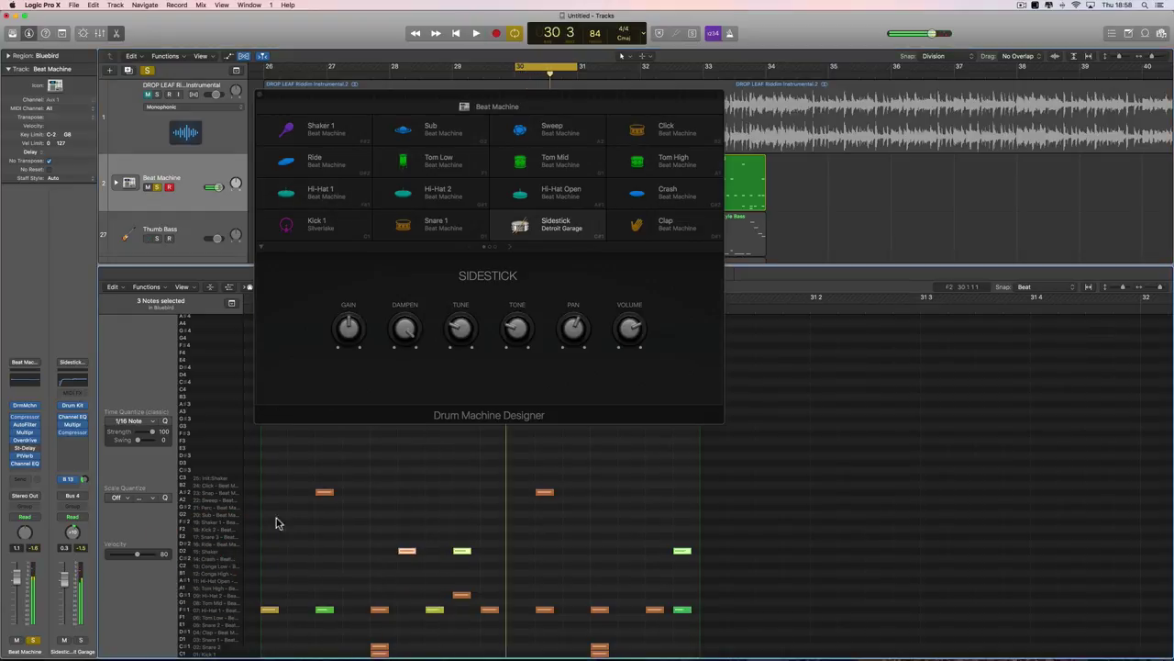
# - Select the Snap notes in the Bluebird region and audition the Snap pad in Drum Machine Designer
pyautogui.click(323, 493)
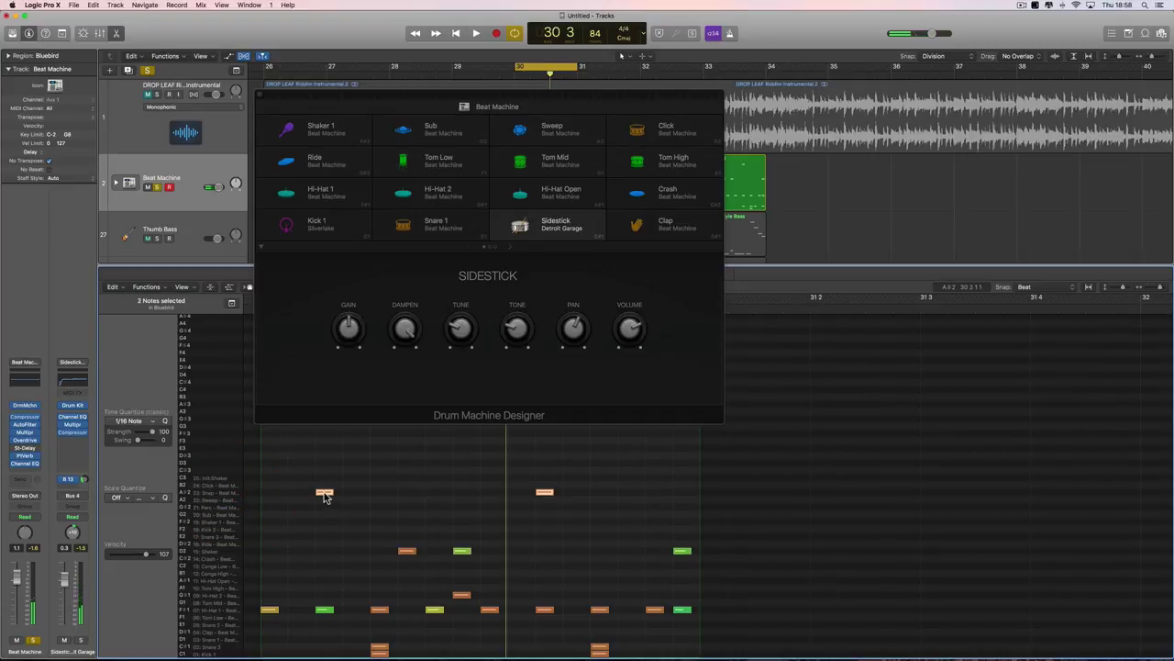
pyautogui.moveTo(325, 496)
pyautogui.click(511, 248)
pyautogui.click(637, 228)
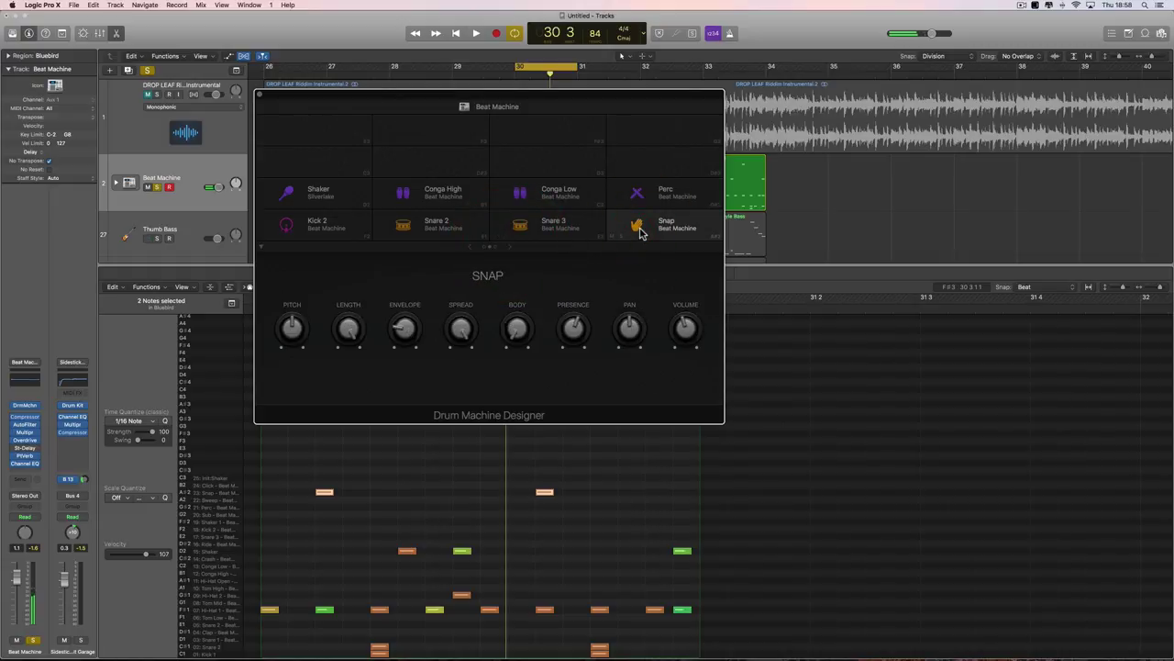
pyautogui.click(641, 234)
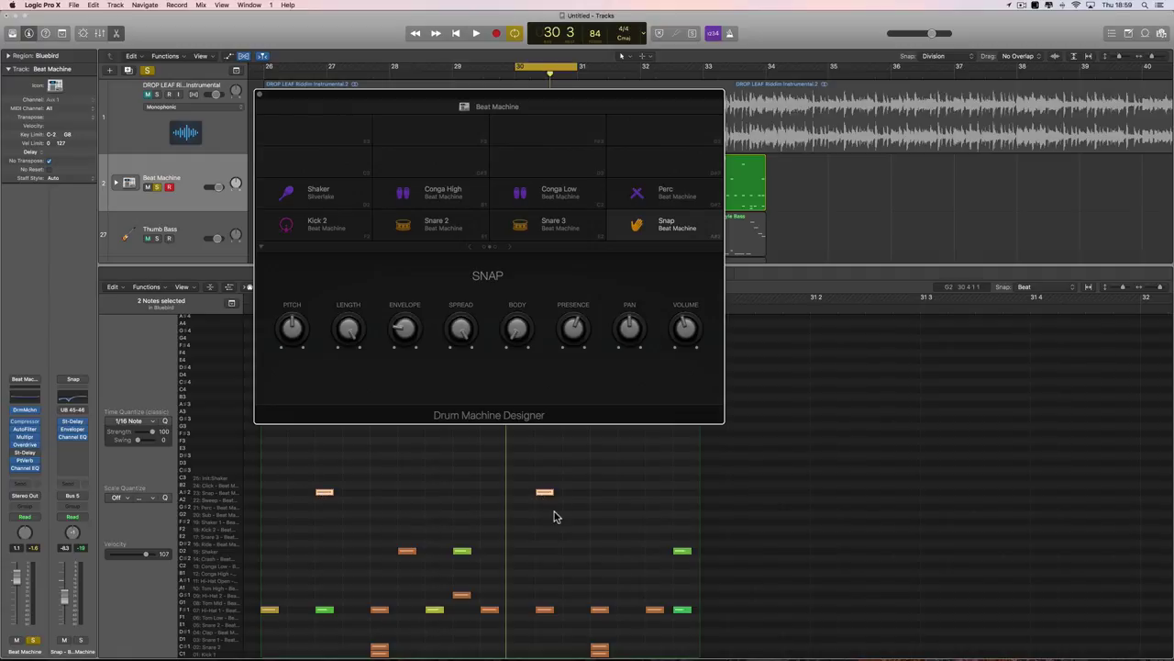
# - Play the looped pattern with the Snap notes selected and close the Drum Machine Designer window
pyautogui.press('space')
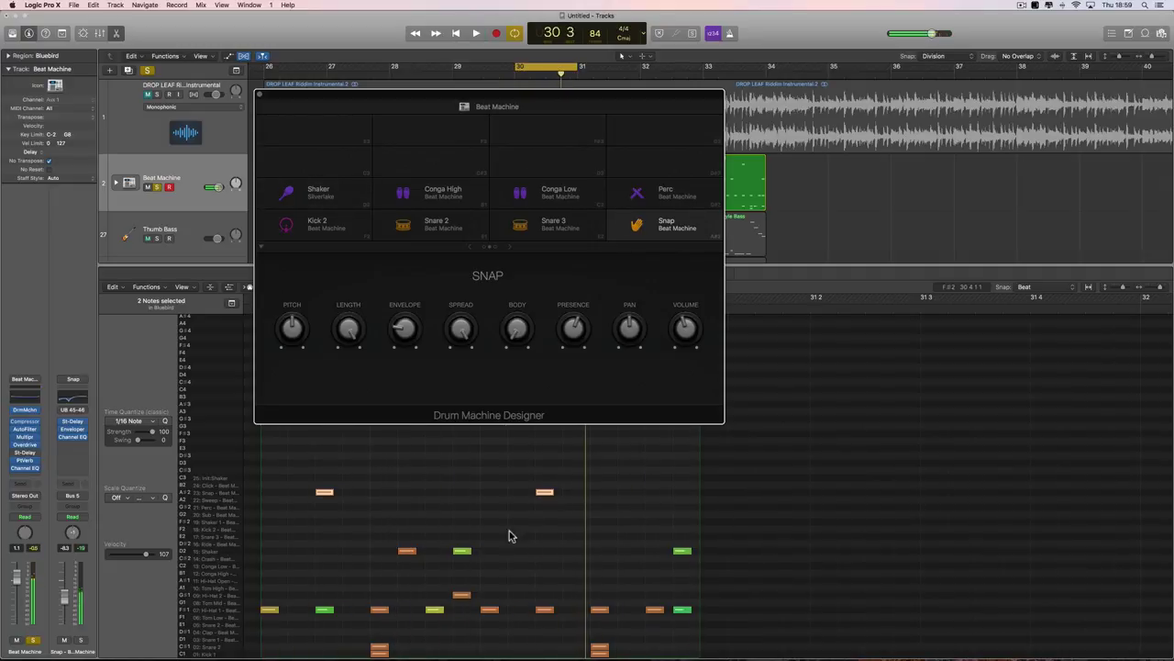
pyautogui.press('space')
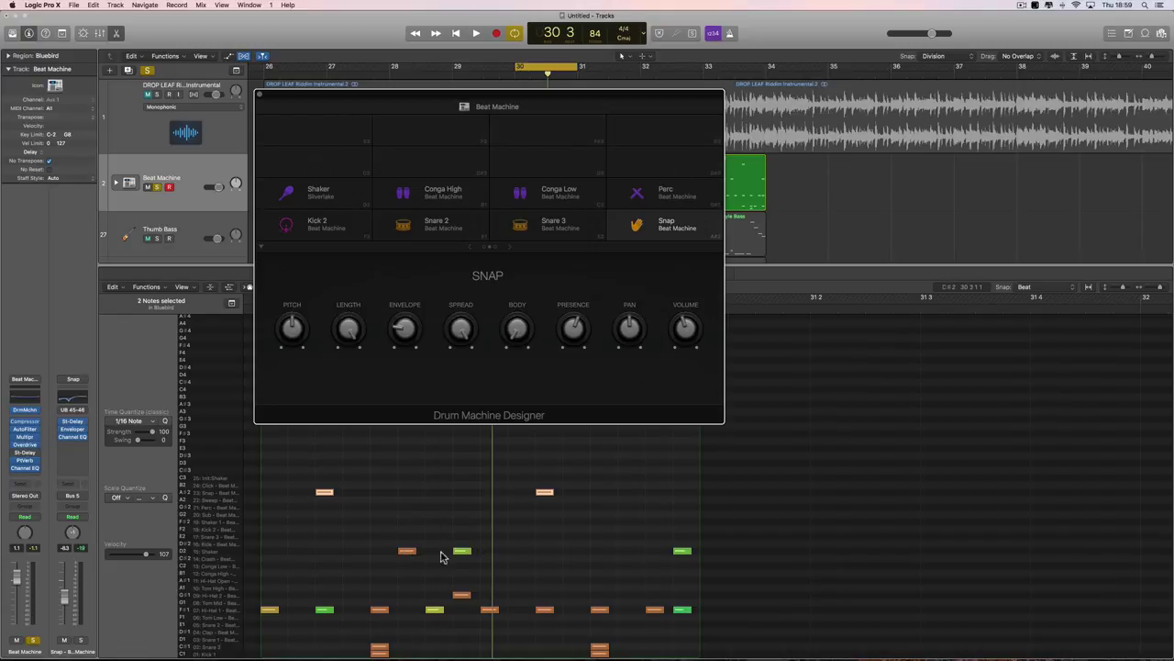
pyautogui.click(261, 97)
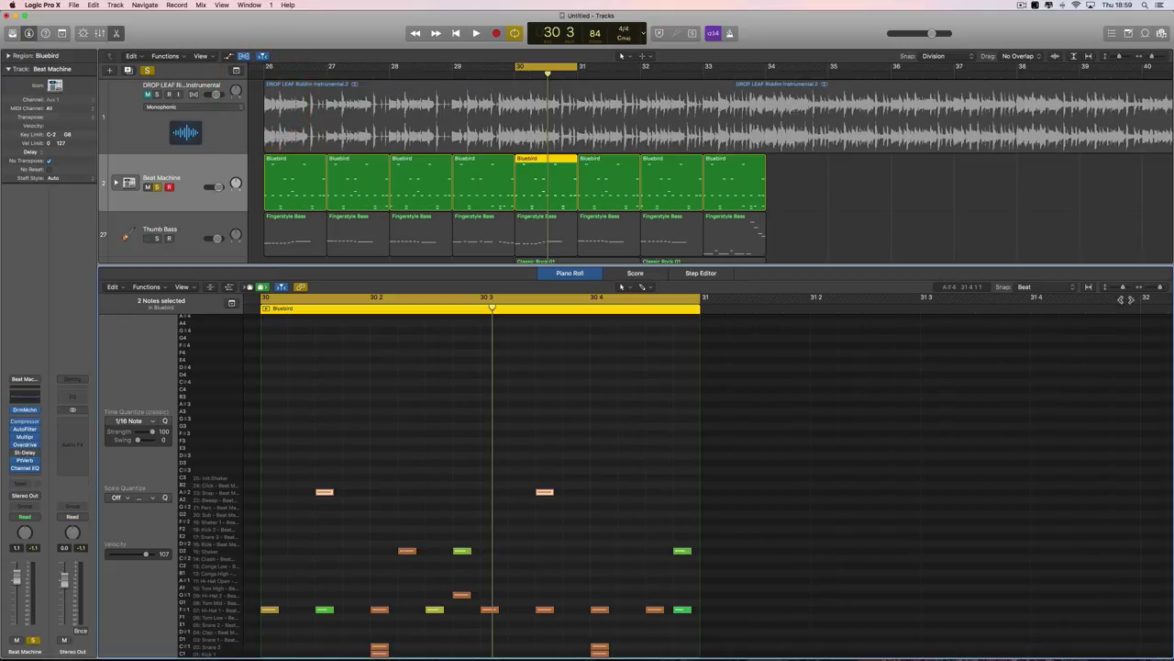
pyautogui.scroll(5, 1016, 381)
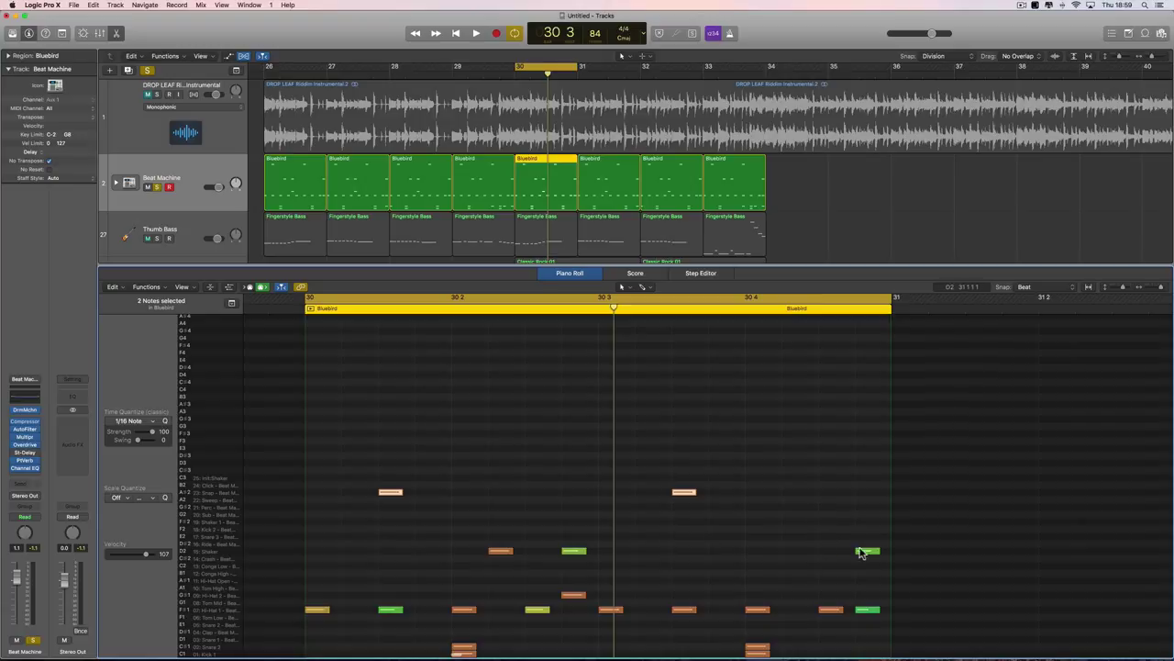
# - Play the loop, then mute the Kick 1, Snare 2 and Snap notes in the bar 30 Bluebird region with the Mute tool
pyautogui.press('space')
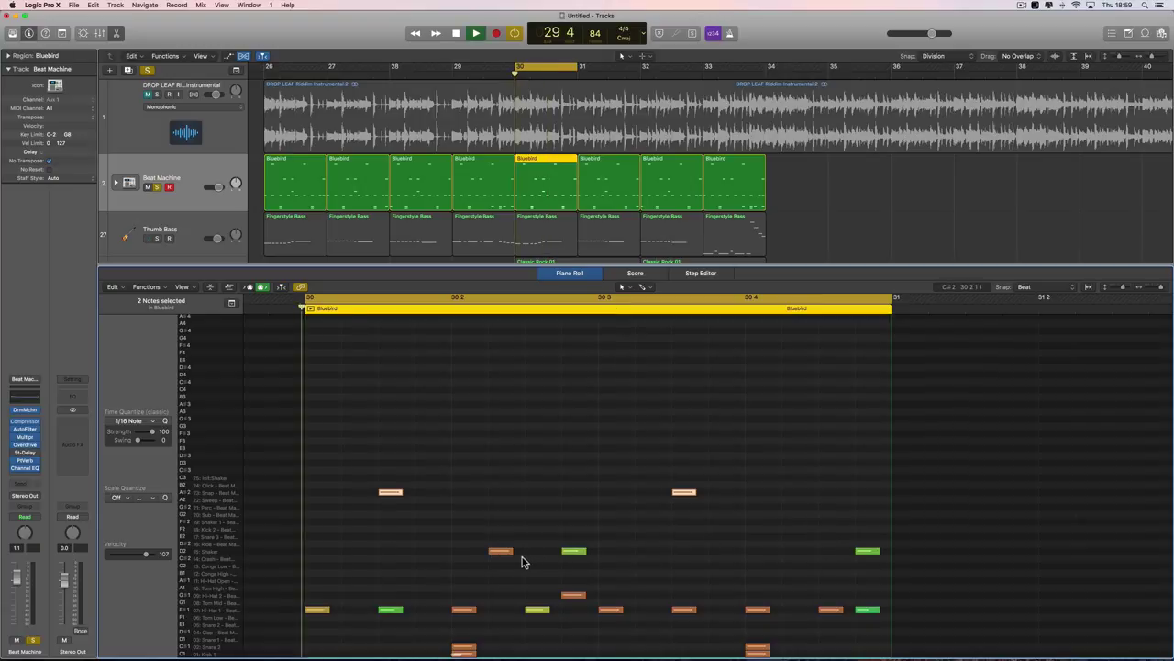
pyautogui.press('space')
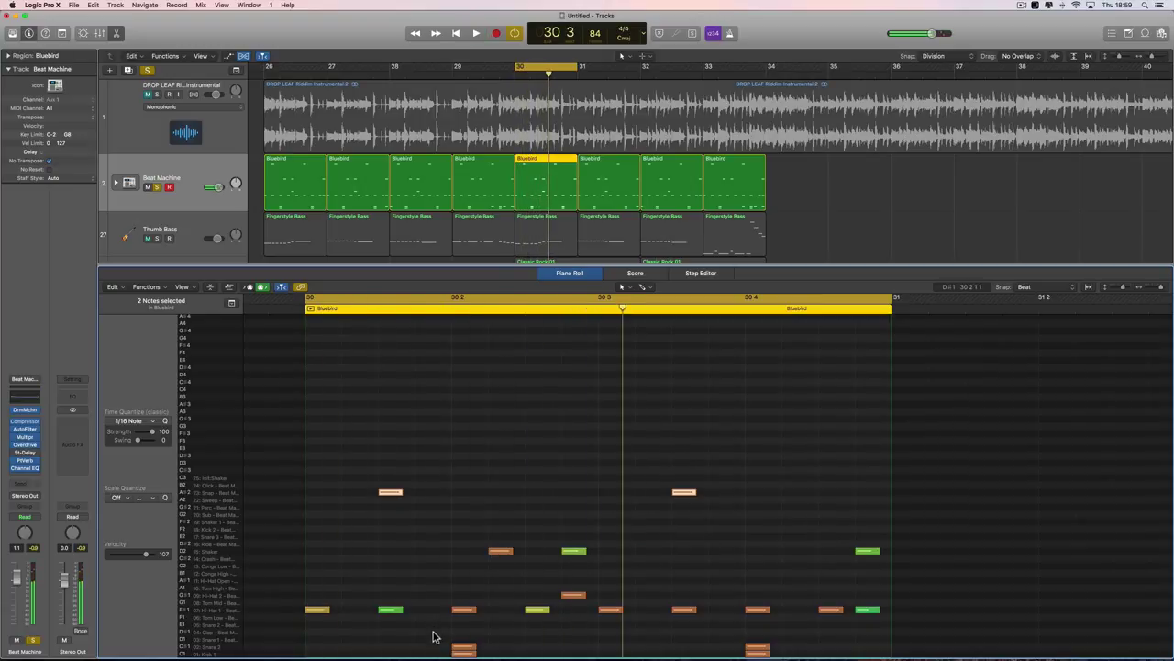
pyautogui.moveTo(434, 631); pyautogui.dragTo(757, 653)
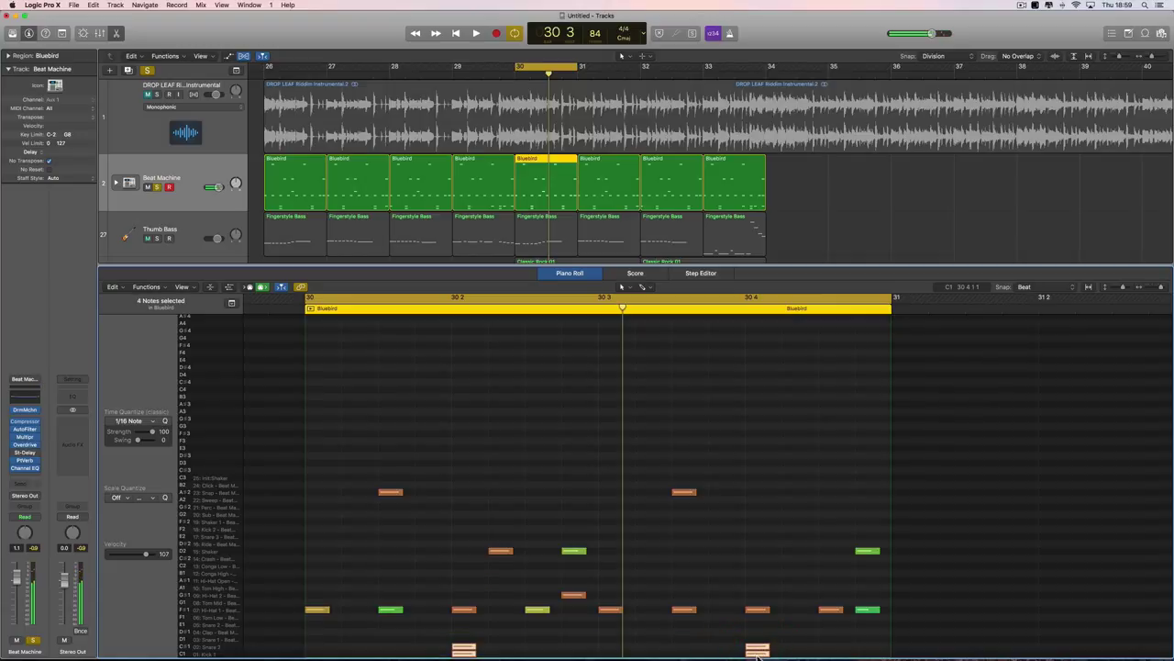
pyautogui.press('t')
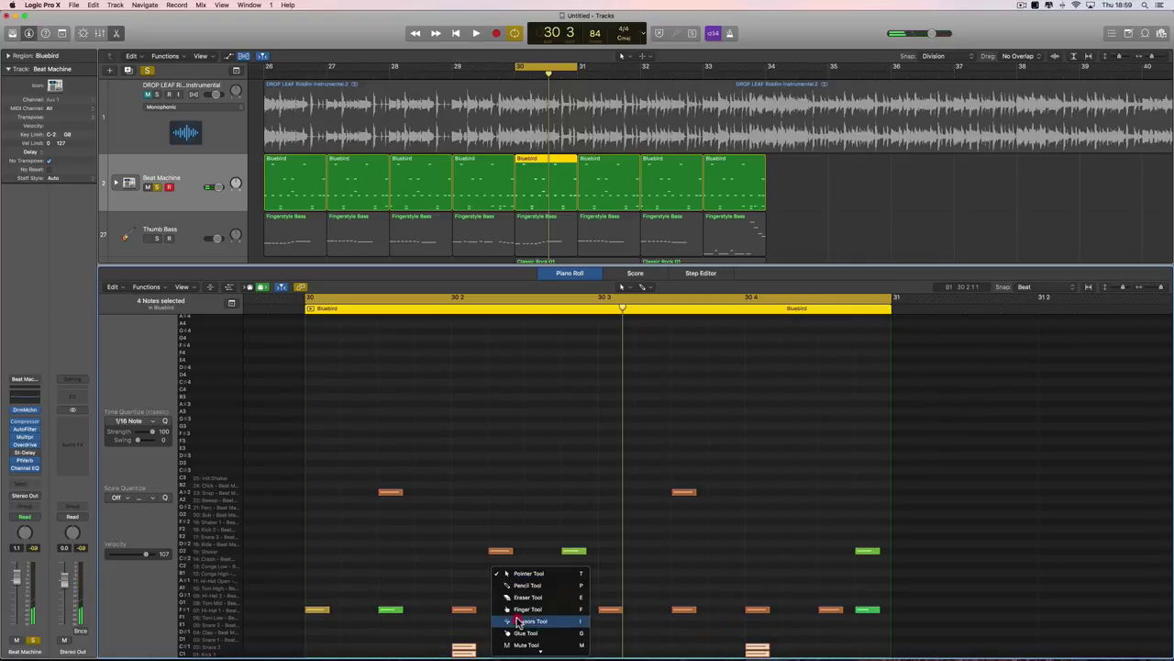
pyautogui.click(526, 644)
pyautogui.click(464, 649)
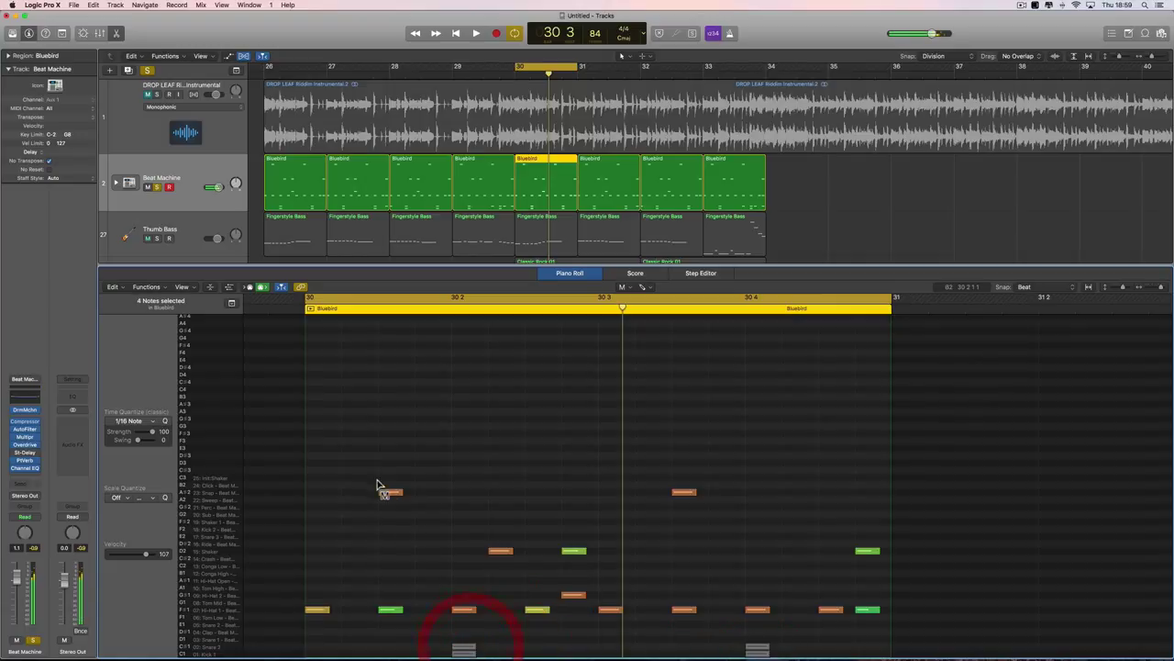
pyautogui.moveTo(377, 484); pyautogui.dragTo(700, 510)
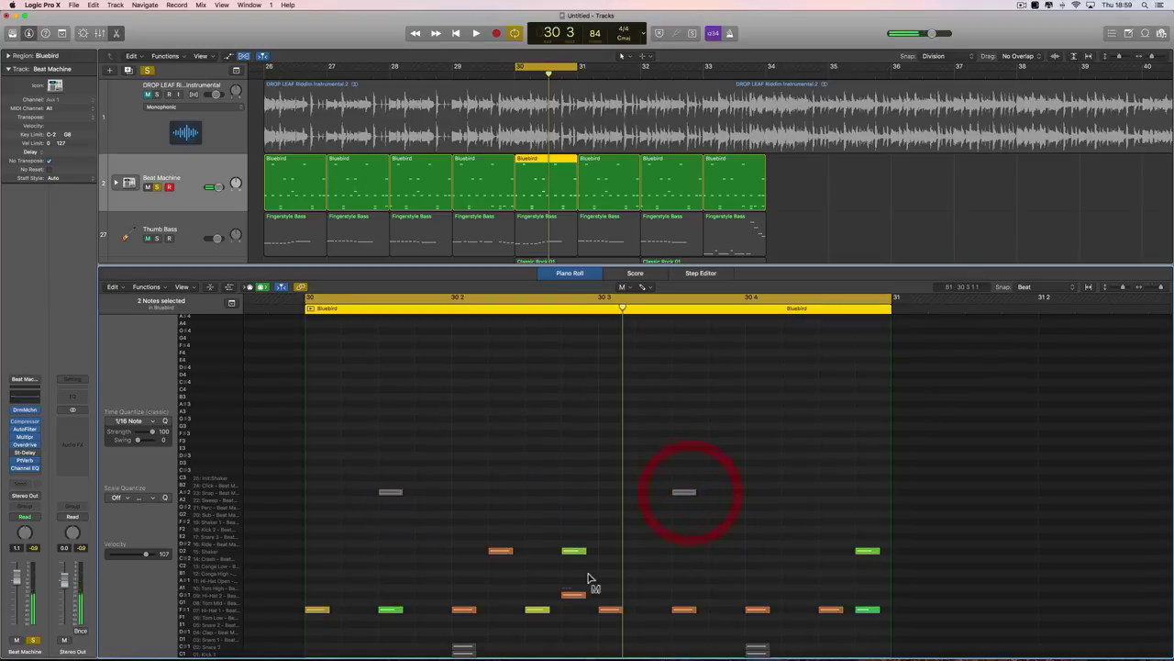
# - Listen to the loop with only the hi-hat and shaker notes unmuted, and raise the master volume
pyautogui.press('space')
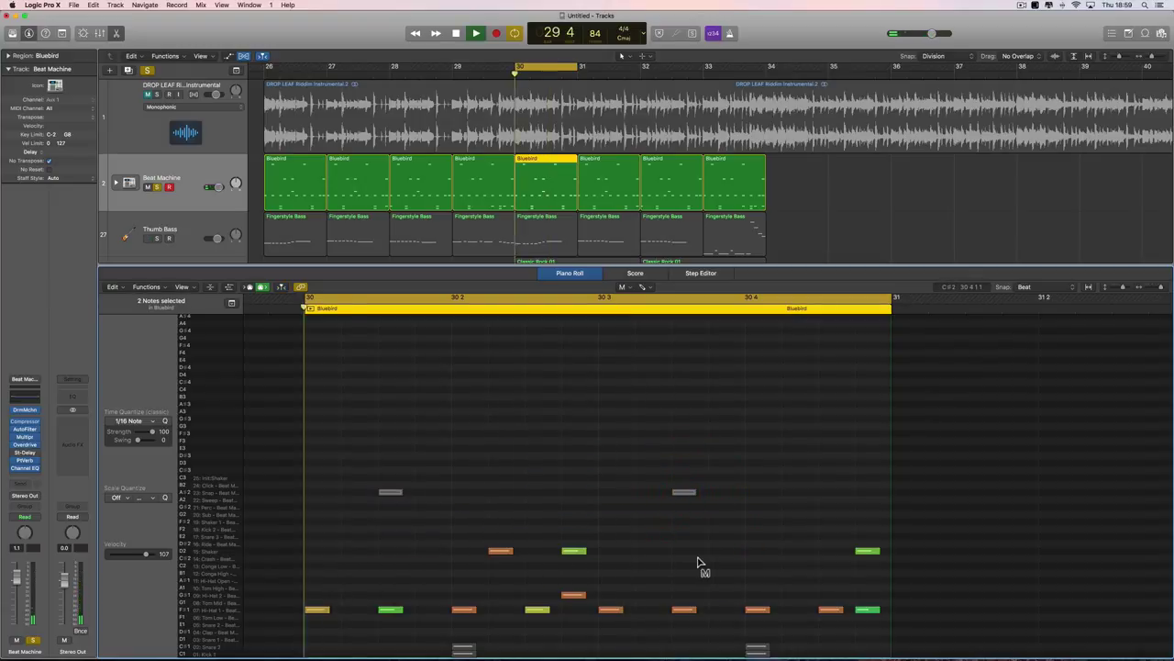
pyautogui.press('space')
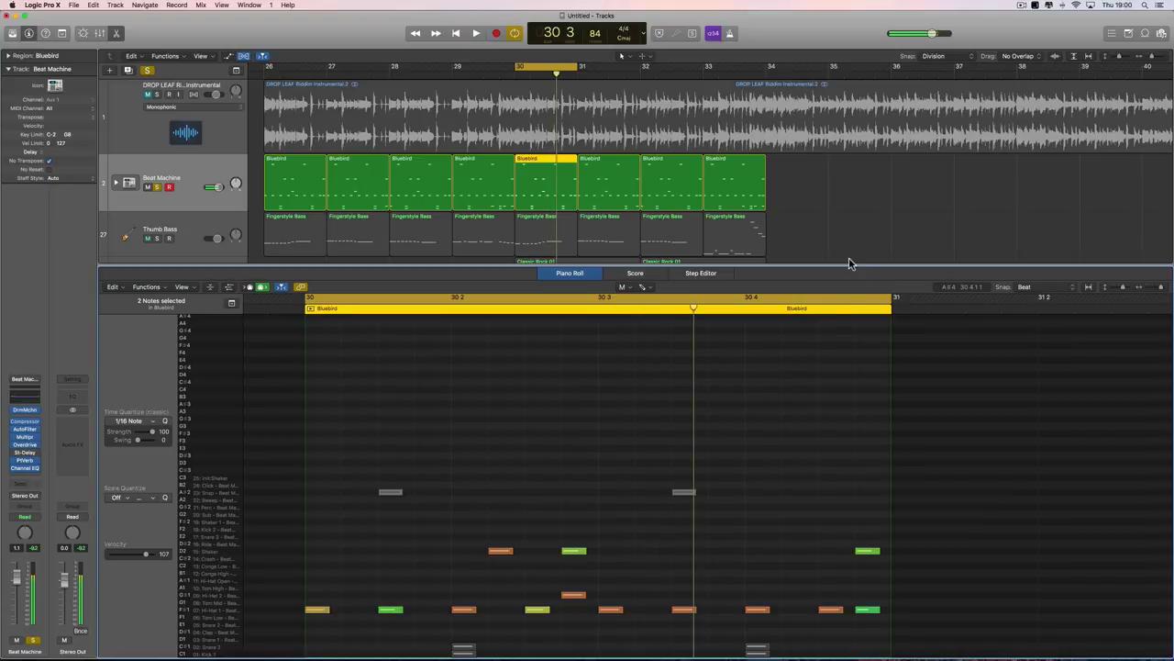
pyautogui.moveTo(936, 35); pyautogui.dragTo(976, 46)
pyautogui.press('space')
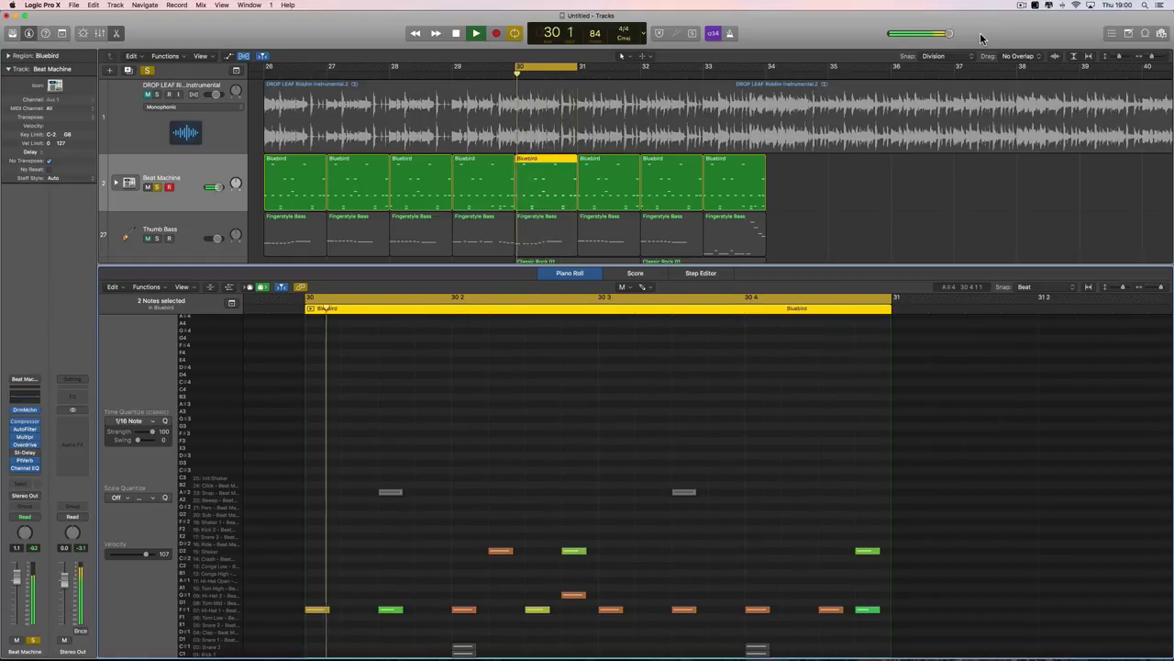
pyautogui.press('space')
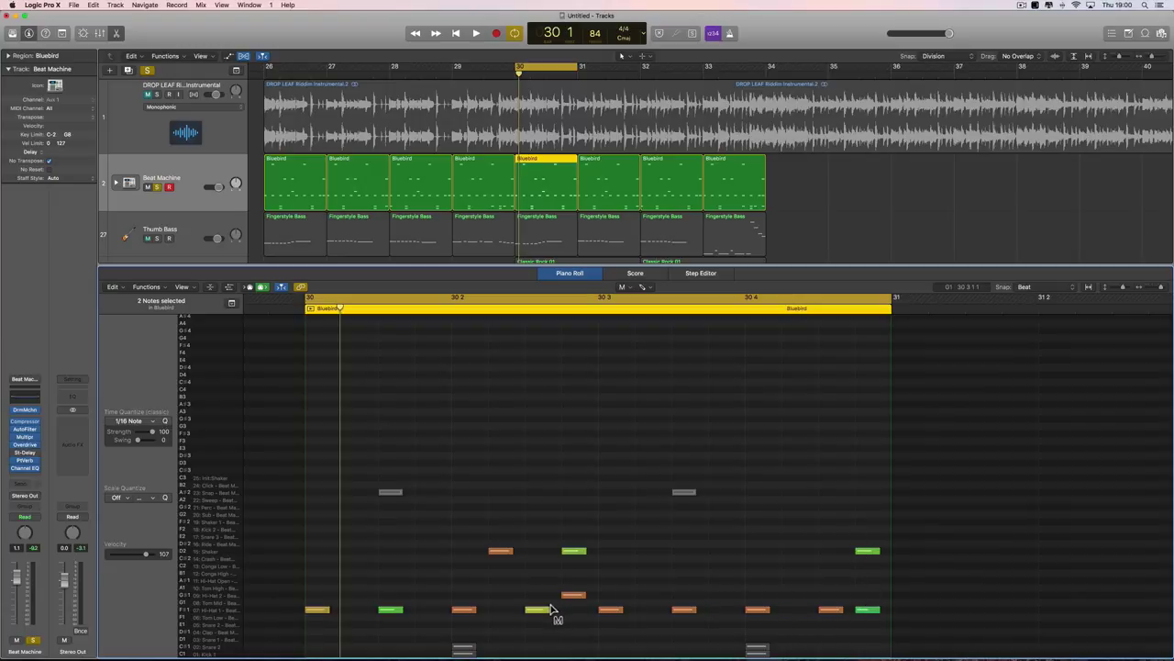
pyautogui.press('space')
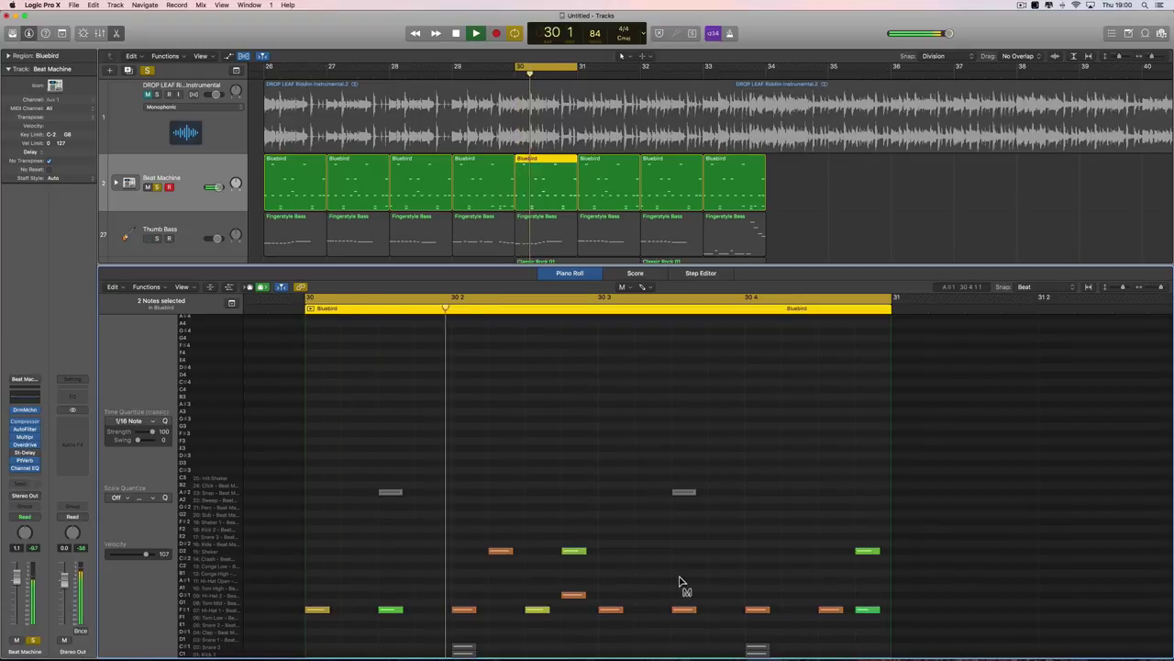
pyautogui.press('space')
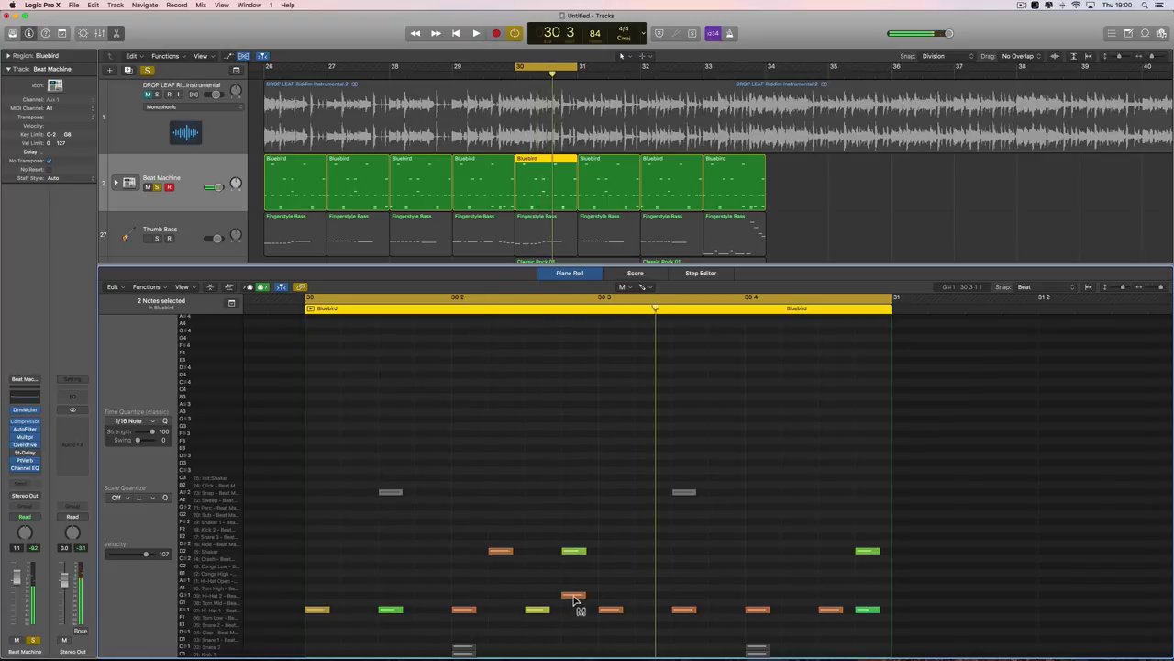
# - Select and audition the Hi-Hat 2 note and the Hi-Hat 1 notes, and play the loop with the Hi-Hat 2 note selected
pyautogui.moveTo(575, 599)
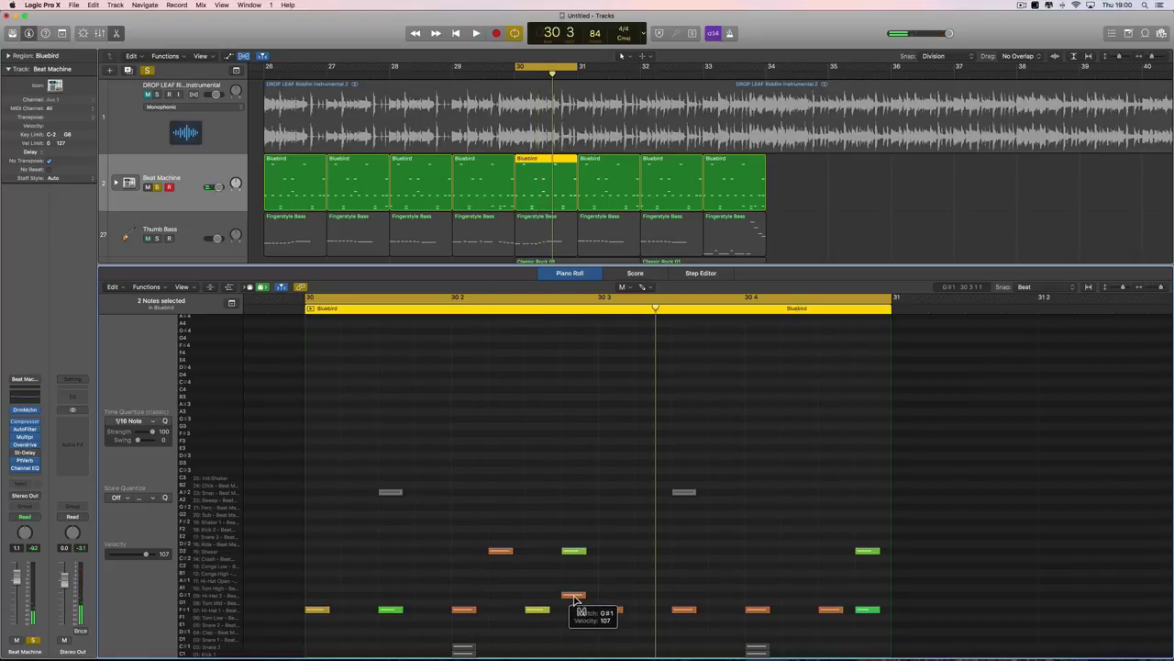
pyautogui.click(227, 600)
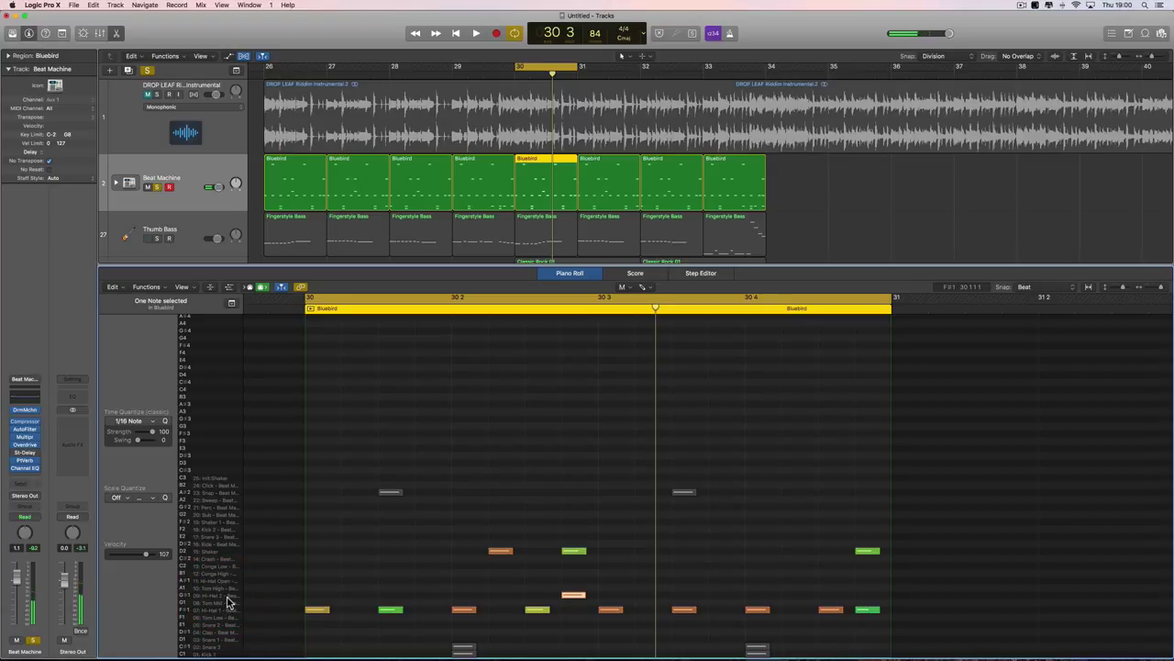
pyautogui.click(226, 610)
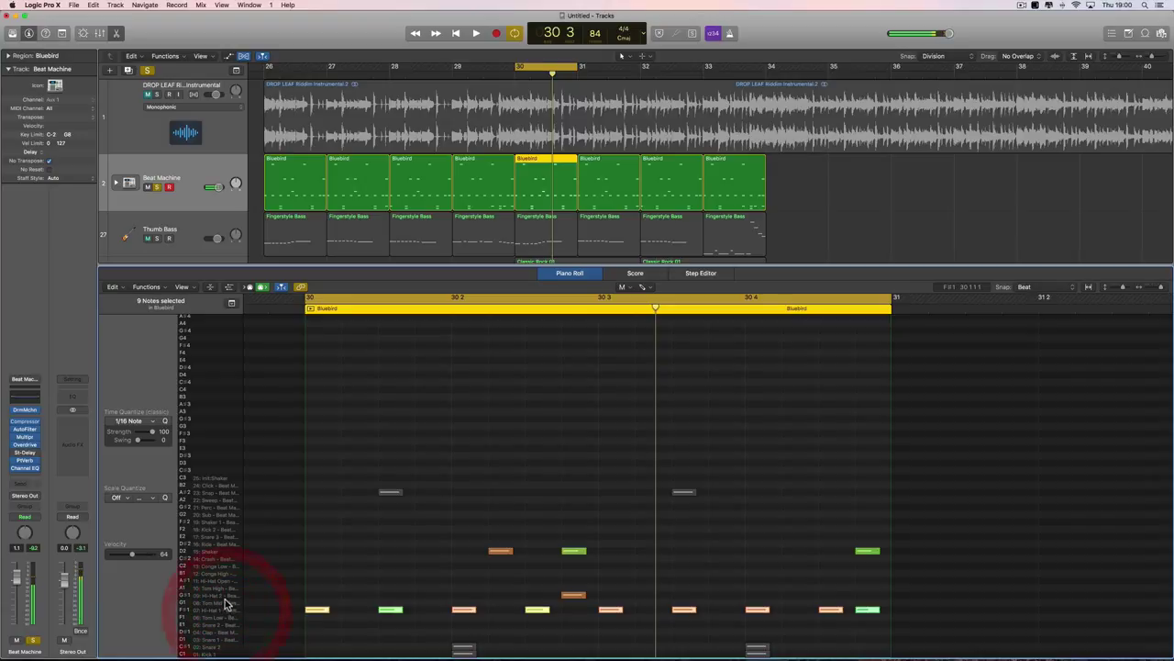
pyautogui.click(226, 597)
pyautogui.press('space')
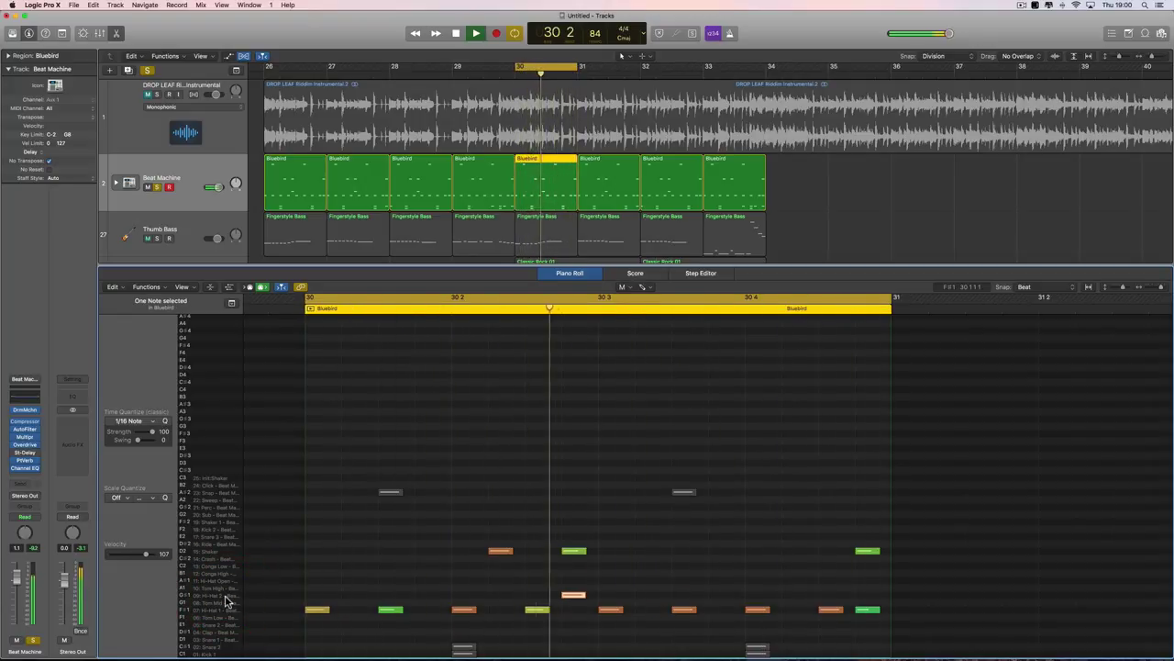
pyautogui.press('space')
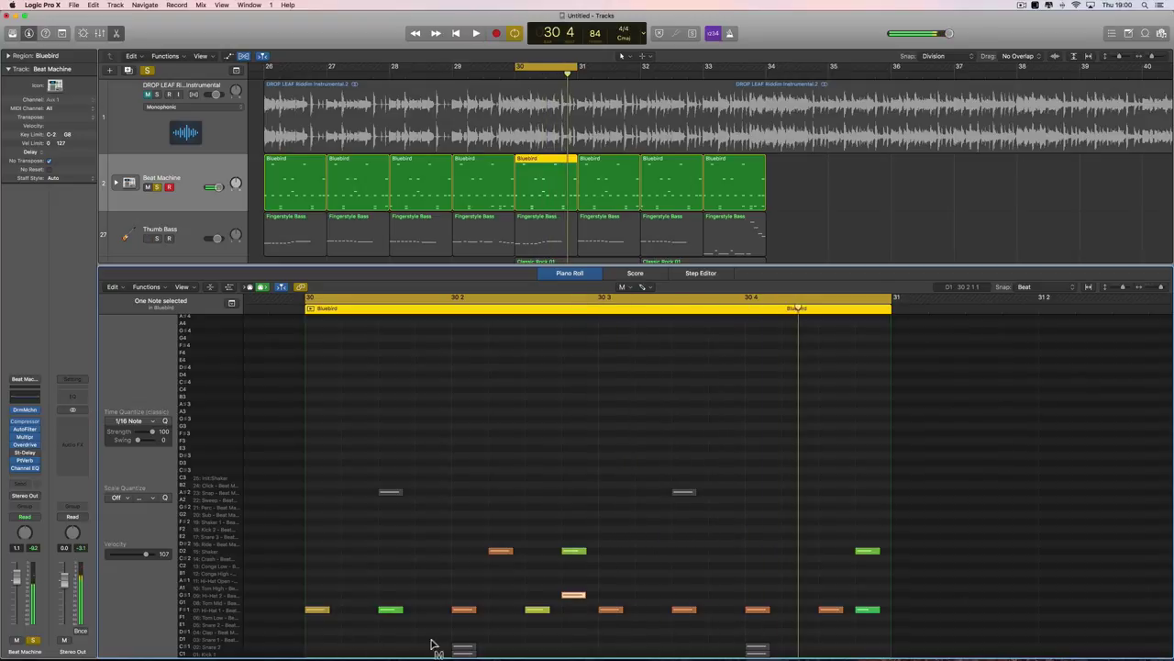
# - Unmute the Kick 1, Snare 2 and Snap notes and play the complete drum pattern again
pyautogui.moveTo(444, 640); pyautogui.dragTo(757, 660)
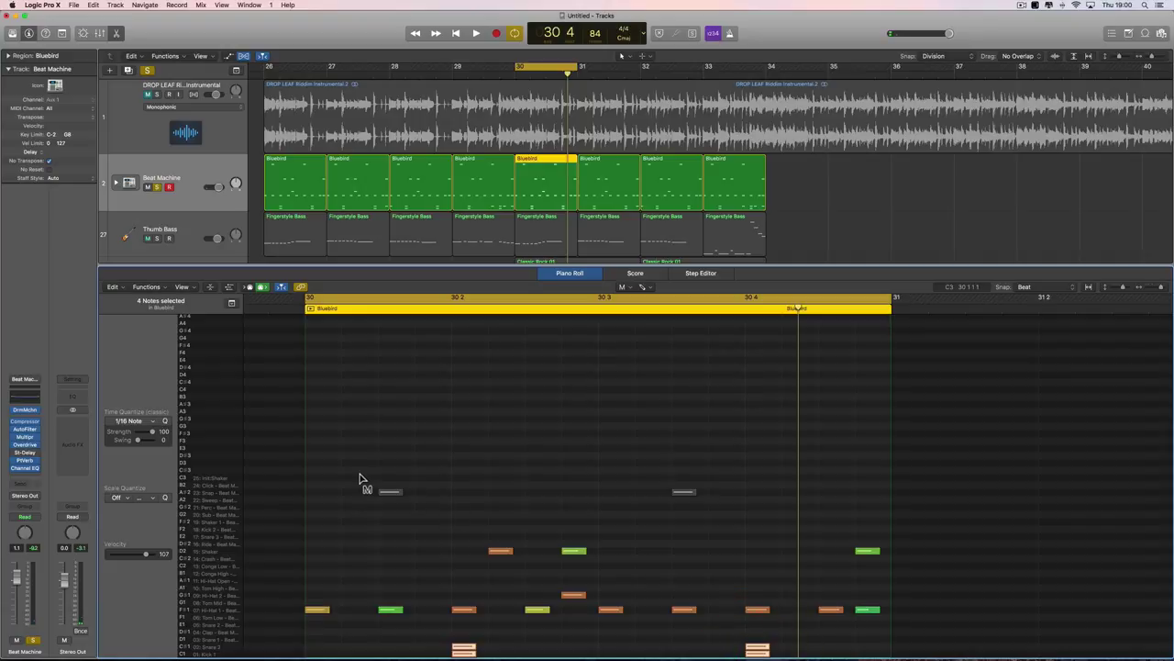
pyautogui.moveTo(362, 479); pyautogui.dragTo(688, 495)
pyautogui.press('space')
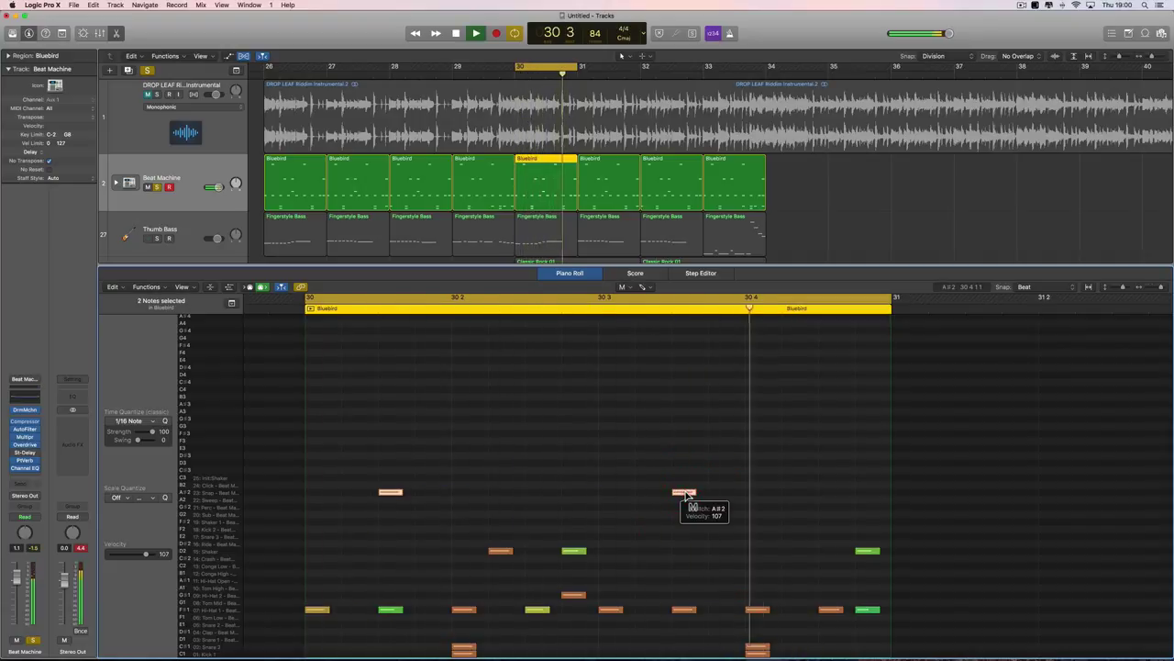
pyautogui.press('space')
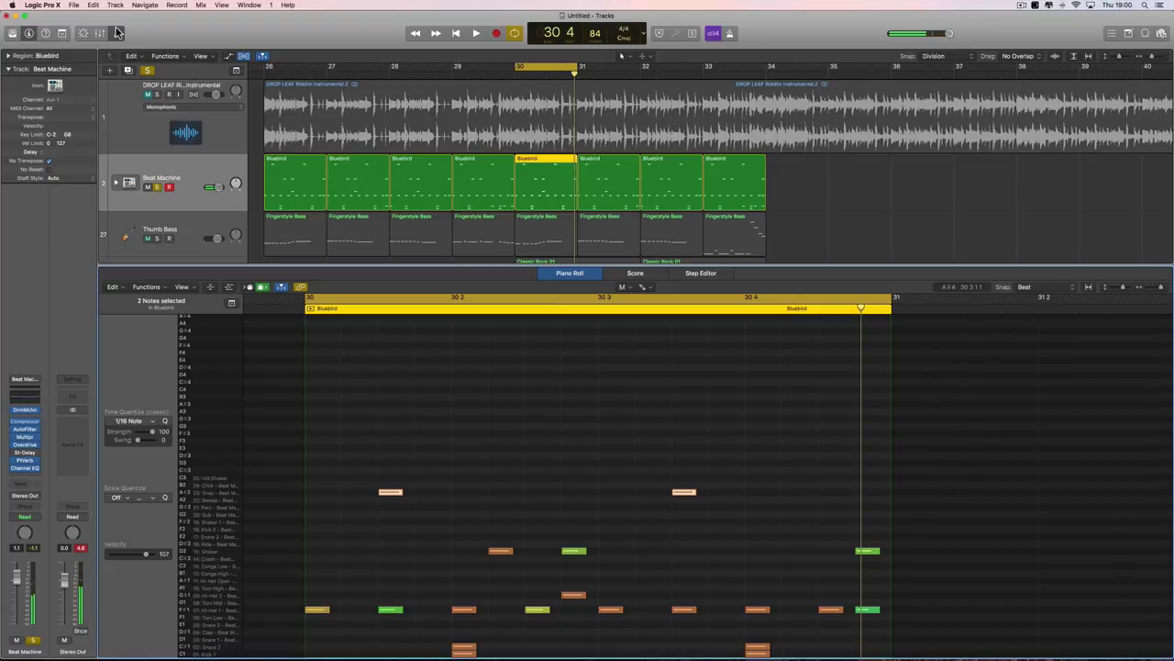
# - Close the Piano Roll, solo the Inst 3_bip track alongside Beat Machine, and listen to both over the bar 30 loop
pyautogui.click(118, 33)
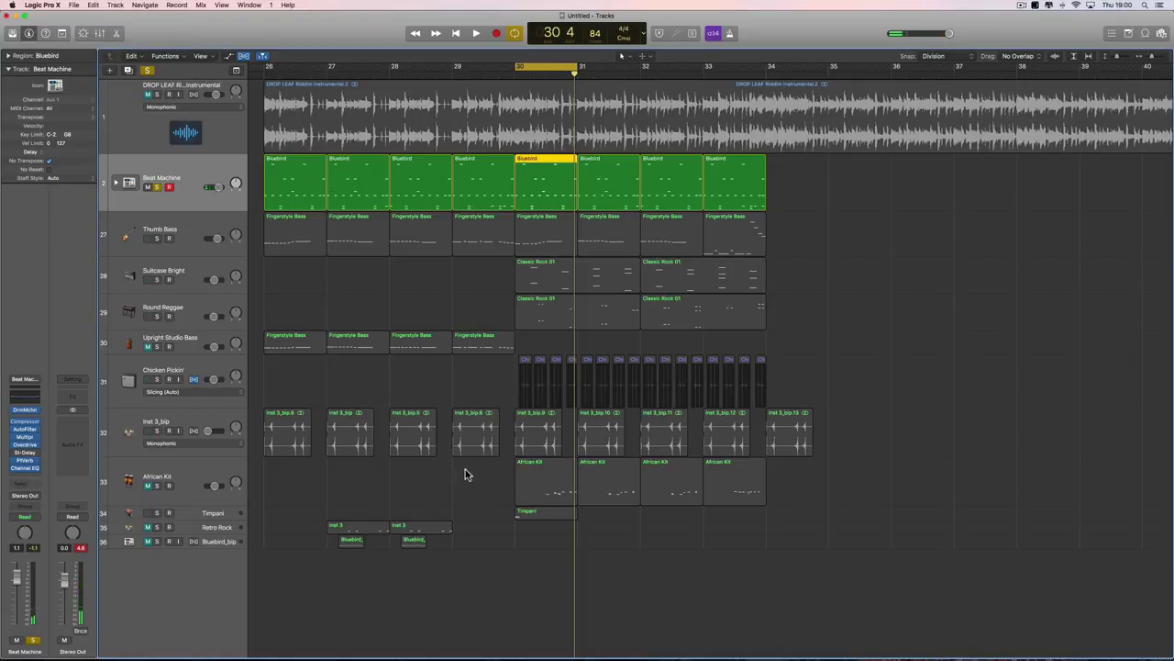
pyautogui.click(211, 427)
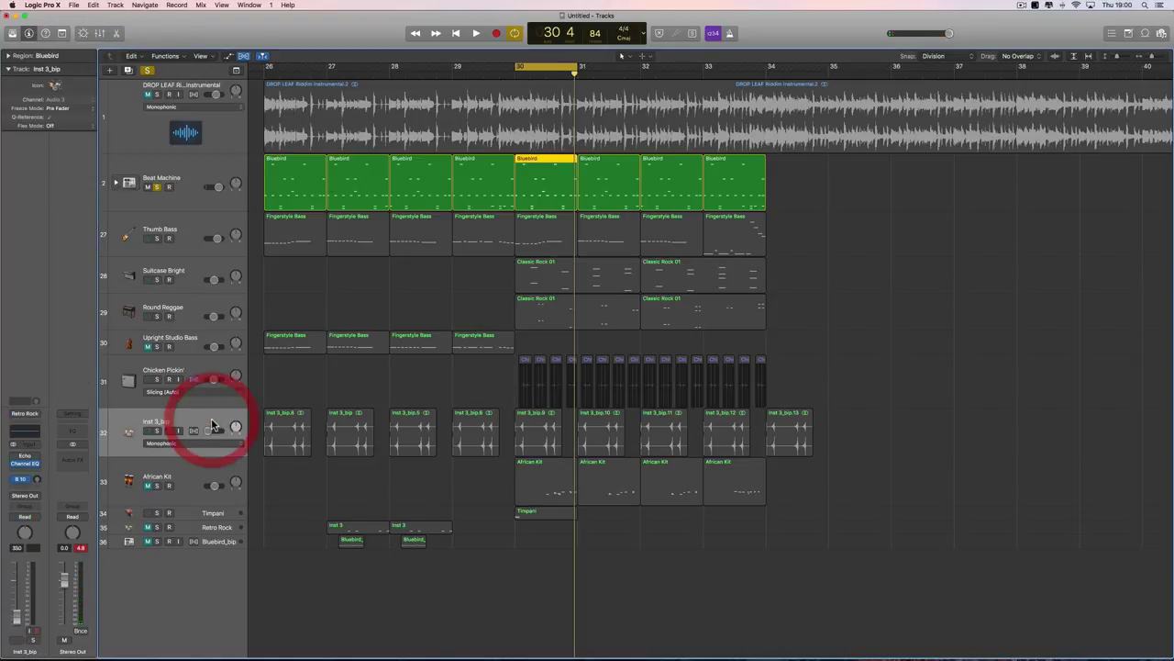
pyautogui.click(158, 431)
pyautogui.press('space')
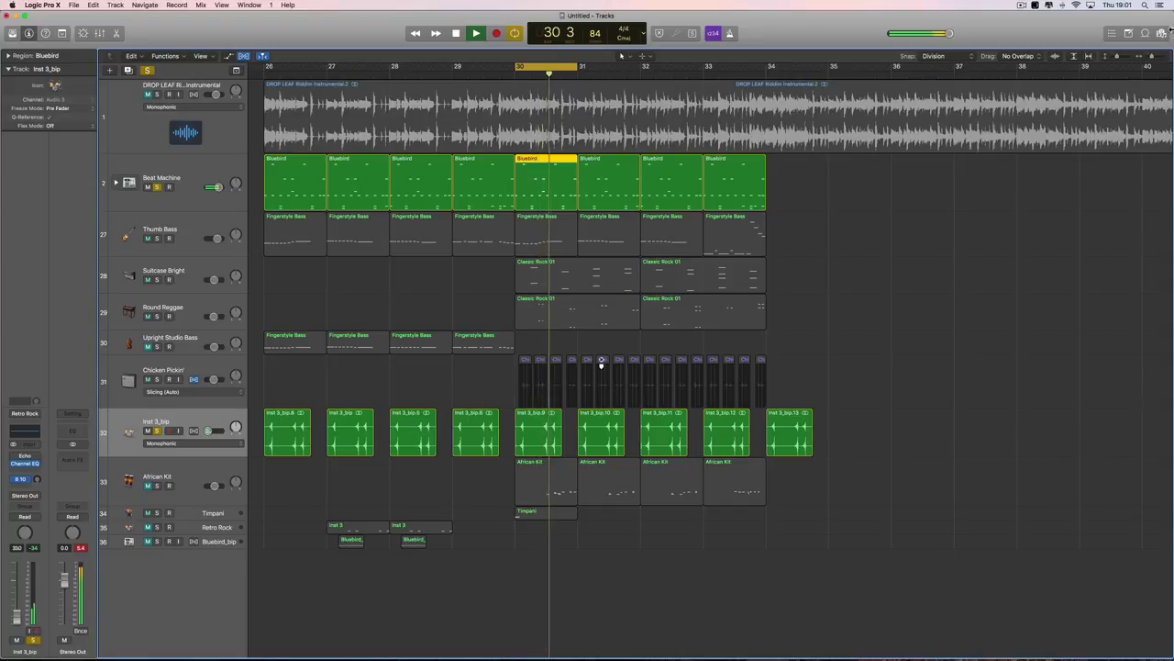
pyautogui.press('super+Right')
pyautogui.press('super+Right')
pyautogui.press('space')
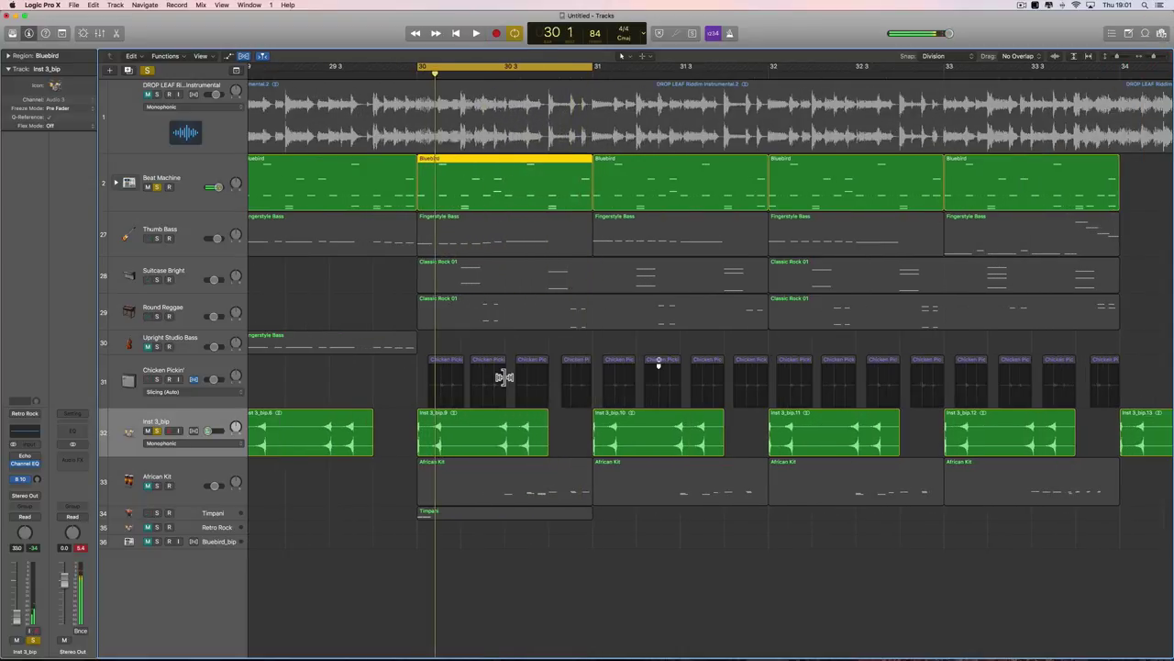
# - Reopen the bar 30 Bluebird region in the Piano Roll, switch back to the Pointer tool and close the editor
pyautogui.hscroll(-5, 656, 367)
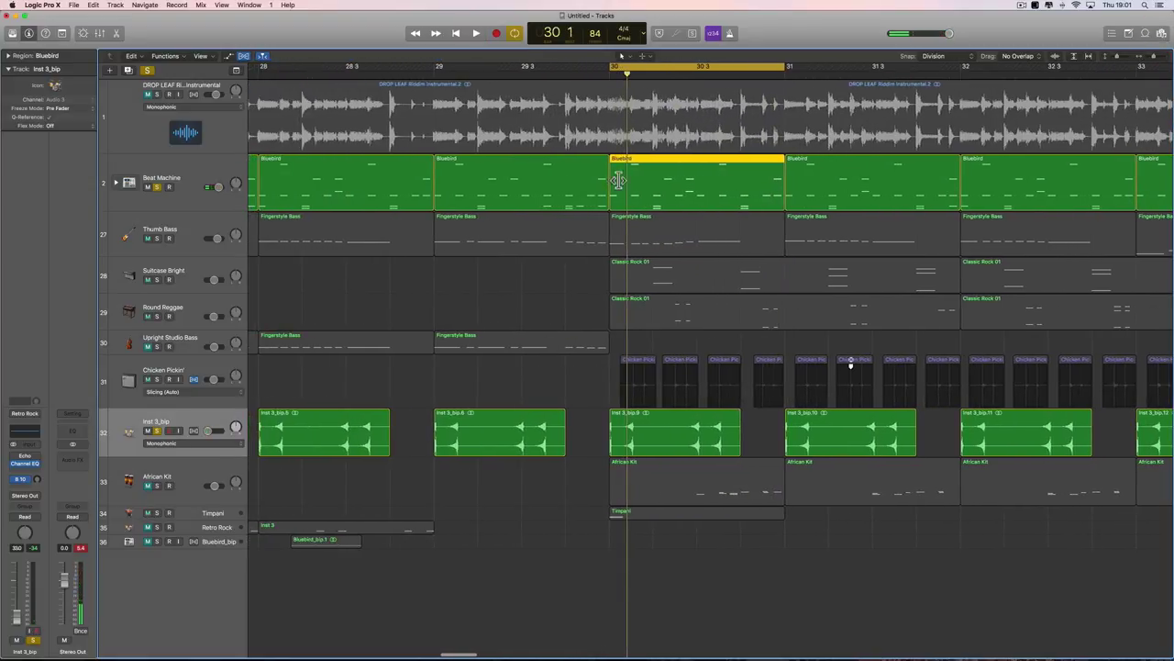
pyautogui.doubleClick(630, 182)
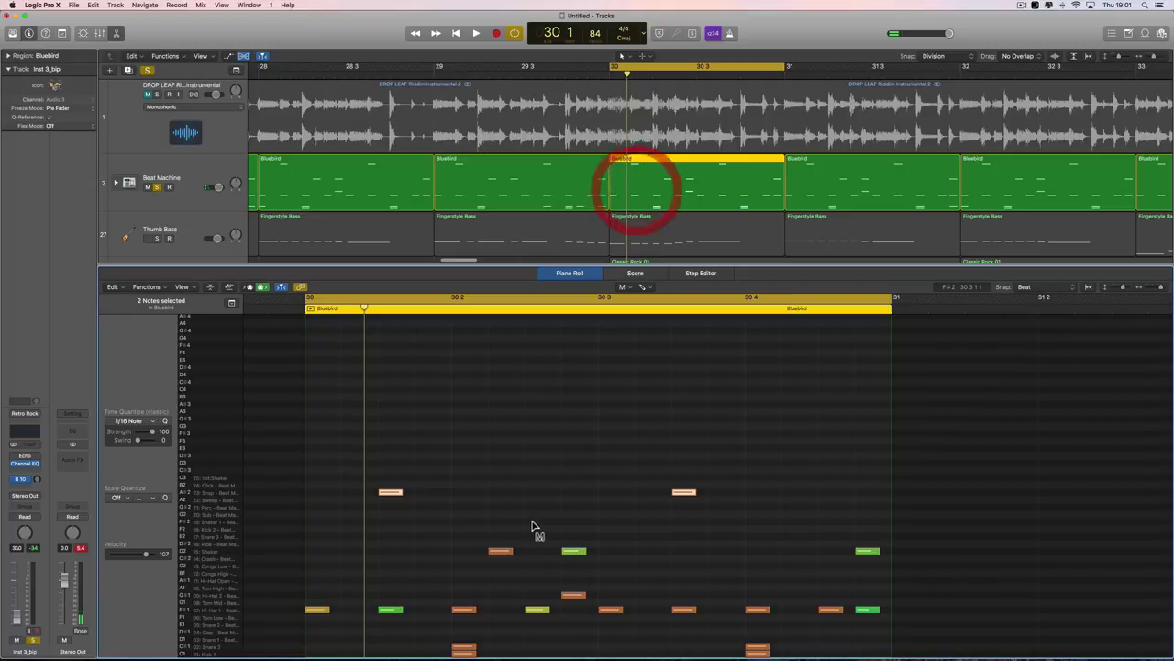
pyautogui.rightClick(480, 463)
pyautogui.click(393, 524)
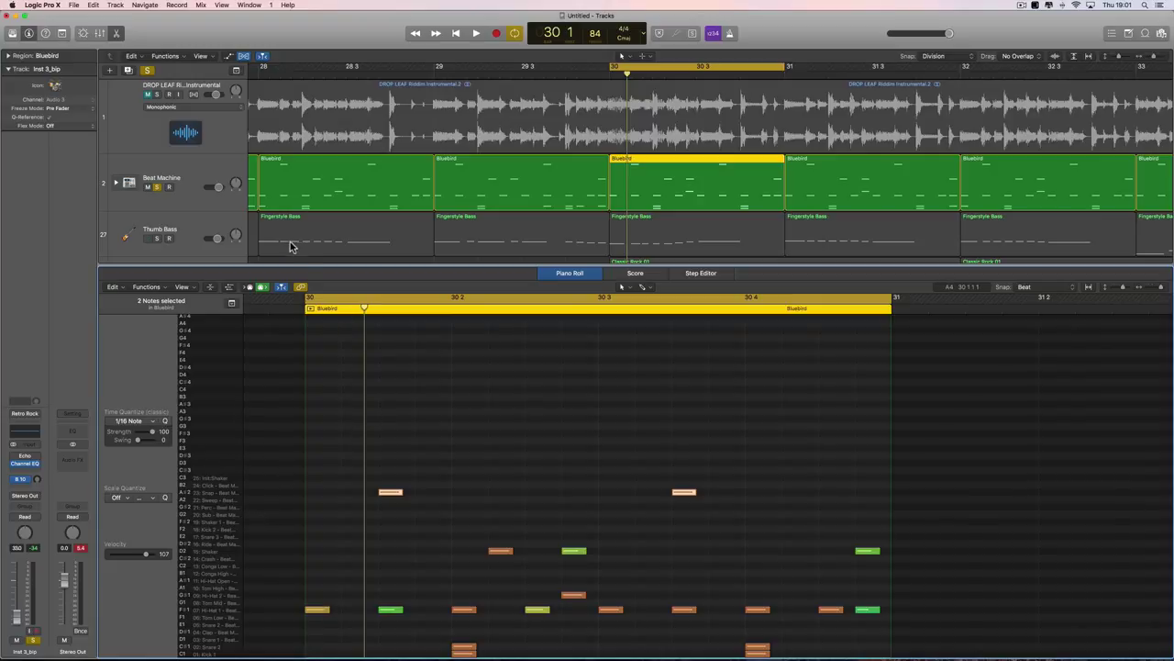
pyautogui.click(118, 37)
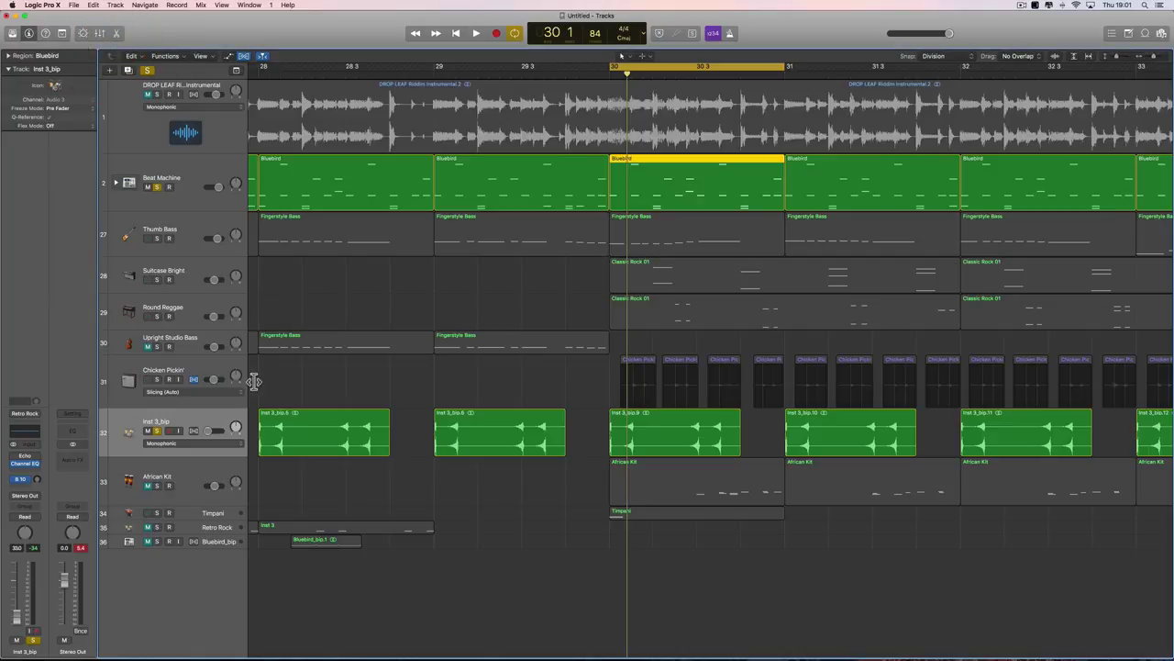
# - Enlarge the Bluebird_bip and Retro Rock tracks vertically and move the cycle range to bar 28, ending at bar 29
pyautogui.click(211, 544)
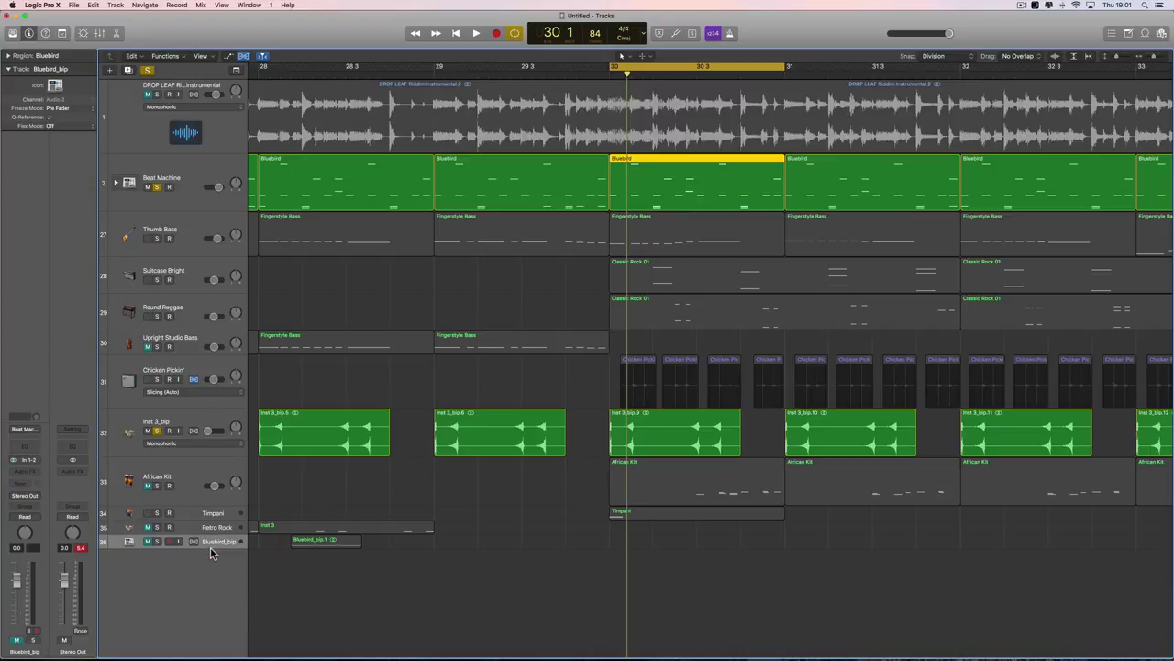
pyautogui.moveTo(211, 547); pyautogui.dragTo(211, 598)
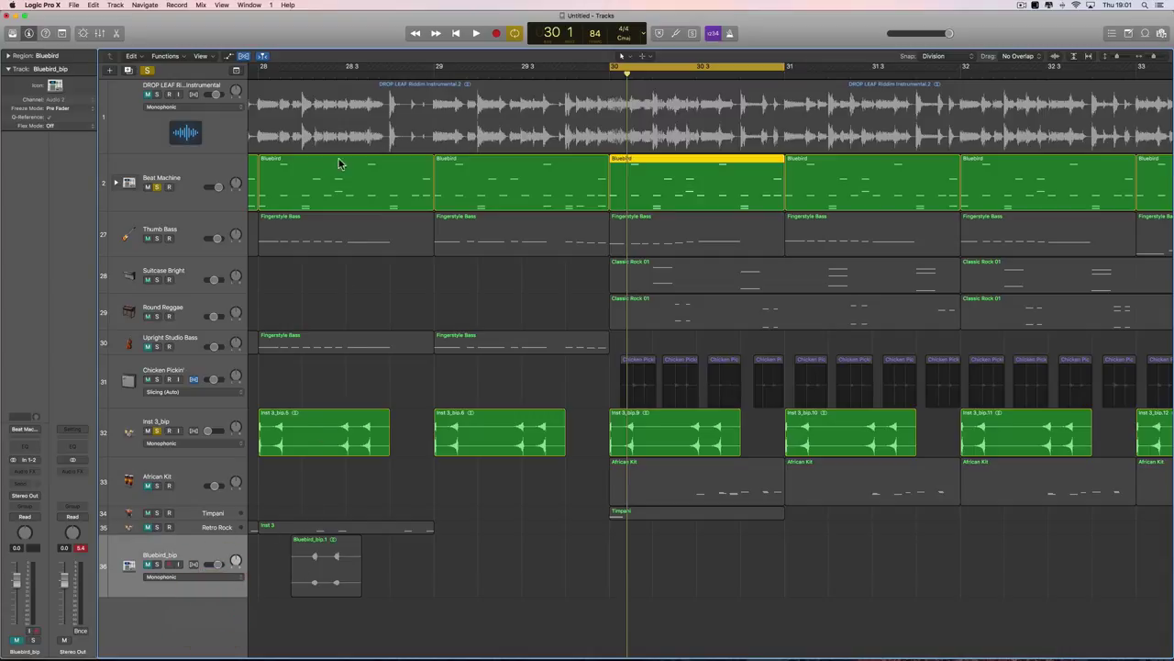
pyautogui.moveTo(264, 71); pyautogui.dragTo(432, 87)
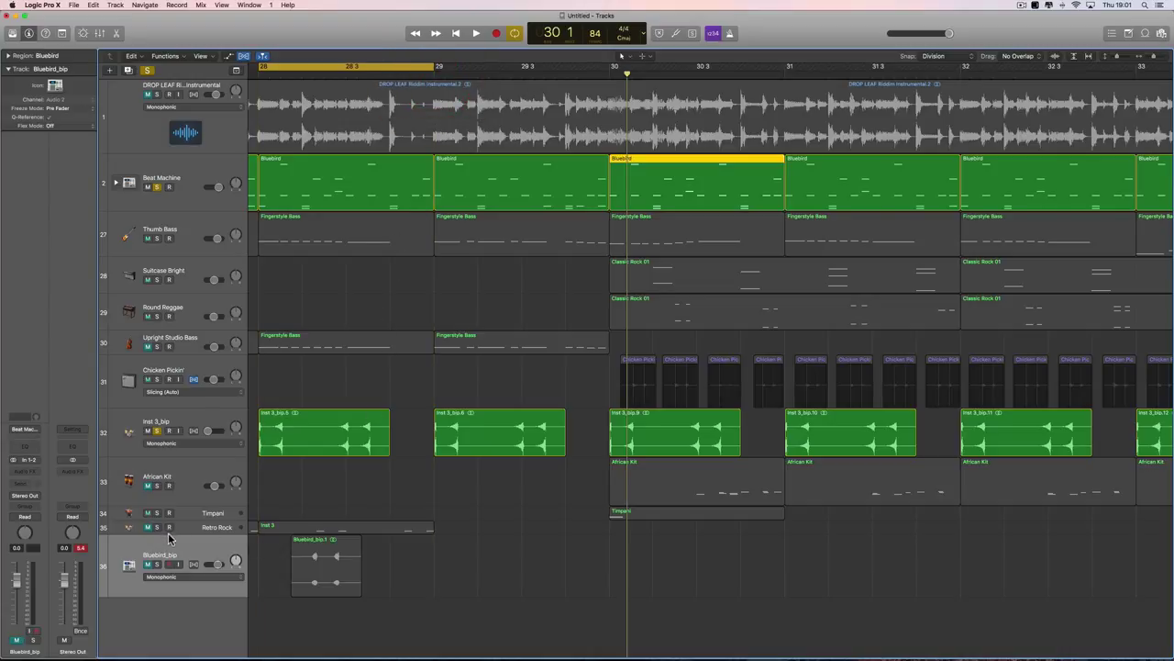
pyautogui.moveTo(167, 533); pyautogui.dragTo(170, 587)
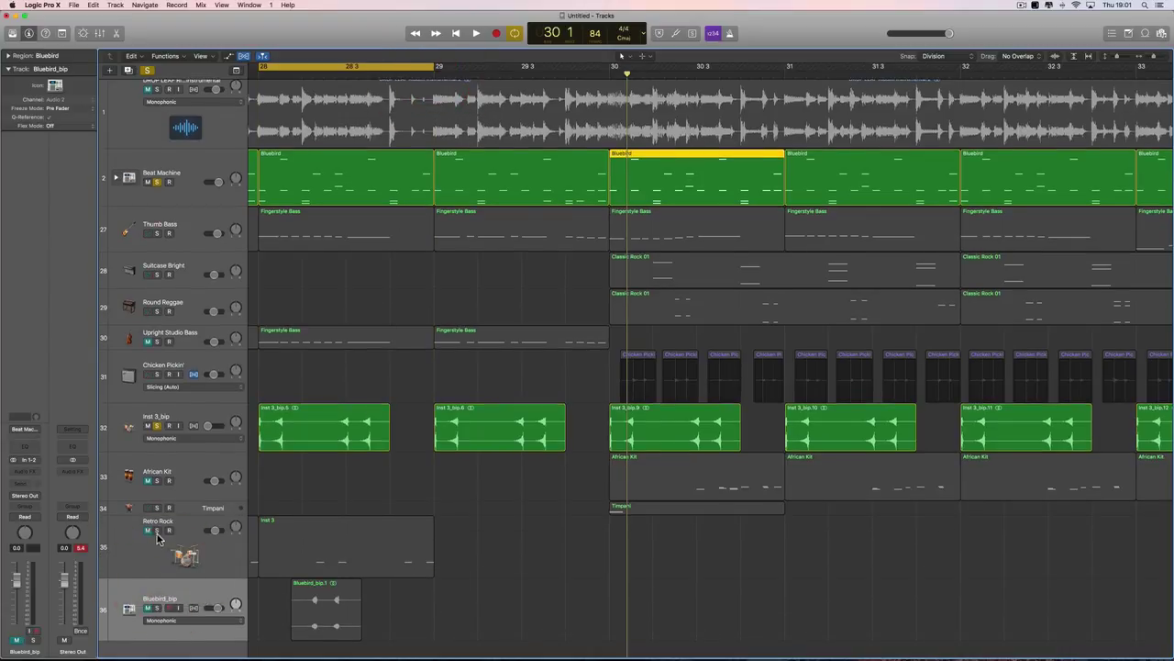
# - Solo the Retro Rock track, unsolo Inst 3_bip and Beat Machine, and play the bar 28 loop
pyautogui.click(158, 531)
pyautogui.click(156, 426)
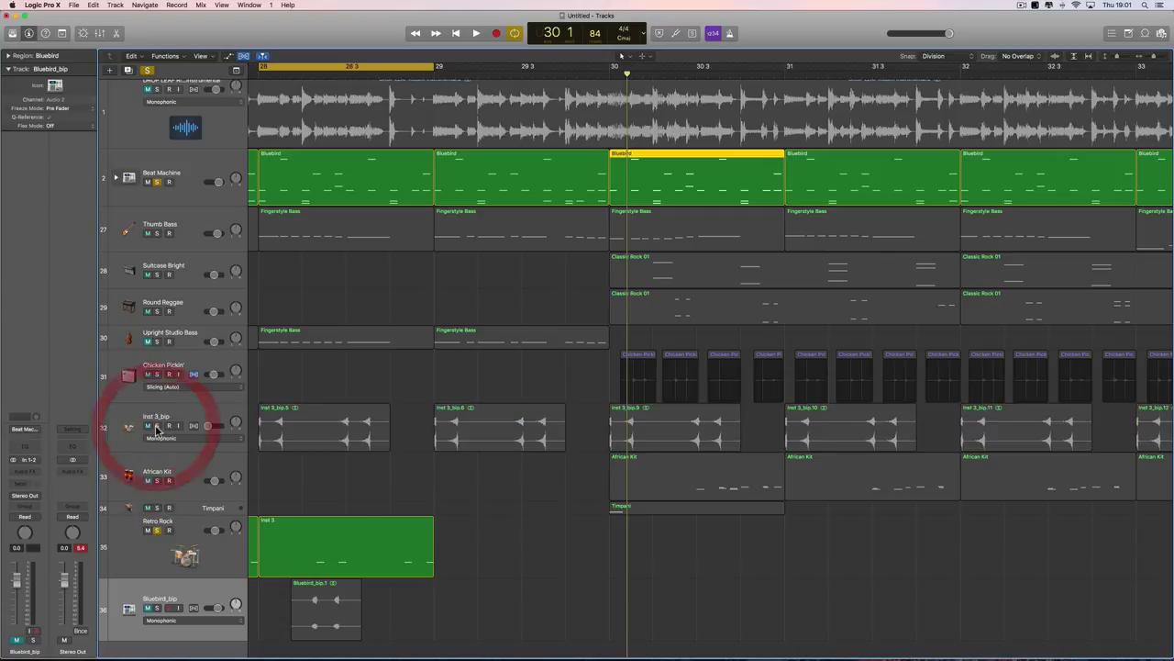
pyautogui.press('space')
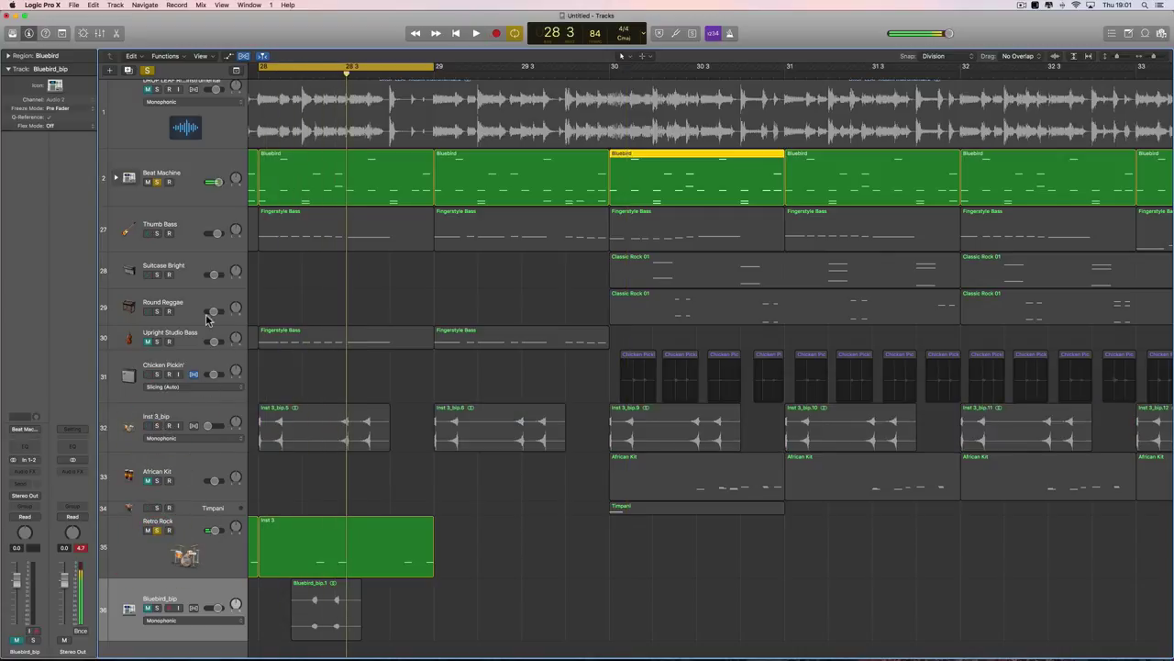
pyautogui.click(156, 182)
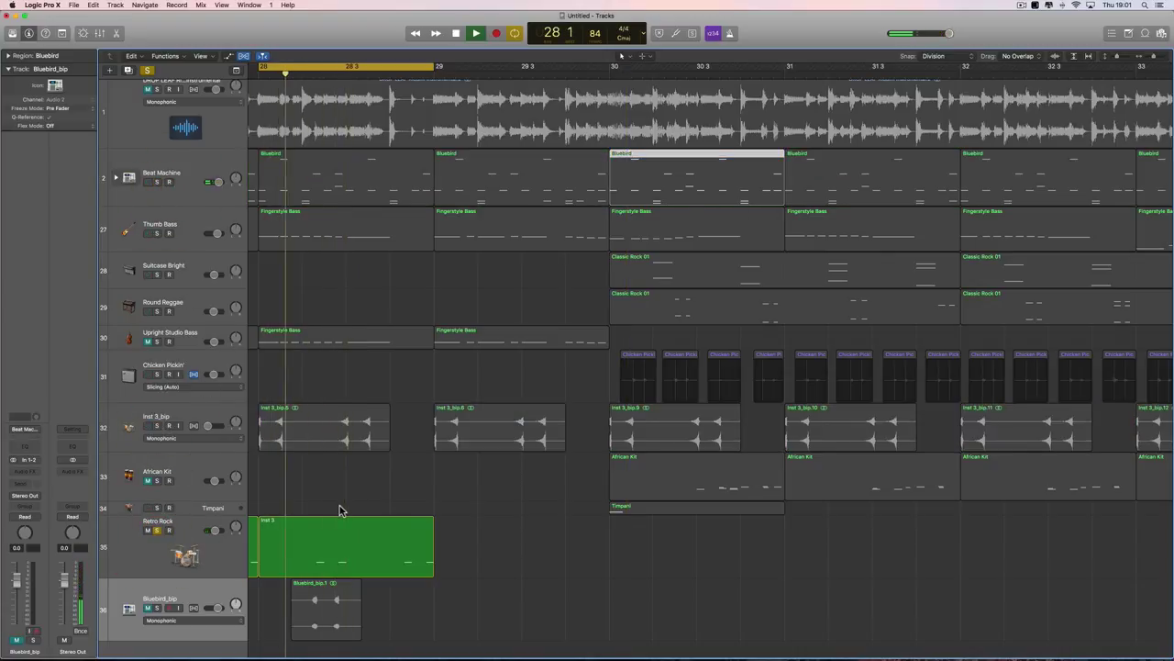
# - Raise the soloed Retro Rock track's volume slightly and replay the bar 28 loop
pyautogui.press('space')
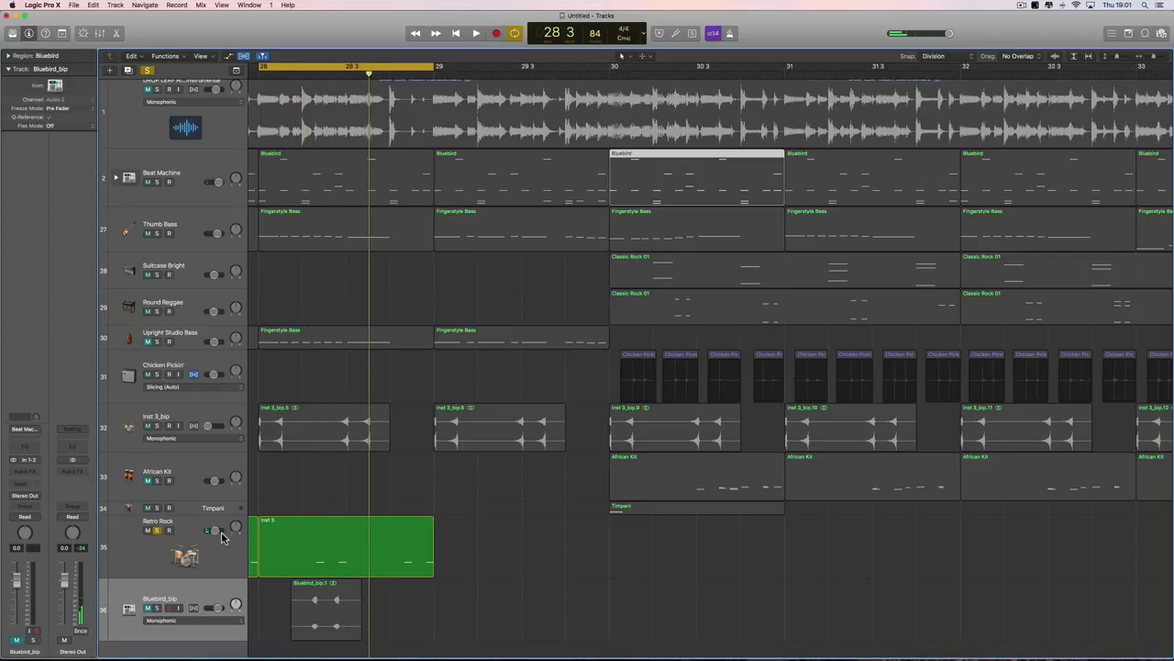
pyautogui.moveTo(216, 532); pyautogui.dragTo(222, 532)
pyautogui.click(270, 537)
pyautogui.press('space')
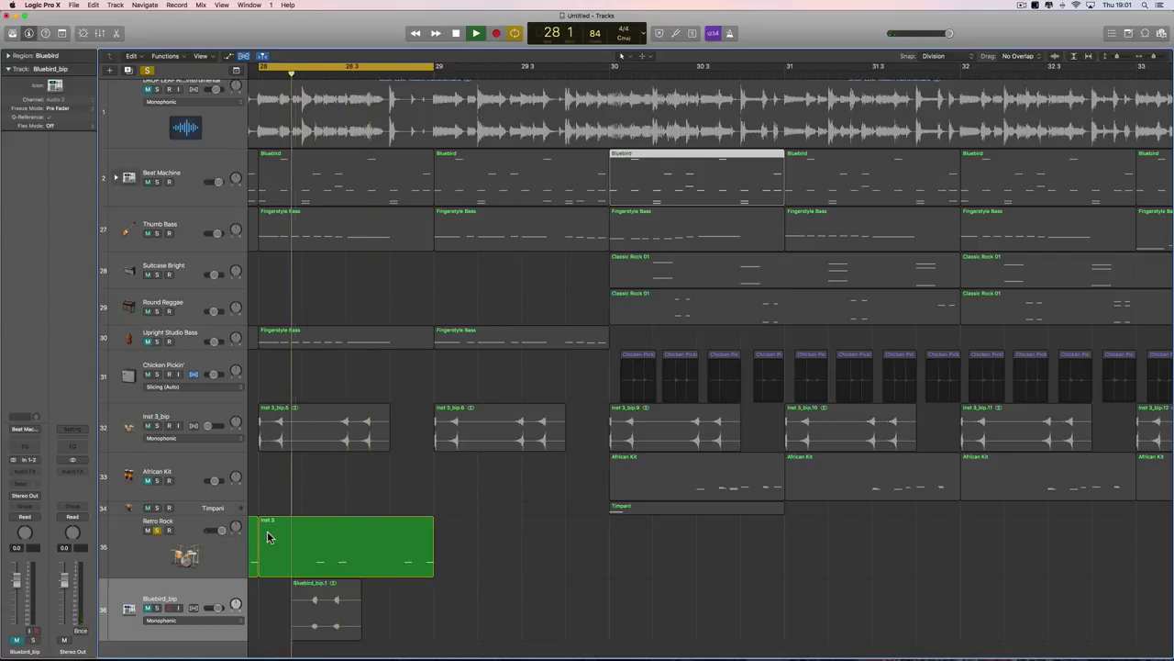
pyautogui.press('space')
# - Open the bar 28 Retro Rock region in the Piano Roll, audition its Hi-Hat Foot Close sounds, select the A0 notes and close the editor
pyautogui.click(316, 540)
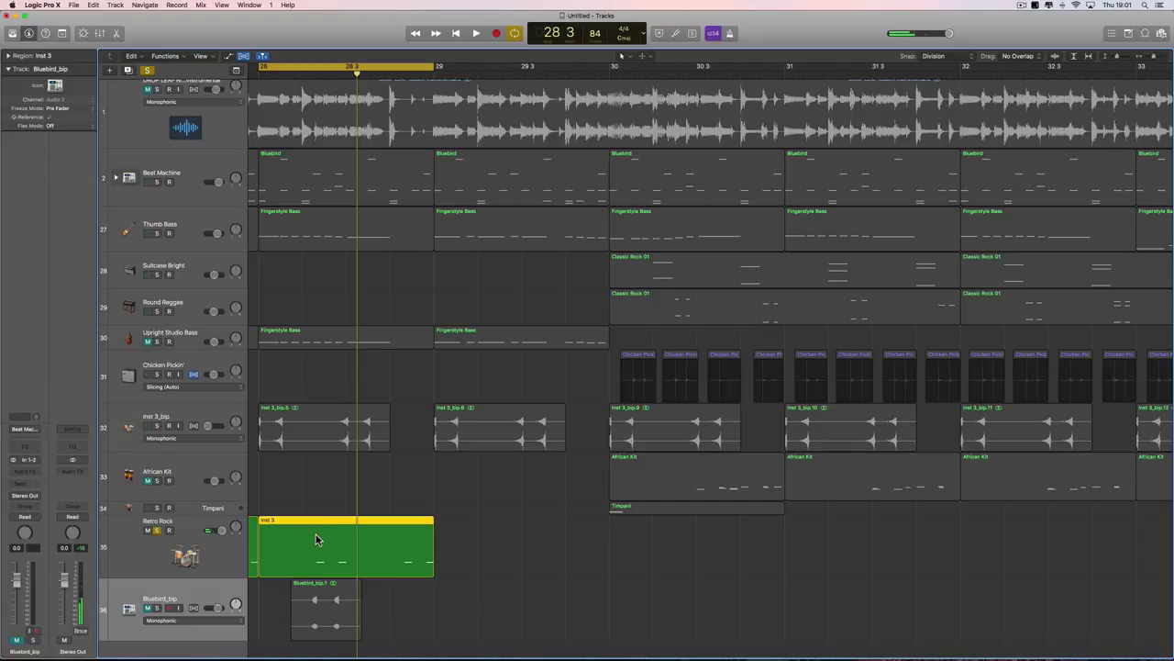
pyautogui.doubleClick(315, 540)
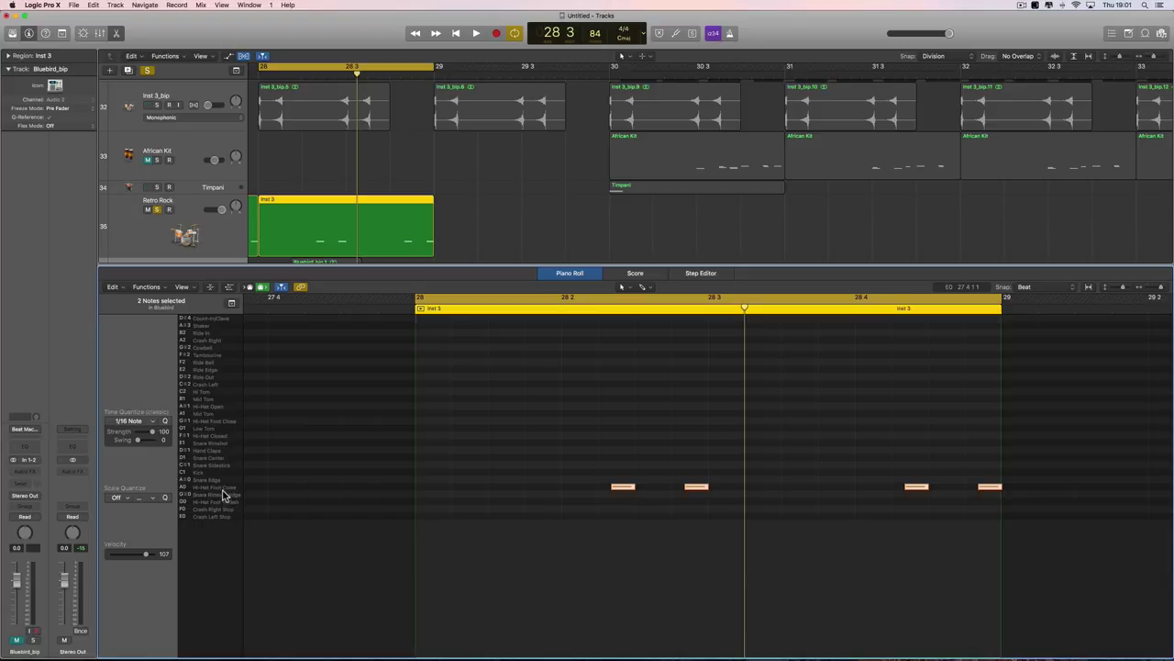
pyautogui.click(219, 441)
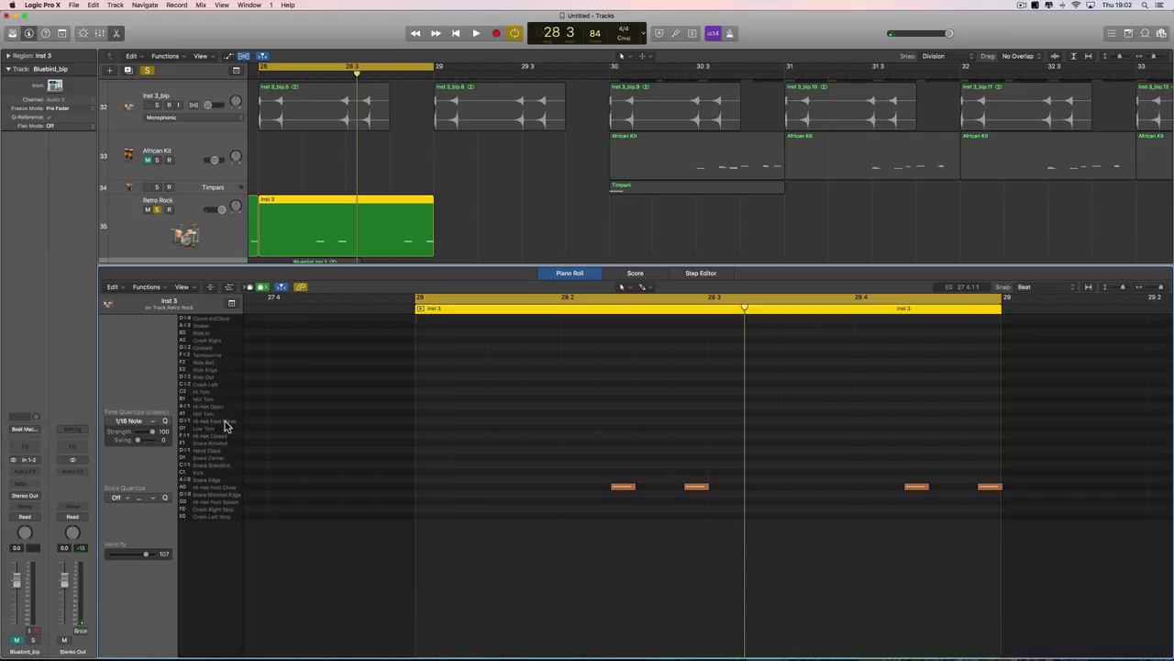
pyautogui.click(228, 422)
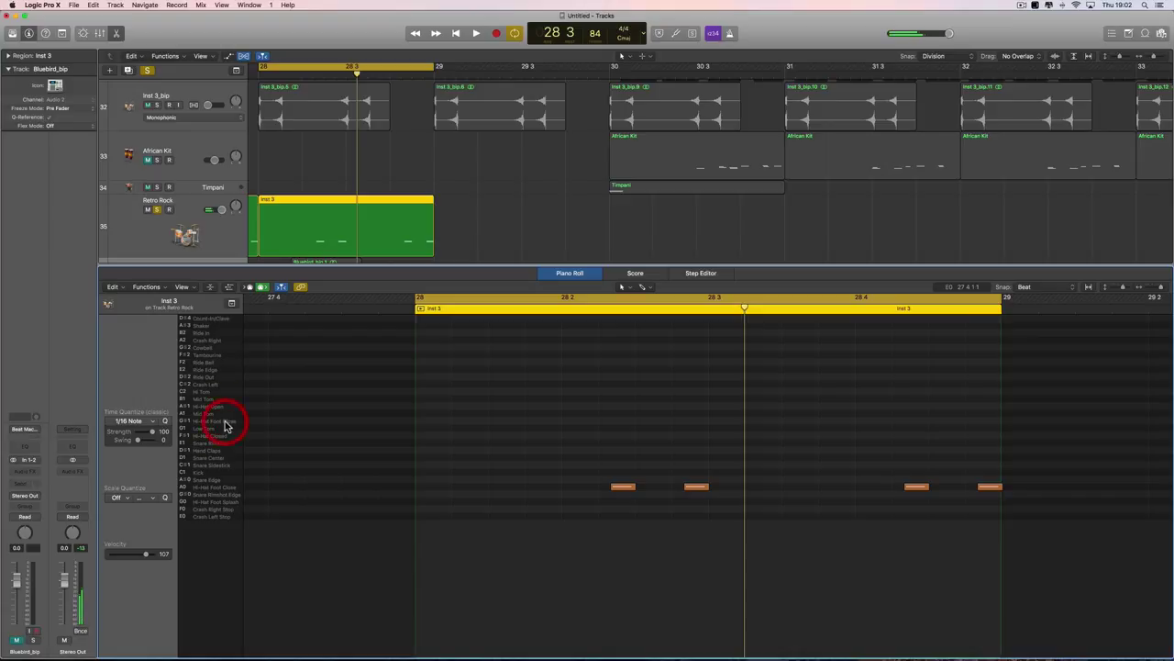
pyautogui.click(218, 488)
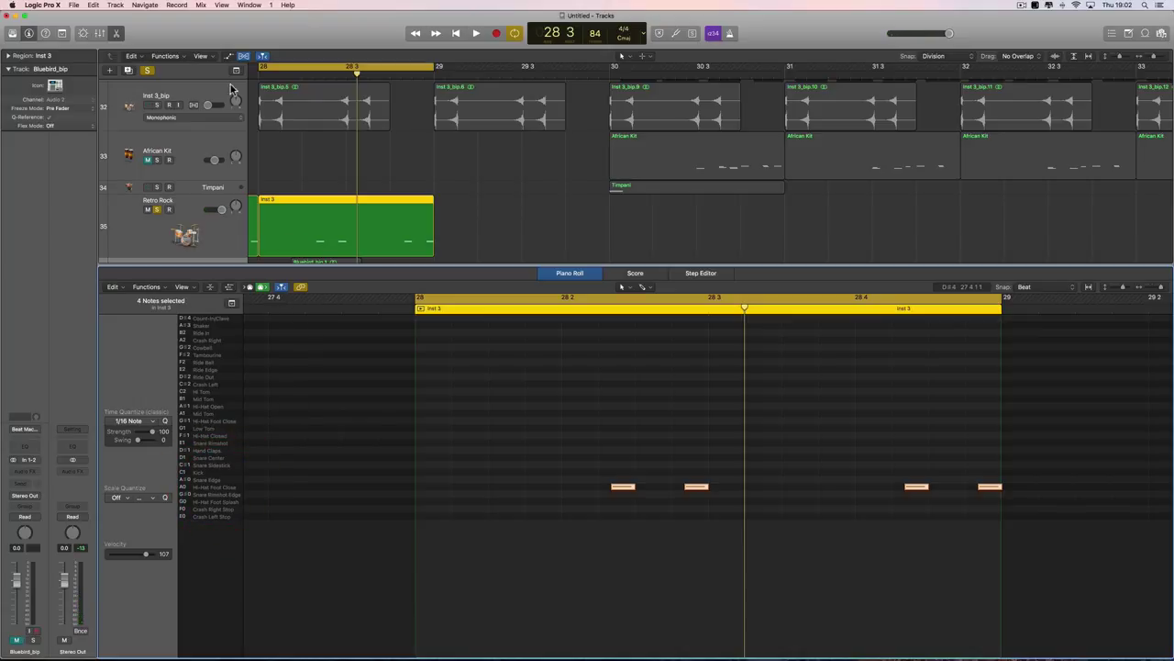
pyautogui.click(119, 34)
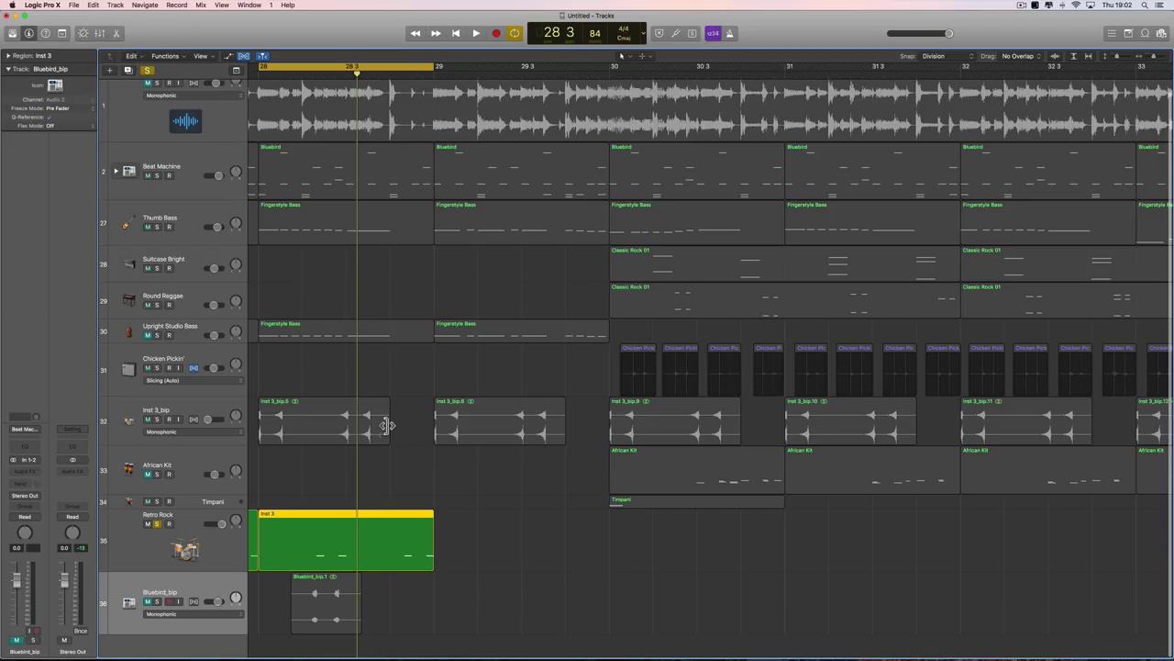
# - Listen to the soloed Retro Rock loop, move the solo to the Inst 3_bip track and listen to bar 28 again
pyautogui.press('space')
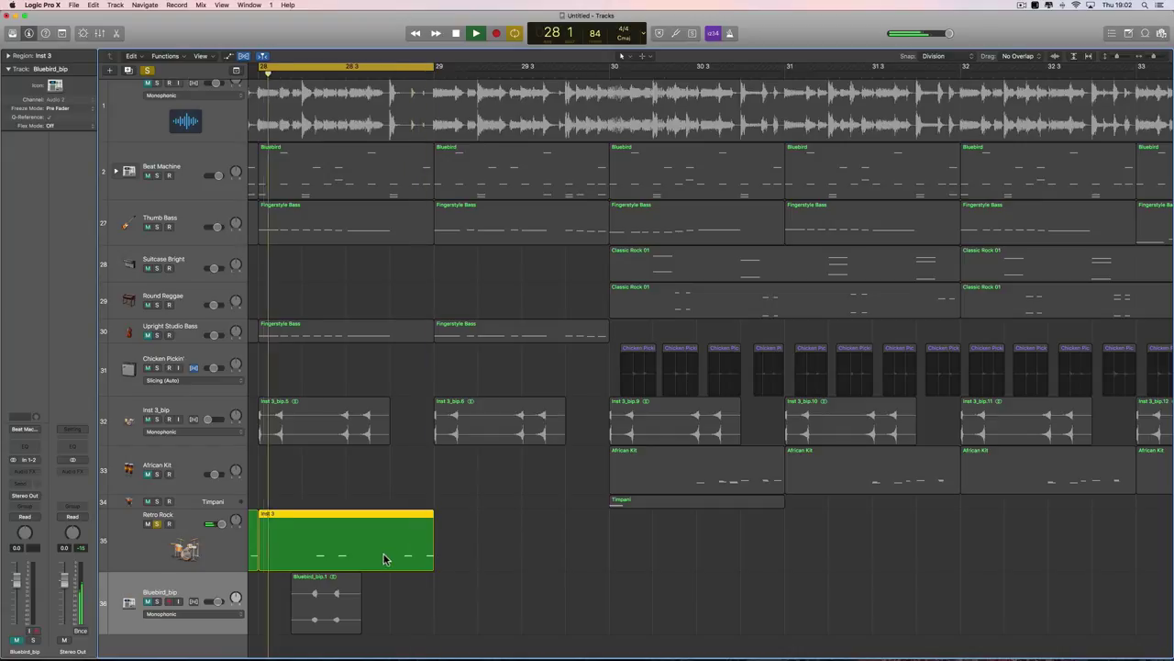
pyautogui.press('space')
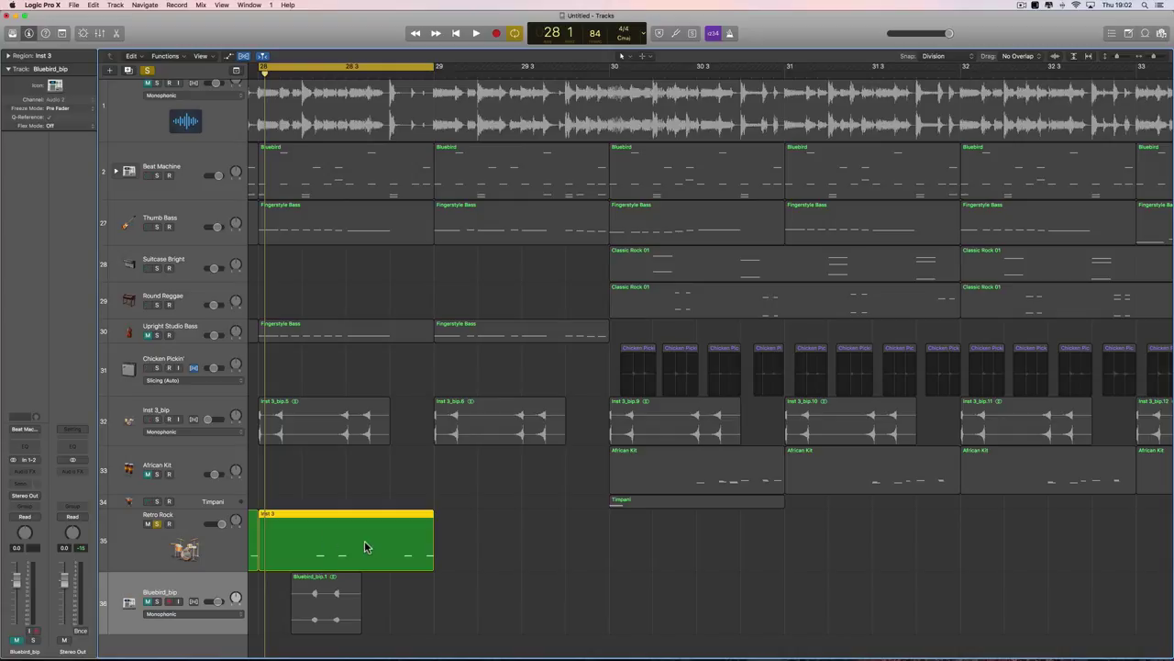
pyautogui.click(317, 437)
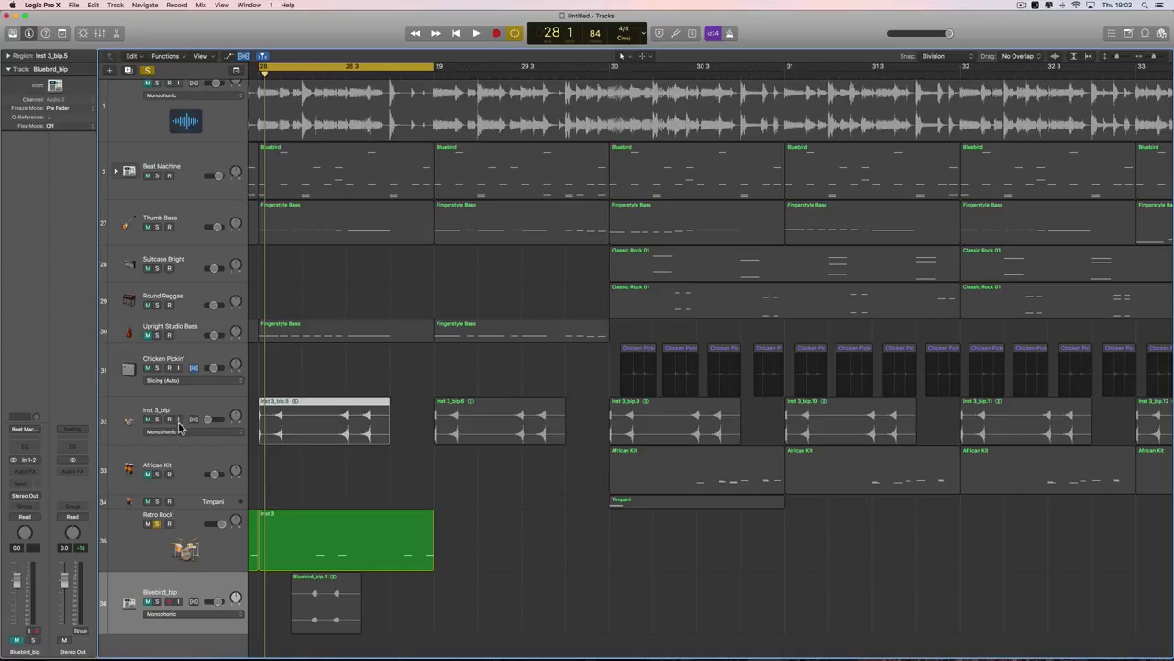
pyautogui.click(157, 523)
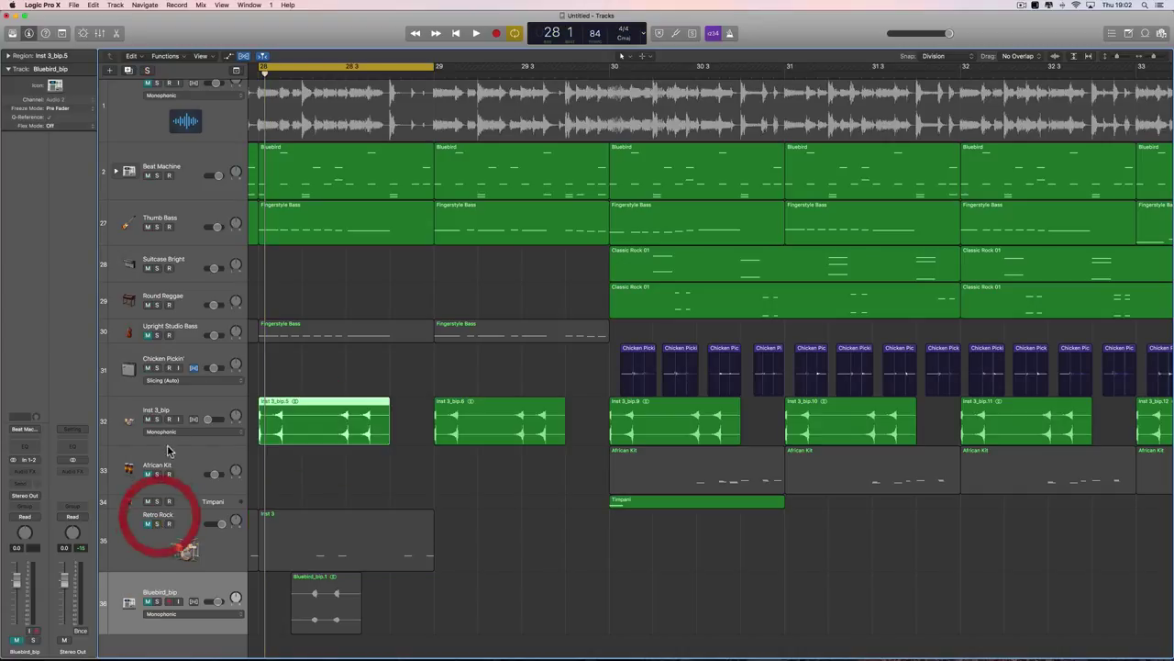
pyautogui.click(157, 420)
pyautogui.press('space')
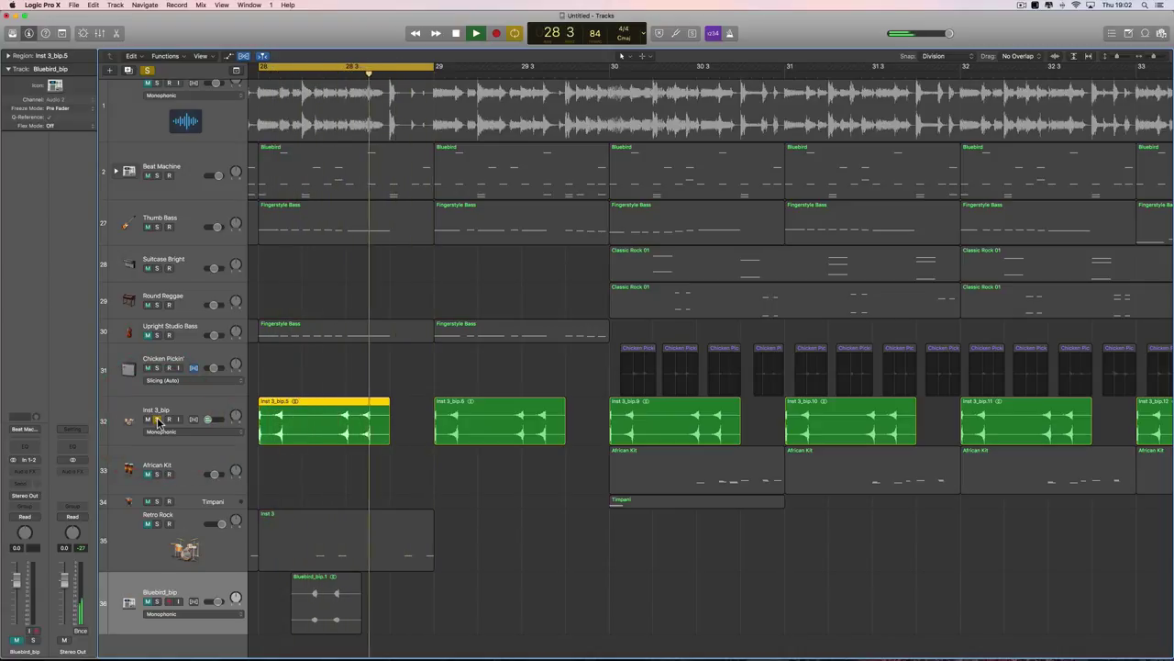
pyautogui.press('space')
# - Solo Retro Rock alongside Inst 3_bip and extend the bar 28 Inst 3_bip region almost to bar 29
pyautogui.click(315, 551)
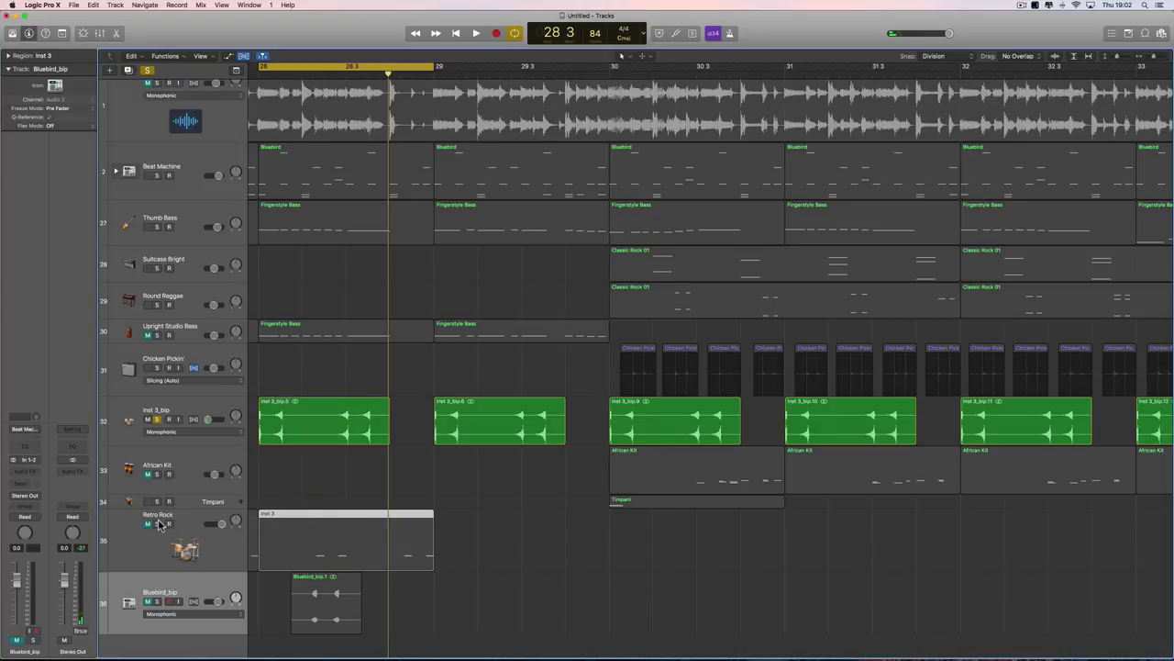
pyautogui.click(157, 525)
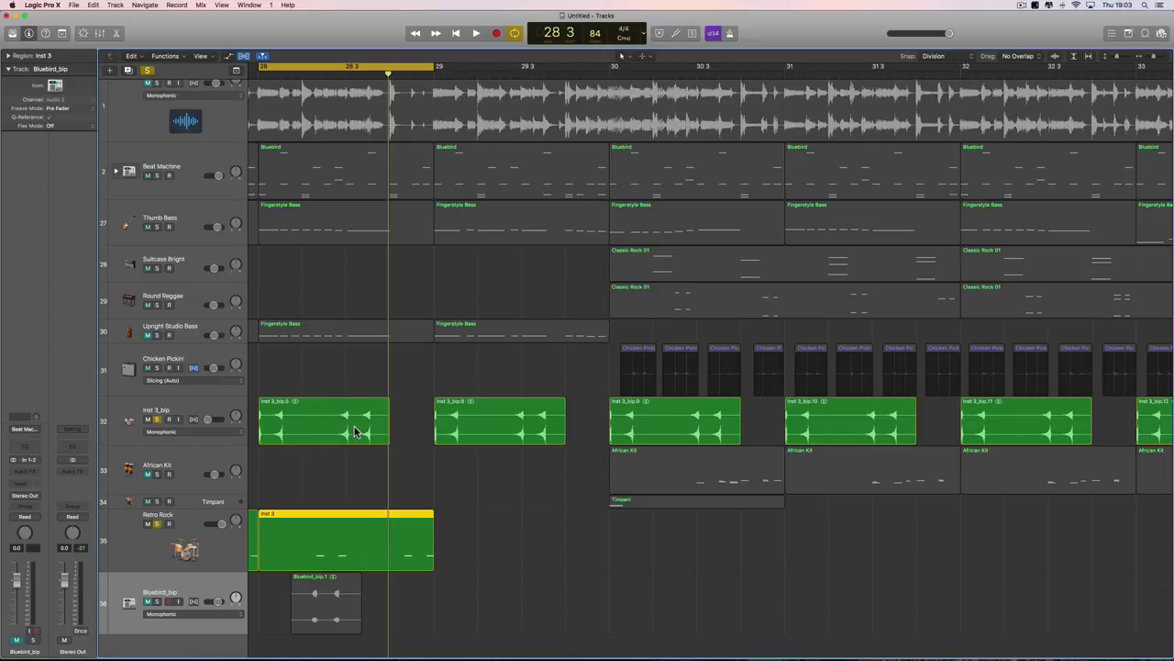
pyautogui.moveTo(390, 444); pyautogui.dragTo(440, 442)
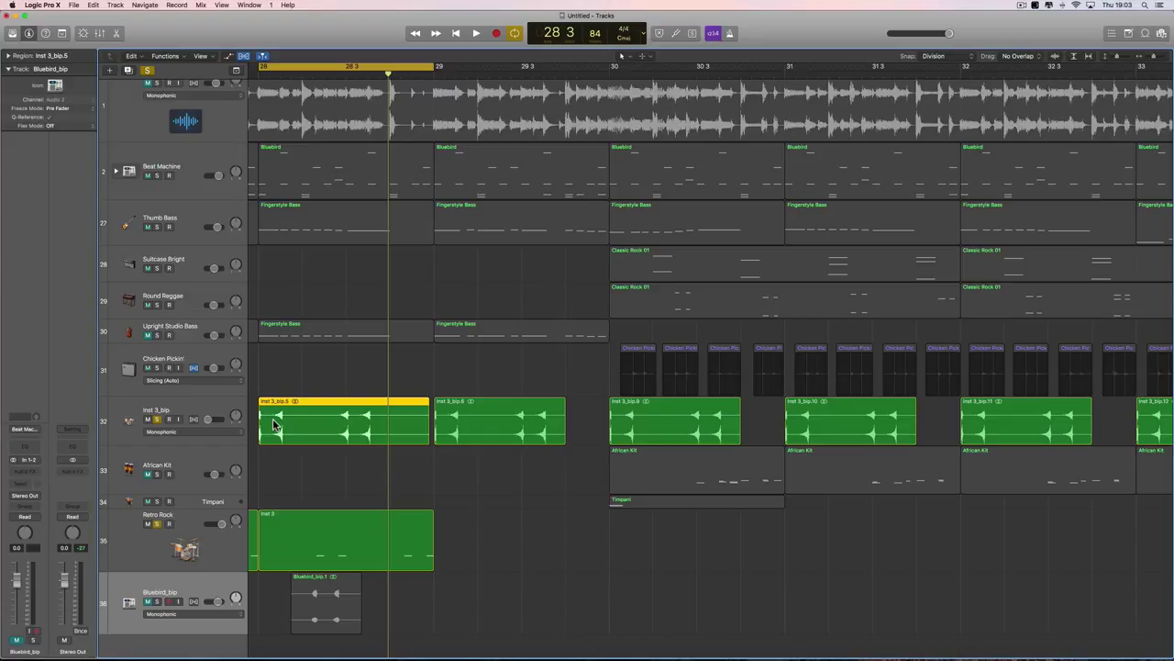
# - View the bar 28 Retro Rock region's hi-hat notes in the Piano Roll and close the editor
pyautogui.click(363, 547)
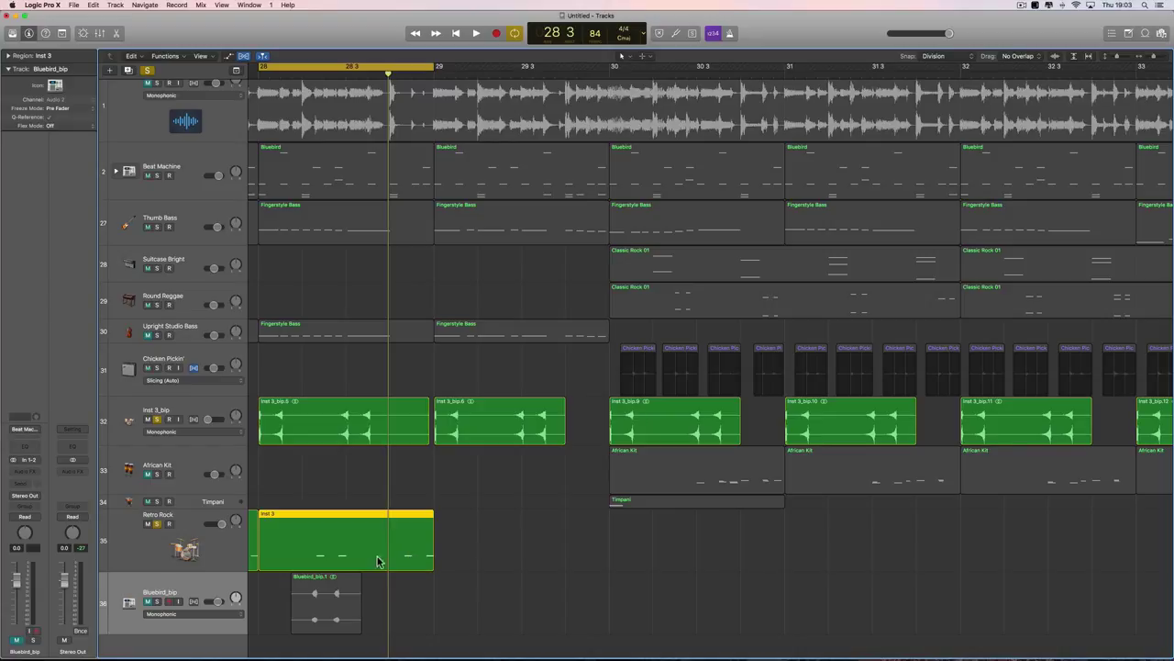
pyautogui.doubleClick(340, 545)
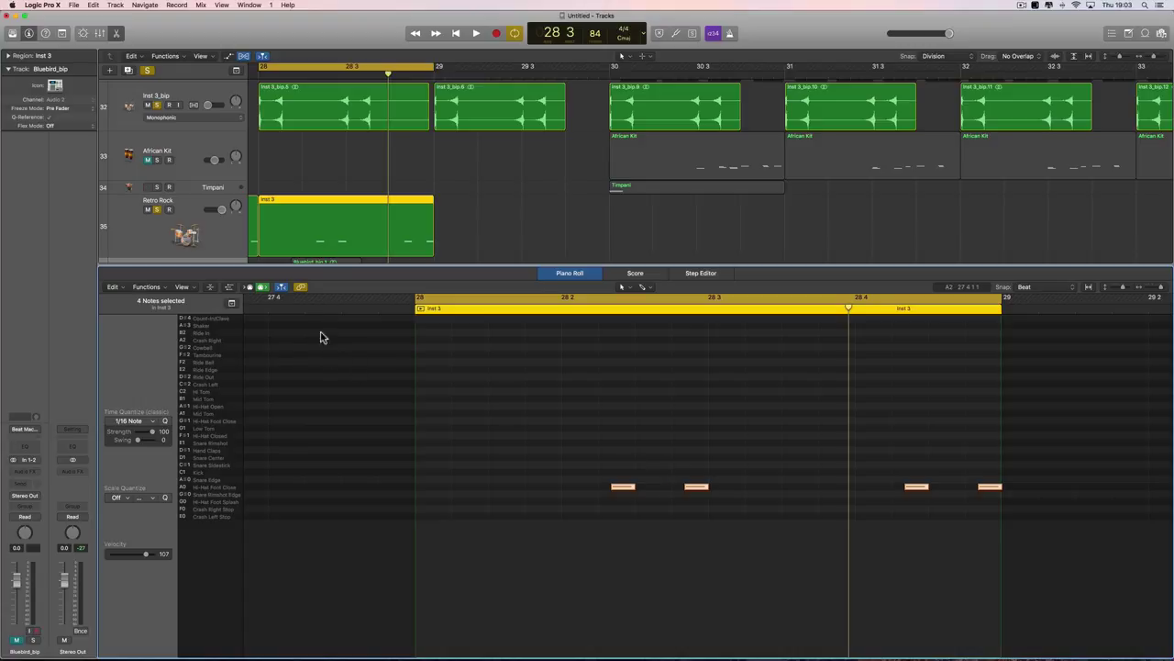
pyautogui.click(116, 33)
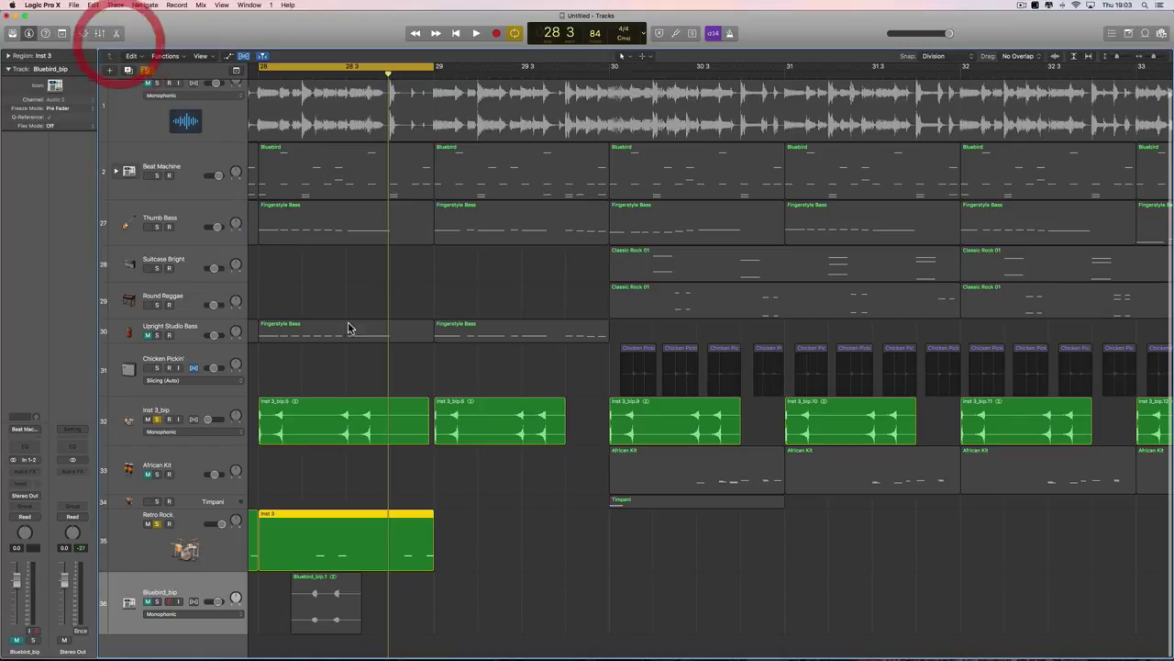
# - Bounce the bar 28 Retro Rock region in place to a new track named Inst 3_bip, leaving the source region and using Overload Protection Only
pyautogui.rightClick(335, 534)
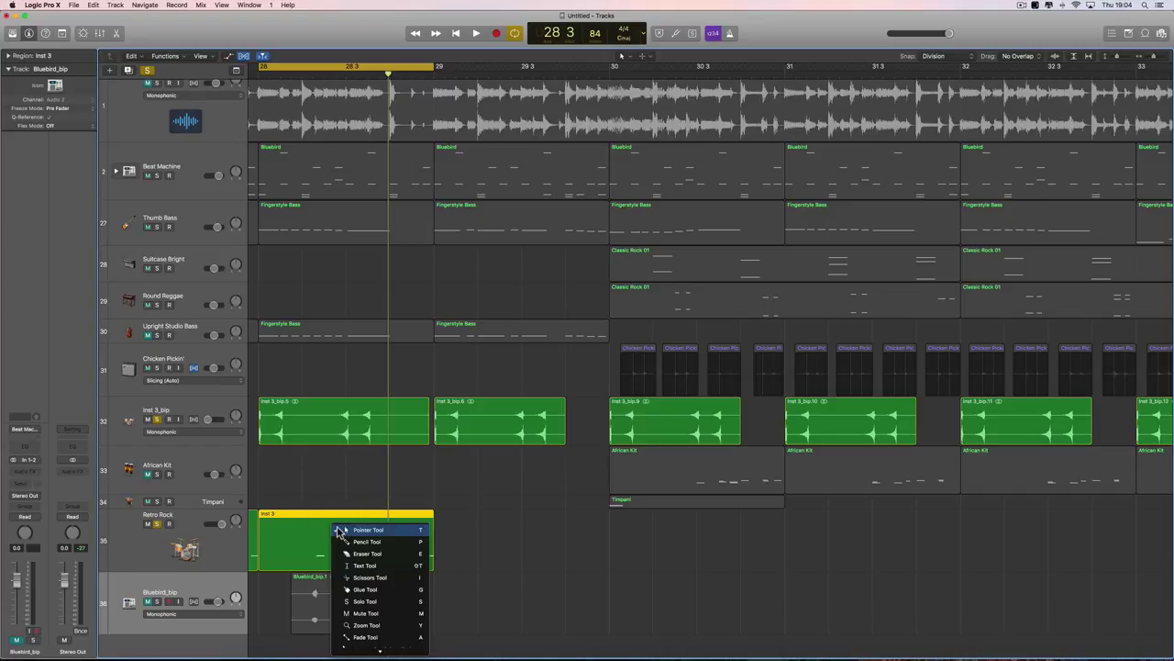
pyautogui.click(323, 524)
pyautogui.rightClick(323, 524)
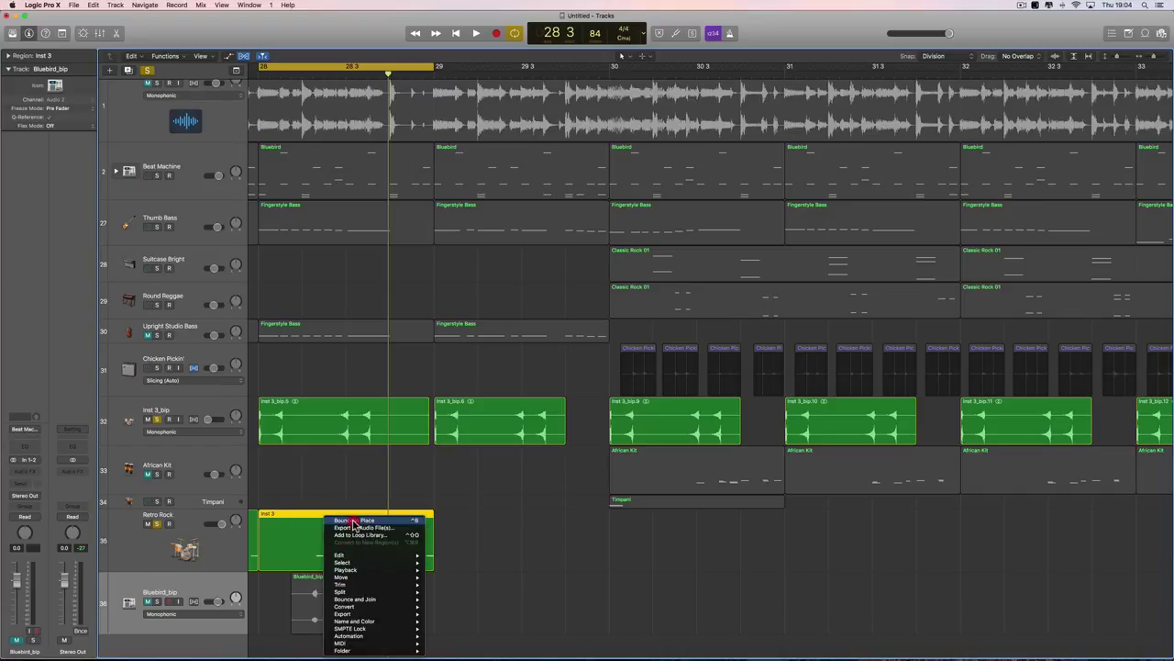
pyautogui.click(341, 520)
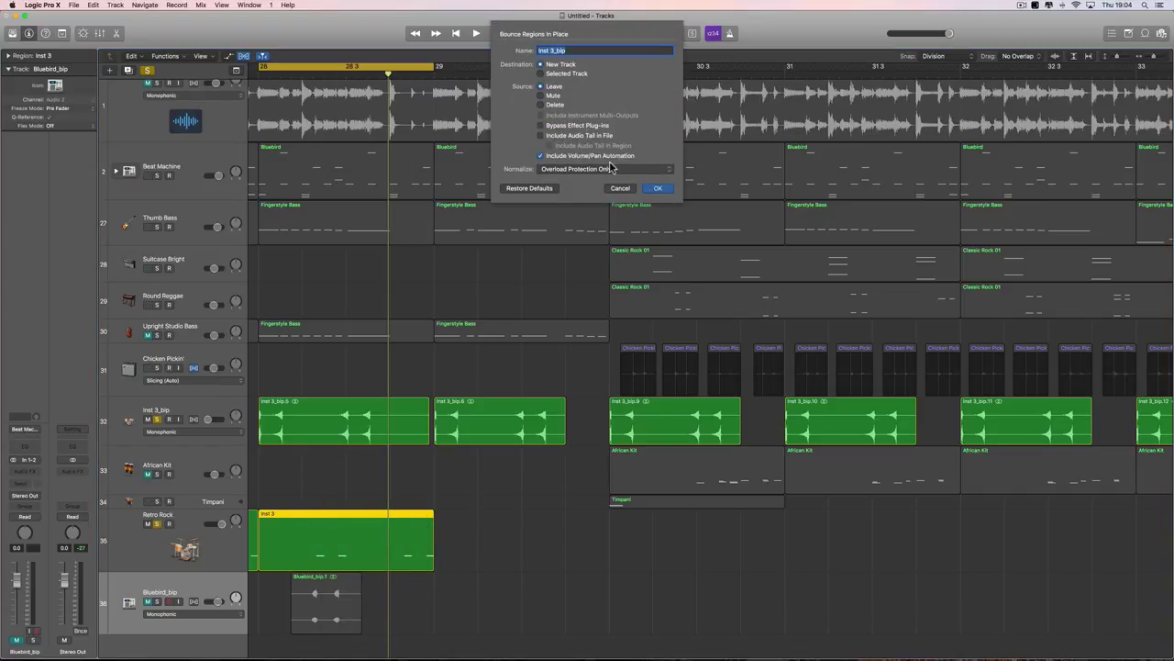
pyautogui.click(657, 188)
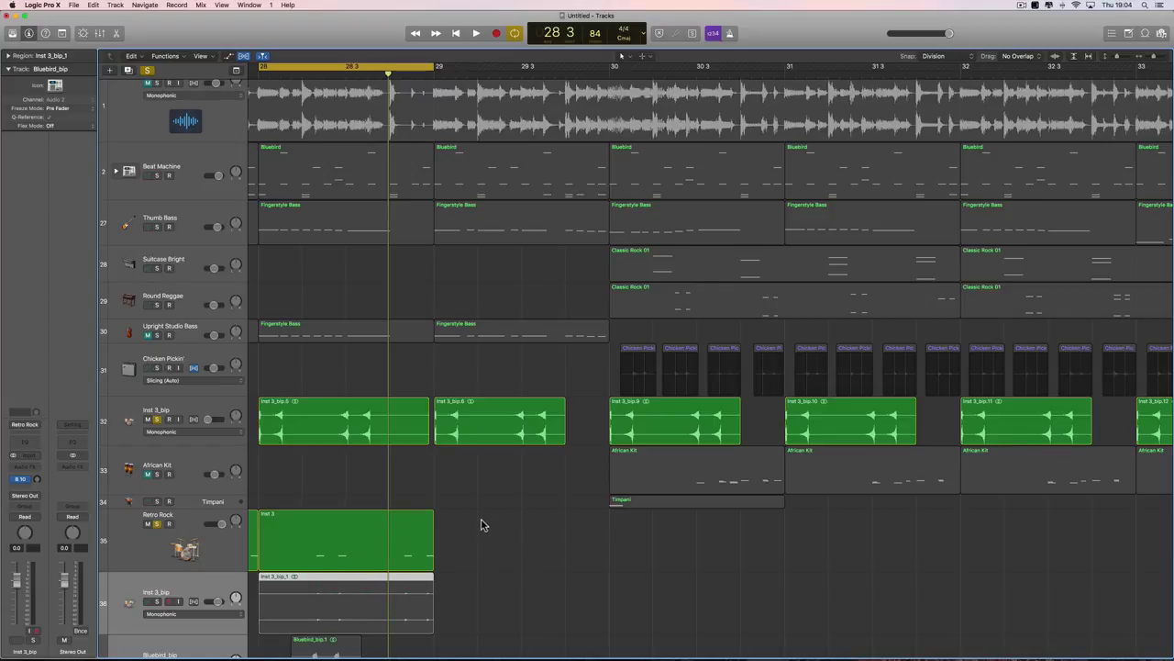
# - Reverse the bounced Inst 3_bip_1 audio in the Audio File Editor and close the editor
pyautogui.press('e')
pyautogui.click(621, 274)
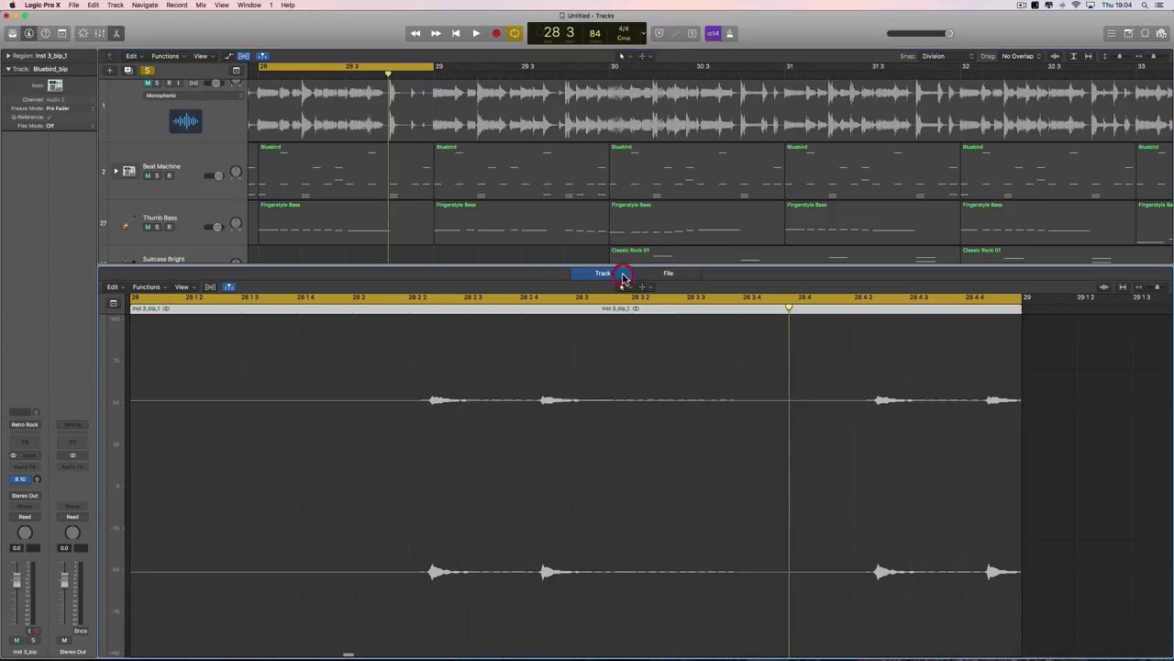
pyautogui.click(668, 272)
pyautogui.click(197, 287)
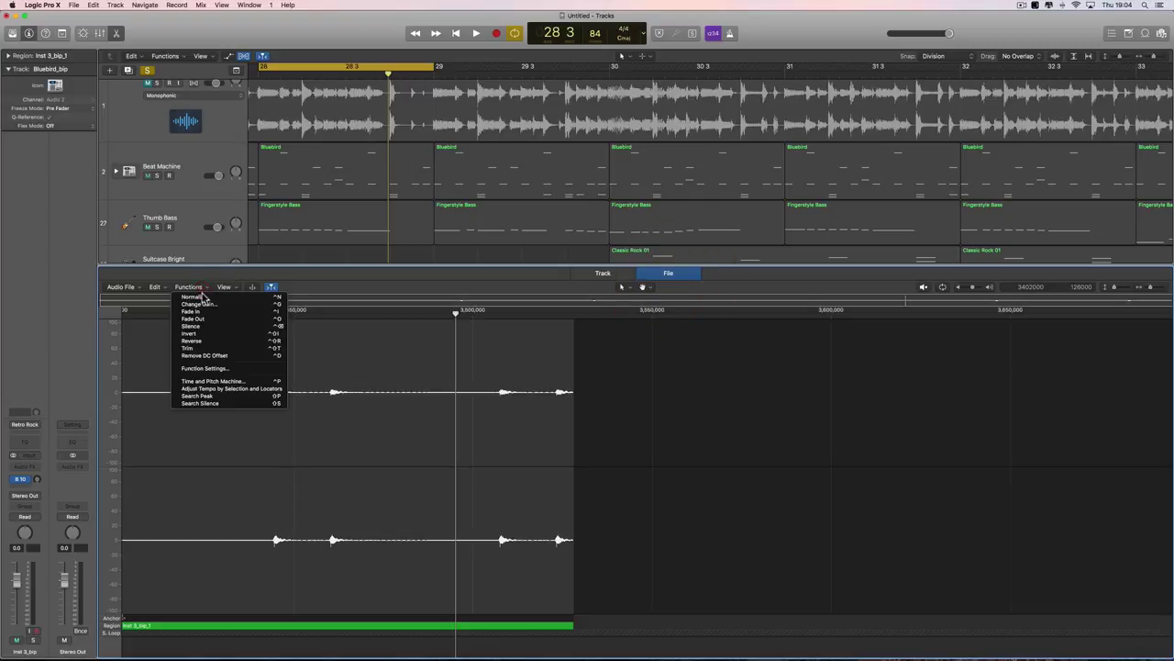
pyautogui.click(203, 341)
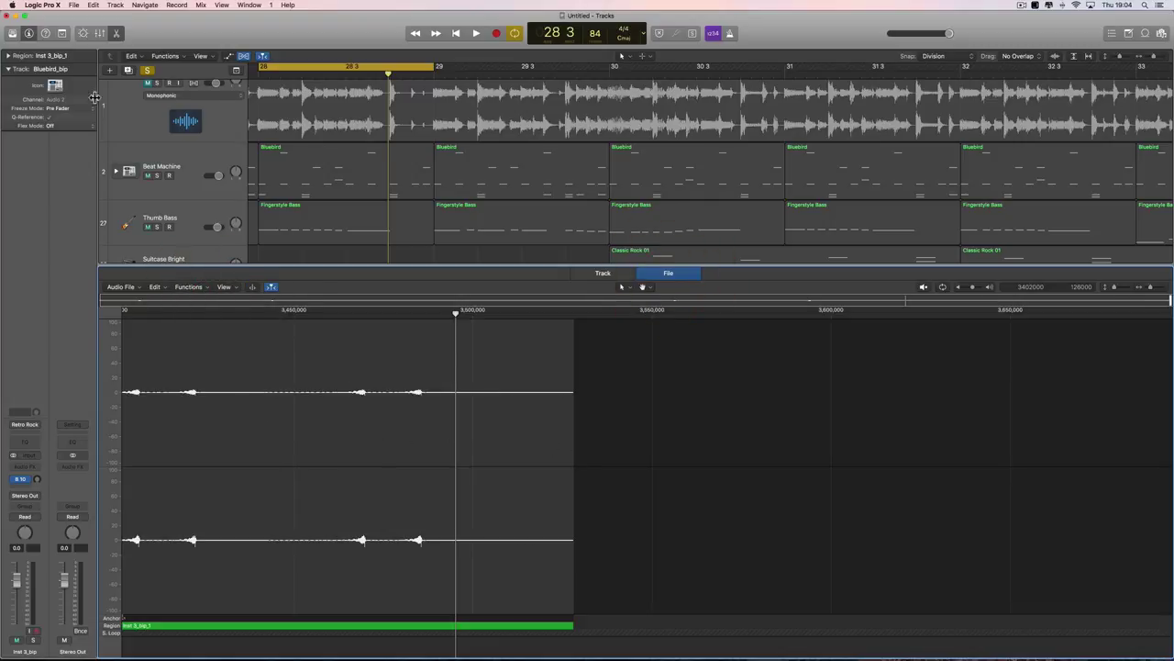
pyautogui.click(114, 34)
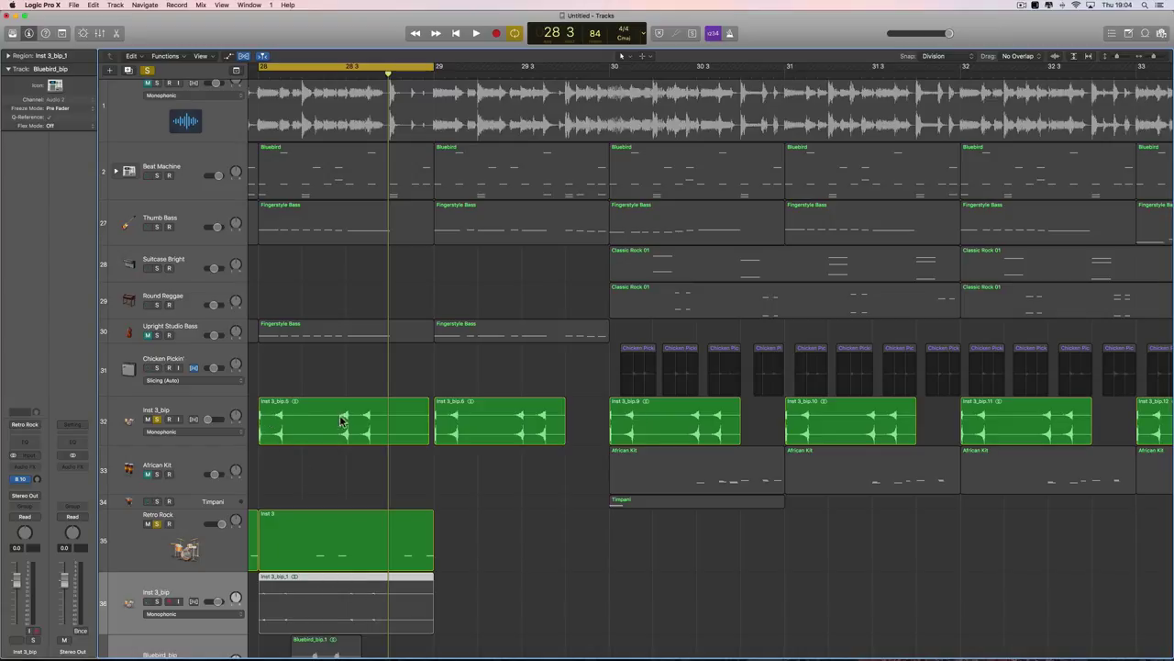
# - Mute the newly bounced track, unsolo Retro Rock, select the original Inst 3_bip track and play the bar 28 loop
pyautogui.moveTo(264, 629); pyautogui.dragTo(264, 627)
pyautogui.click(147, 598)
pyautogui.click(157, 524)
pyautogui.click(190, 414)
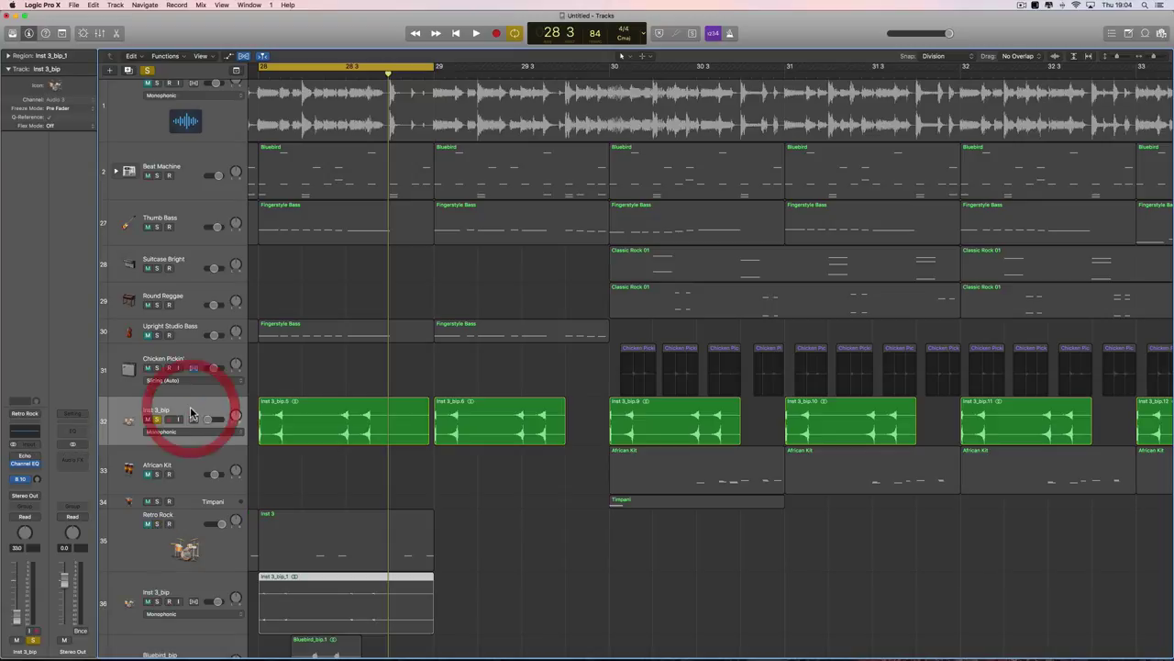
pyautogui.press('space')
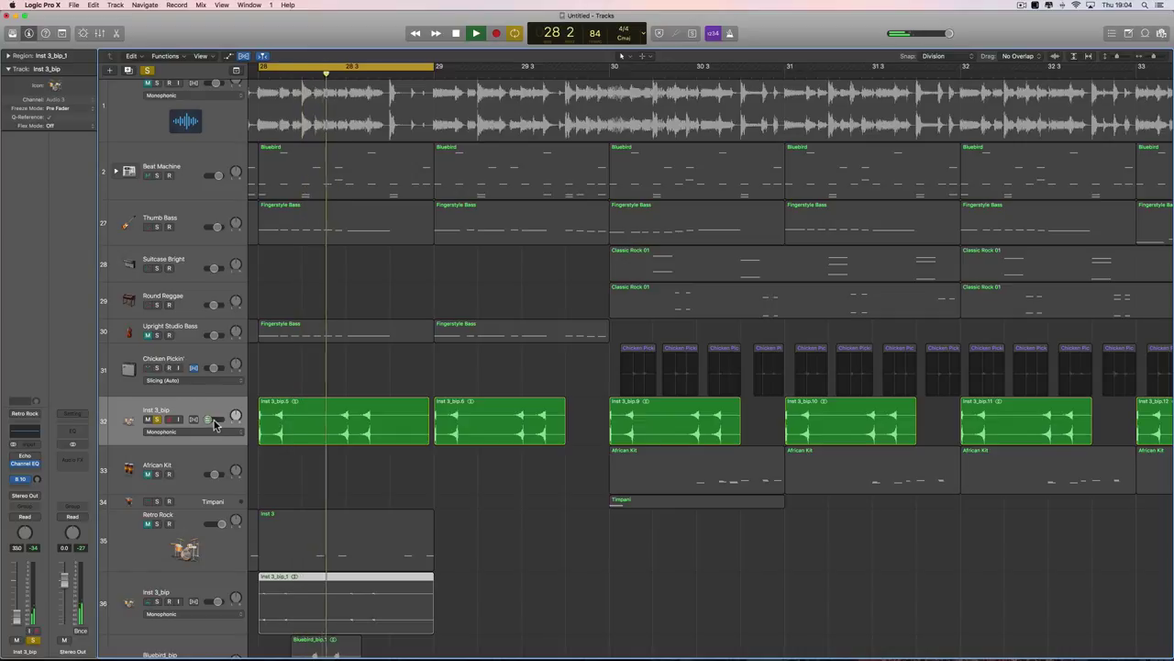
# - Try the Inst 3_bip track at -6.0 dB during playback, set its volume to -30.0 dB and stop the loop
pyautogui.moveTo(208, 419); pyautogui.dragTo(211, 419)
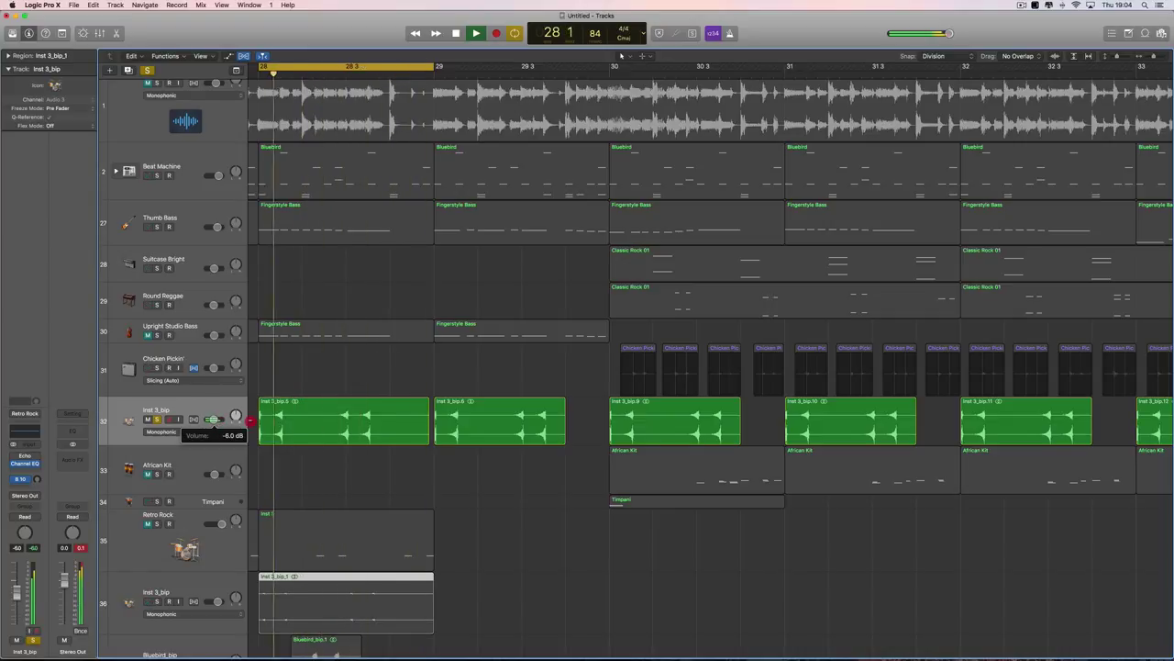
pyautogui.moveTo(212, 420); pyautogui.dragTo(210, 419)
pyautogui.press('space')
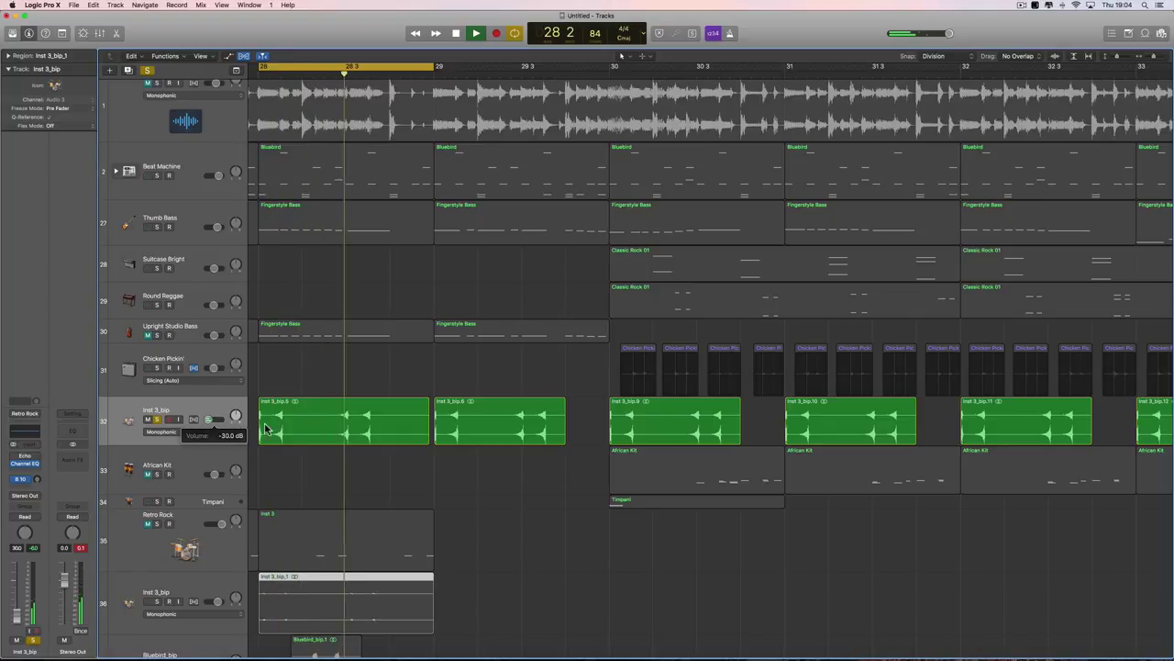
# - Solo Beat Machine alongside Inst 3_bip, move the cycle range to bar 30, ending at bar 31, and listen to both
pyautogui.click(662, 413)
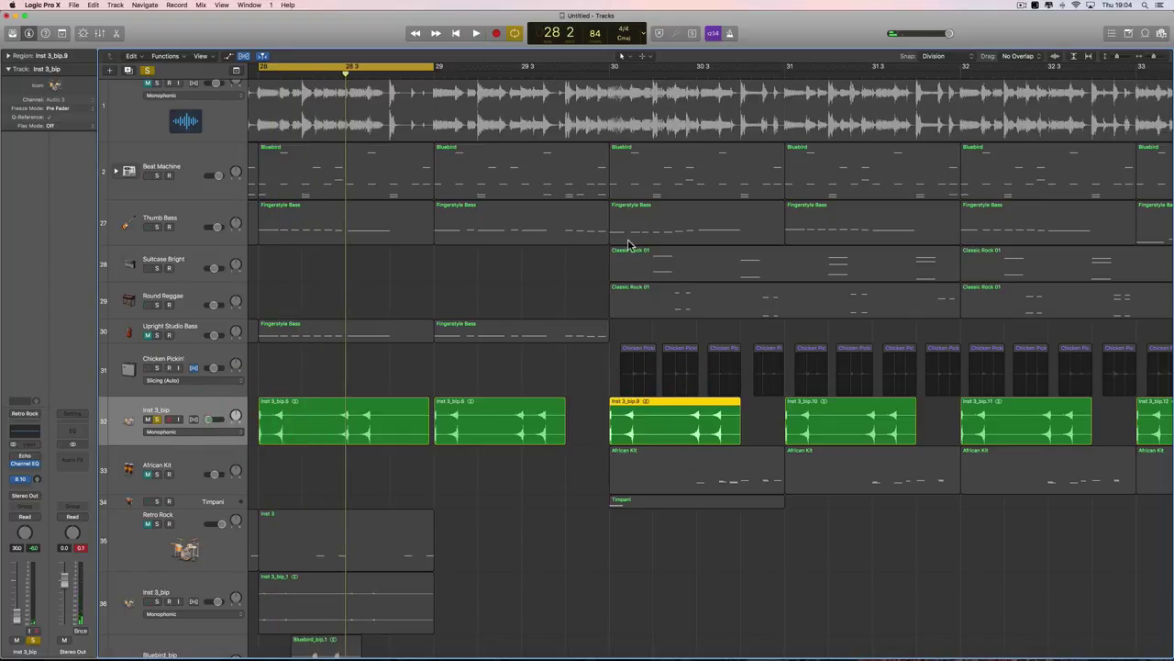
pyautogui.click(157, 176)
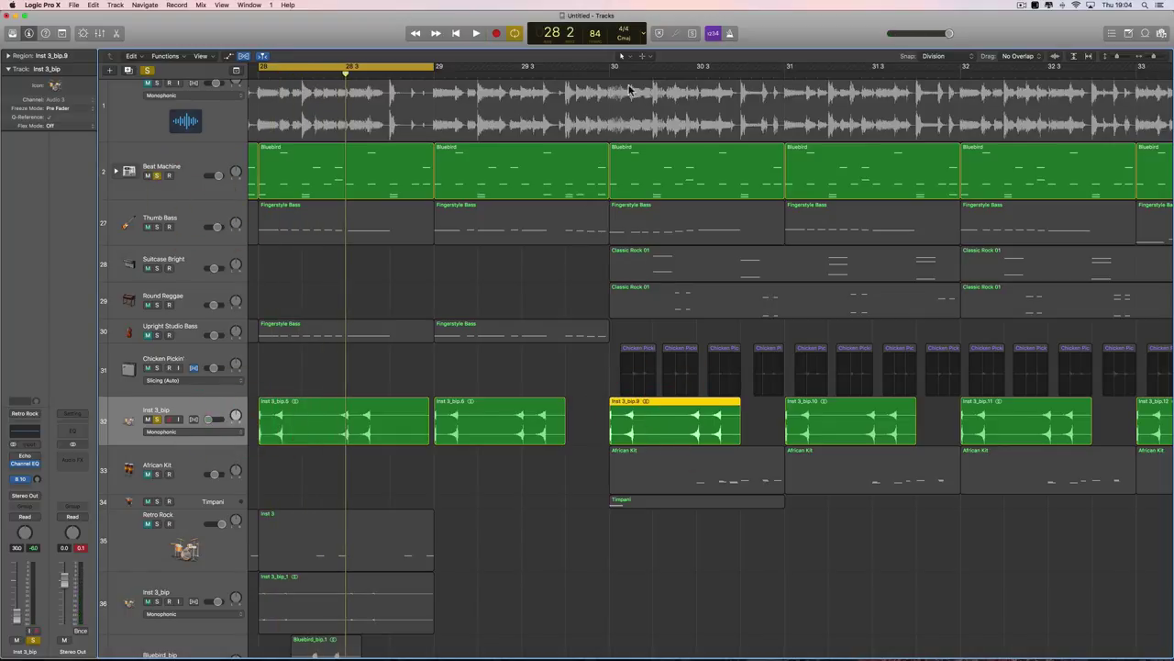
pyautogui.moveTo(612, 70); pyautogui.dragTo(783, 117)
pyautogui.press('space')
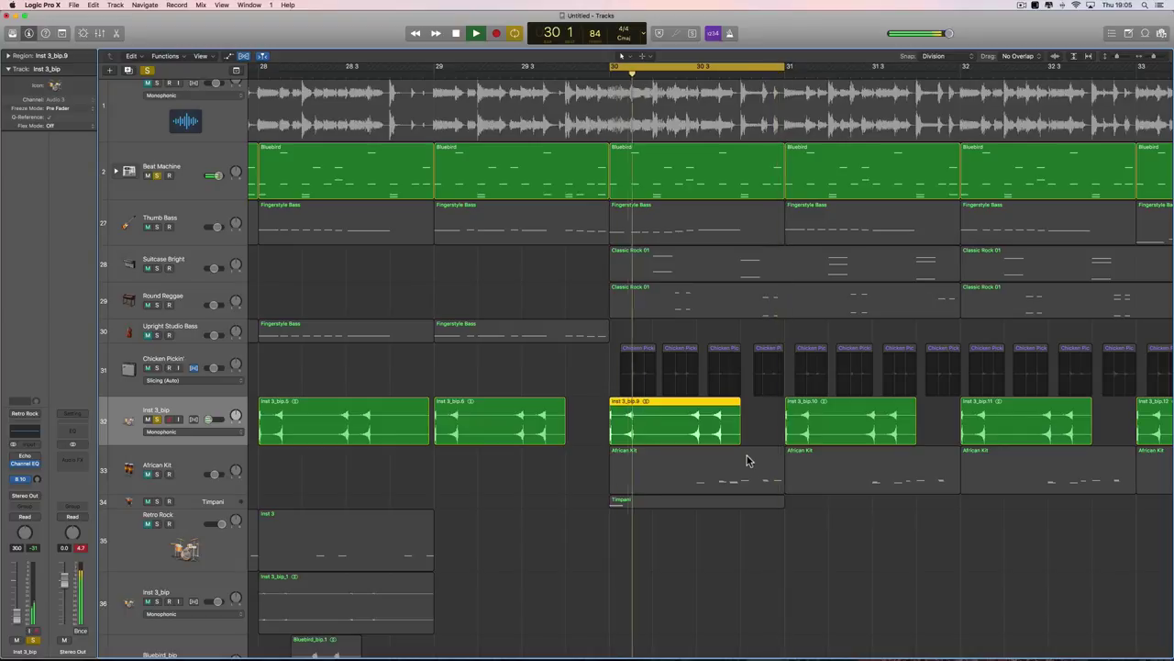
pyautogui.press('space')
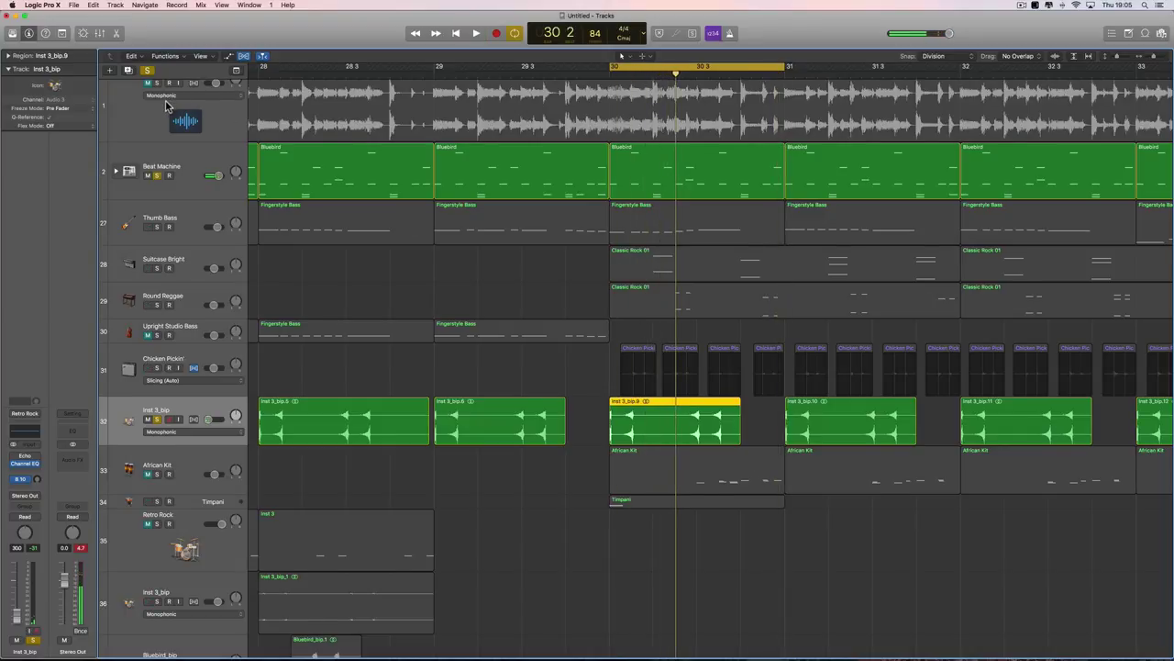
# - Unsolo the Beat Machine and Inst 3_bip tracks
pyautogui.scroll(1, 183, 104)
pyautogui.click(158, 185)
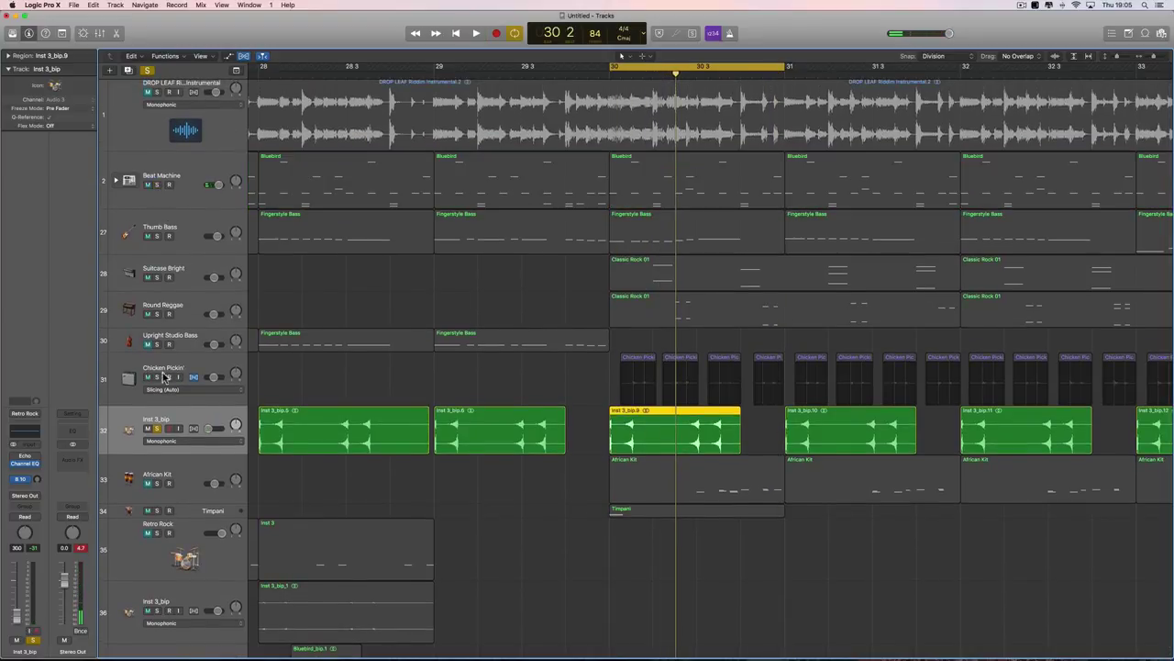
pyautogui.click(157, 429)
pyautogui.scroll(1, 157, 257)
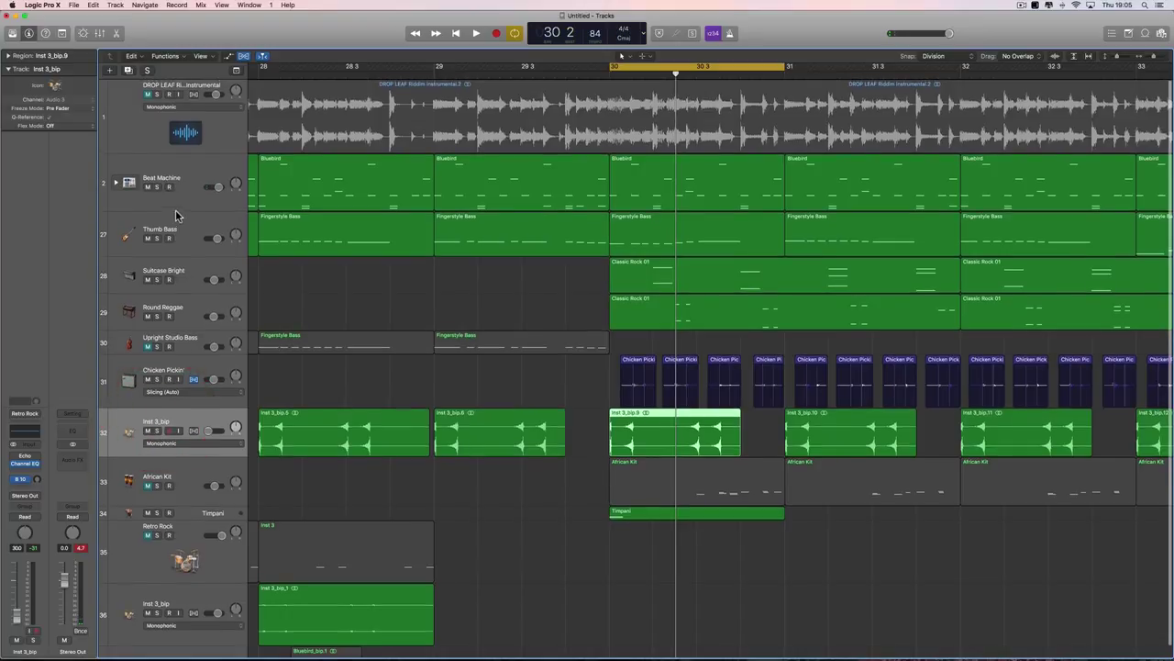
# - Solo the DROP LEAF Riddim Instrumental track and listen to the bar 30 loop, then shift the cycle to bar 31 and listen to that
pyautogui.click(157, 95)
pyautogui.click(301, 104)
pyautogui.press('space')
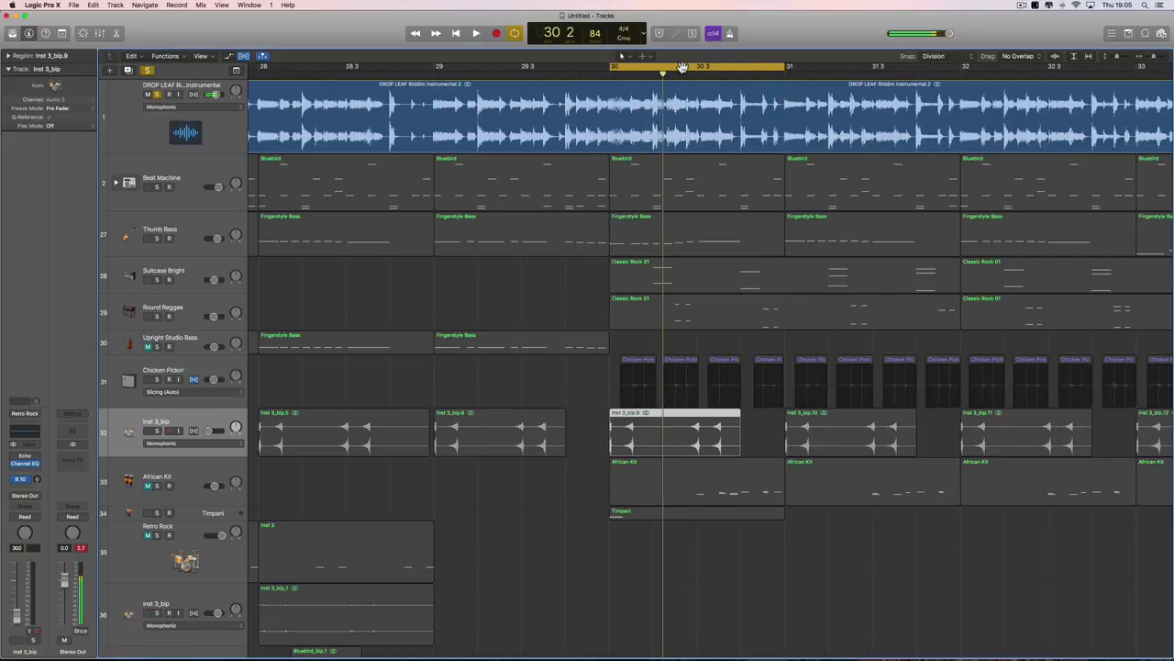
pyautogui.moveTo(682, 68); pyautogui.dragTo(849, 72)
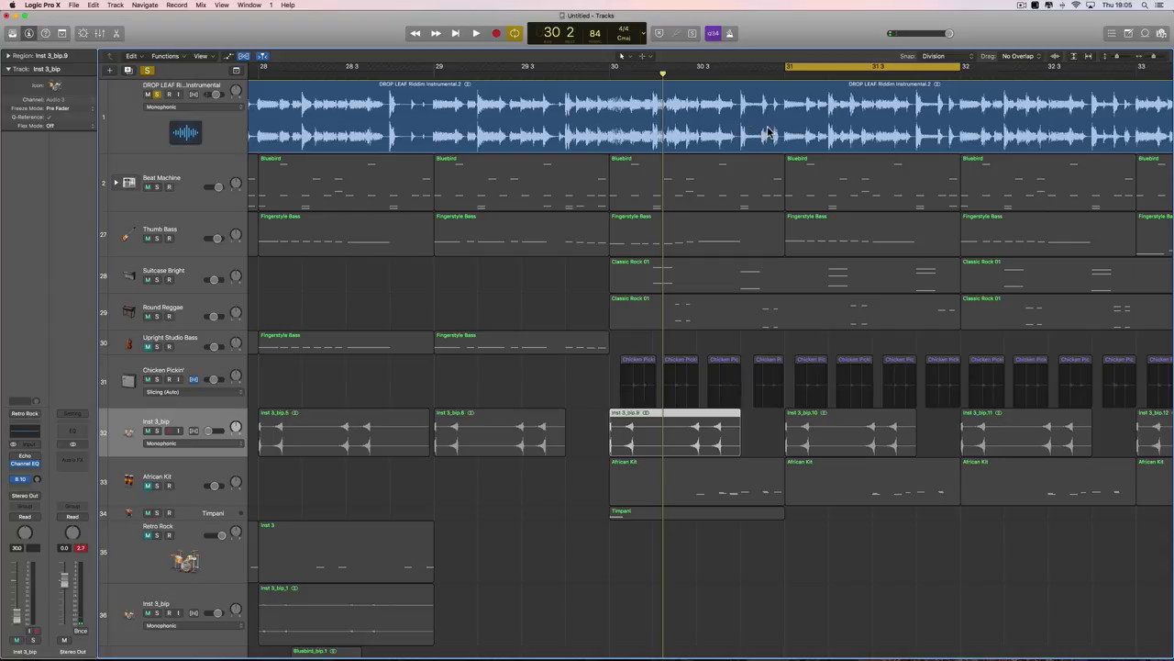
pyautogui.press('space')
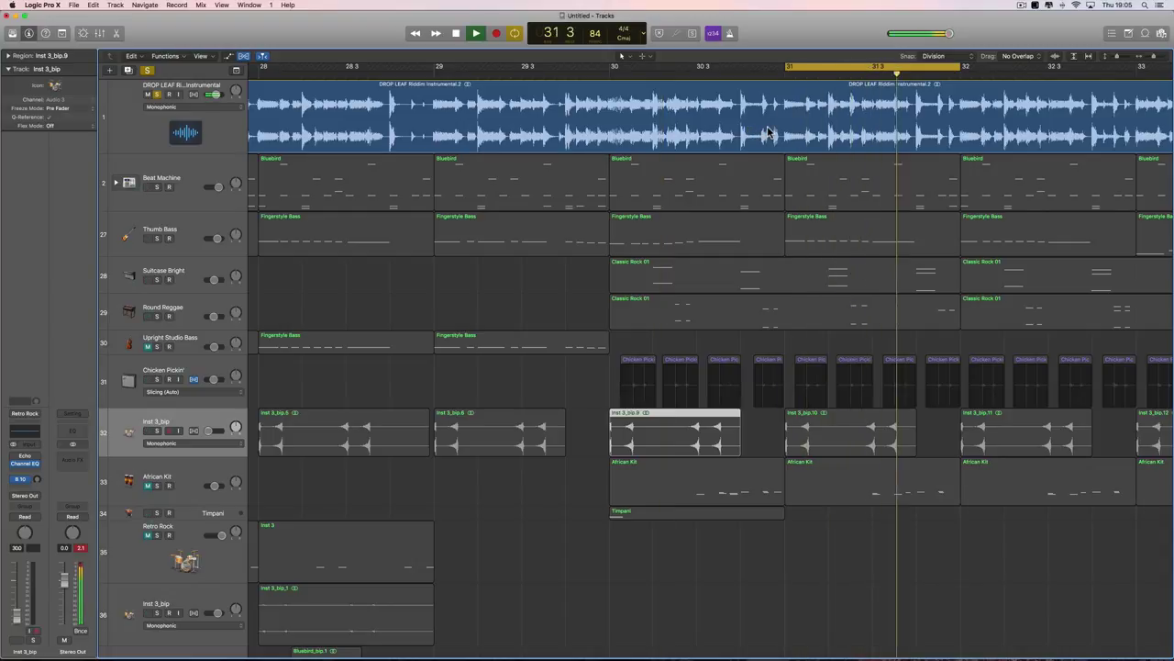
pyautogui.press('space')
# - Enable a low cut in the DROP LEAF Riddim Instrumental track's Channel EQ, sweep its cutoff frequency during playback and close the EQ
pyautogui.click(213, 122)
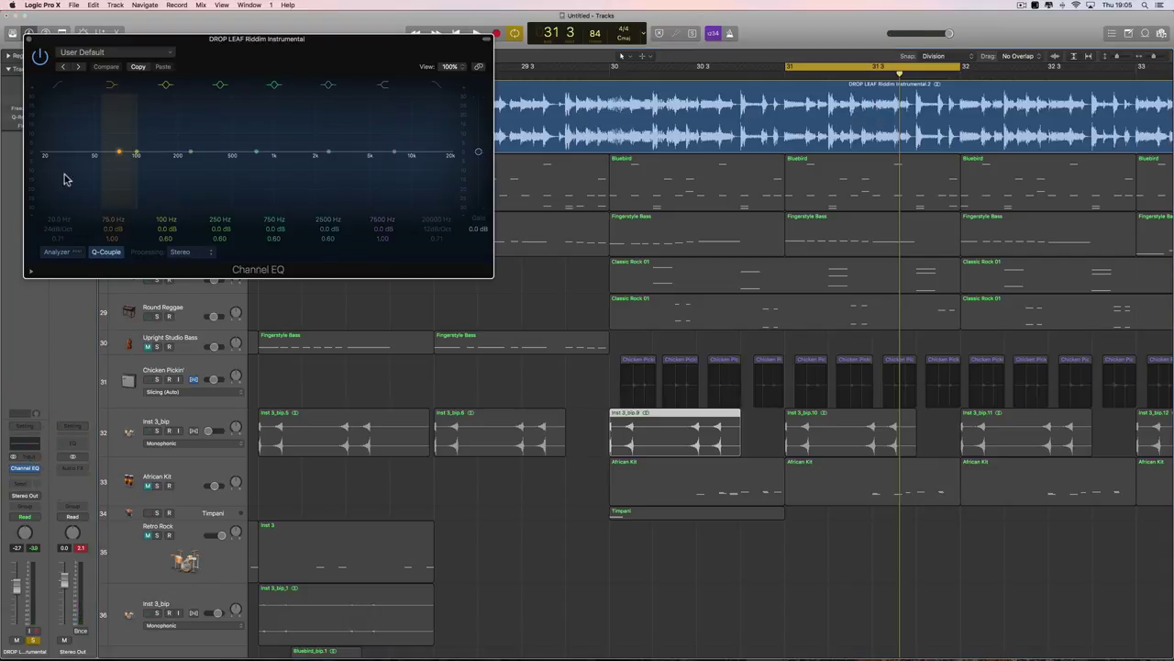
pyautogui.moveTo(53, 221); pyautogui.dragTo(54, 156)
pyautogui.press('space')
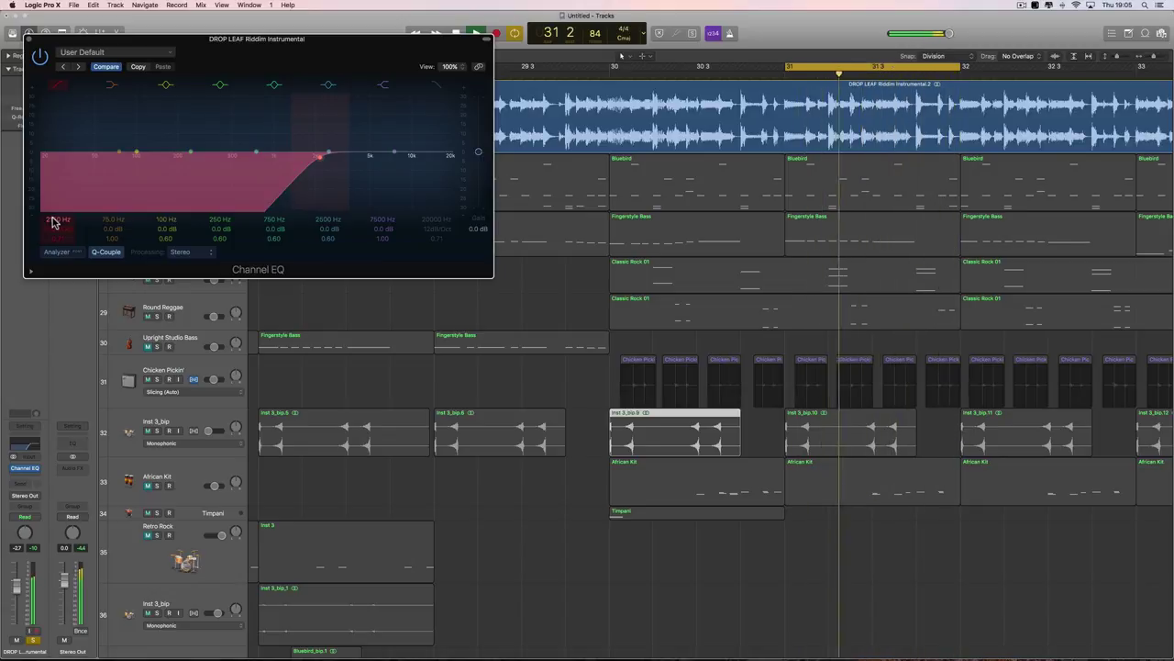
pyautogui.moveTo(56, 227); pyautogui.dragTo(56, 241)
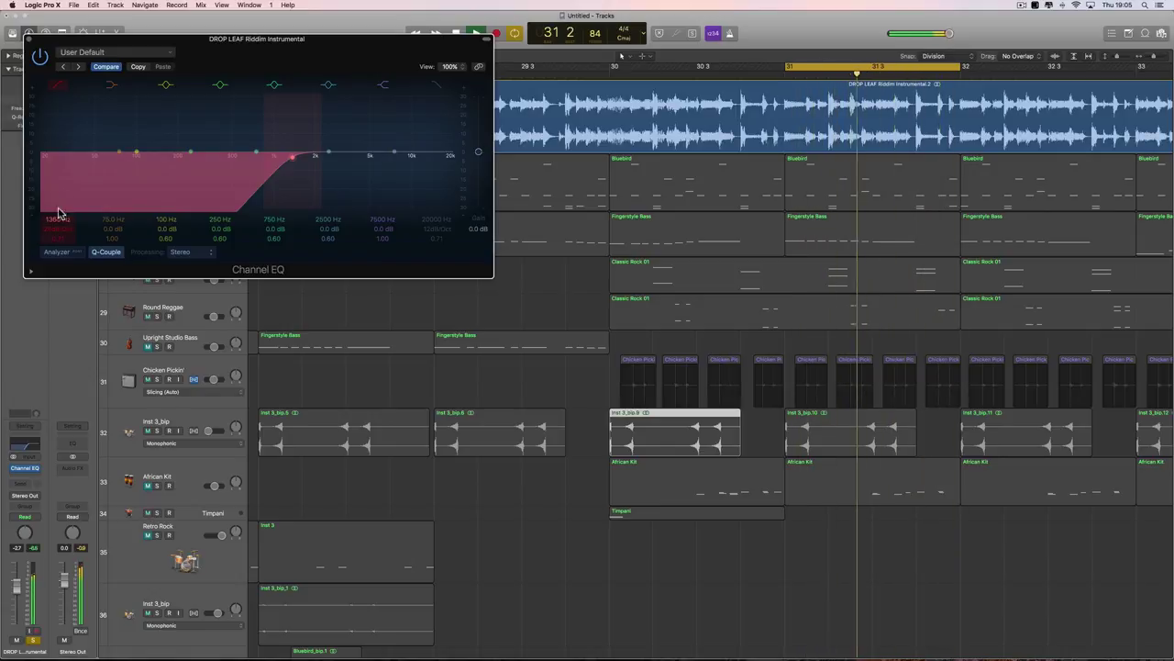
pyautogui.press('super+w')
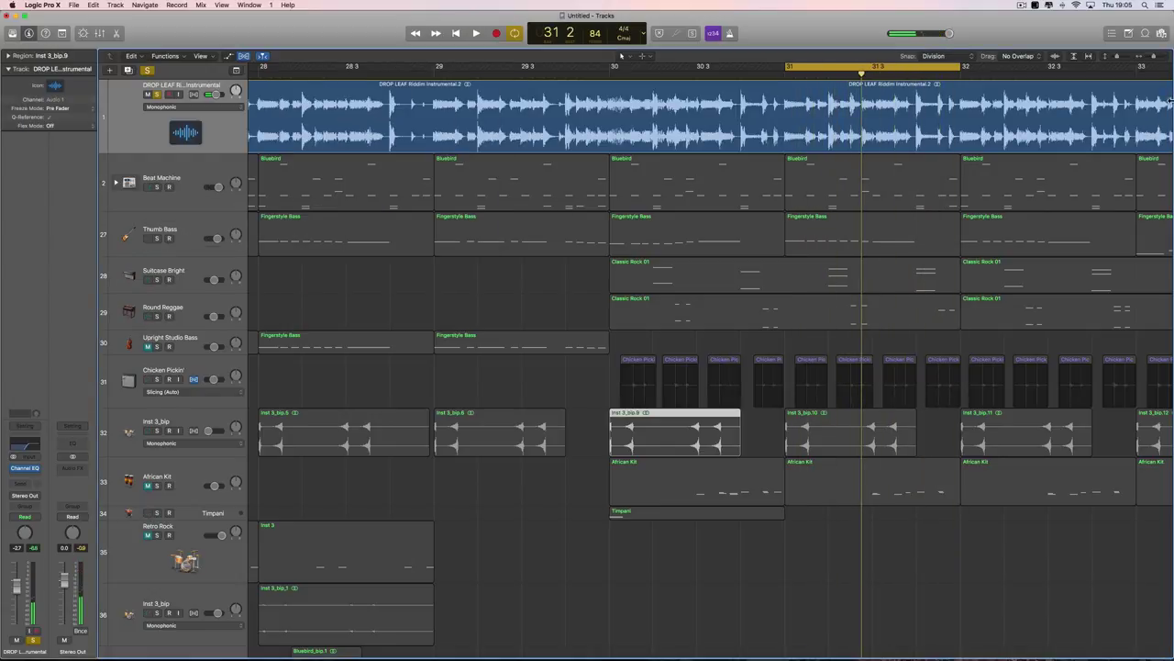
# - Set the cycle range to bar 26, ending at bar 27, and listen to the filtered DROP LEAF Riddim Instrumental
pyautogui.click(1149, 58)
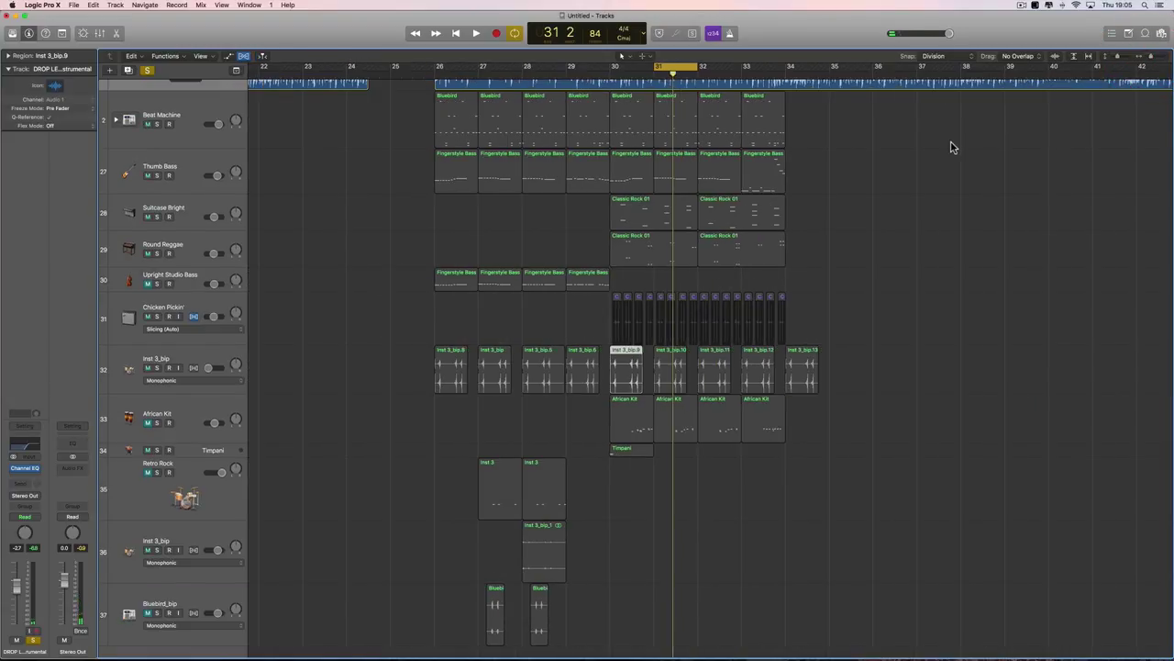
pyautogui.scroll(2, 951, 146)
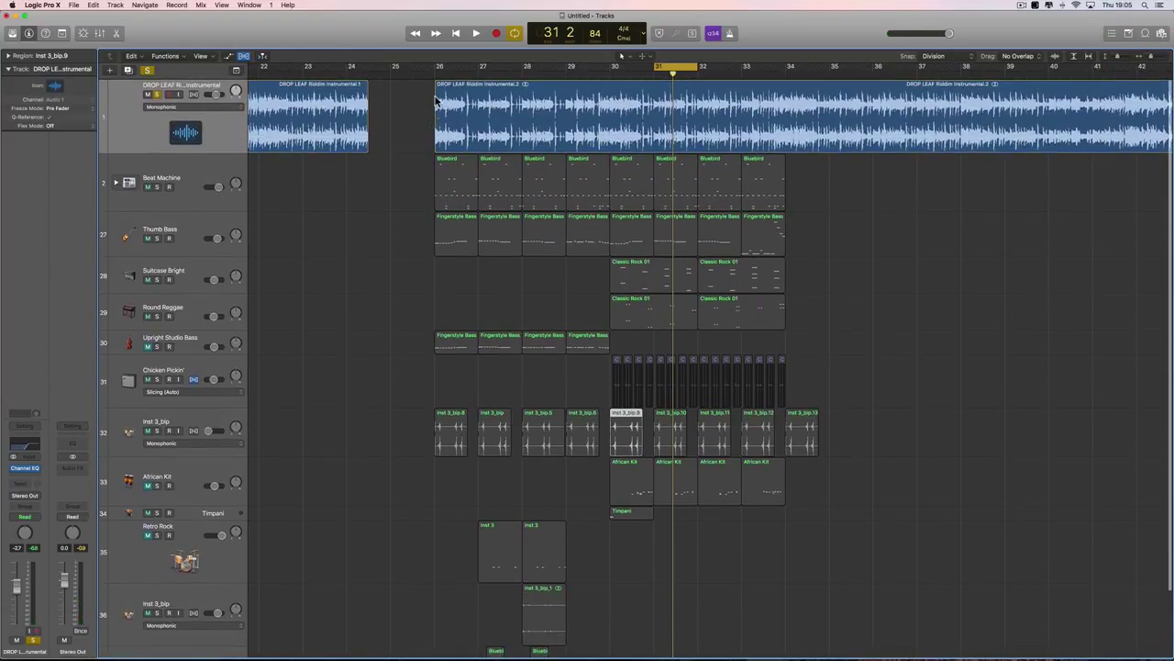
pyautogui.moveTo(437, 72); pyautogui.dragTo(477, 72)
pyautogui.press('space')
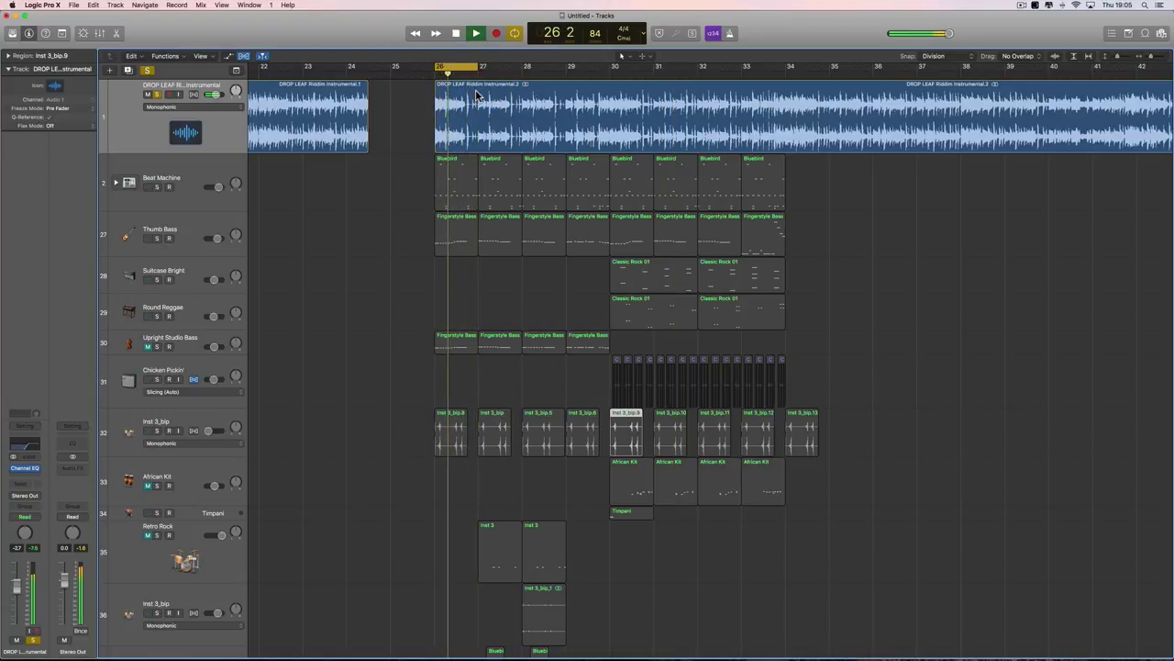
pyautogui.press('space')
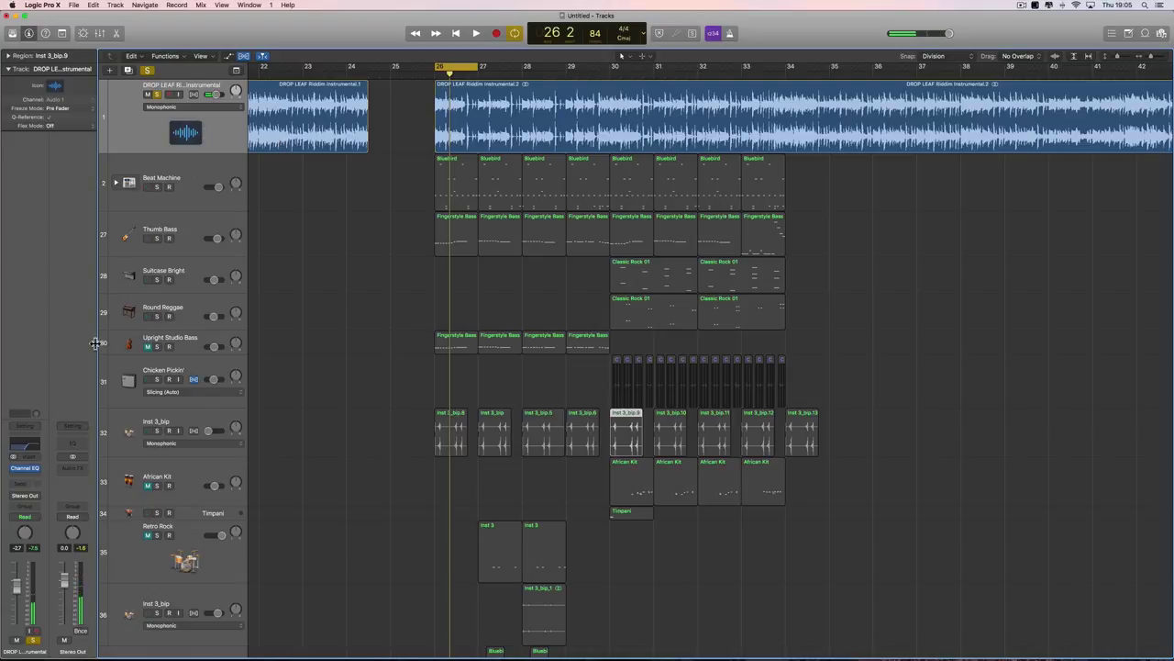
# - Set the instrumental's Channel EQ low cut to 230 Hz, move the EQ window clear of its waveform and listen to the bar 26 loop
pyautogui.click(30, 447)
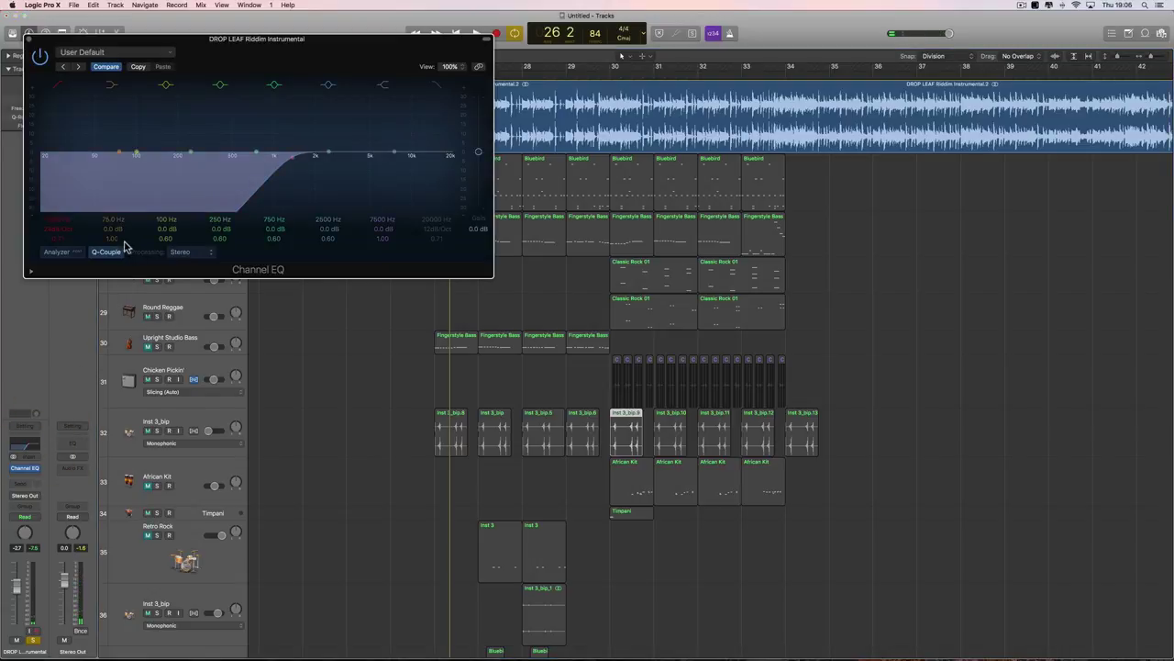
pyautogui.moveTo(55, 229); pyautogui.dragTo(57, 233)
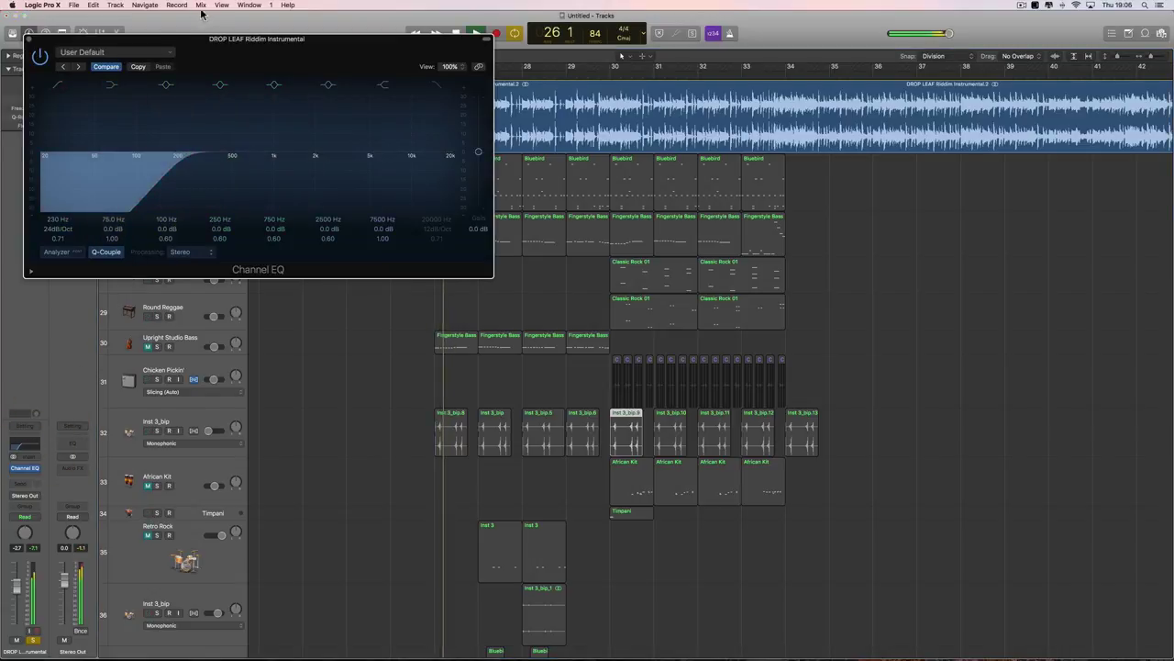
pyautogui.moveTo(213, 42); pyautogui.dragTo(444, 302)
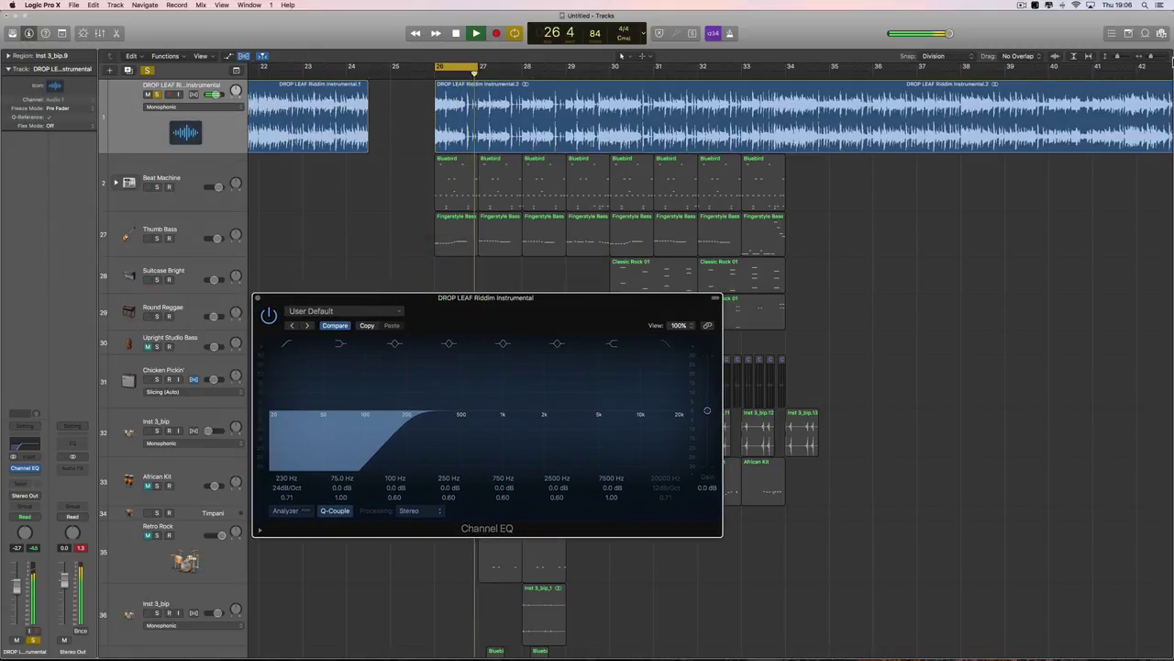
pyautogui.press('super+Right')
pyautogui.press('super+Right')
pyautogui.hscroll(-2, 554, 118)
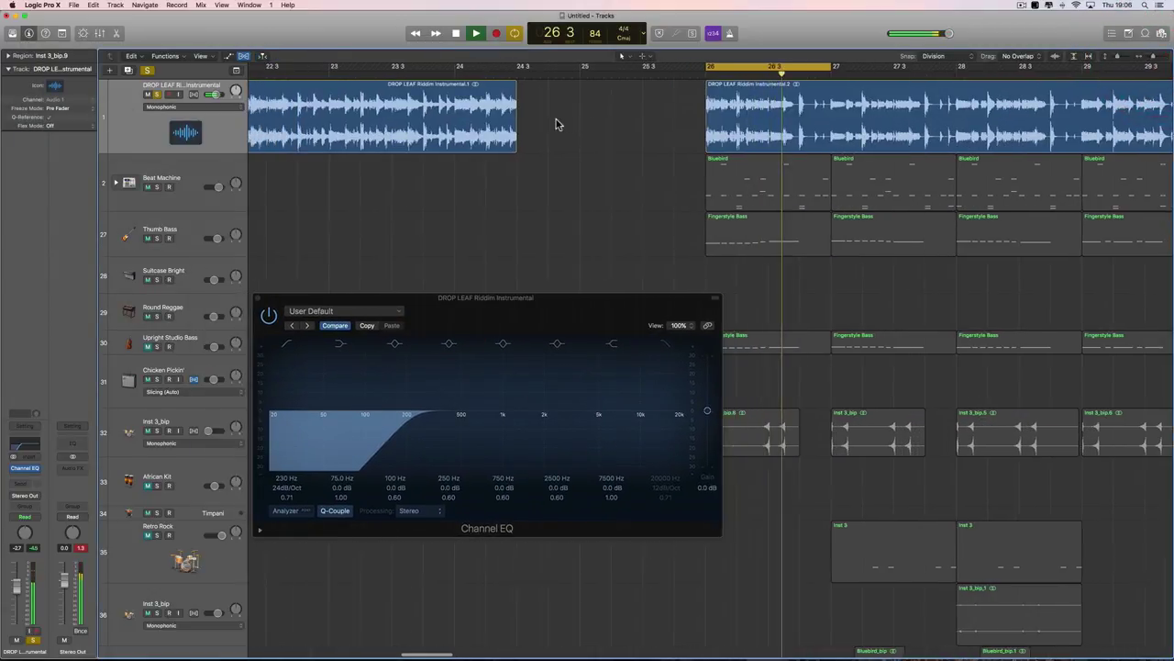
pyautogui.hscroll(4, 553, 118)
pyautogui.hscroll(1, 575, 181)
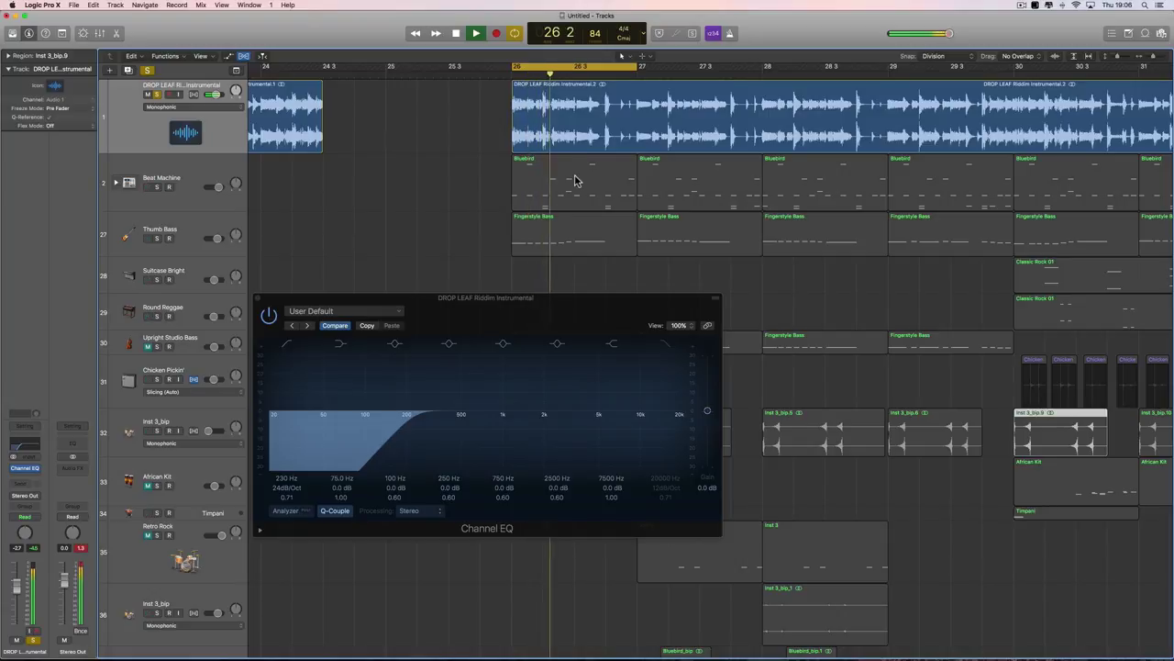
pyautogui.press('space')
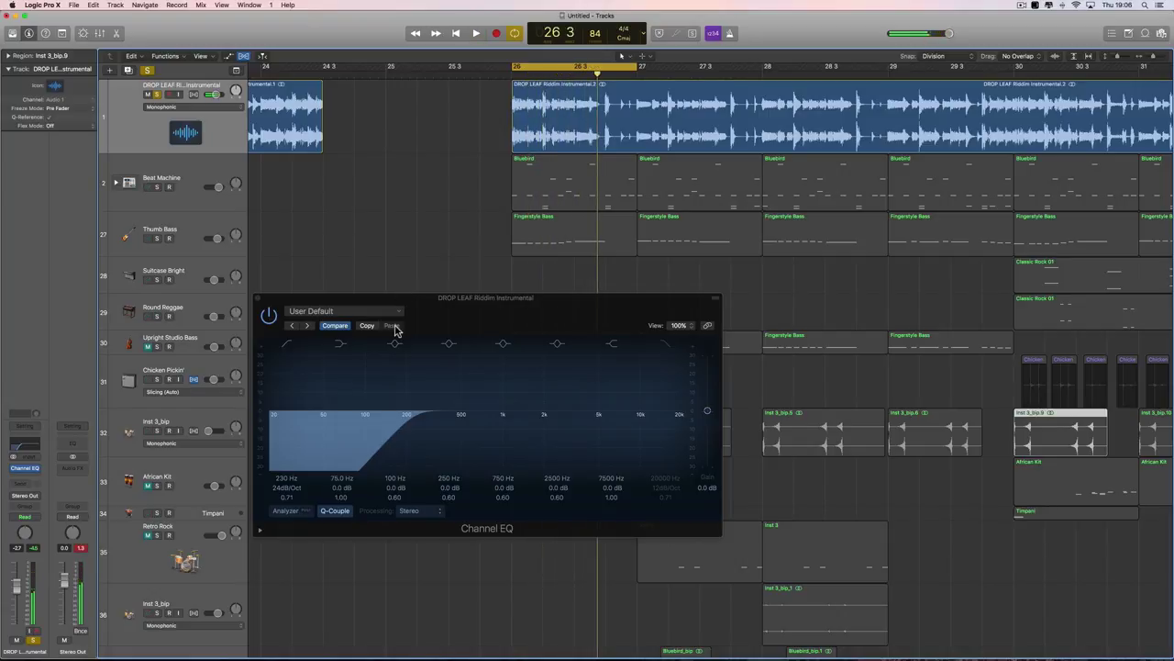
# - Raise the instrumental track's volume to 2.2 dB and compare the loop with the Channel EQ bypassed and active
pyautogui.moveTo(217, 96); pyautogui.dragTo(240, 99)
pyautogui.press('space')
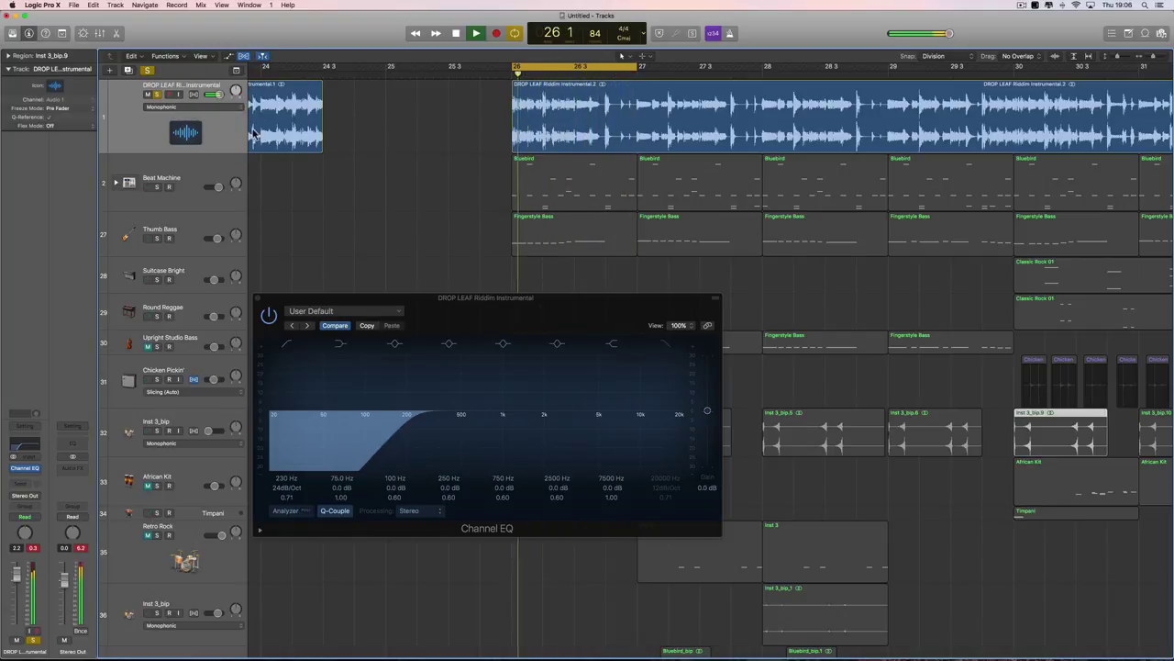
pyautogui.click(270, 317)
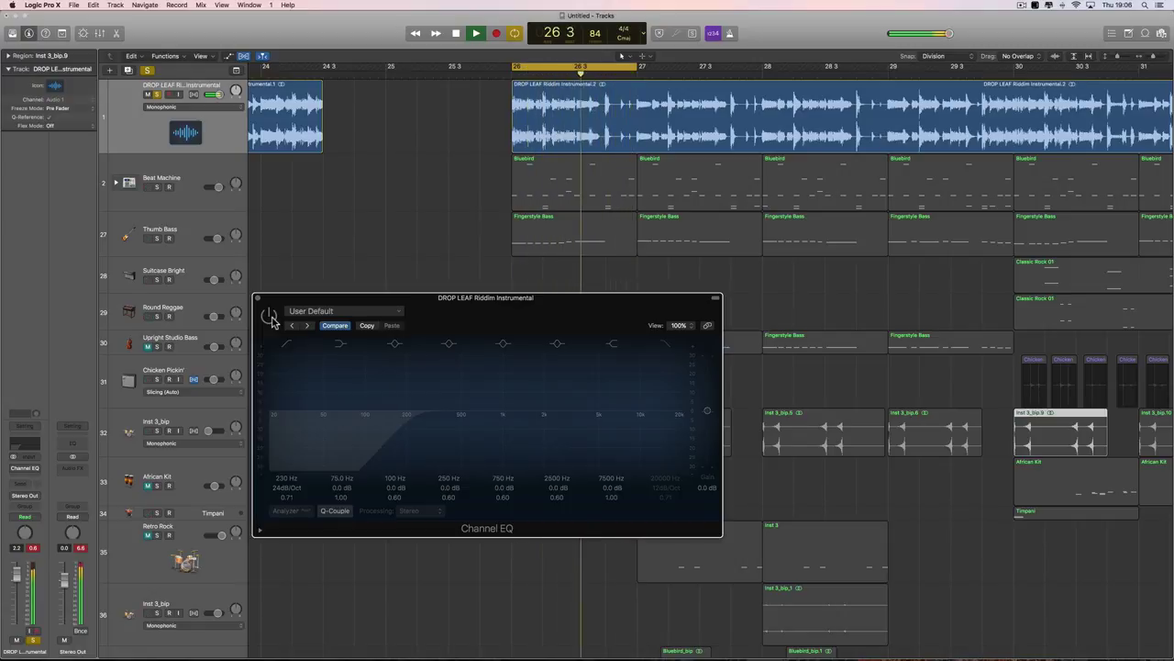
pyautogui.click(270, 316)
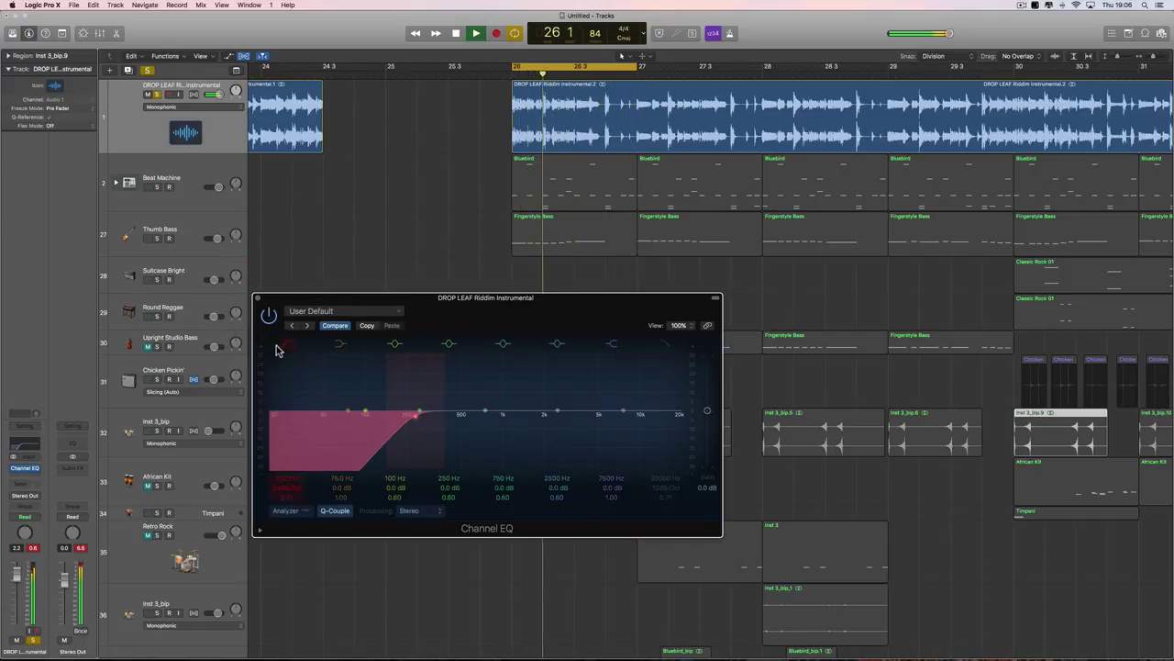
# - Raise the instrumental's Channel EQ low cut to 790 Hz during playback, stop the loop and close the EQ
pyautogui.click(284, 480)
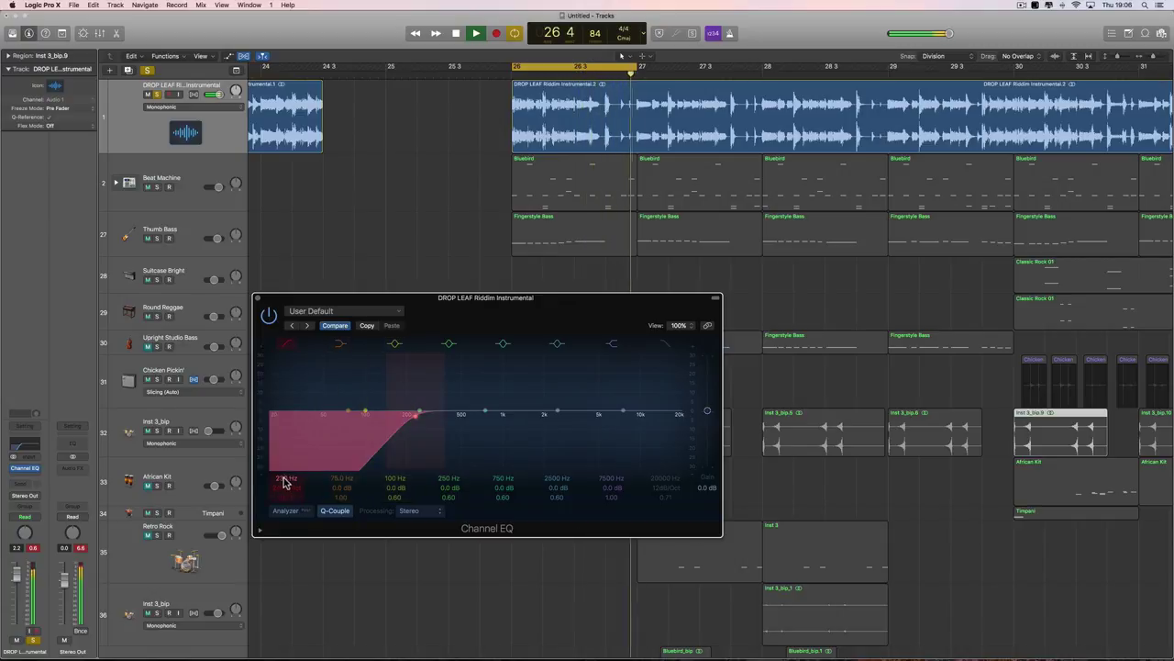
pyautogui.moveTo(287, 478); pyautogui.dragTo(287, 439)
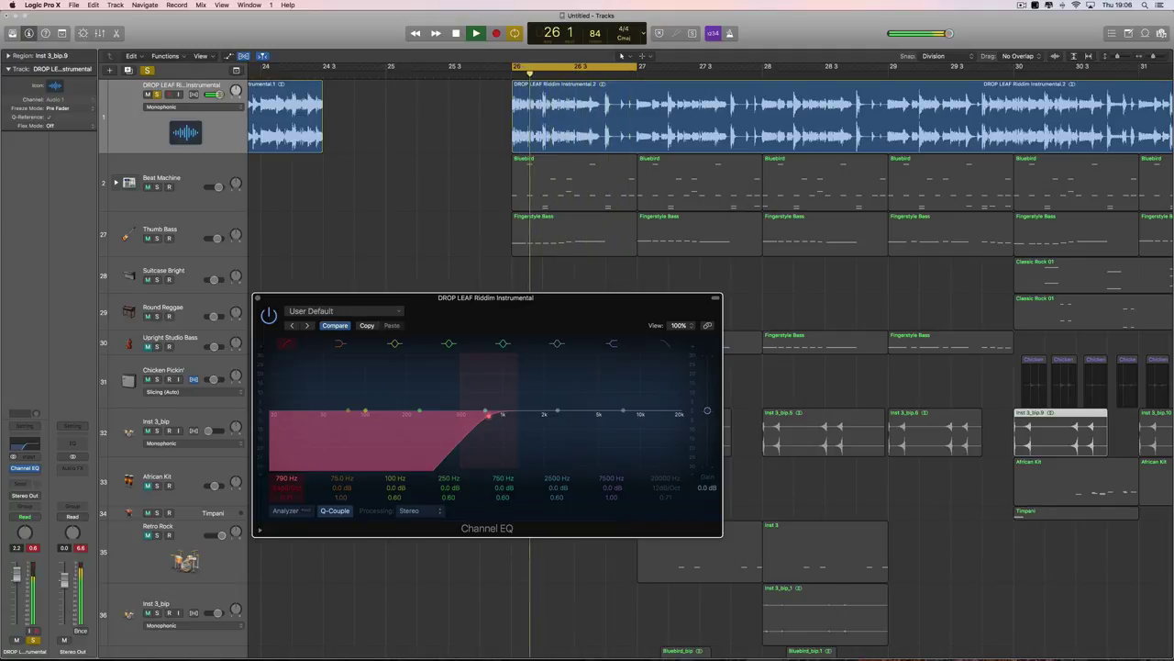
pyautogui.press('space')
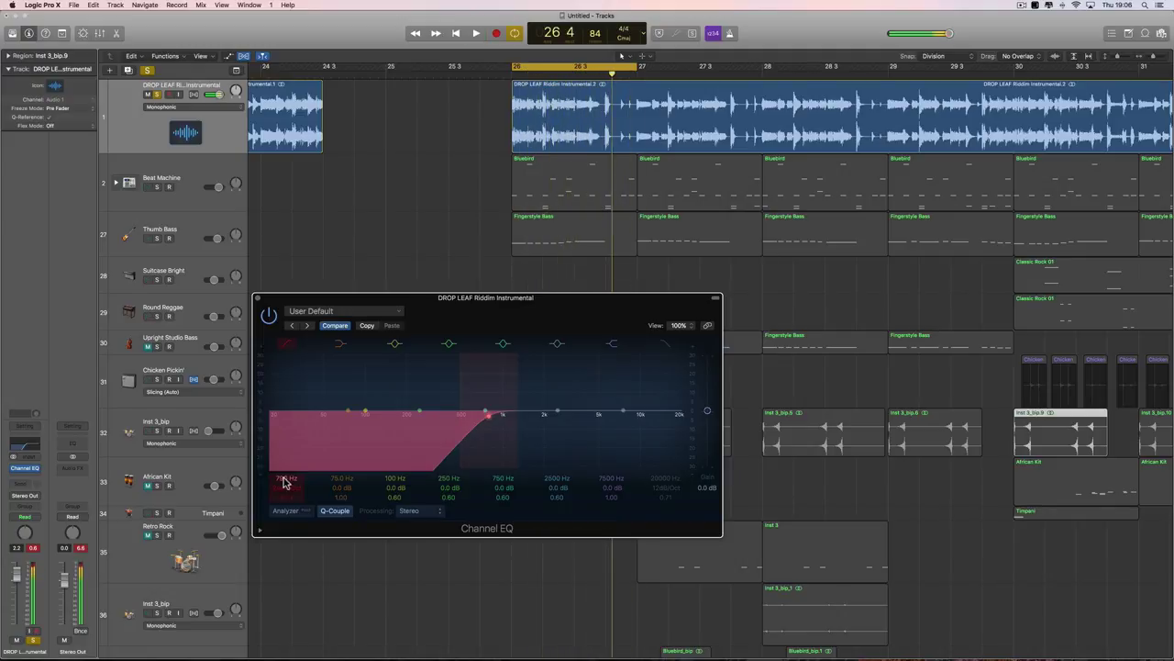
pyautogui.click(285, 481)
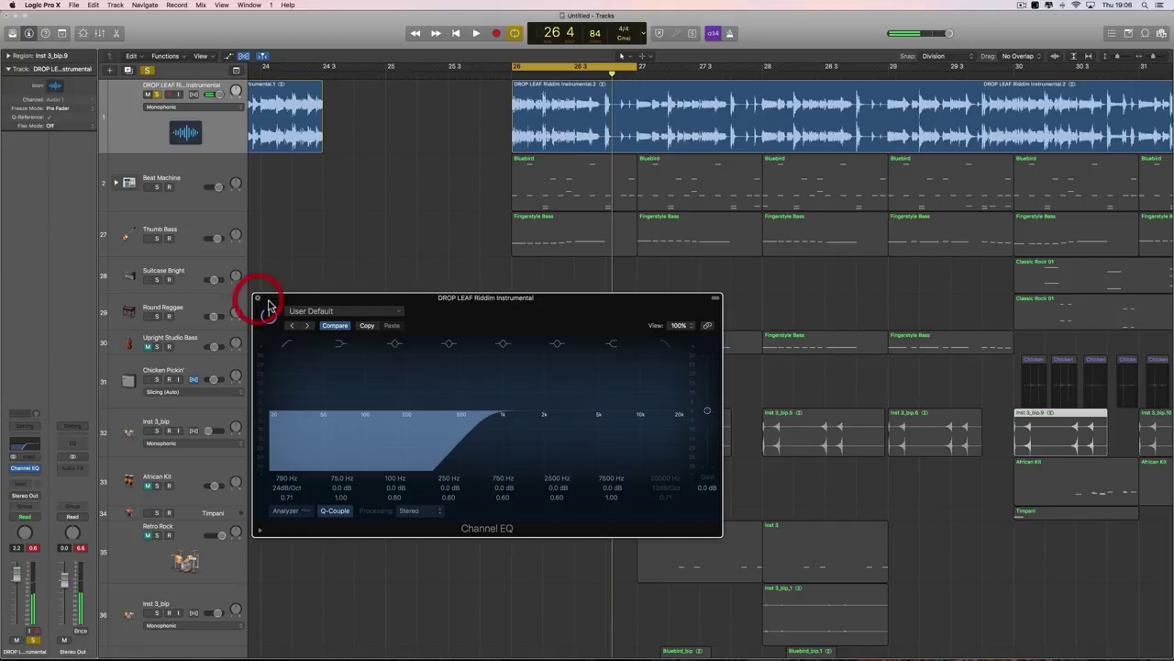
pyautogui.click(258, 298)
# - Loop bar 30 and, during playback, unsolo the instrumental and solo Beat Machine and Inst 3_bip instead
pyautogui.hscroll(6, 739, 279)
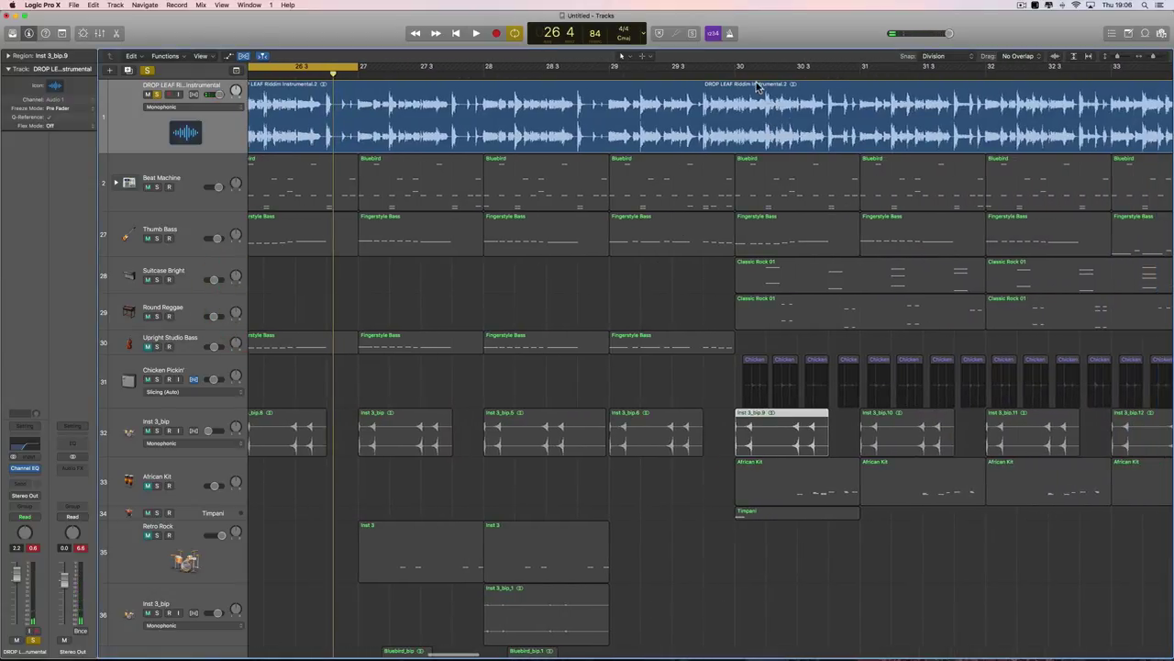
pyautogui.moveTo(738, 71); pyautogui.dragTo(867, 115)
pyautogui.press('space')
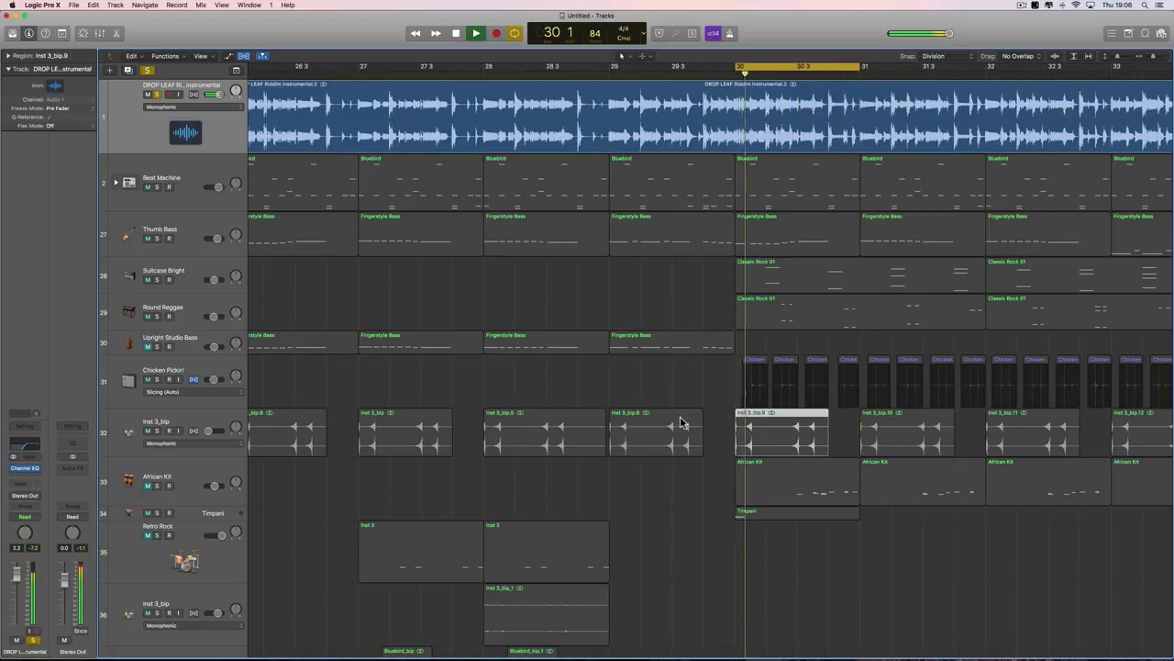
pyautogui.click(157, 95)
pyautogui.click(157, 186)
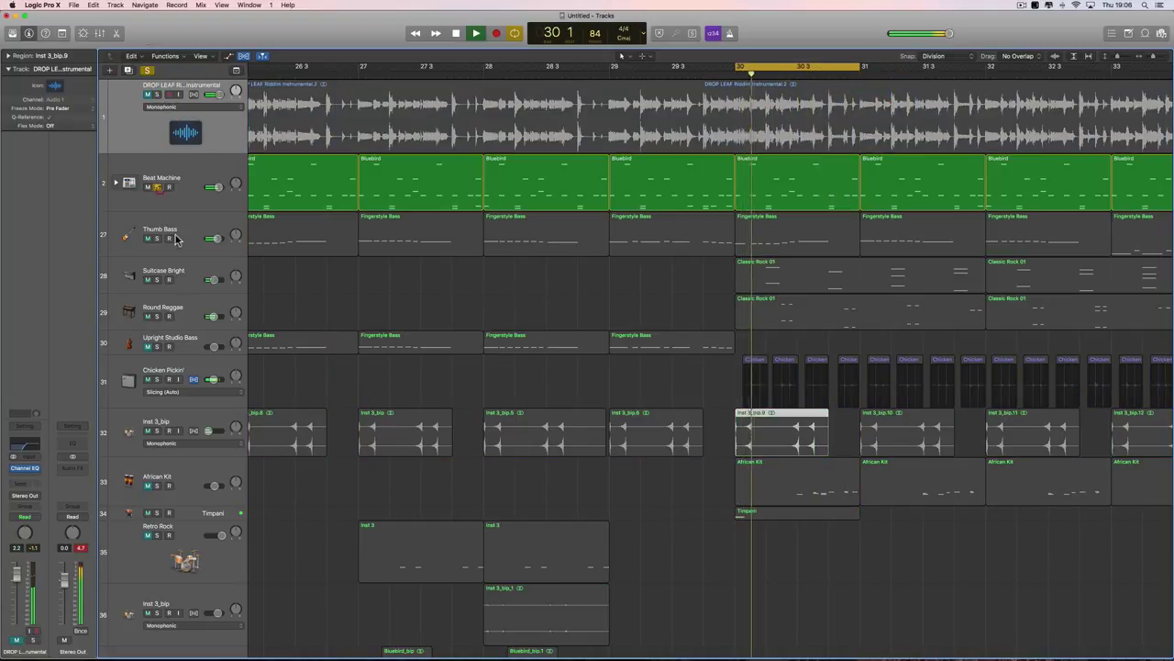
pyautogui.click(157, 430)
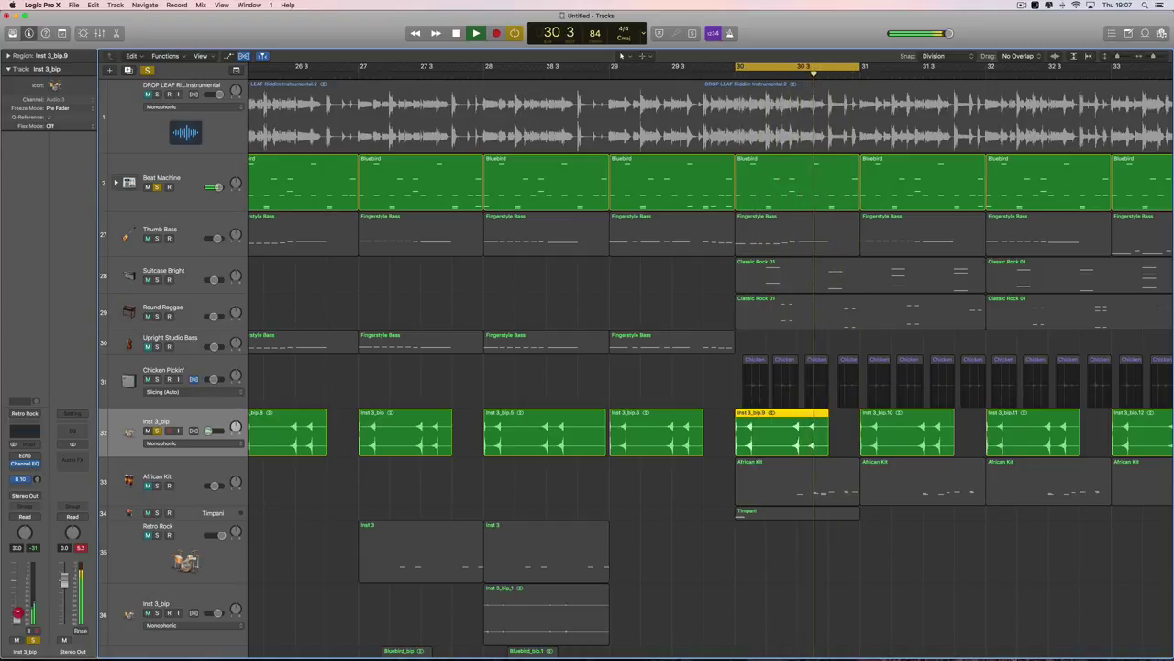
# - Lower the Inst 3_bip track's volume to -34.0 dB while the loop plays, then stop playback
pyautogui.moveTo(16, 615); pyautogui.dragTo(18, 616)
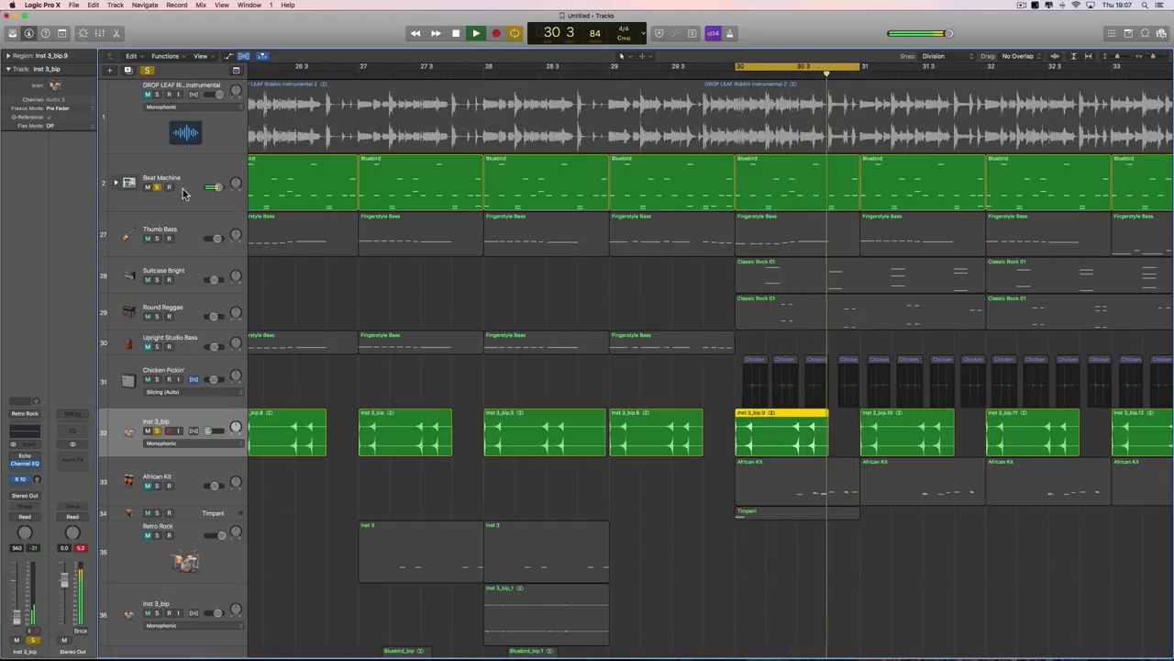
pyautogui.hscroll(5, 517, 325)
pyautogui.press('space')
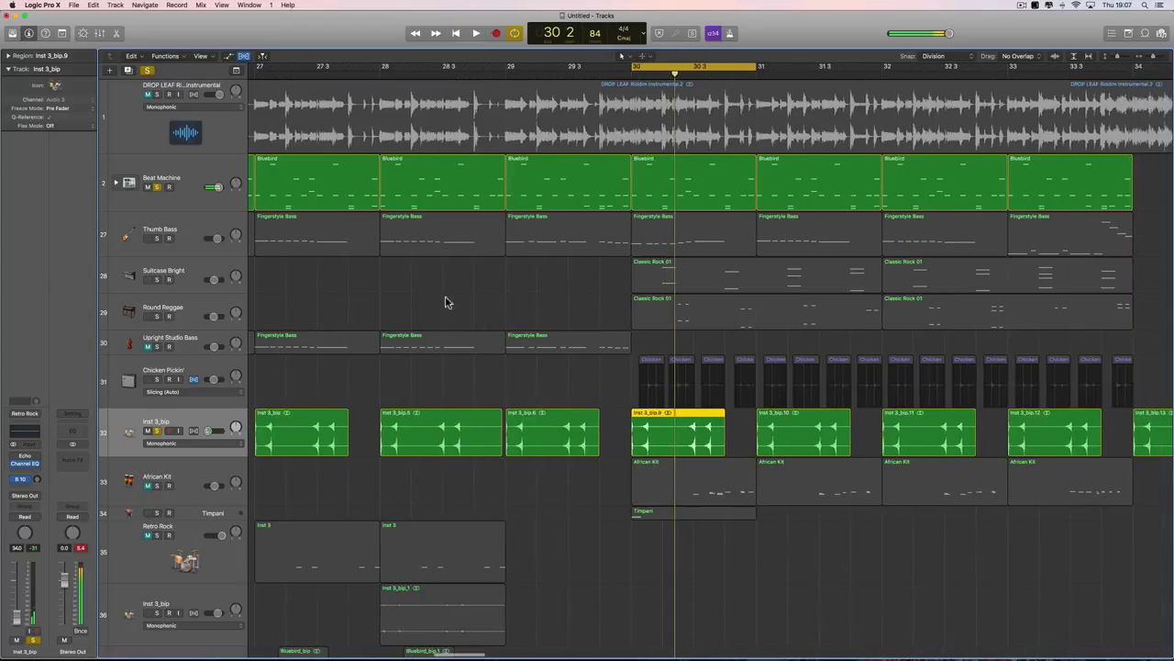
# - Solo Thumb Bass alongside the drums, play the loop and select the Fingerstyle Bass region at bar 30
pyautogui.click(156, 239)
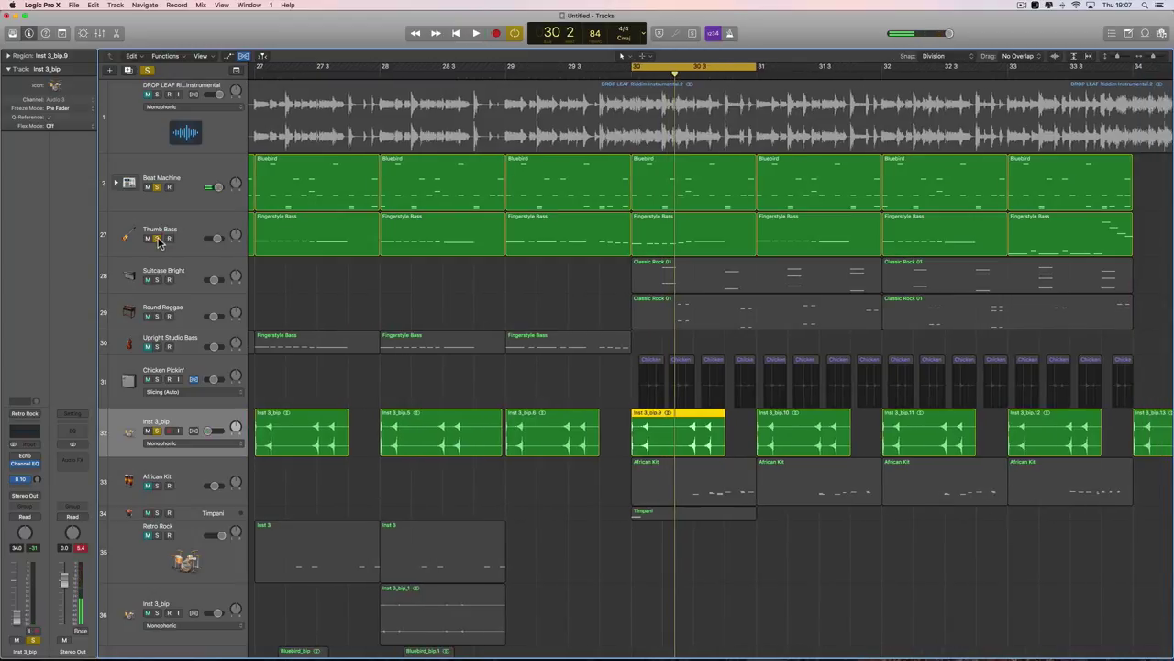
pyautogui.press('space')
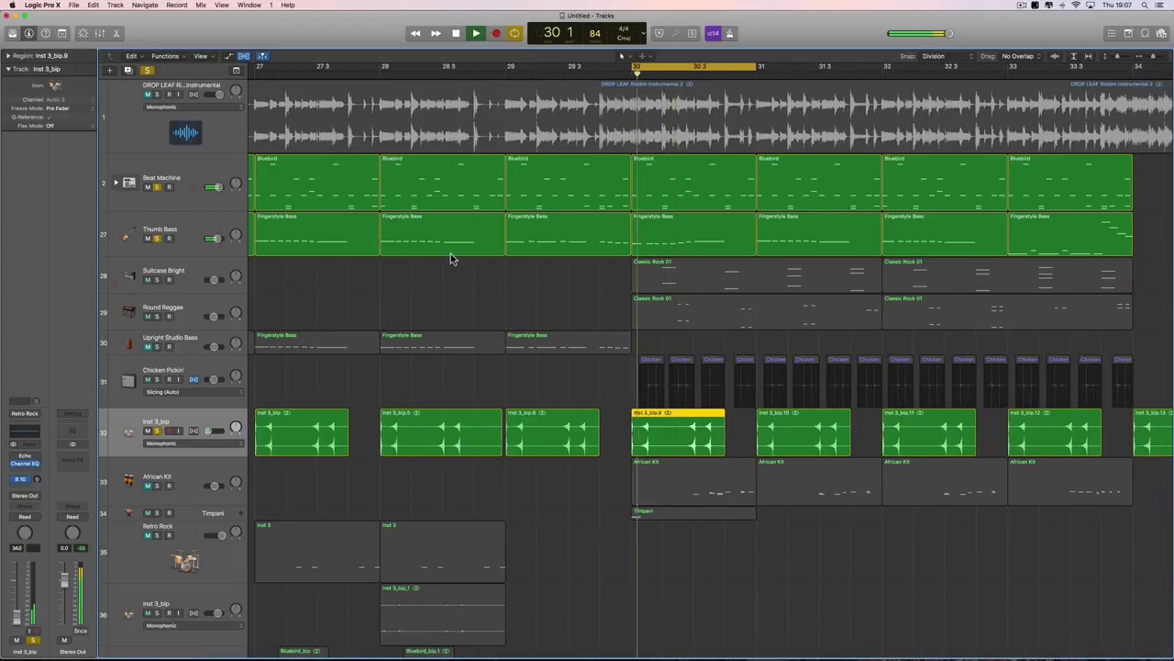
pyautogui.click(684, 246)
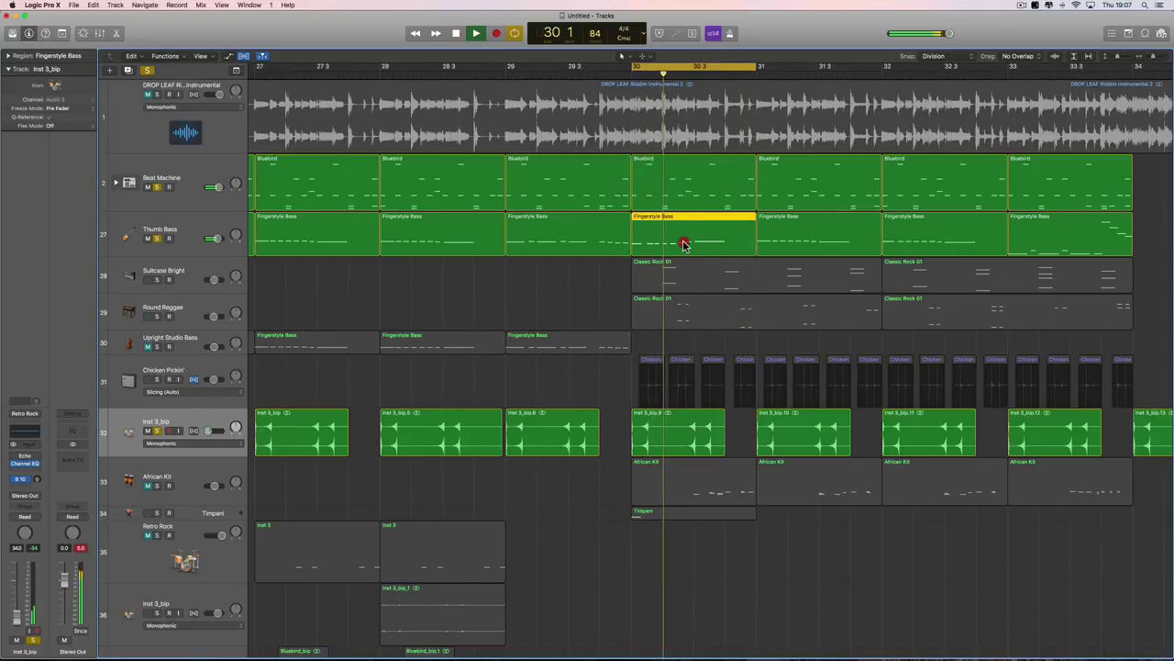
# - Open the Fingerstyle Bass region at bar 30 in the Piano Roll and play its loop to review the notes
pyautogui.doubleClick(682, 240)
pyautogui.press('space')
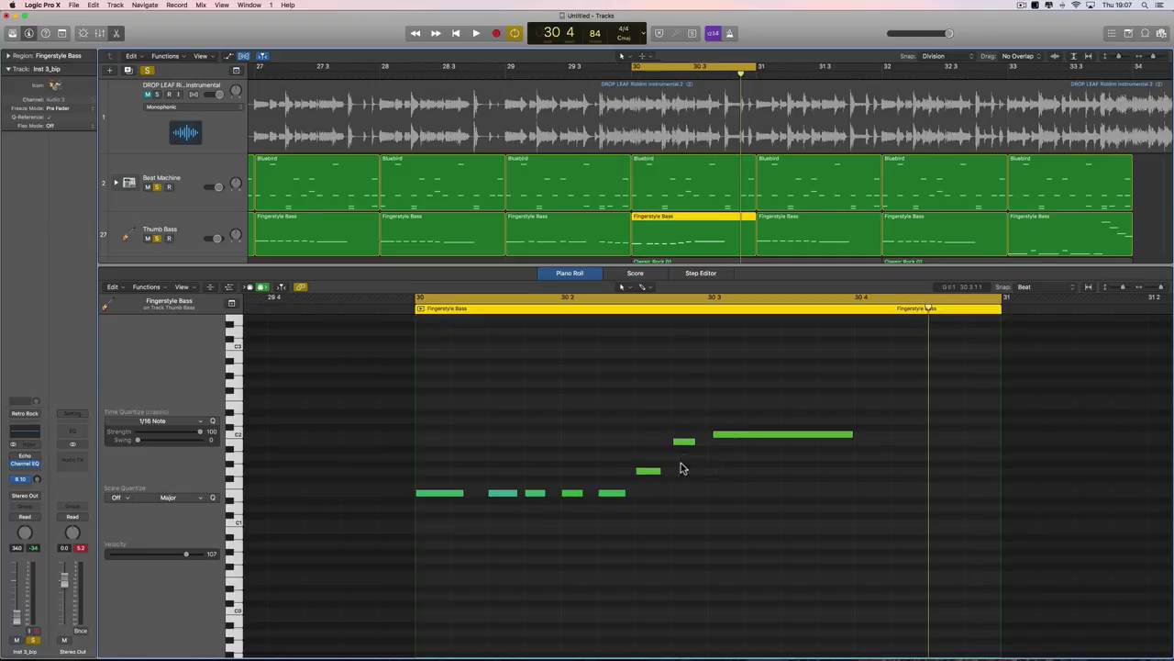
pyautogui.press('space')
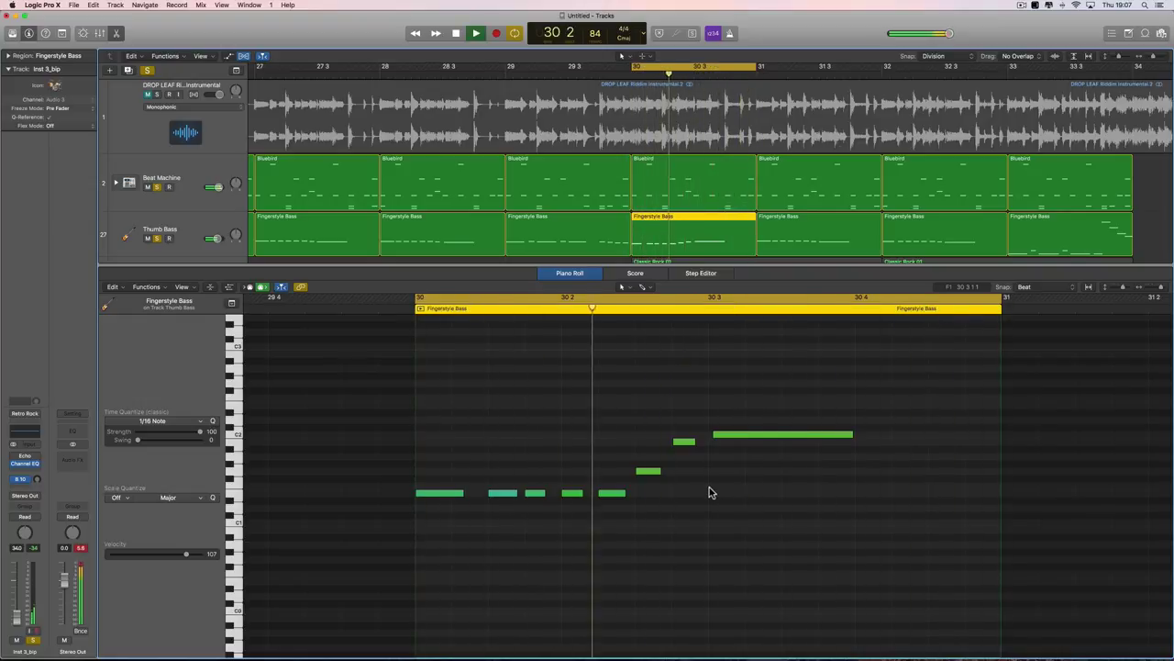
pyautogui.press('space')
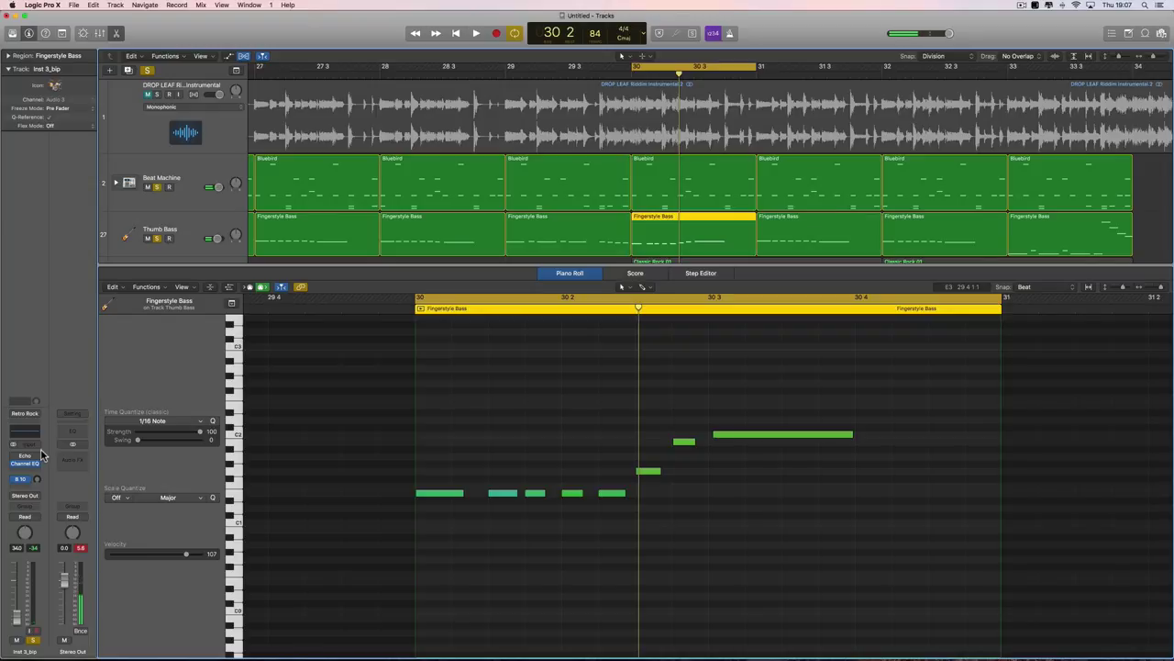
# - Inspect the Thumb Bass track's EXS24 instrument during playback and its Bass Amp Designer effect with playback stopped, closing each plug-in window
pyautogui.click(179, 237)
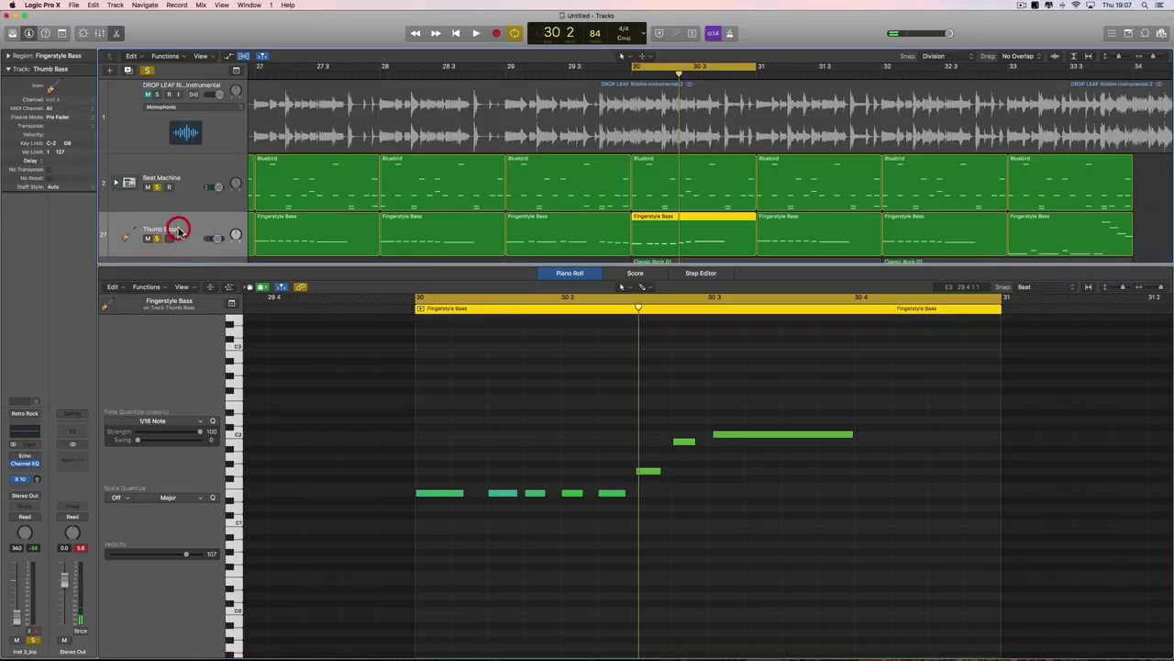
pyautogui.click(24, 425)
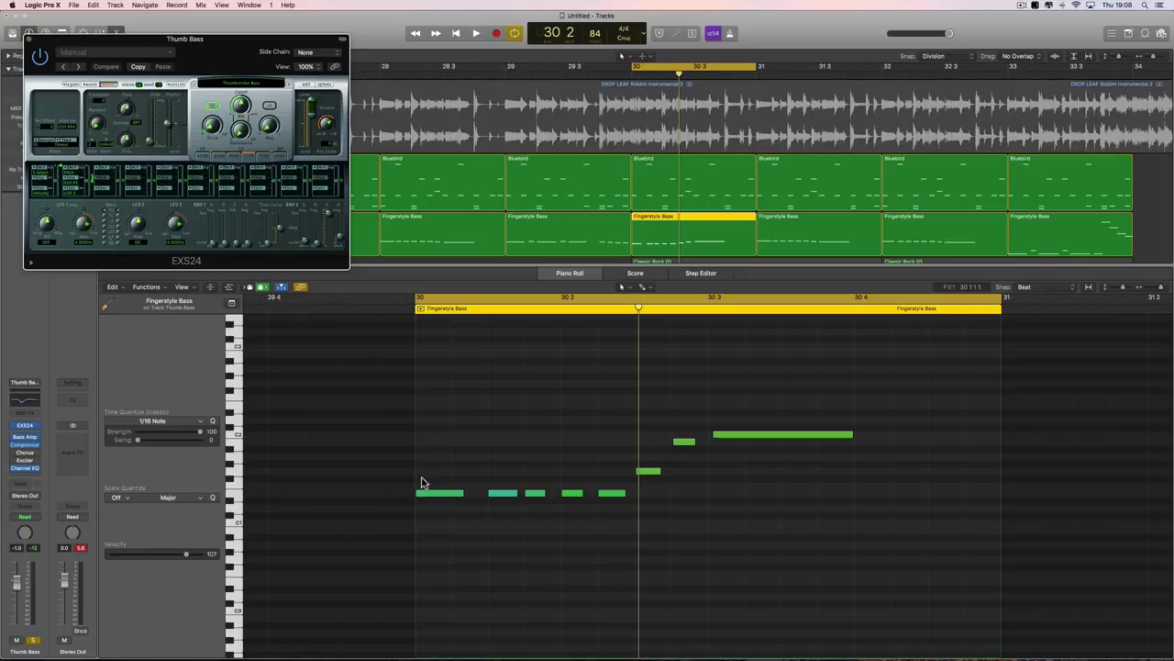
pyautogui.press('space')
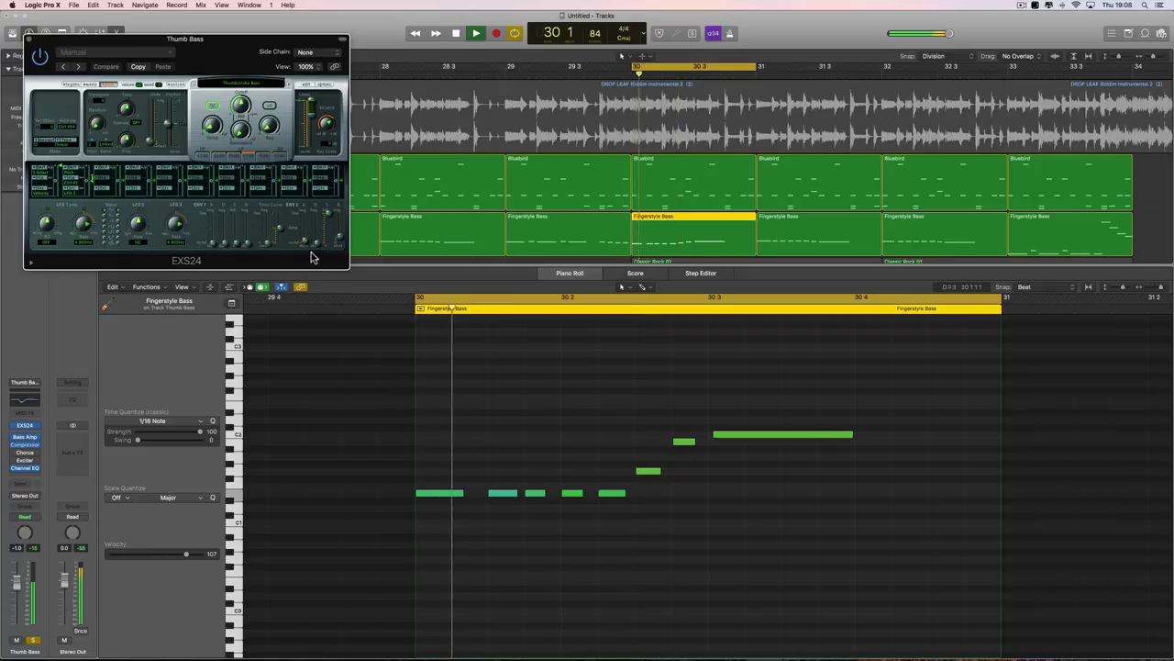
pyautogui.click(30, 39)
pyautogui.press('space')
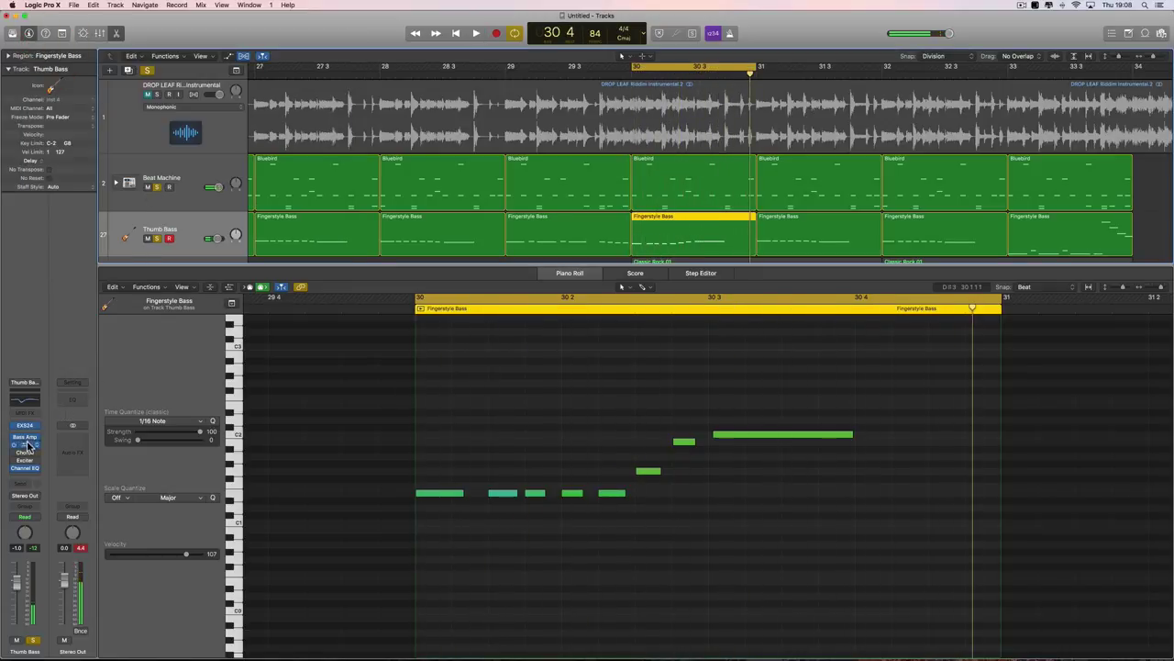
pyautogui.click(24, 438)
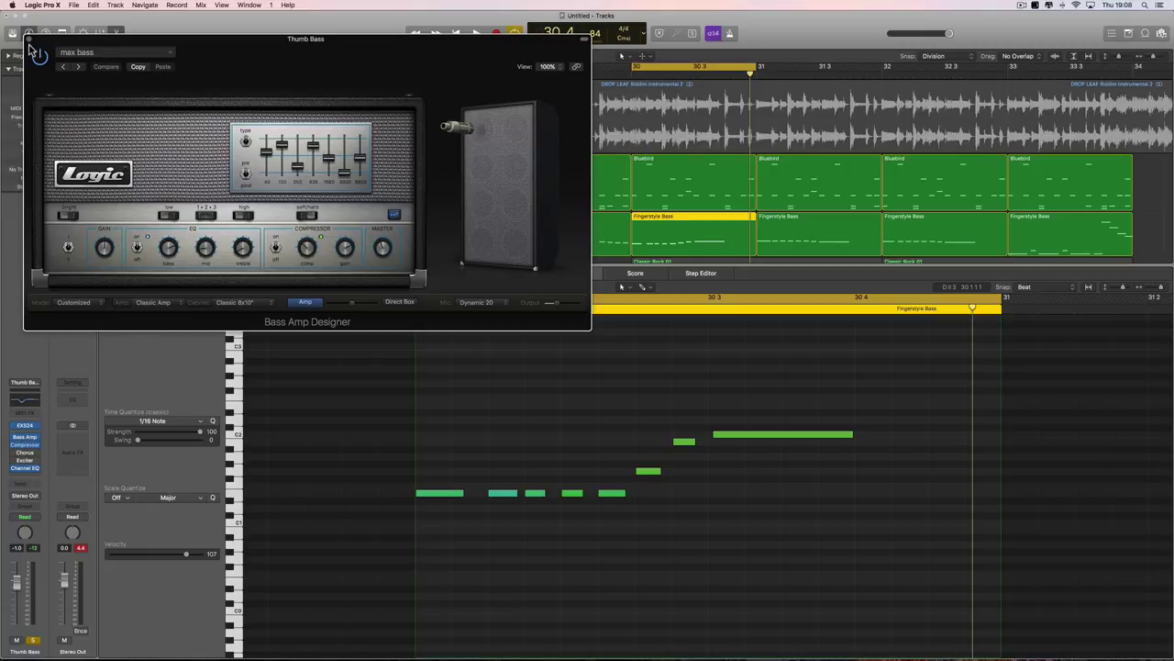
pyautogui.press('super+w')
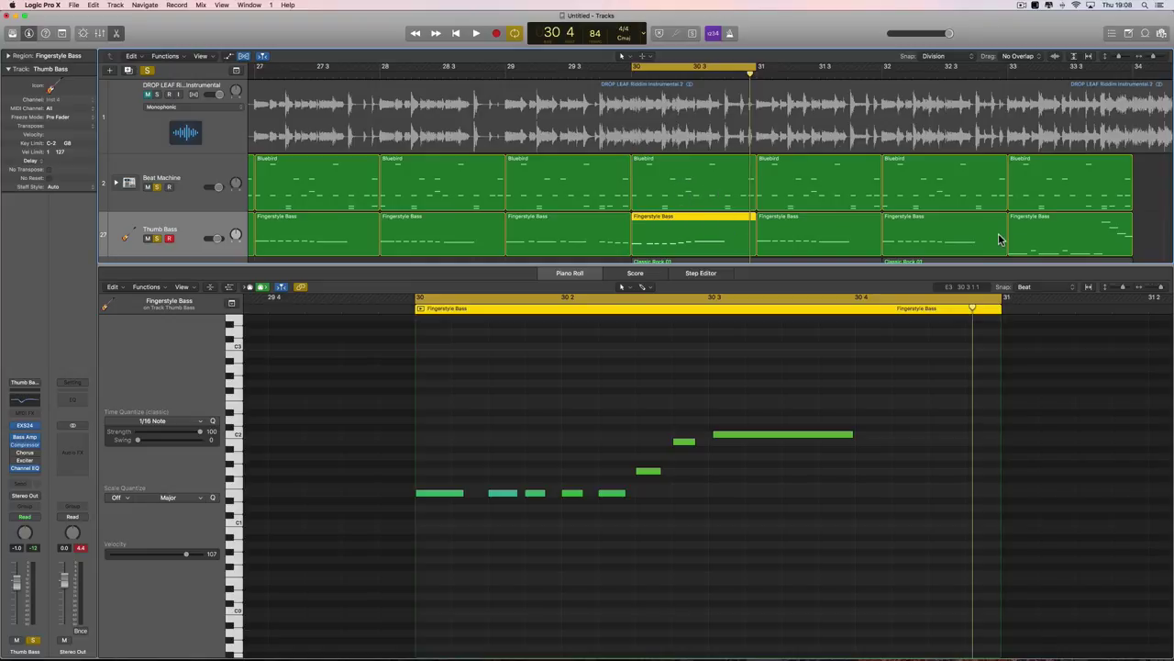
# - Play the bar 30 loop again and show the Bluebird drum region's notes to compare them with the bass
pyautogui.scroll(-1, 1000, 239)
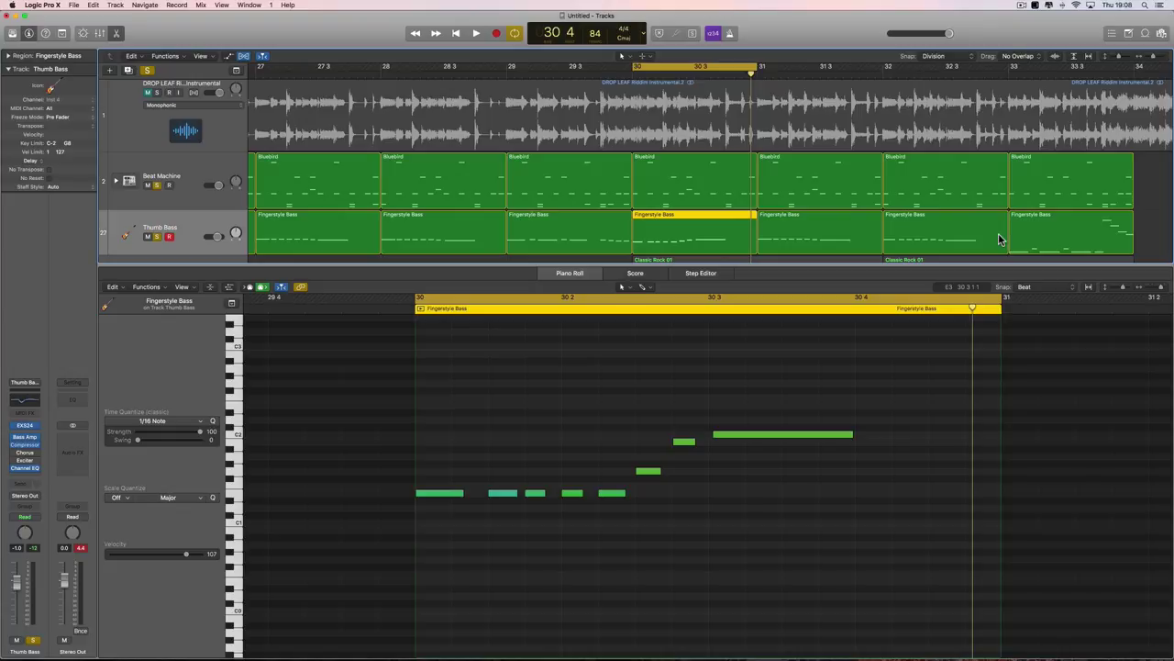
pyautogui.press('space')
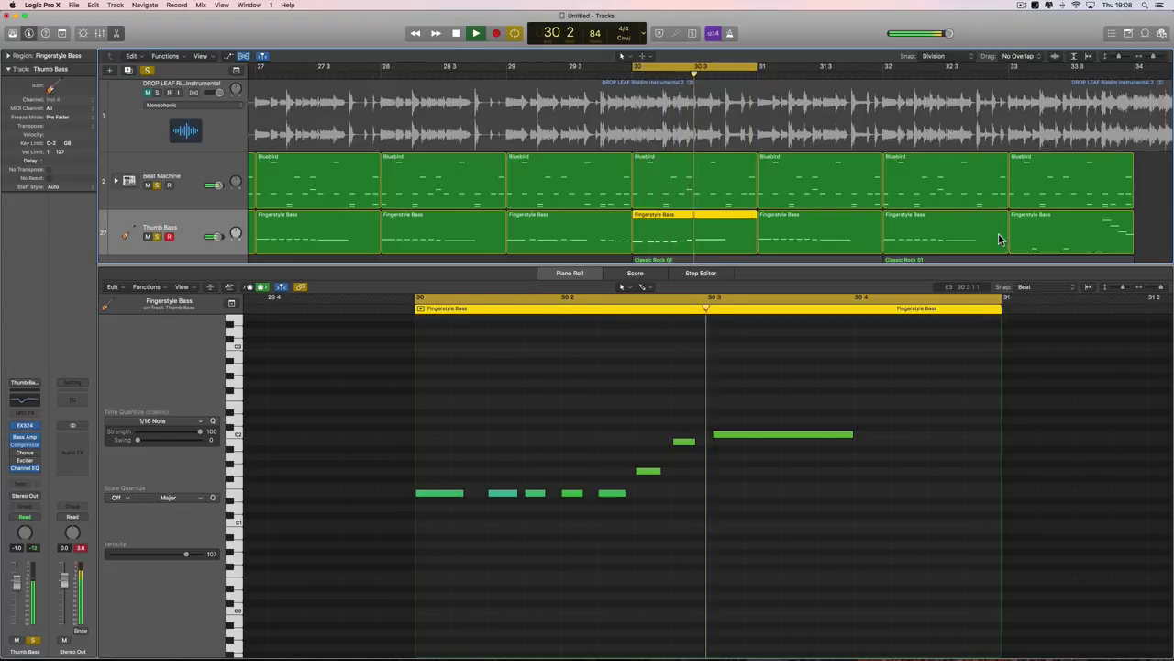
pyautogui.press('space')
pyautogui.click(721, 188)
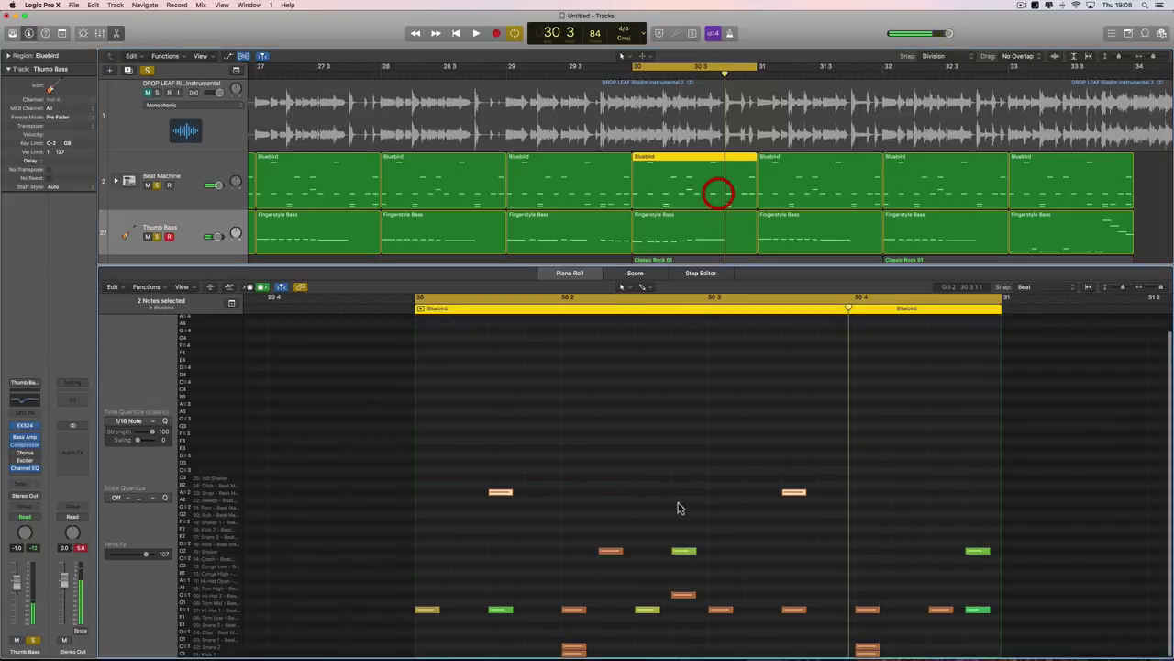
pyautogui.press('space')
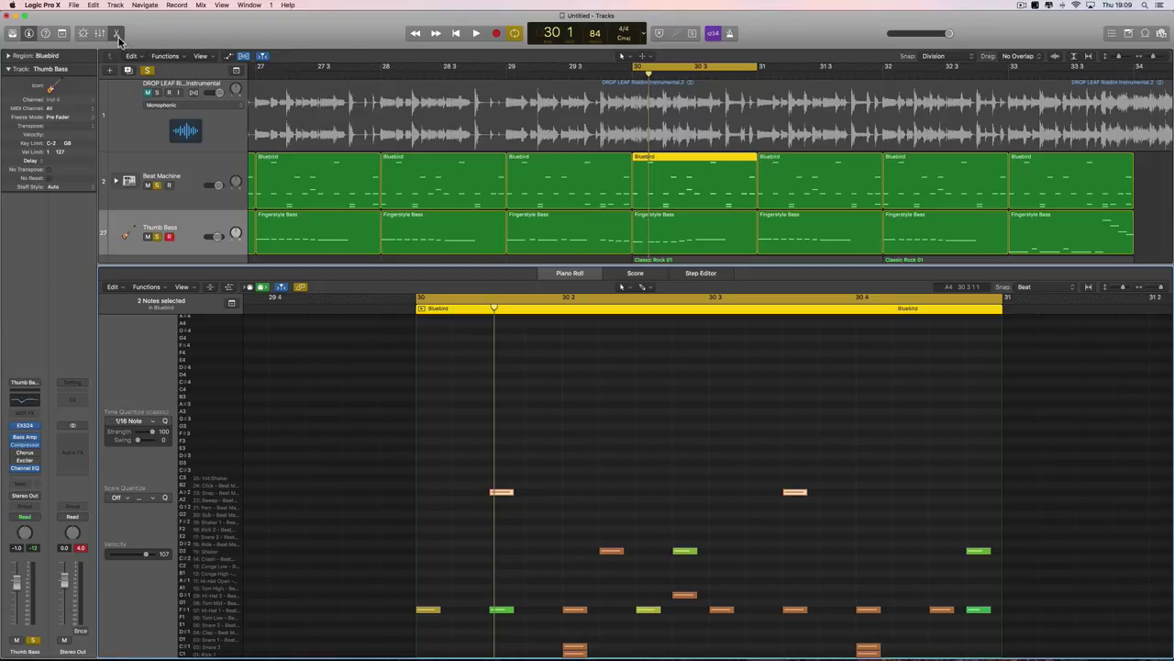
# - Close the note editor and extend the cycle range to span bars 30 to 34
pyautogui.click(118, 37)
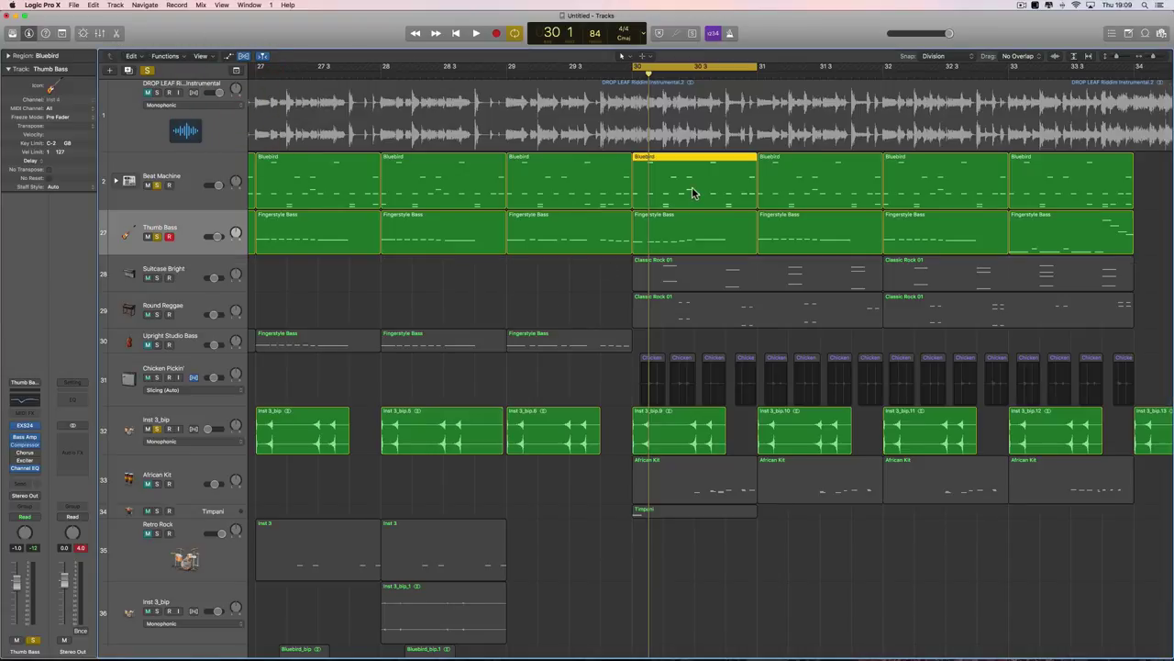
pyautogui.hscroll(1, 692, 191)
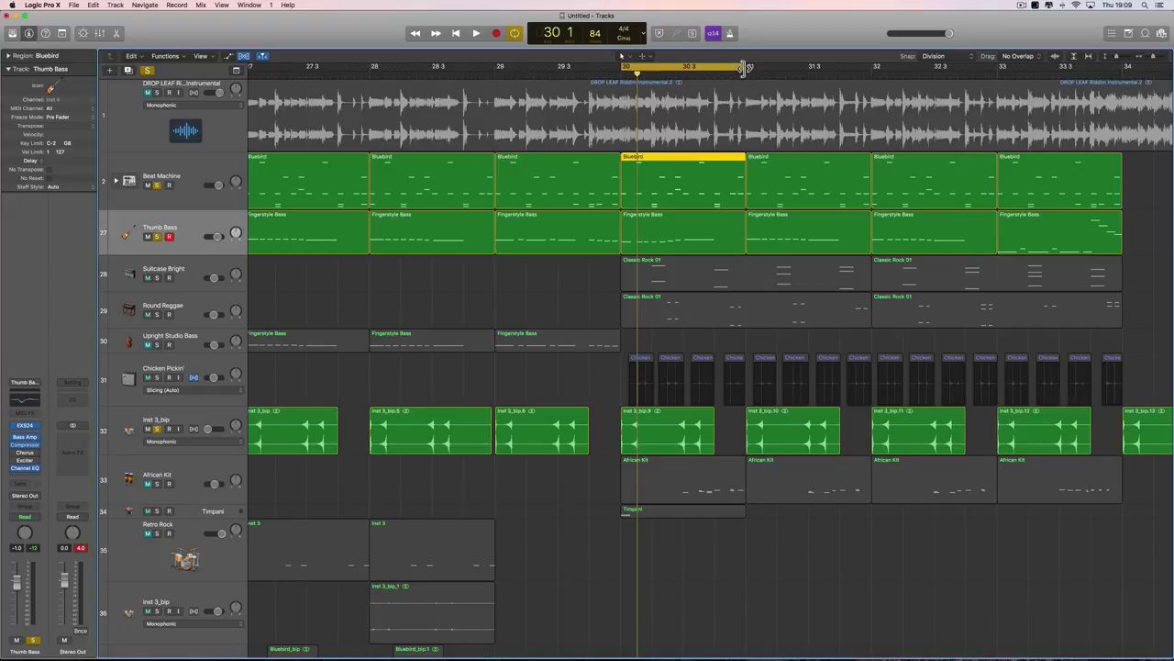
pyautogui.moveTo(745, 67); pyautogui.dragTo(1124, 133)
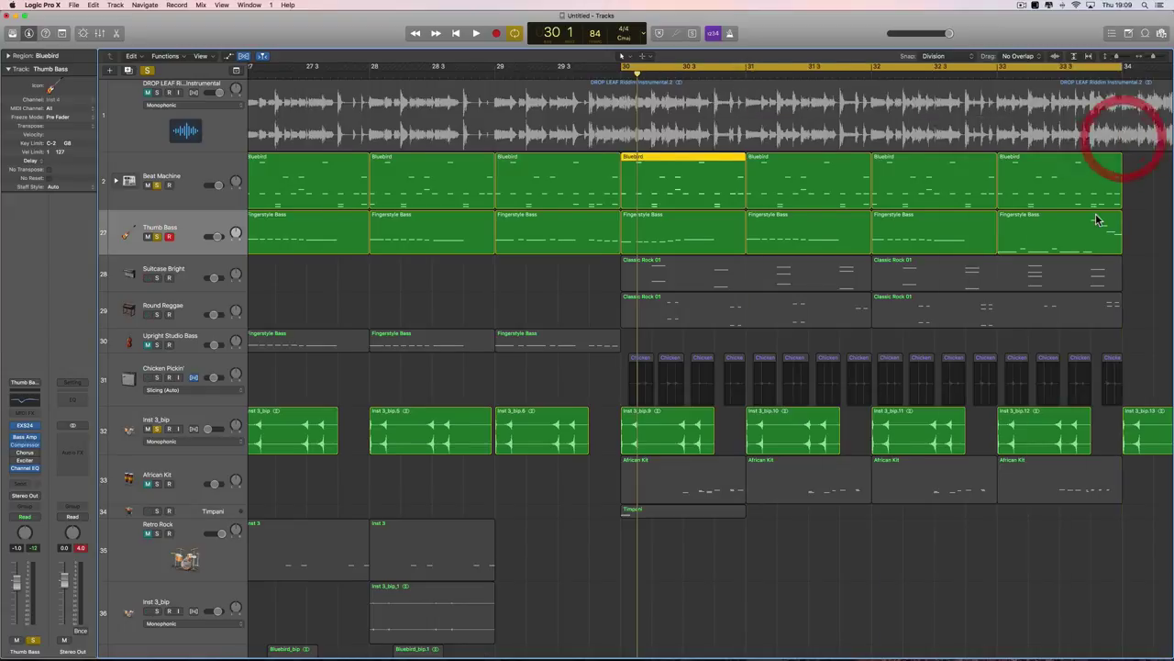
# - Select the four Fingerstyle Bass regions from bar 30 to 34 and display them together in the Piano Roll
pyautogui.hscroll(15, 712, 263)
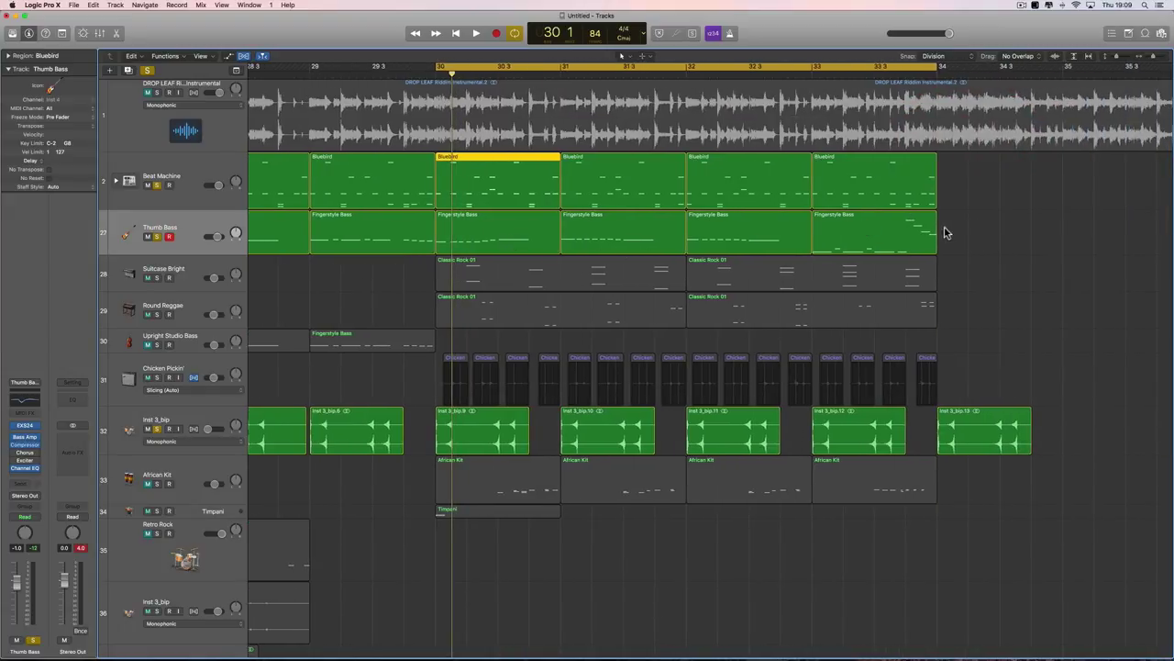
pyautogui.moveTo(945, 233); pyautogui.dragTo(504, 242)
pyautogui.doubleClick(504, 241)
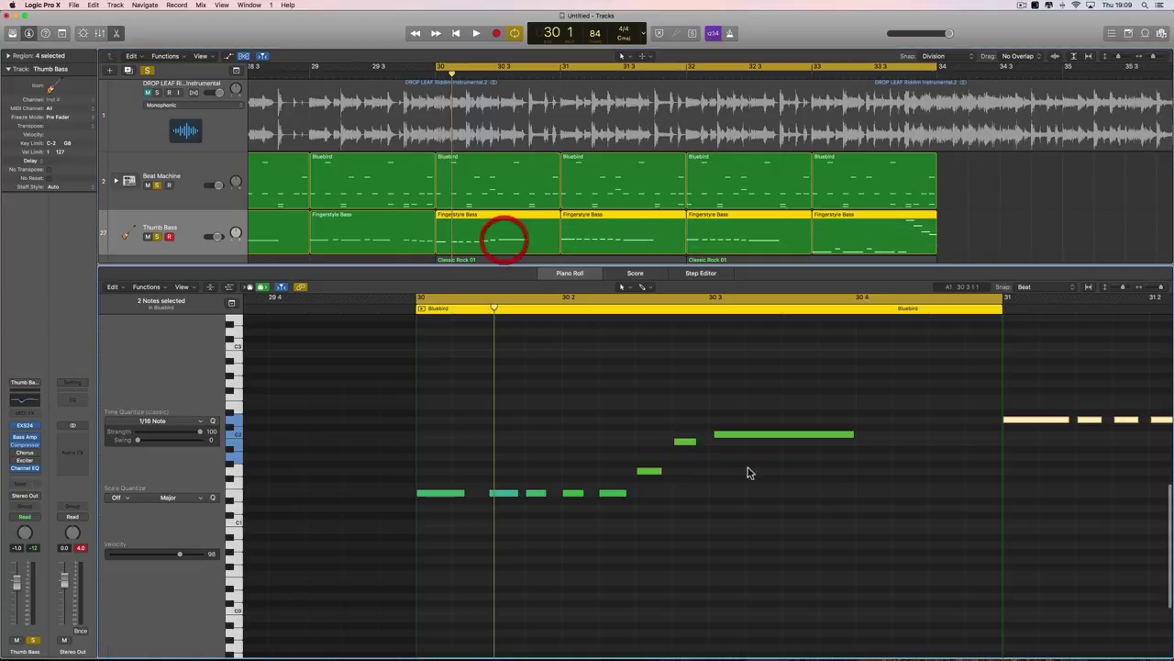
pyautogui.click(1150, 288)
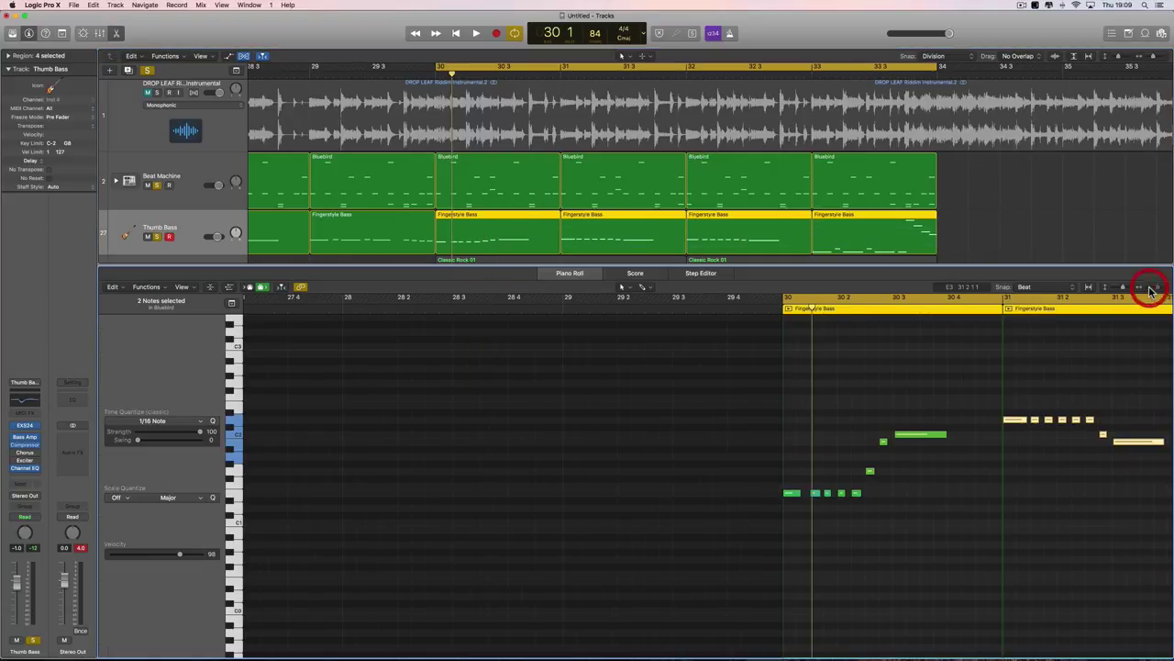
pyautogui.hscroll(20, 1062, 328)
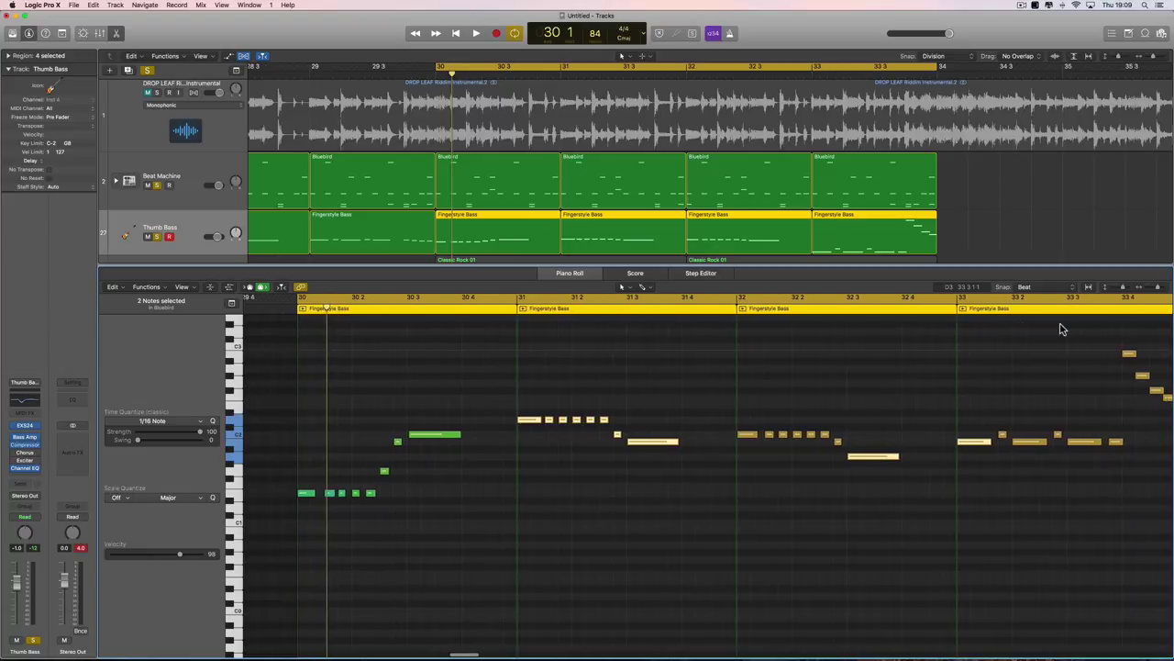
pyautogui.click(1158, 288)
# - Play the four-bar loop to follow the bass line, clear the note selection and stop after a replay
pyautogui.press('space')
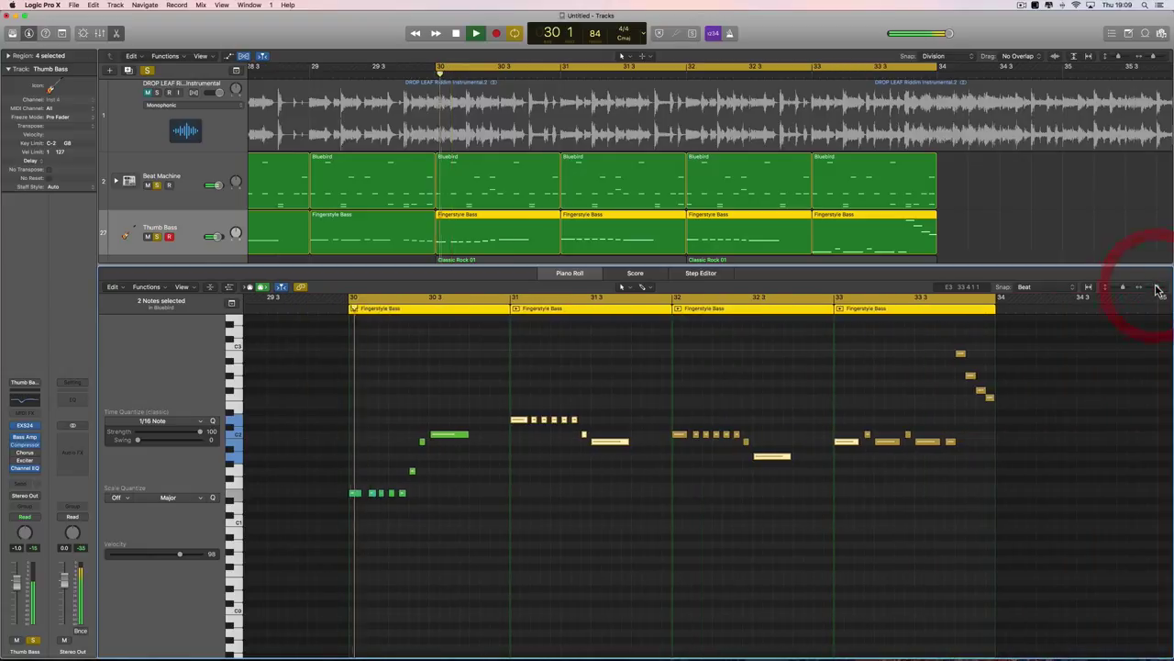
pyautogui.click(739, 400)
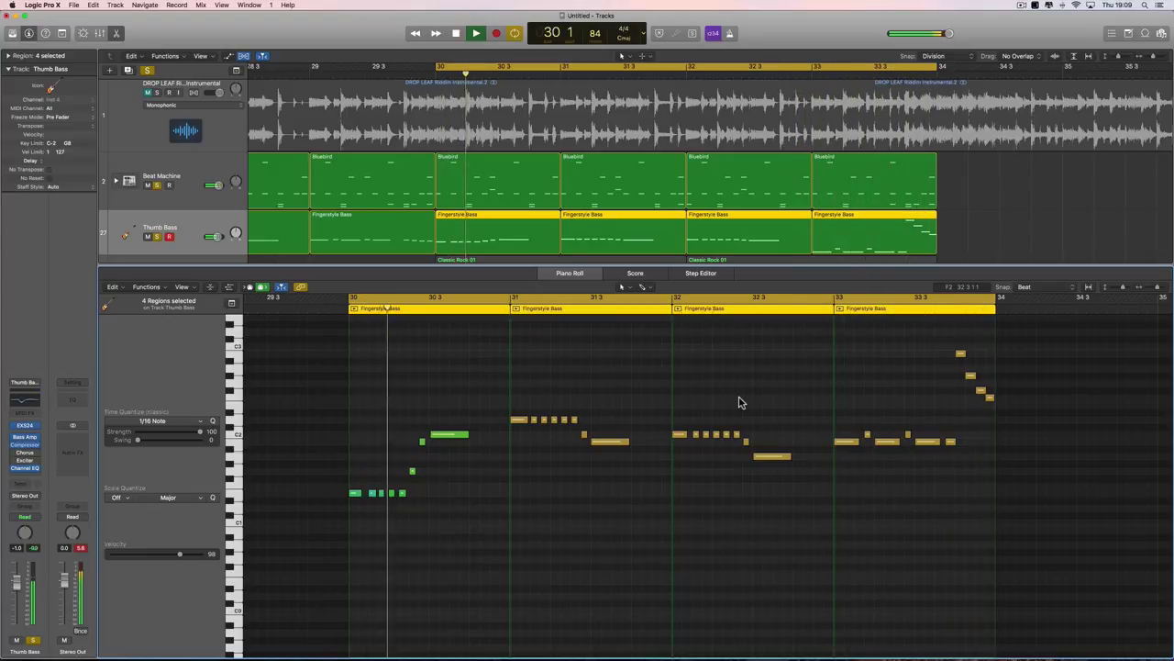
pyautogui.press('space')
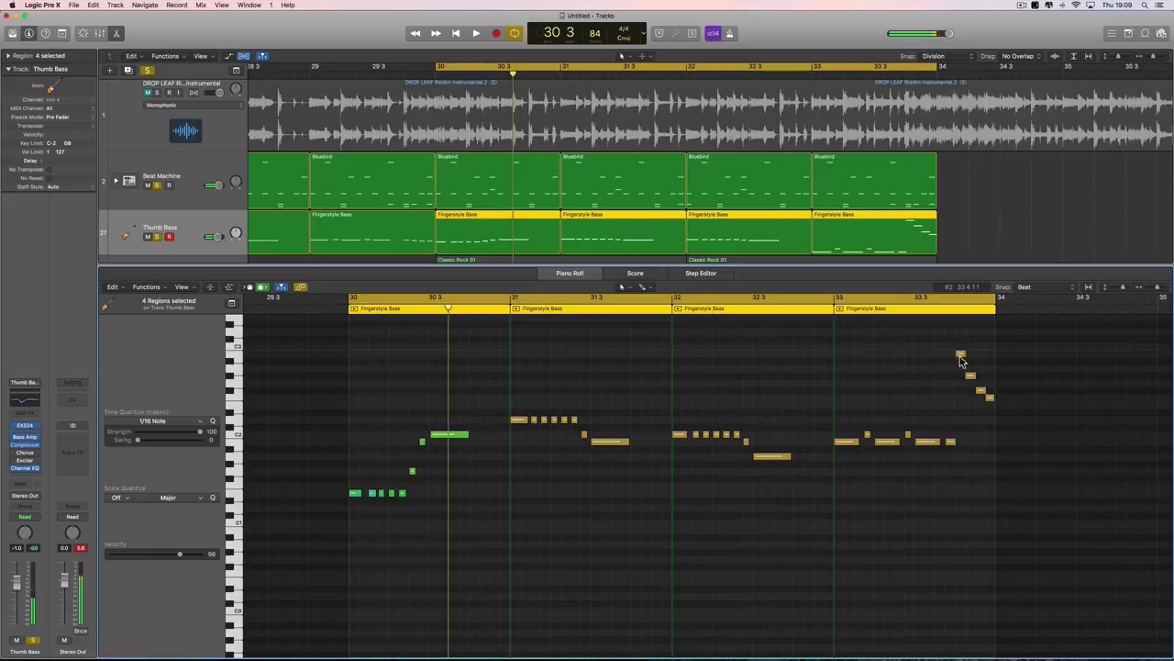
pyautogui.press('space')
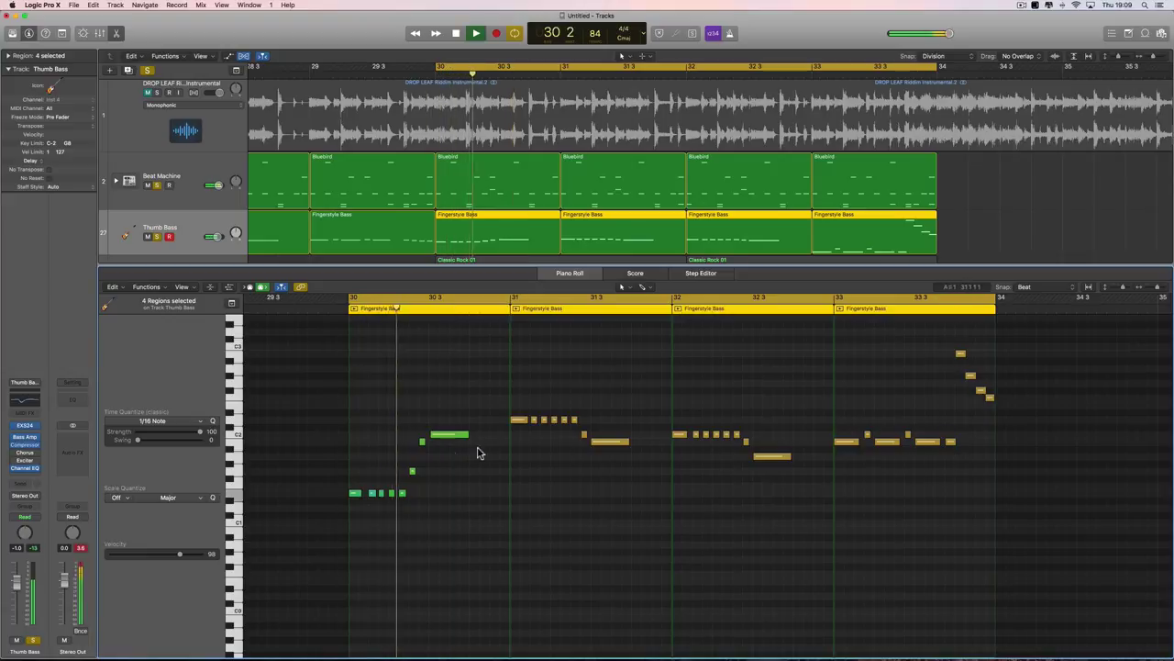
pyautogui.press('space')
# - Lower the velocity of the bass notes in bar 30 to 61, restart the loop and deselect the notes
pyautogui.moveTo(340, 438); pyautogui.dragTo(463, 496)
pyautogui.moveTo(180, 553); pyautogui.dragTo(162, 554)
pyautogui.press('space')
pyautogui.click(488, 535)
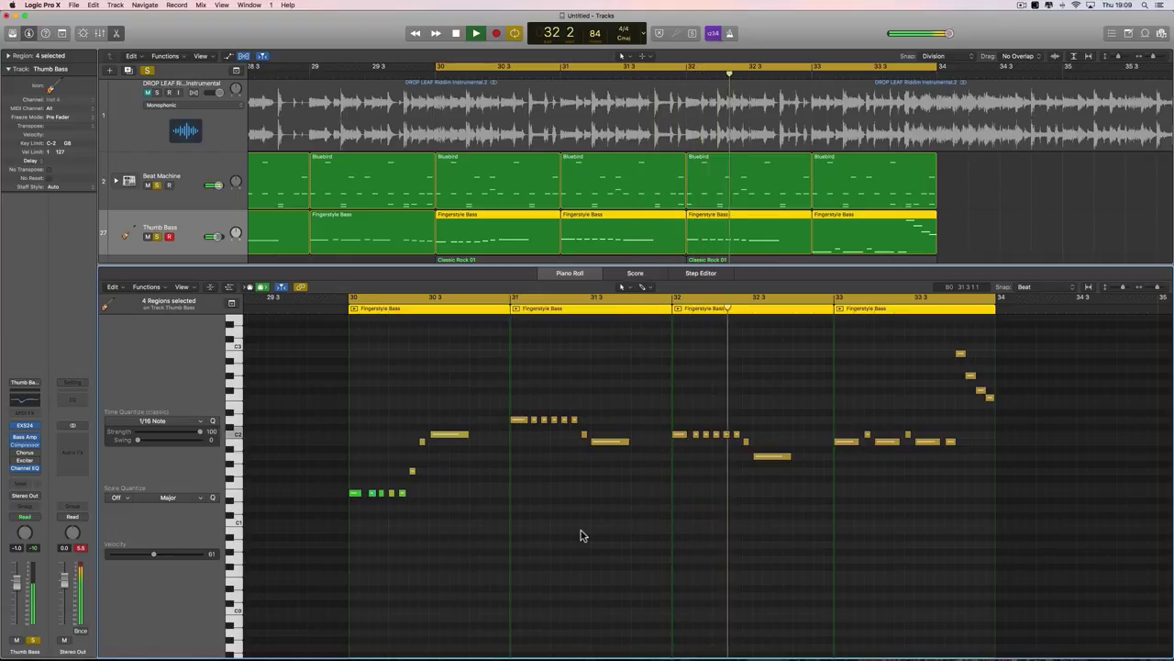
# - Lower the master volume slightly during playback, stop the loop and return the playhead to bar 30
pyautogui.moveTo(949, 34); pyautogui.dragTo(935, 37)
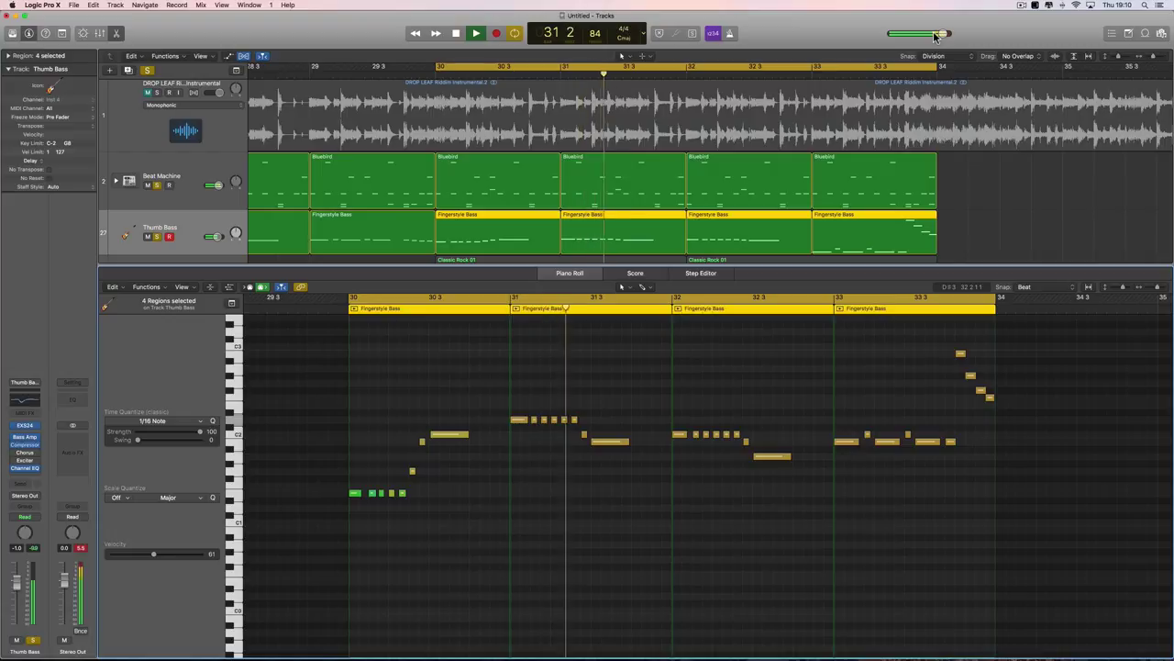
pyautogui.press('space')
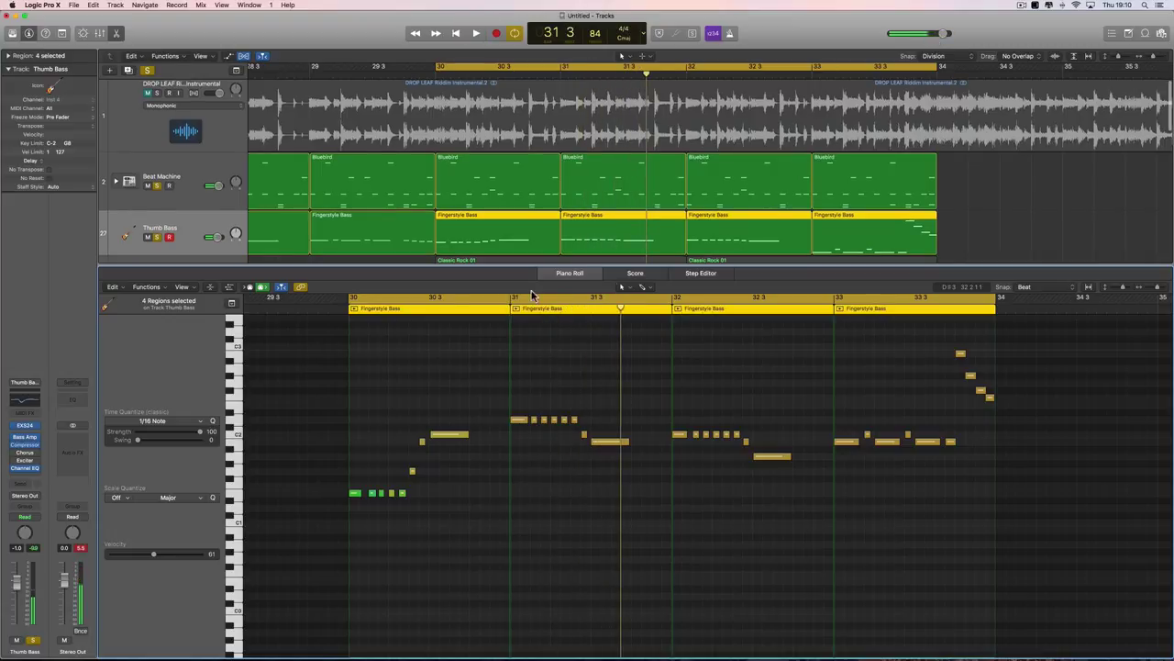
pyautogui.click(344, 306)
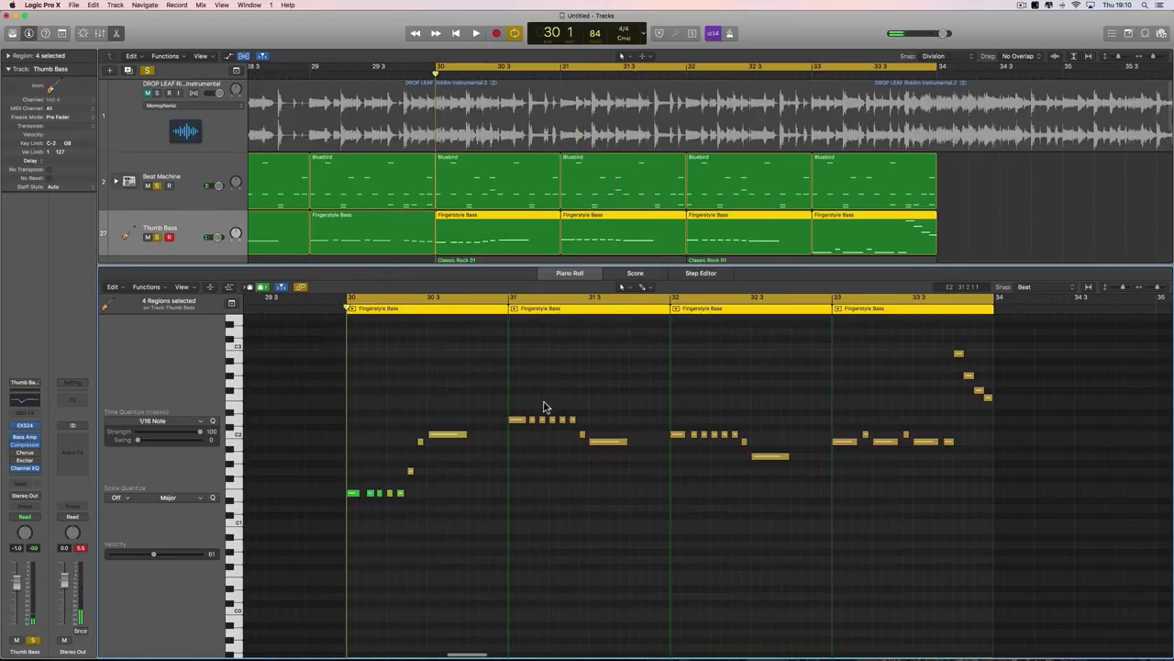
# - Examine the bass notes across bars 30 to 34 at a closer zoom, with all four bars fitted in the Piano Roll
pyautogui.click(1158, 287)
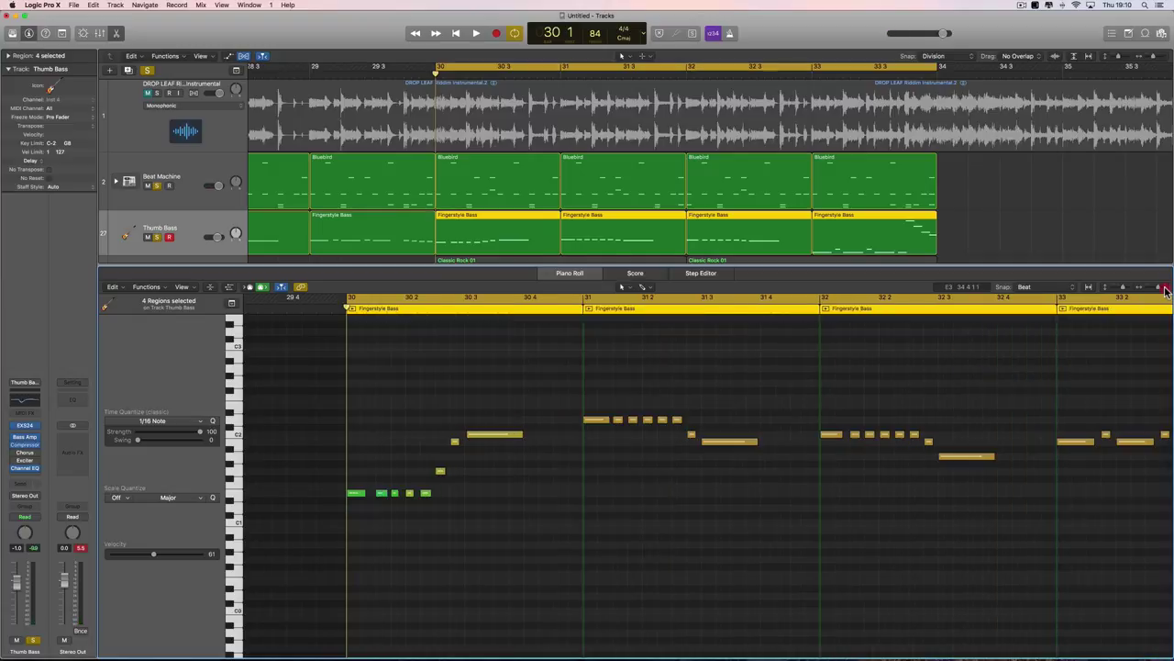
pyautogui.hscroll(5, 1101, 335)
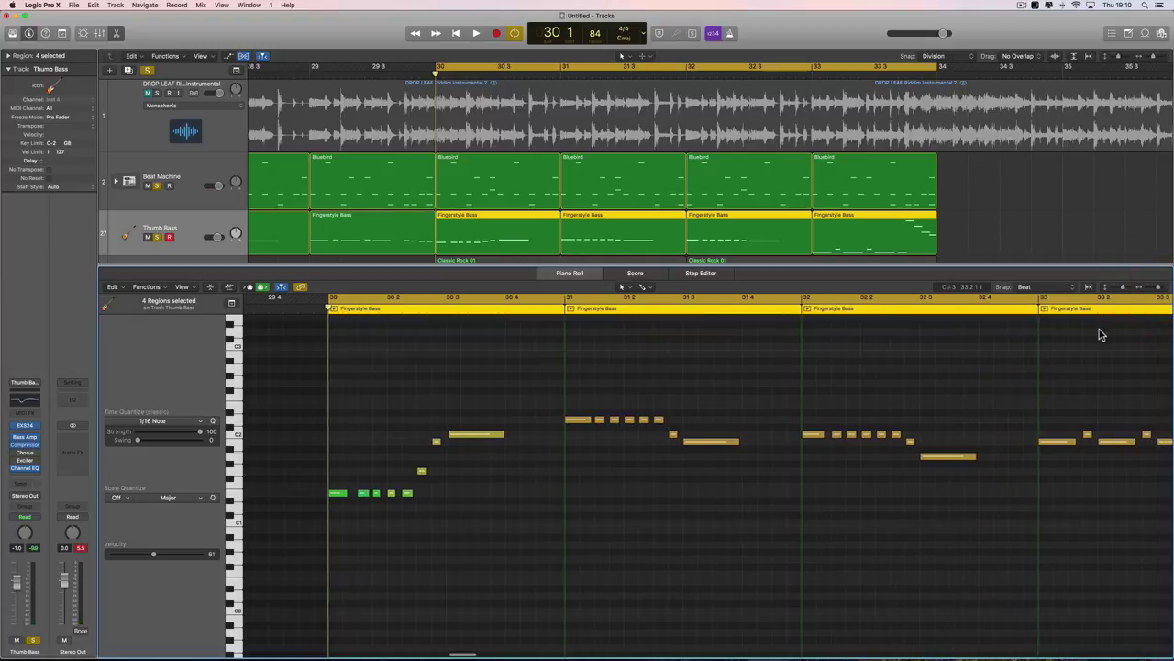
pyautogui.click(1159, 287)
pyautogui.click(1159, 288)
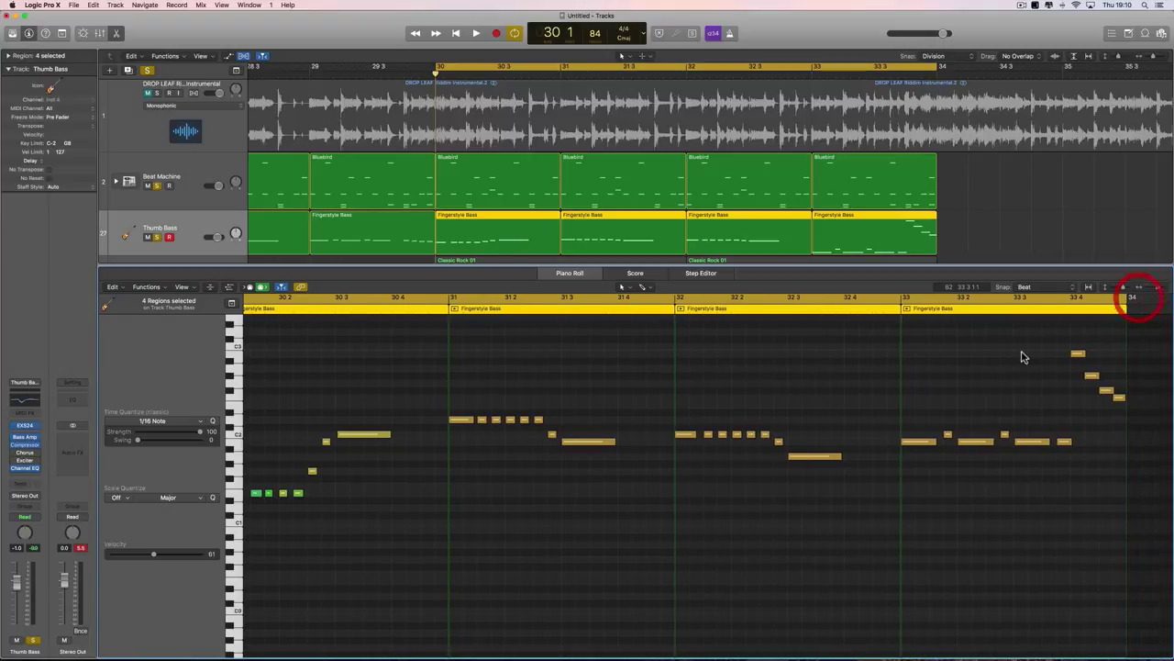
pyautogui.hscroll(1, 1025, 358)
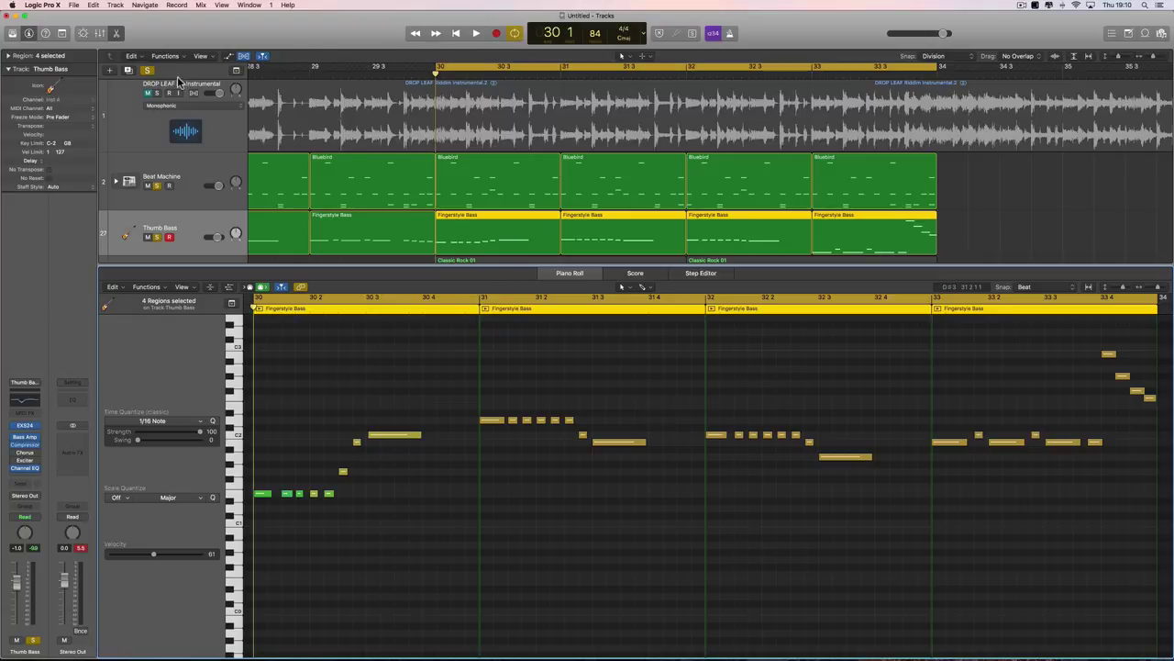
# - Close the Piano Roll, collapse the Thumb Bass track details and solo the Chicken Pickin' track with the drums and bass
pyautogui.click(119, 35)
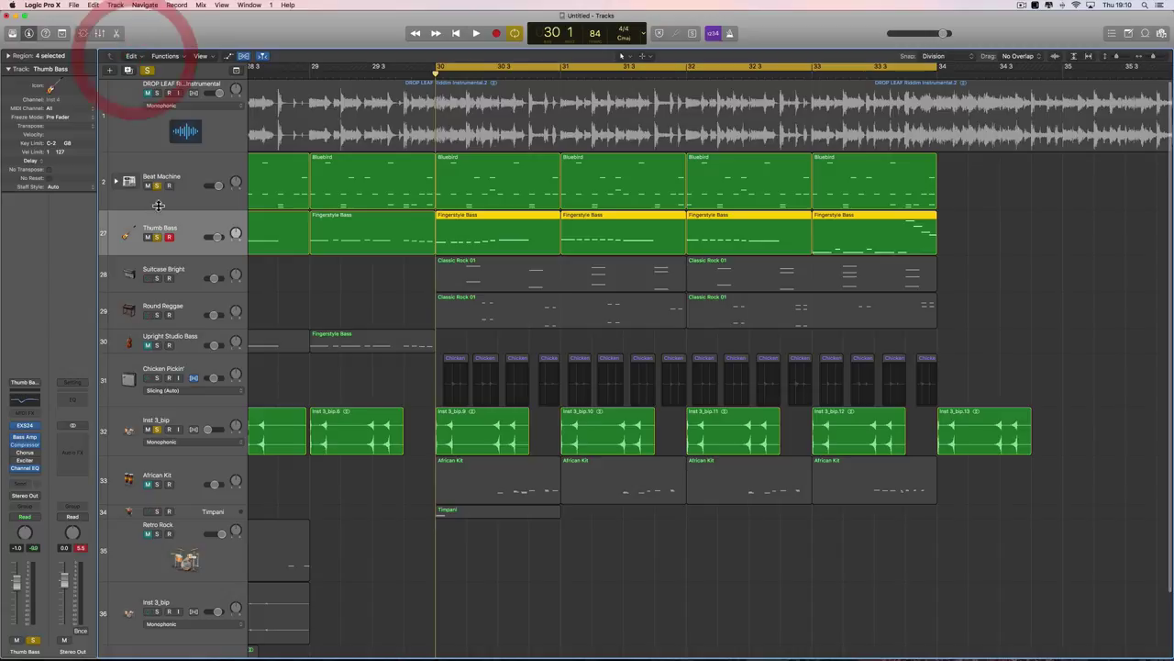
pyautogui.click(8, 69)
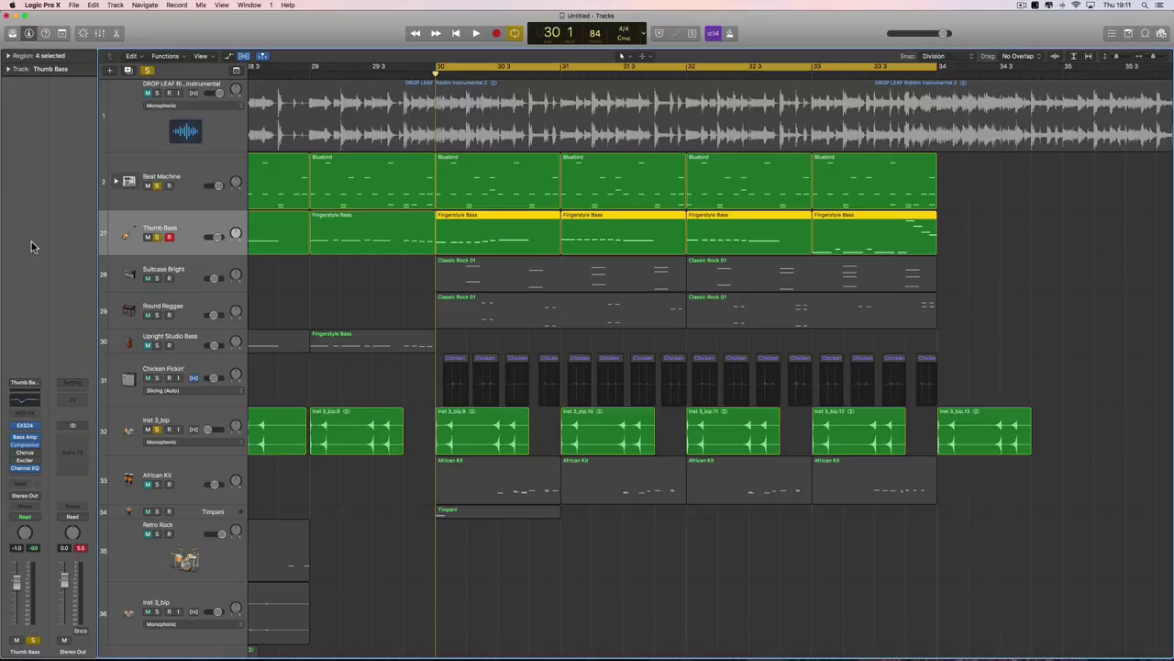
pyautogui.click(157, 378)
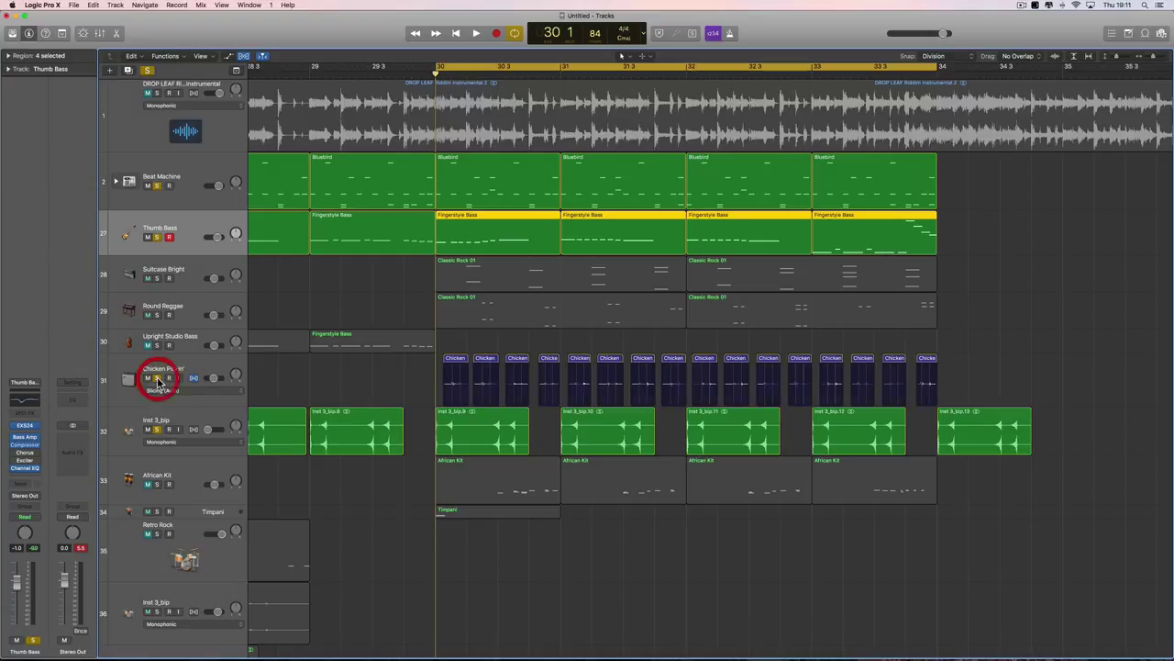
# - Play the loop with the drums, bass and Chicken Pickin' guitar soloed together, and stop it
pyautogui.press('space')
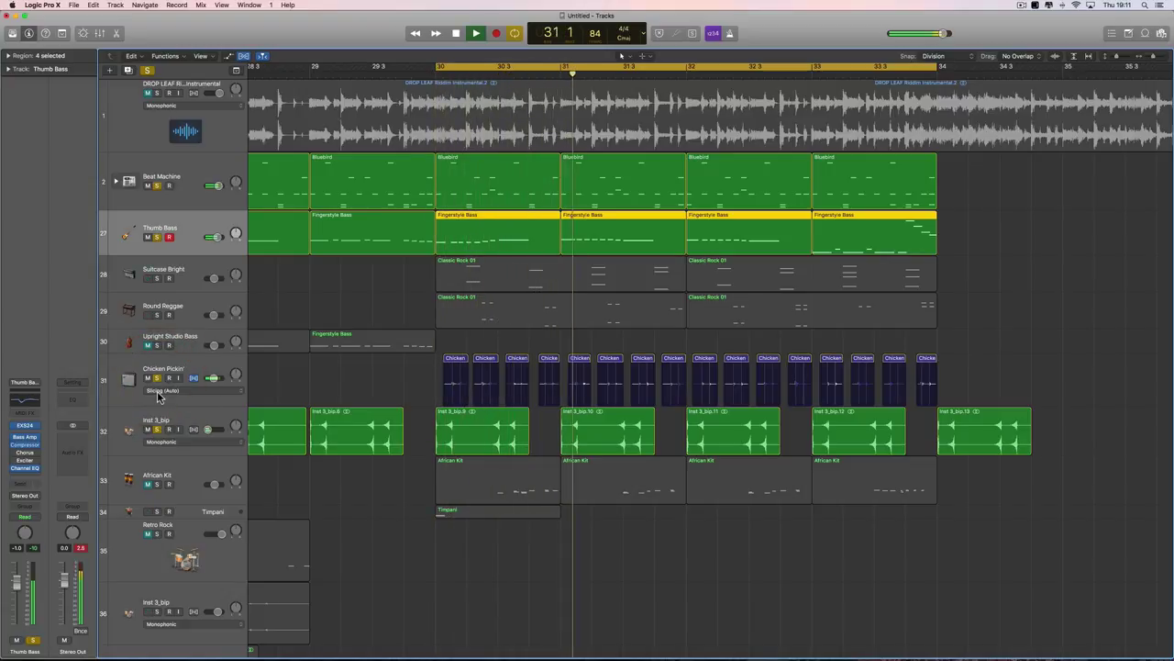
pyautogui.press('space')
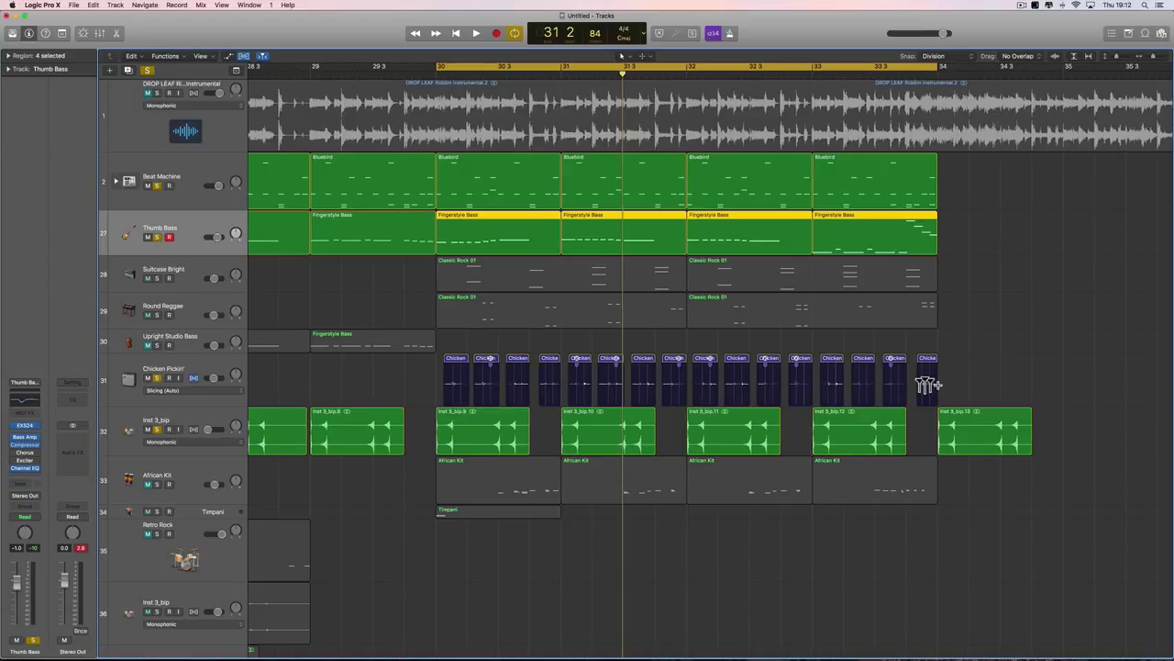
pyautogui.hscroll(1, 849, 396)
pyautogui.hscroll(-5, 546, 386)
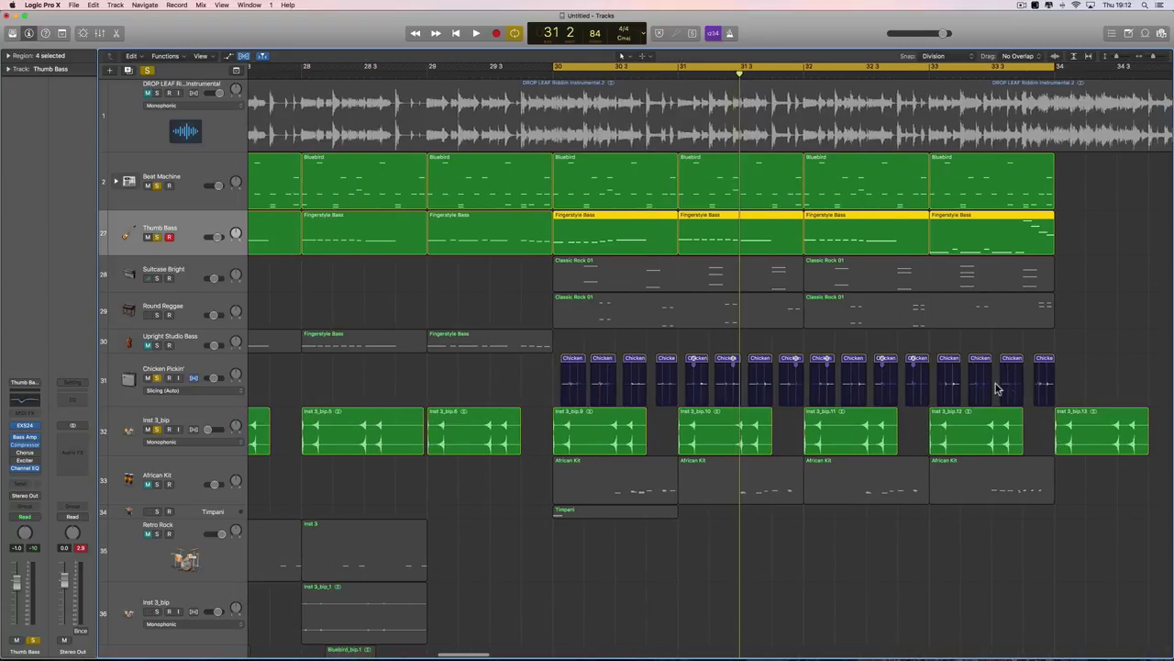
# - Turn the Chicken Pickin' track's solo off and back on
pyautogui.click(157, 377)
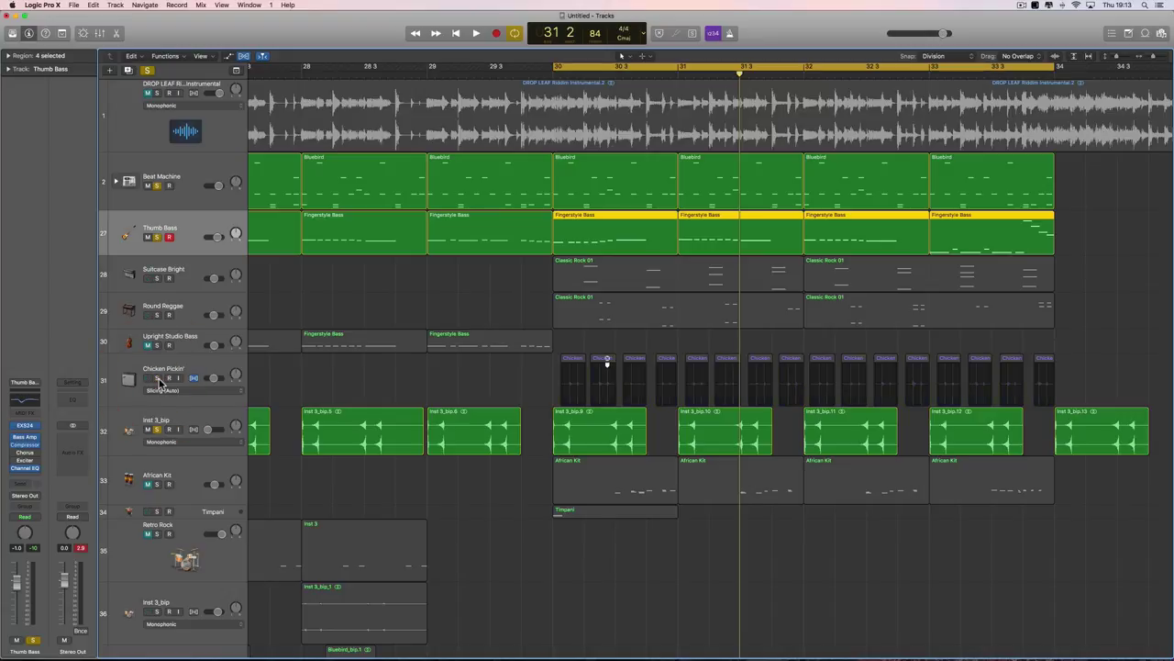
pyautogui.hscroll(3, 285, 385)
pyautogui.hscroll(1, 285, 386)
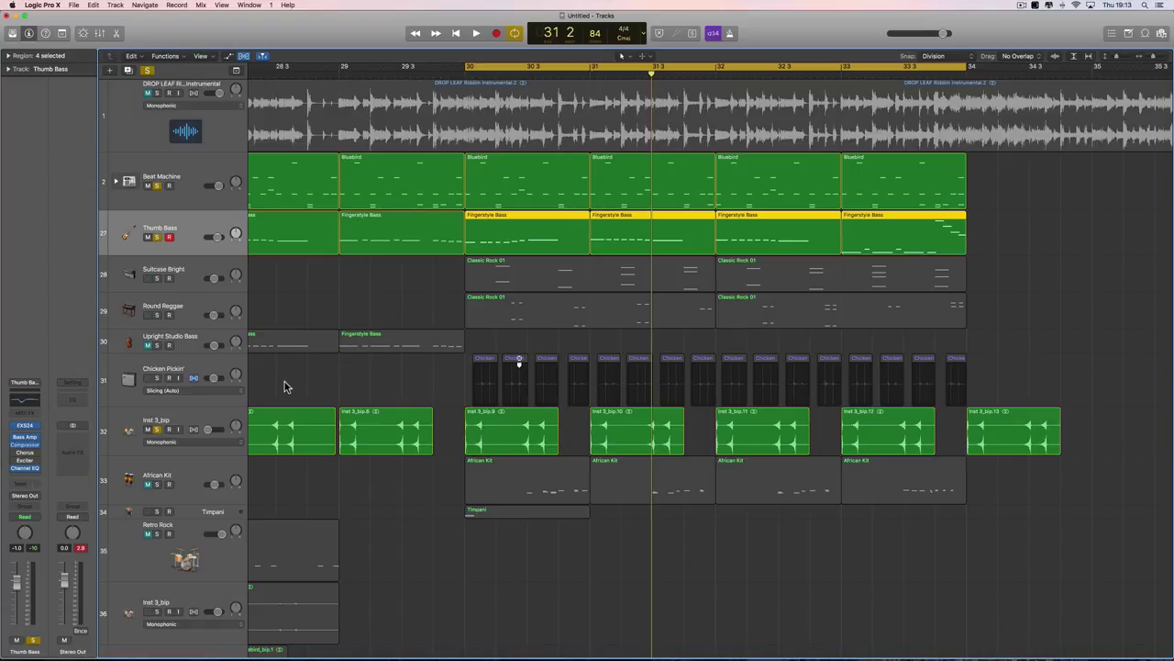
pyautogui.click(157, 379)
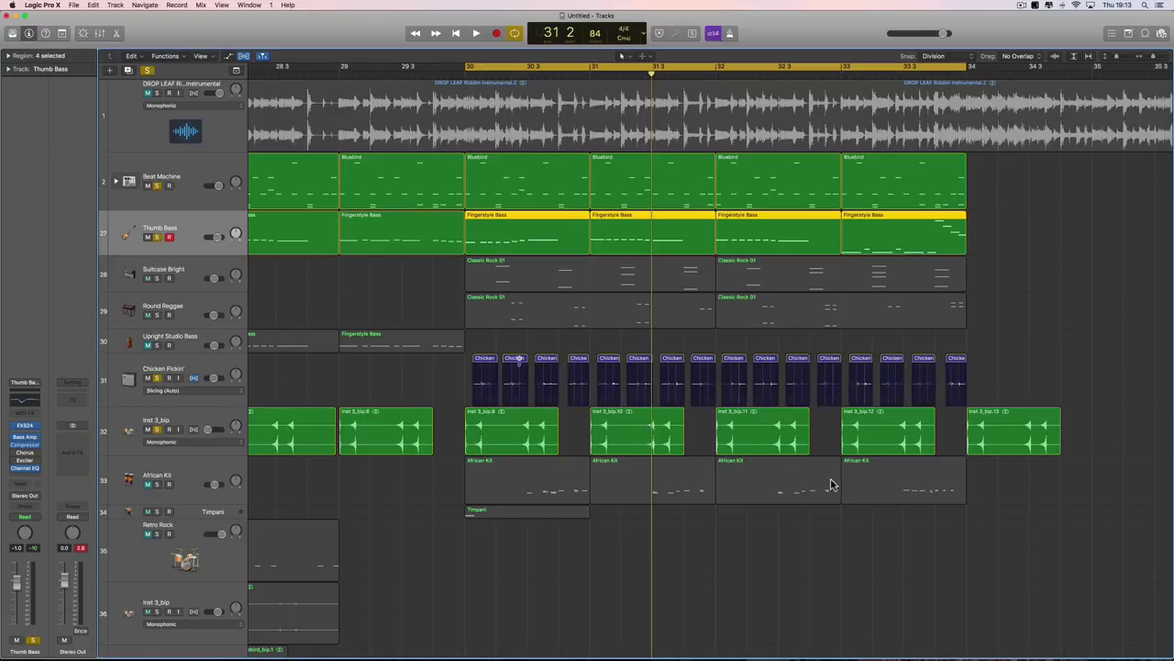
# - Unsolo the Beat Machine, Inst 3_bip and Thumb Bass tracks during playback, leaving only Chicken Pickin' soloed, and stop the loop
pyautogui.press('space')
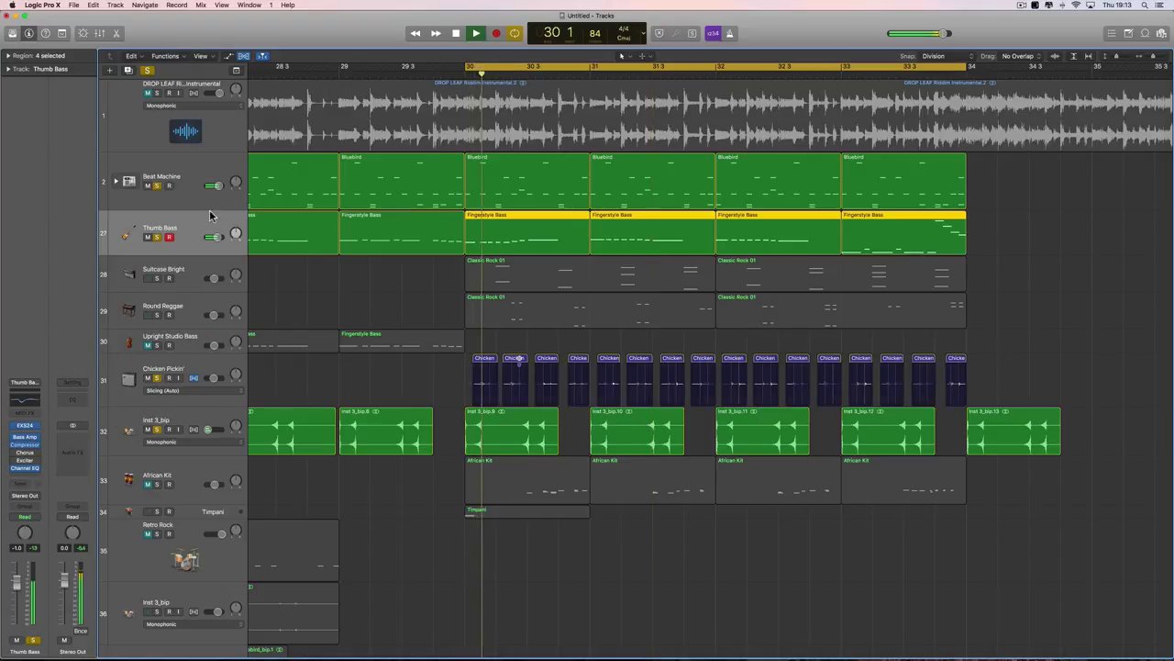
pyautogui.click(157, 186)
pyautogui.click(157, 429)
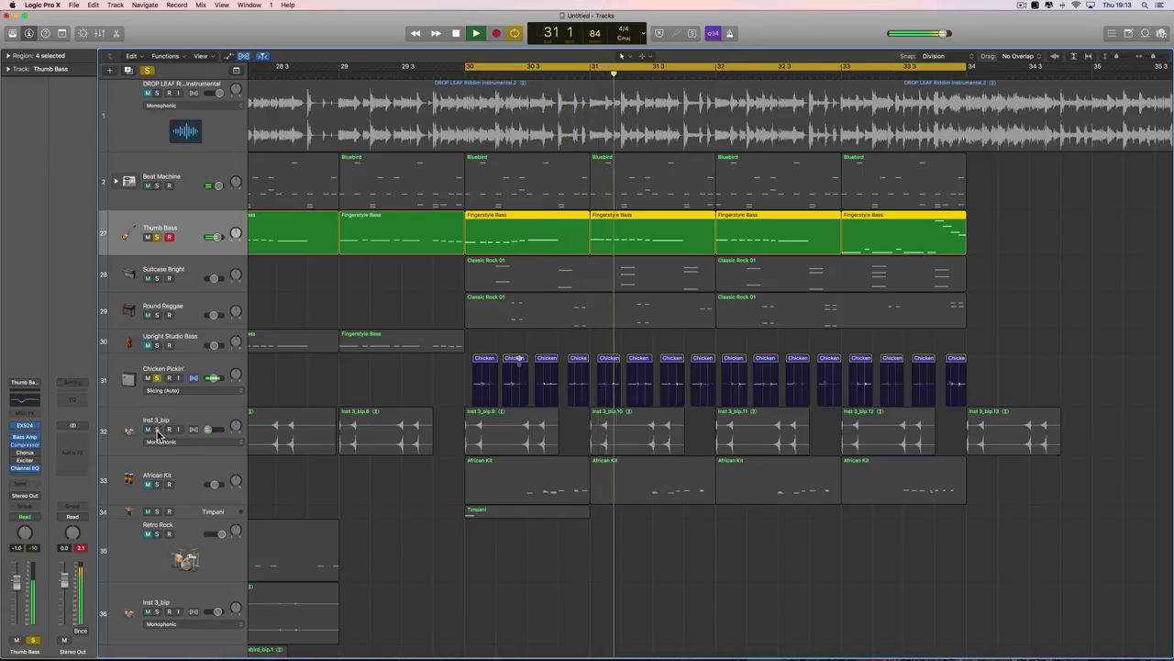
pyautogui.click(157, 237)
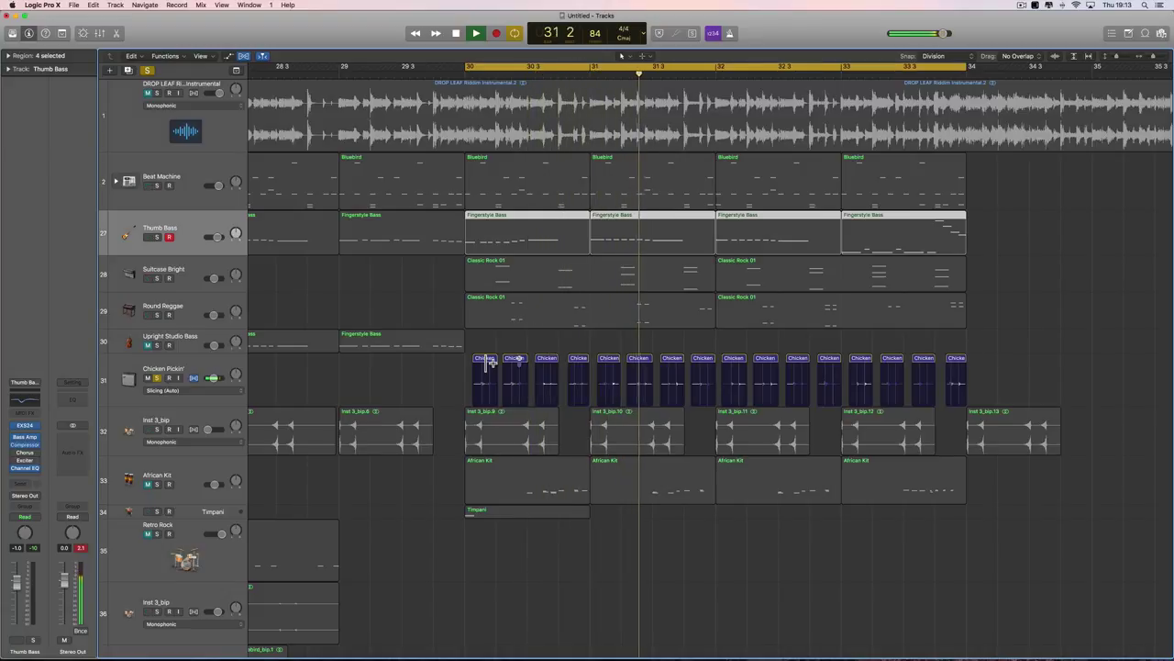
pyautogui.press('space')
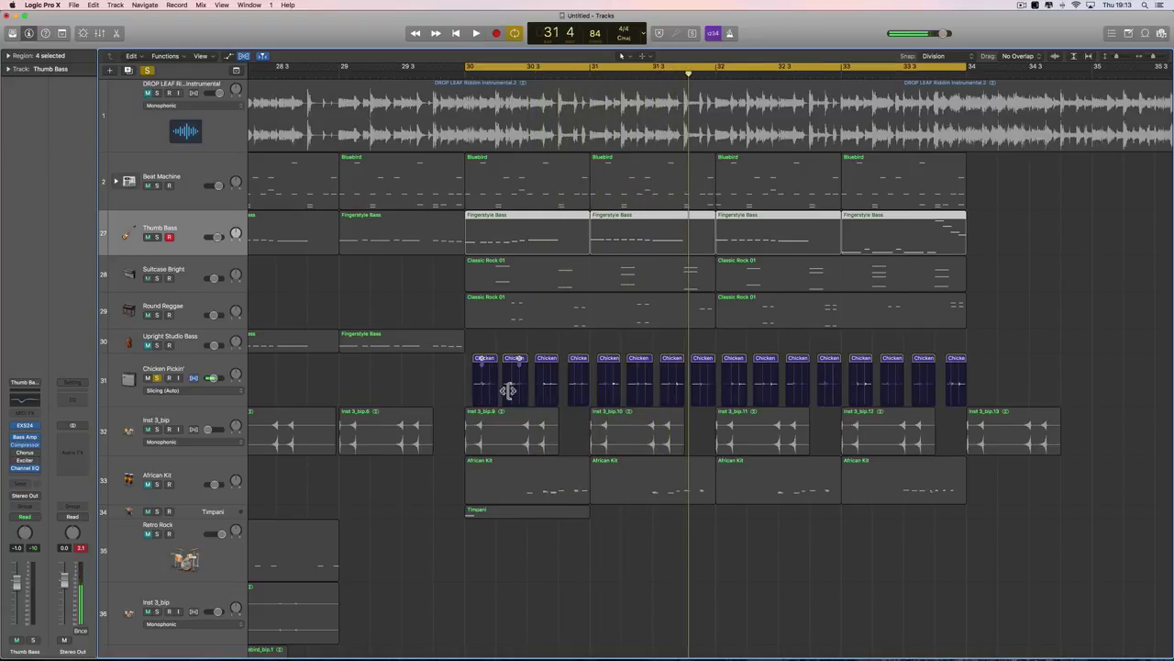
# - Select the Chicken Pickin' track and listen to its guitar chops alone
pyautogui.click(219, 366)
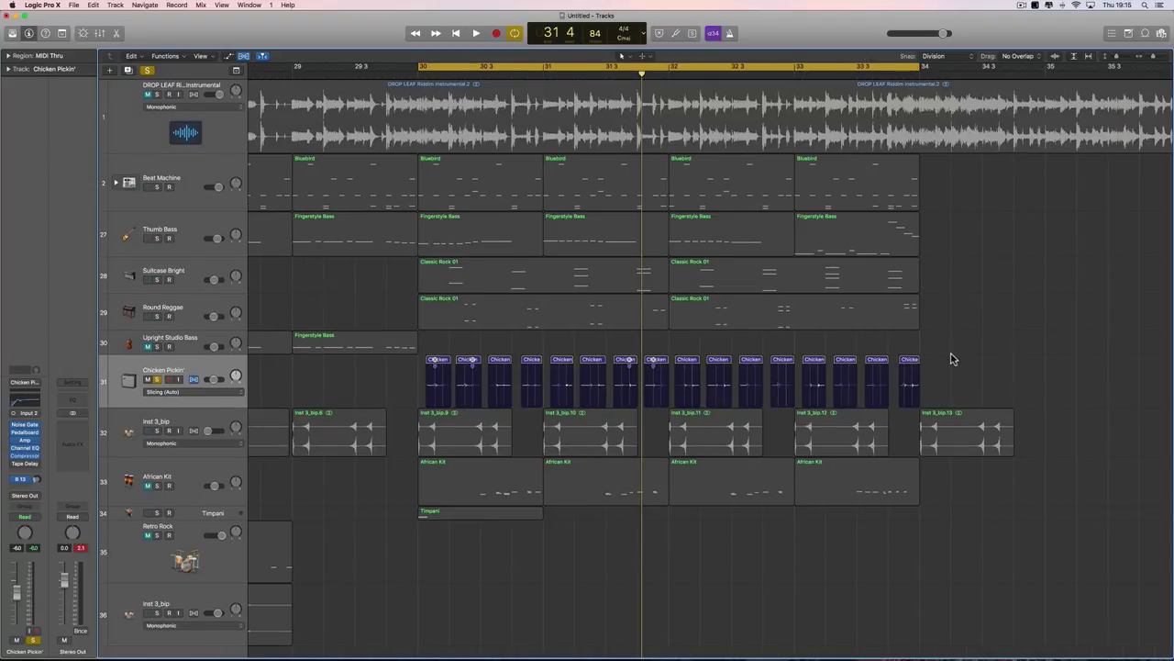
pyautogui.press('space')
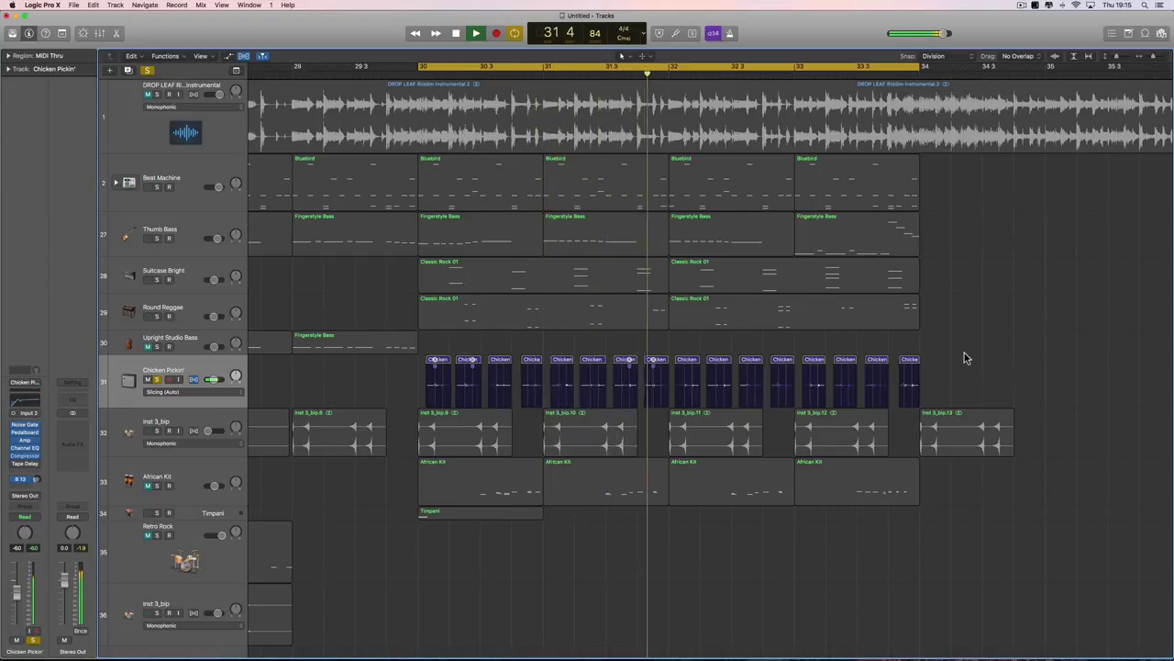
pyautogui.press('space')
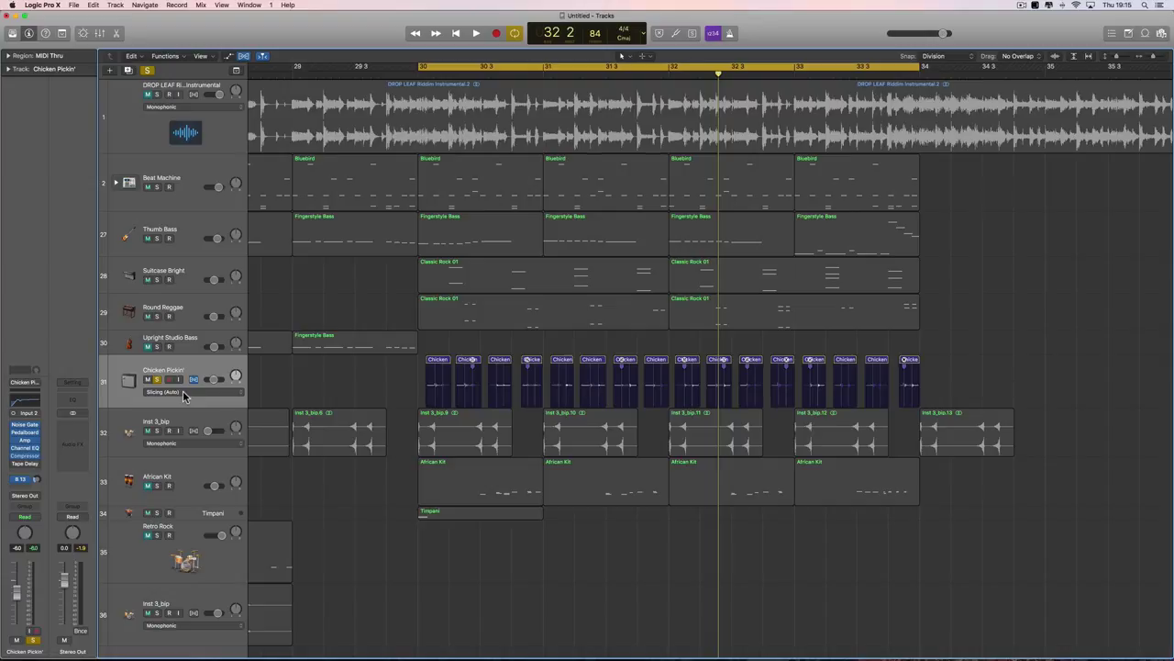
# - Expand the Region inspector and extend the Take 7.12 guitar region in bar 31 until it meets the following region
pyautogui.click(9, 57)
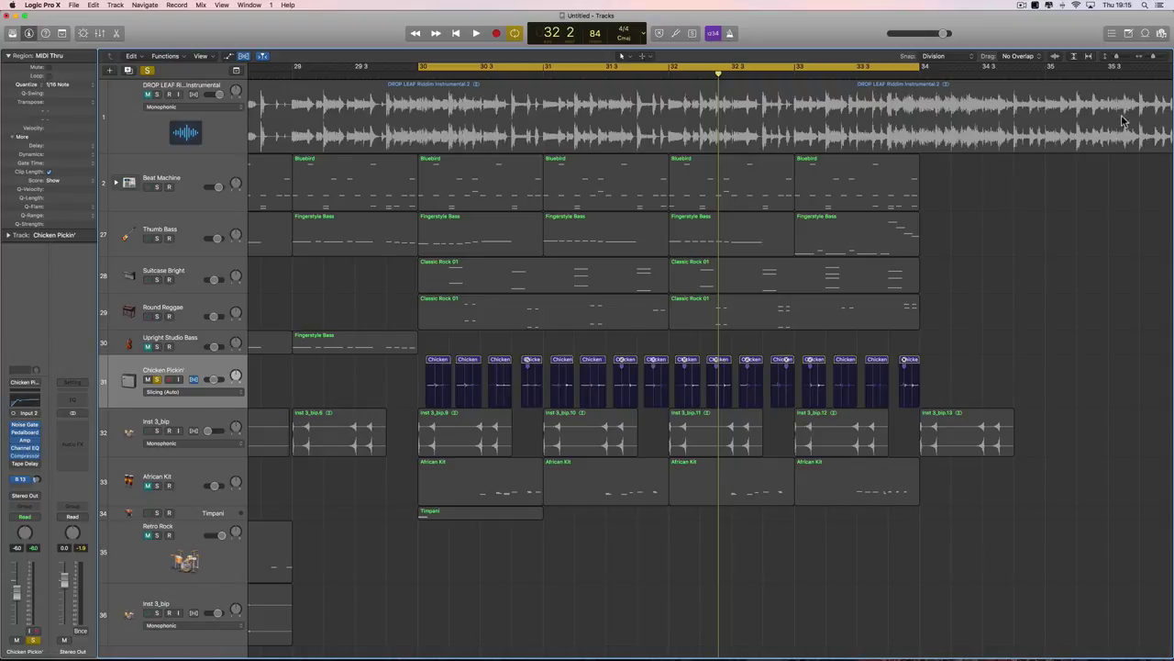
pyautogui.press('super+Right')
pyautogui.press('super+Right')
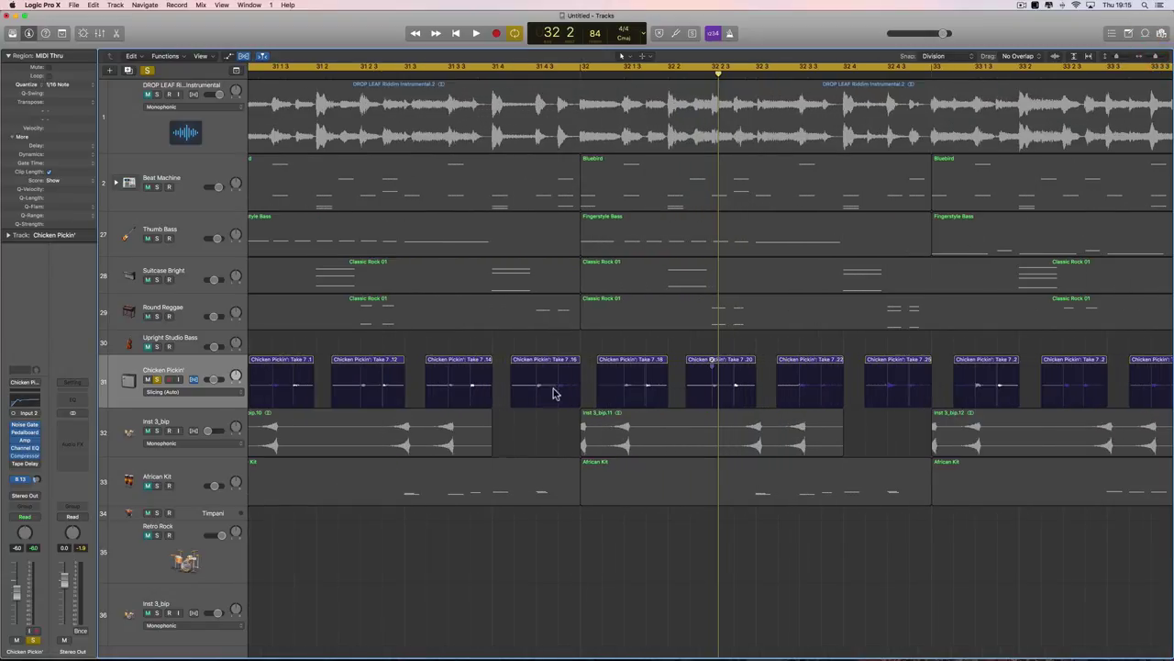
pyautogui.moveTo(404, 405); pyautogui.dragTo(419, 405)
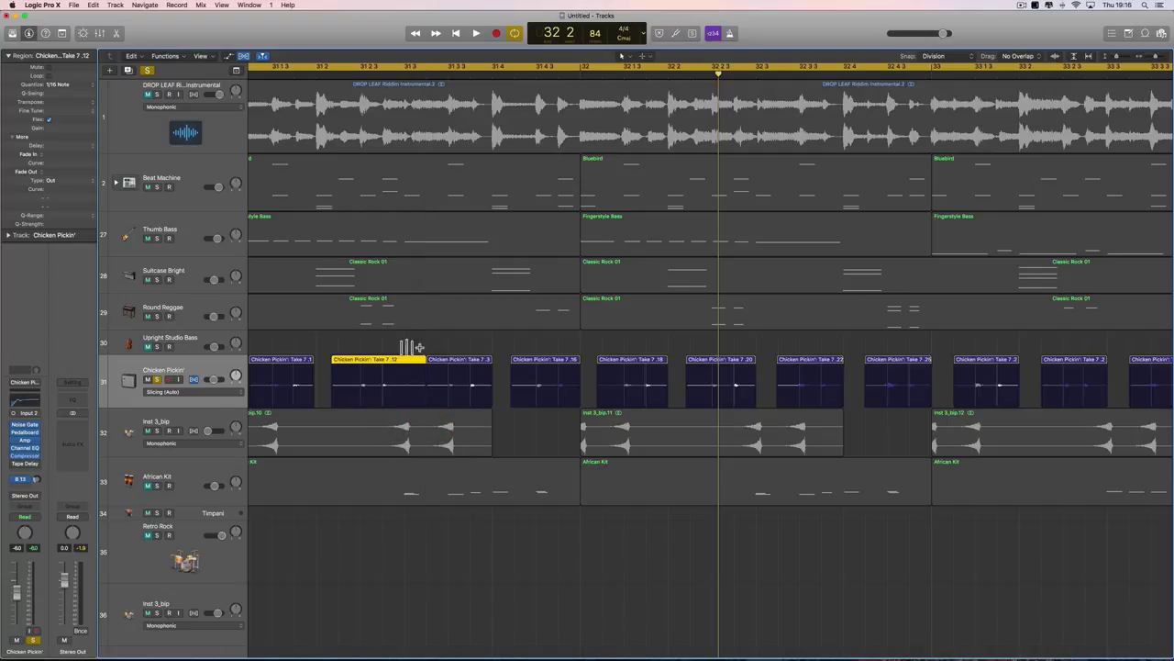
# - Play the extended Take 7.12 guitar region from bar 31, stop, and trim its end back to restore the gap
pyautogui.press('space')
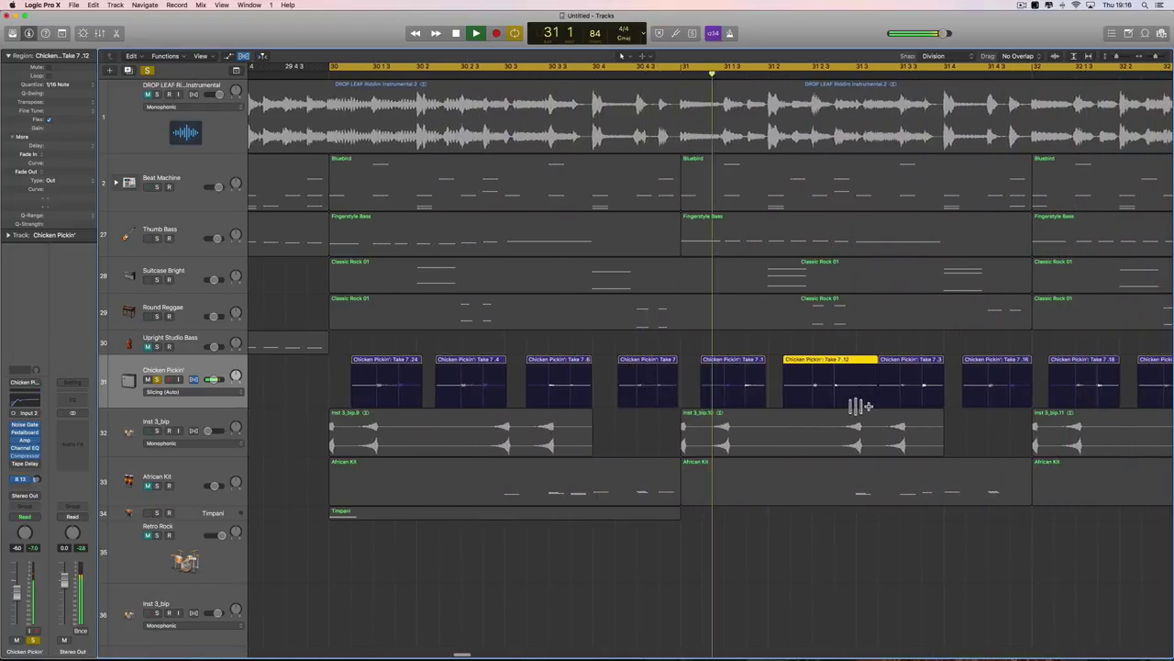
pyautogui.press('space')
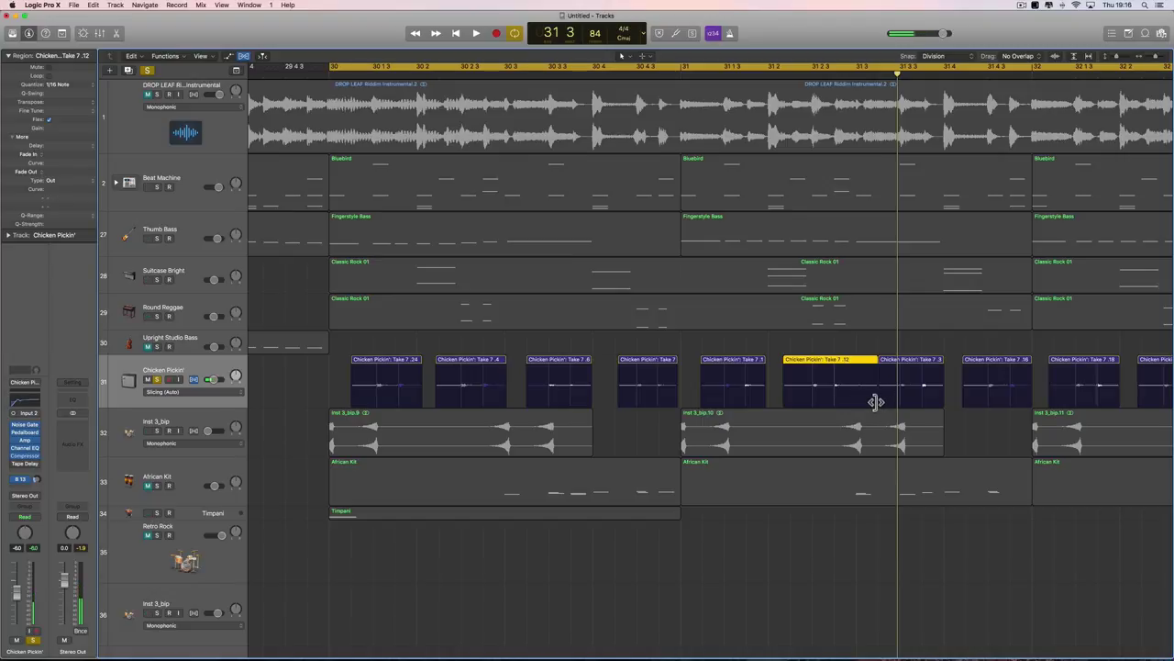
pyautogui.moveTo(876, 401); pyautogui.dragTo(856, 401)
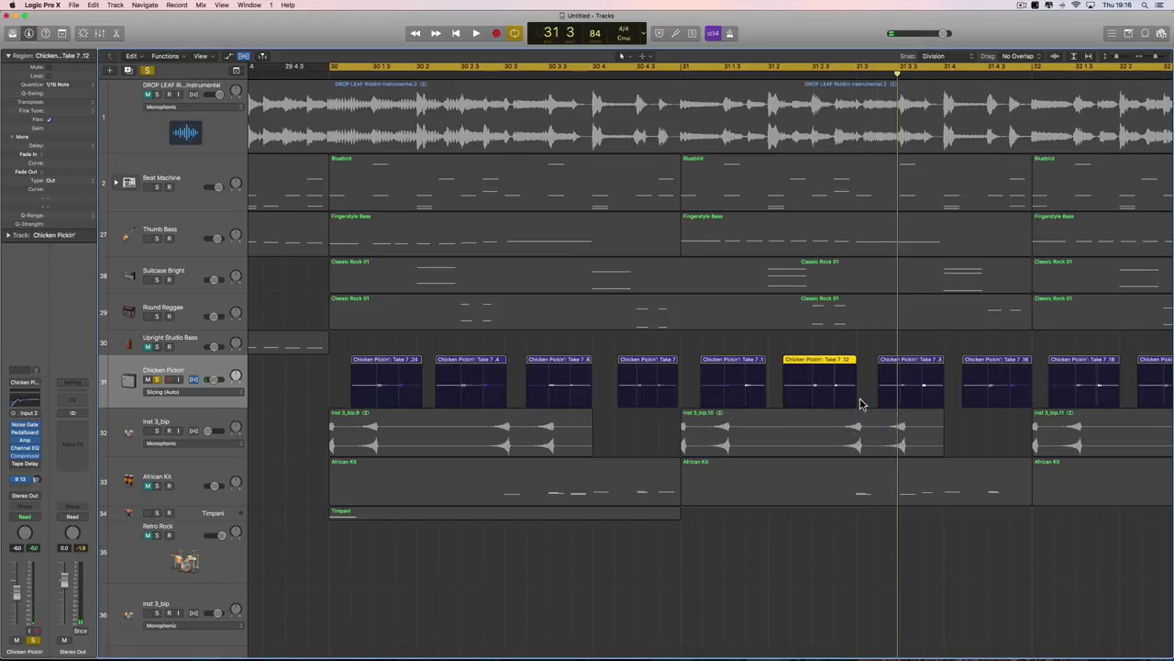
# - Adjust the end edges of the Take 7.10 guitar region and the two regions before it, keeping gaps between the chops
pyautogui.moveTo(768, 401); pyautogui.dragTo(770, 401)
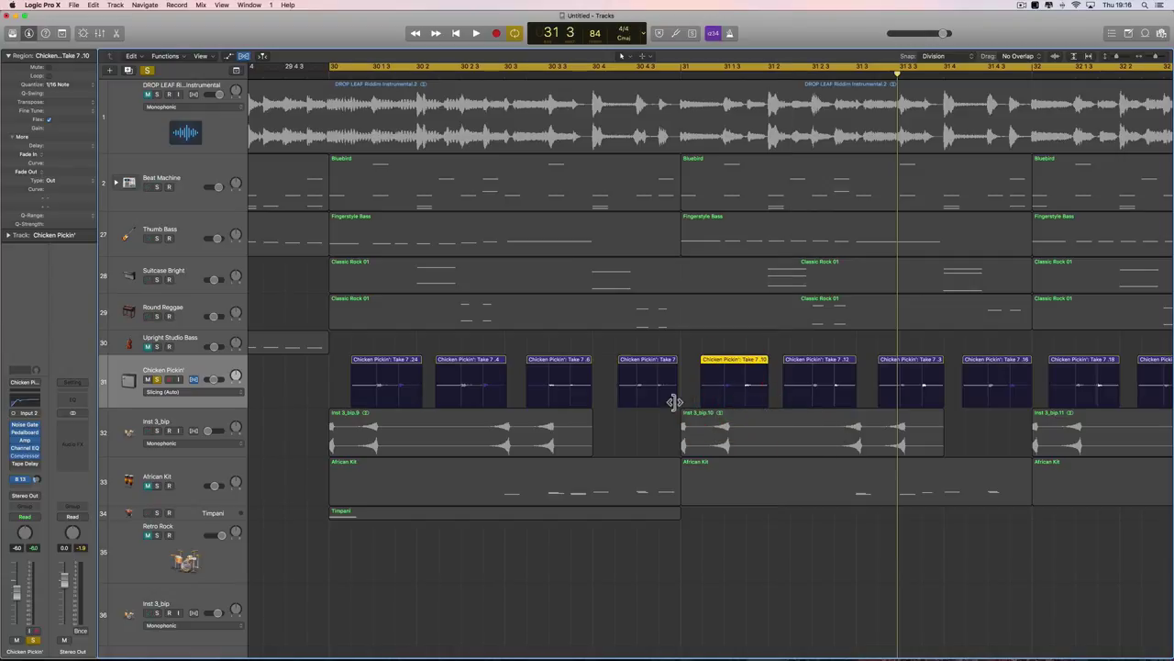
pyautogui.moveTo(677, 400); pyautogui.dragTo(597, 407)
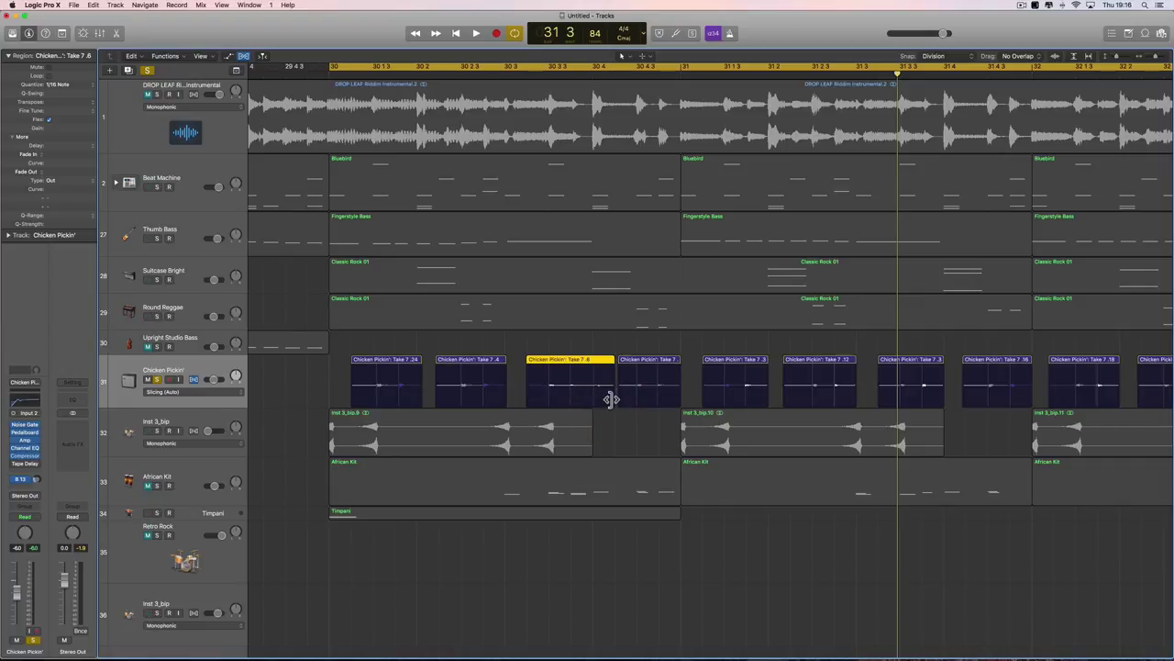
pyautogui.moveTo(611, 400); pyautogui.dragTo(593, 400)
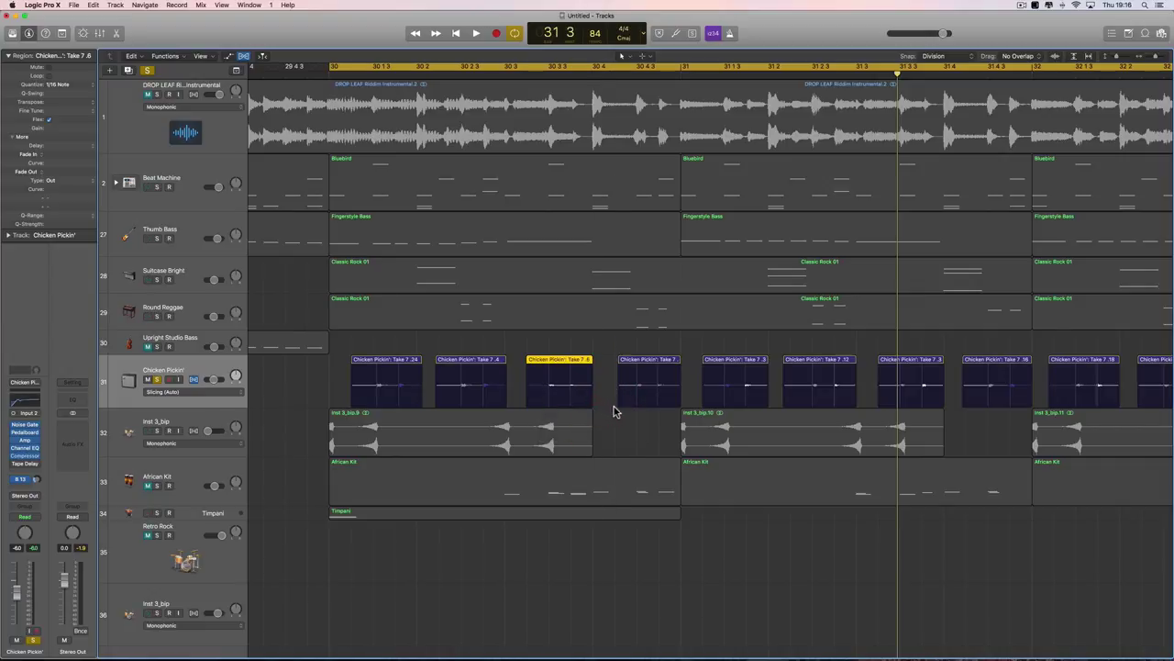
# - Play the trimmed guitar chops from bar 30 with the whole four-bar loop in view, stop, and collapse the Region inspector
pyautogui.click(1153, 59)
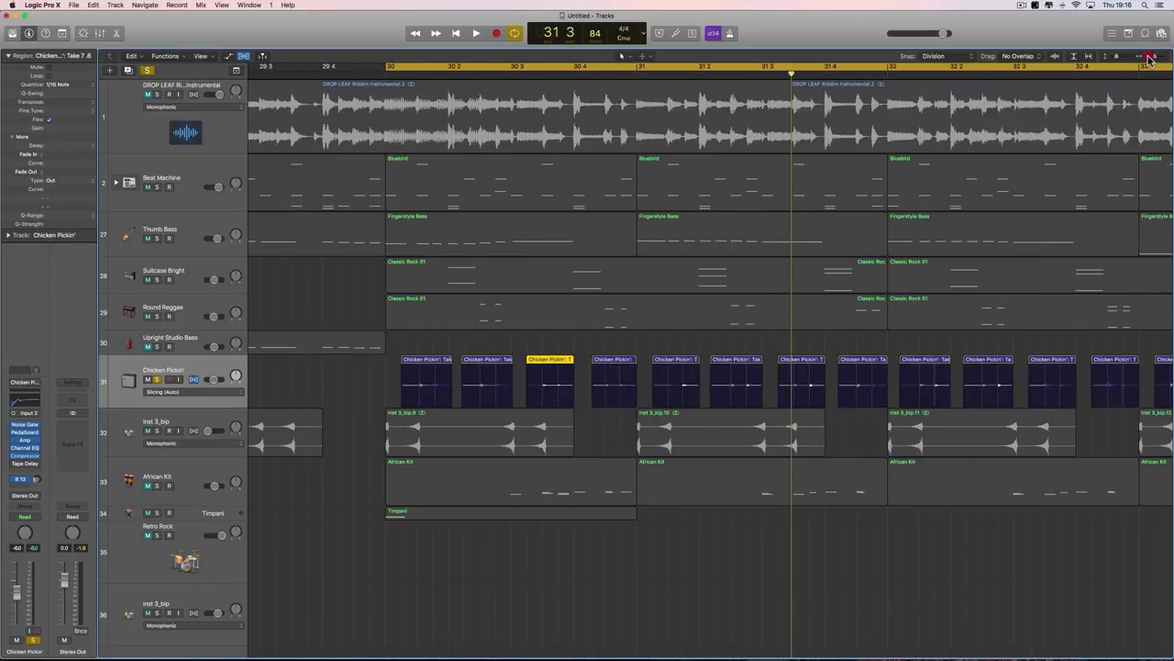
pyautogui.press('space')
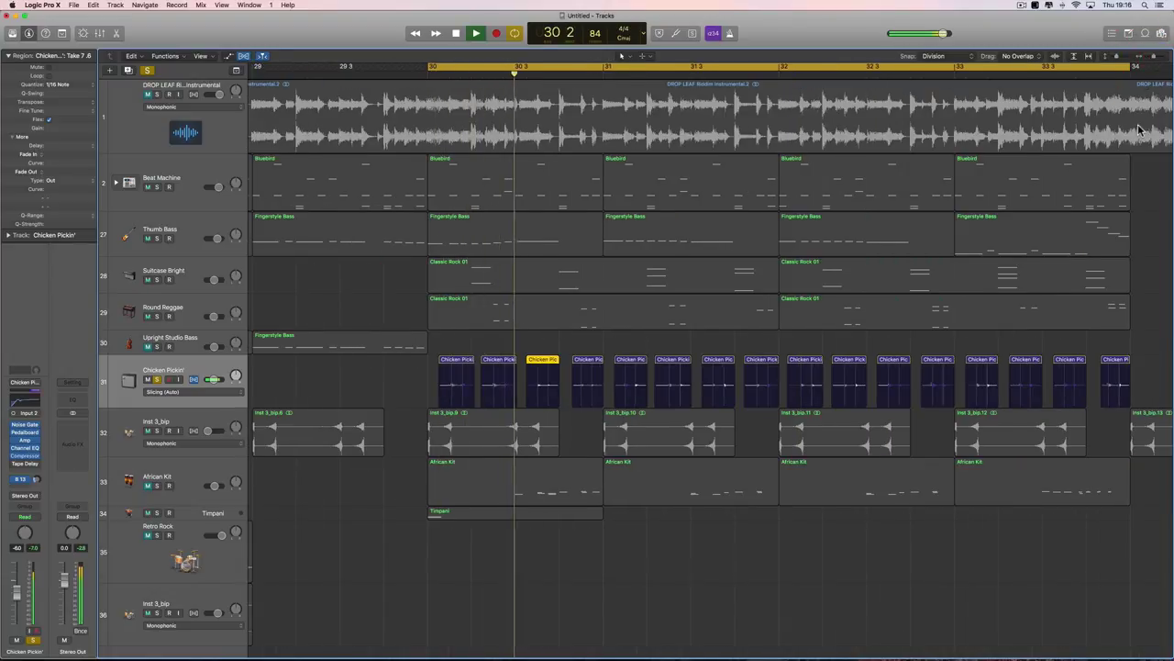
pyautogui.hscroll(3, 642, 367)
pyautogui.press('space')
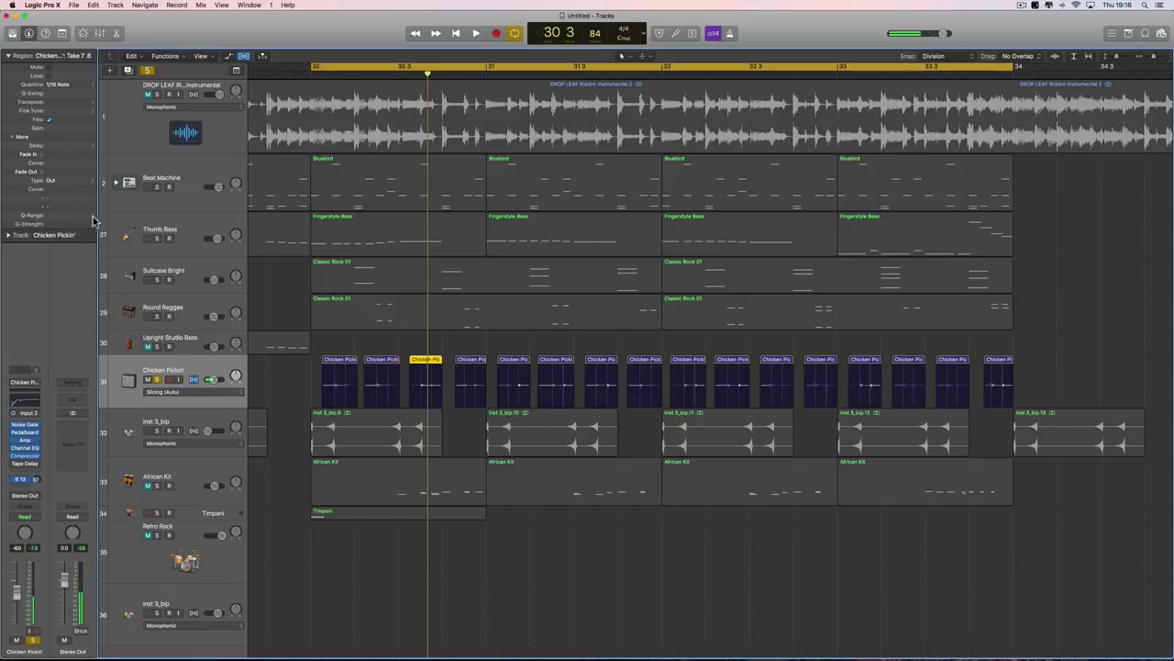
pyautogui.click(9, 56)
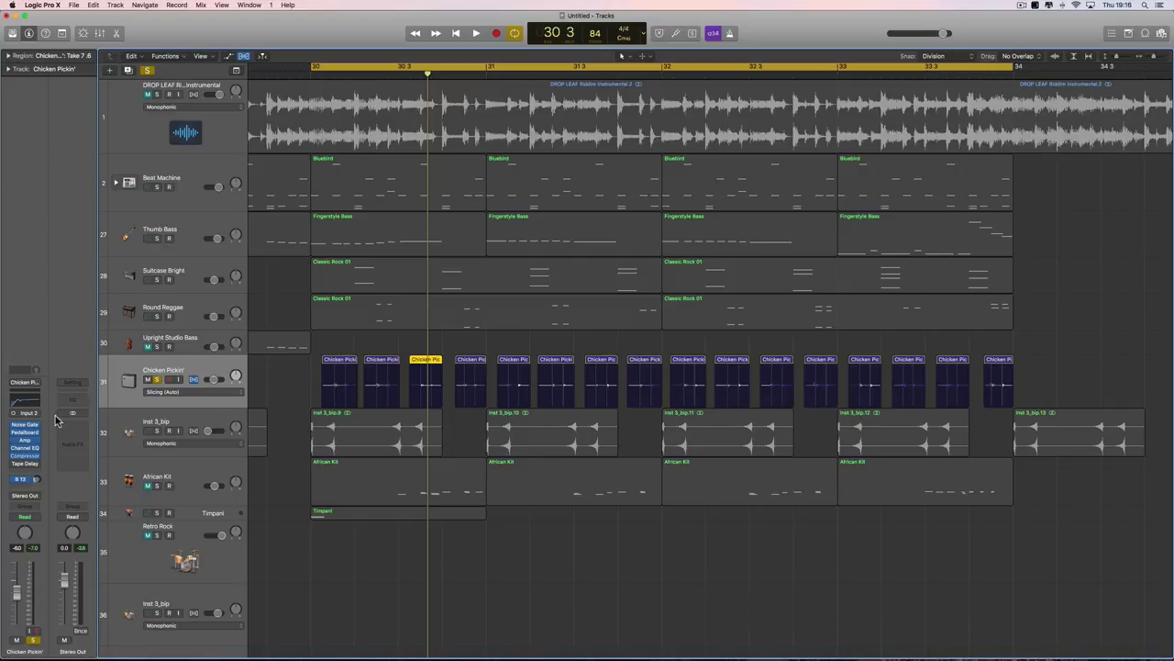
# - Examine the Silverface Combo settings in the Chicken Pickin' track's Amp Designer and close the plug-in
pyautogui.click(24, 440)
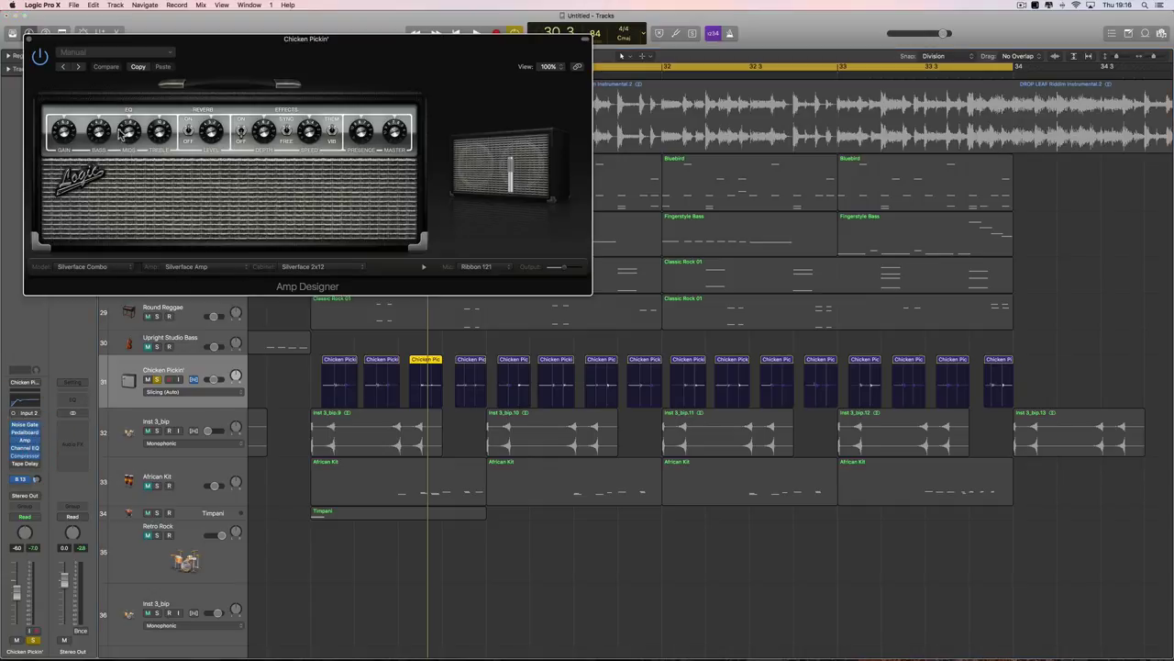
pyautogui.click(12, 34)
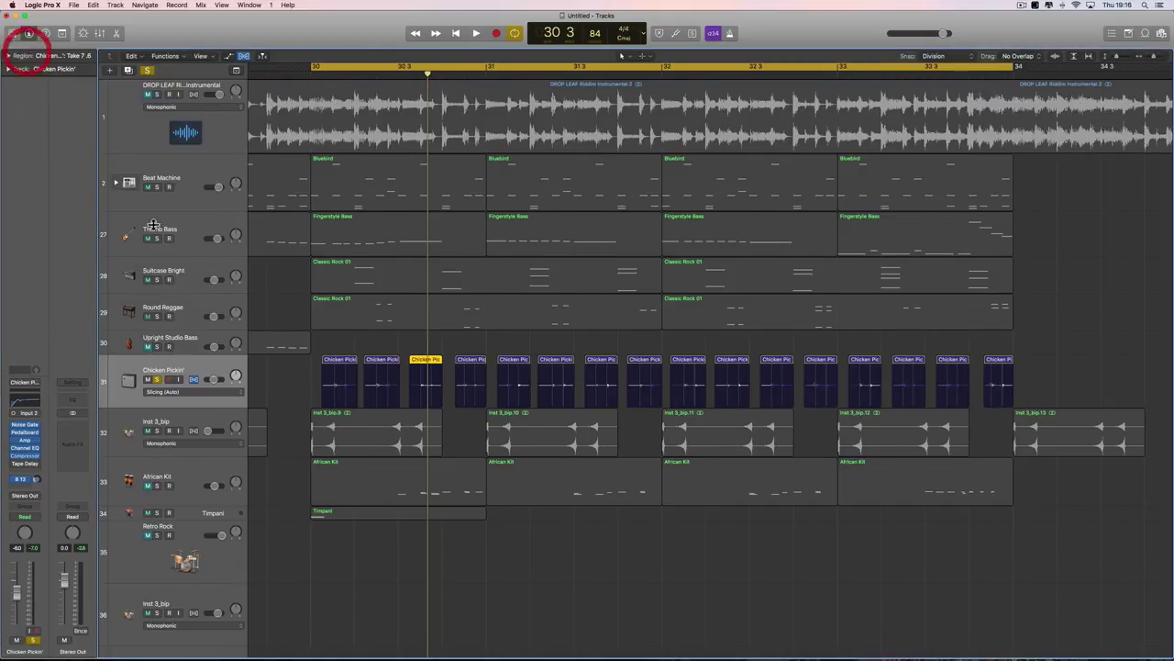
pyautogui.click(12, 34)
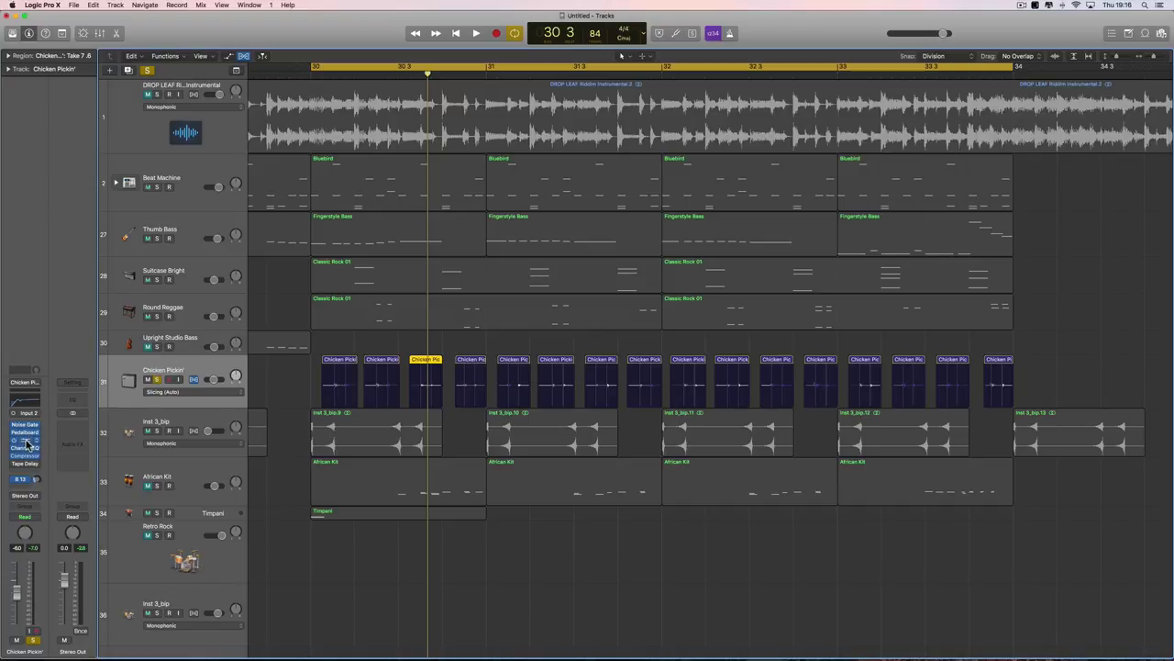
pyautogui.click(25, 441)
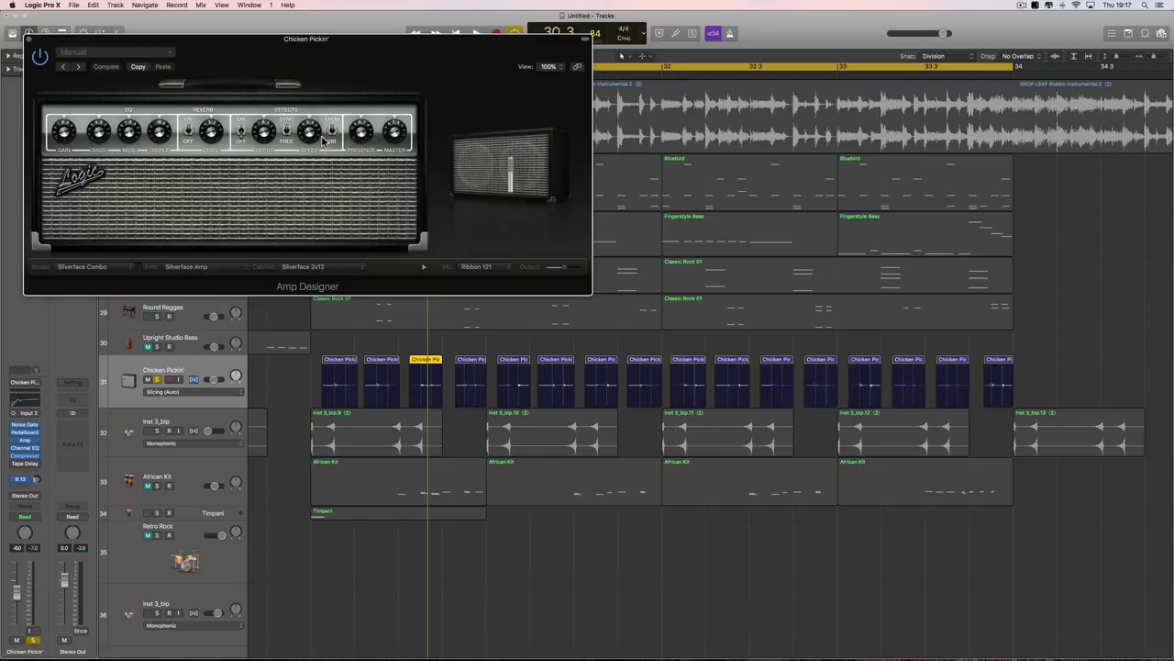
pyautogui.click(29, 42)
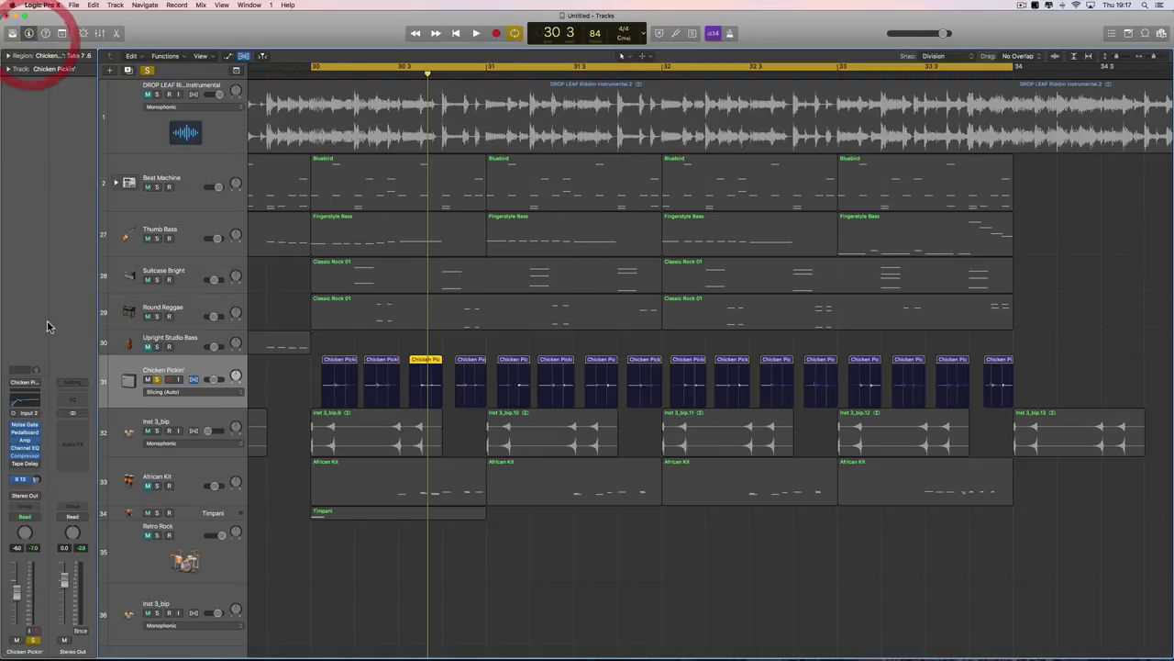
# - Open the Pedalboard on the Chicken Pickin' track and demonstrate the rocking motion of the first wah pedal
pyautogui.click(26, 433)
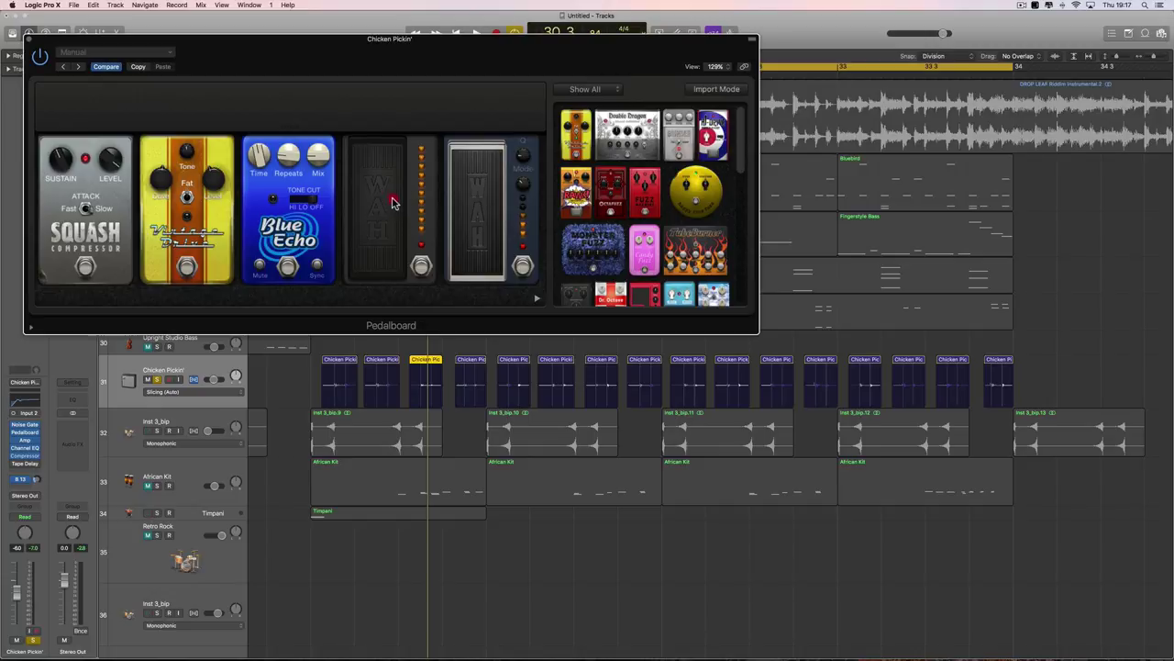
pyautogui.moveTo(391, 198); pyautogui.dragTo(392, 212)
pyautogui.click(392, 206)
pyautogui.moveTo(383, 211); pyautogui.dragTo(384, 223)
pyautogui.click(380, 205)
# - Demonstrate the Modern Wah's mode knob and its foot pedal in the Pedalboard
pyautogui.click(523, 187)
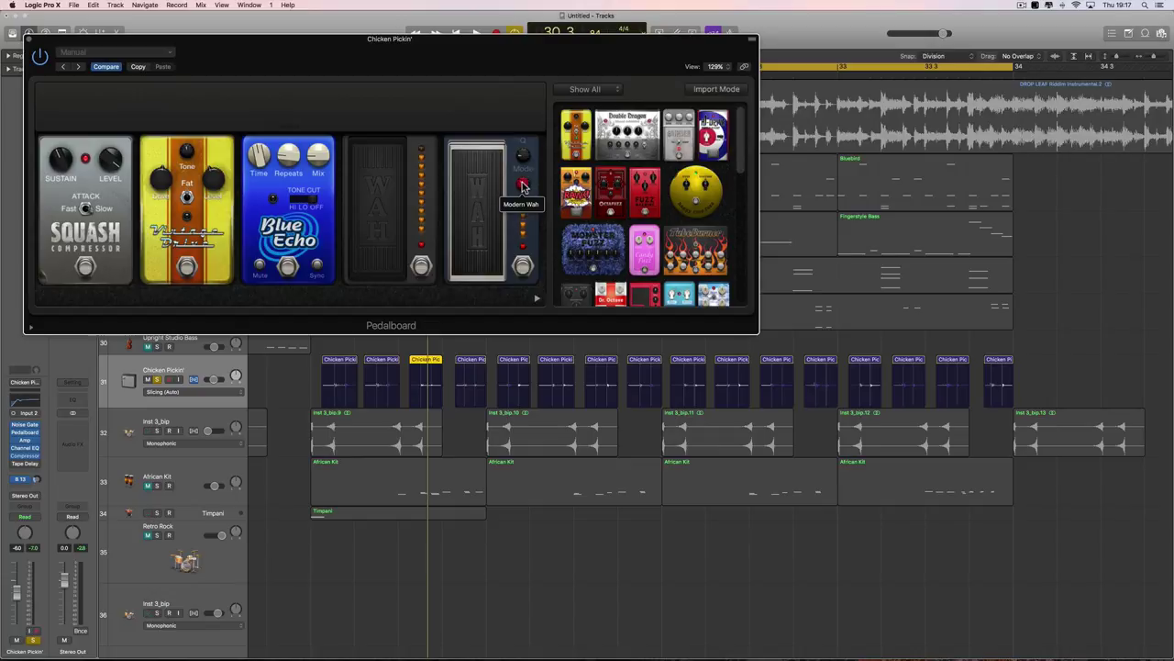
pyautogui.click(523, 184)
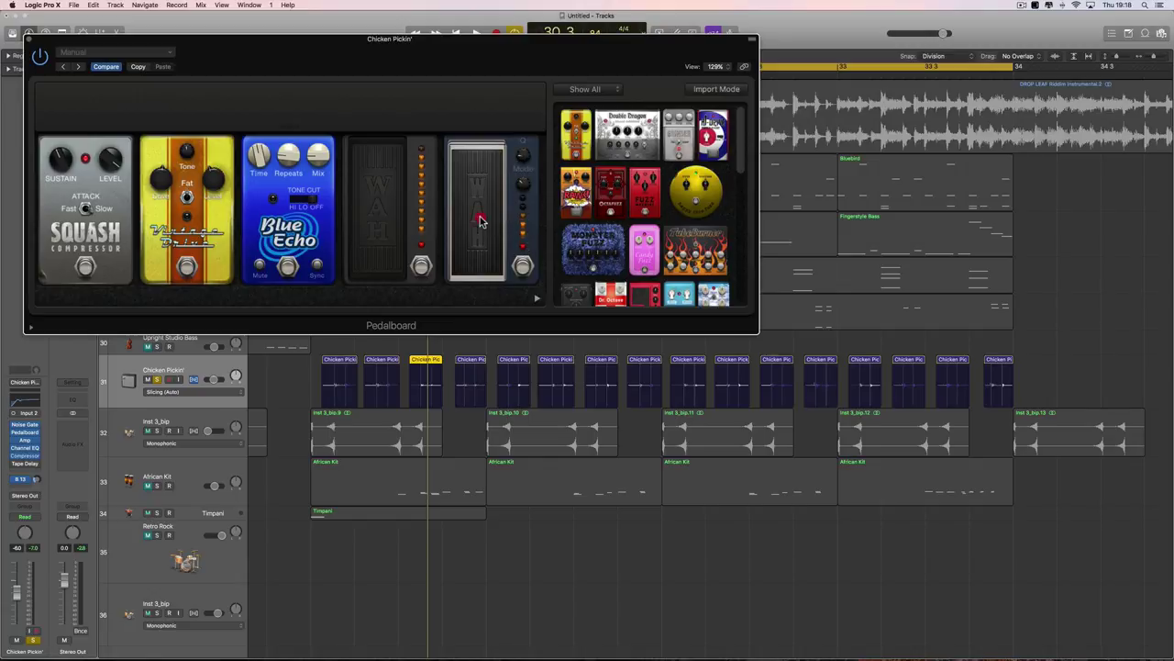
pyautogui.moveTo(479, 220); pyautogui.dragTo(525, 220)
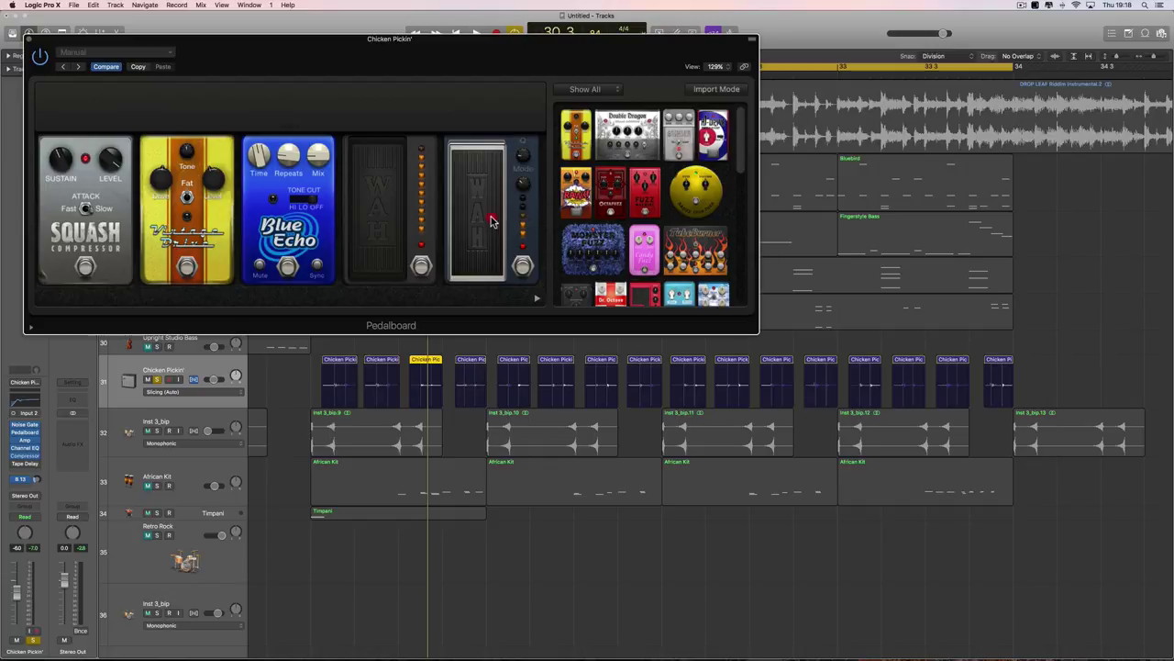
# - Close the Pedalboard plug-in and play back the soloed Chicken Pickin' guitar track
pyautogui.moveTo(492, 220); pyautogui.dragTo(487, 223)
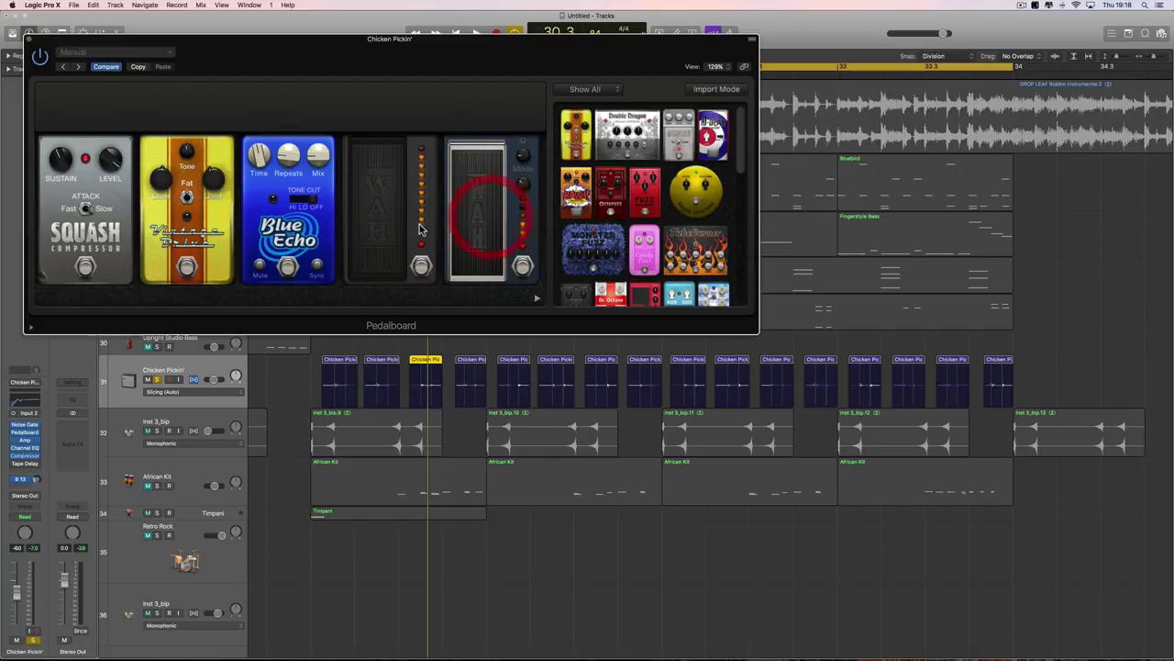
pyautogui.click(29, 40)
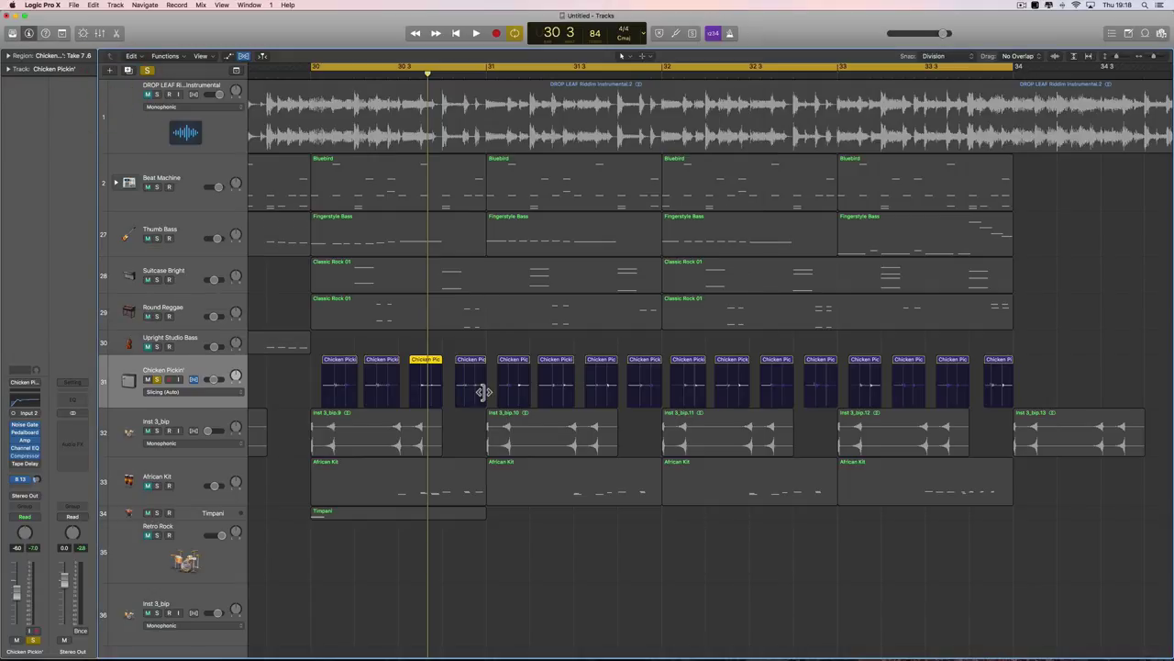
pyautogui.press('space')
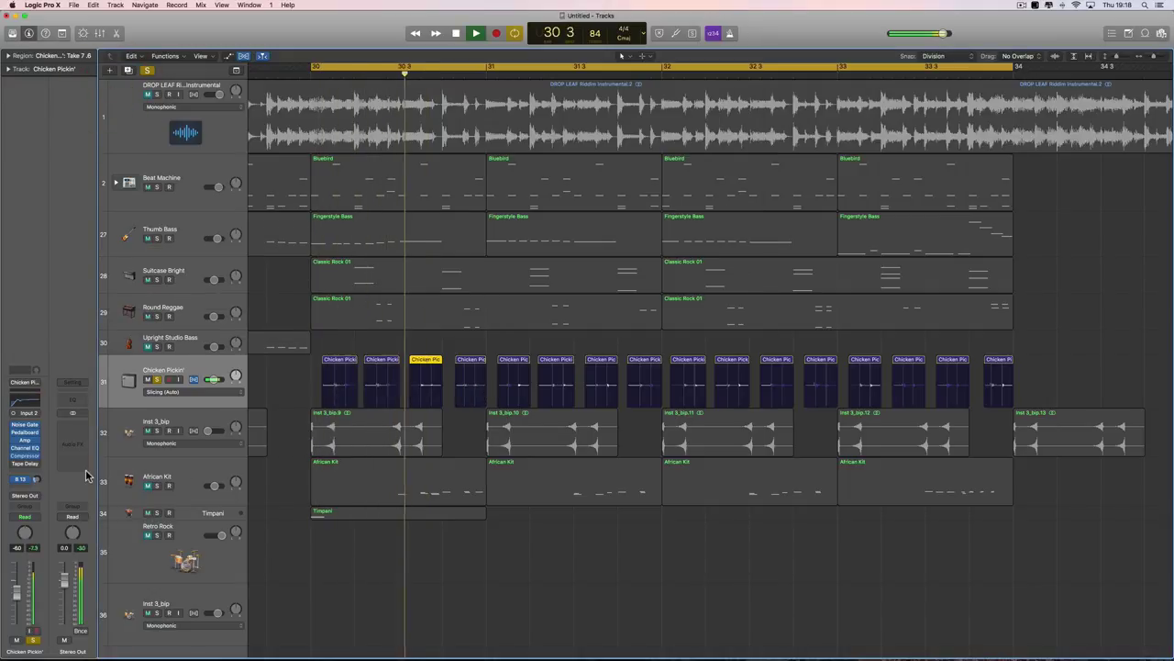
pyautogui.press('space')
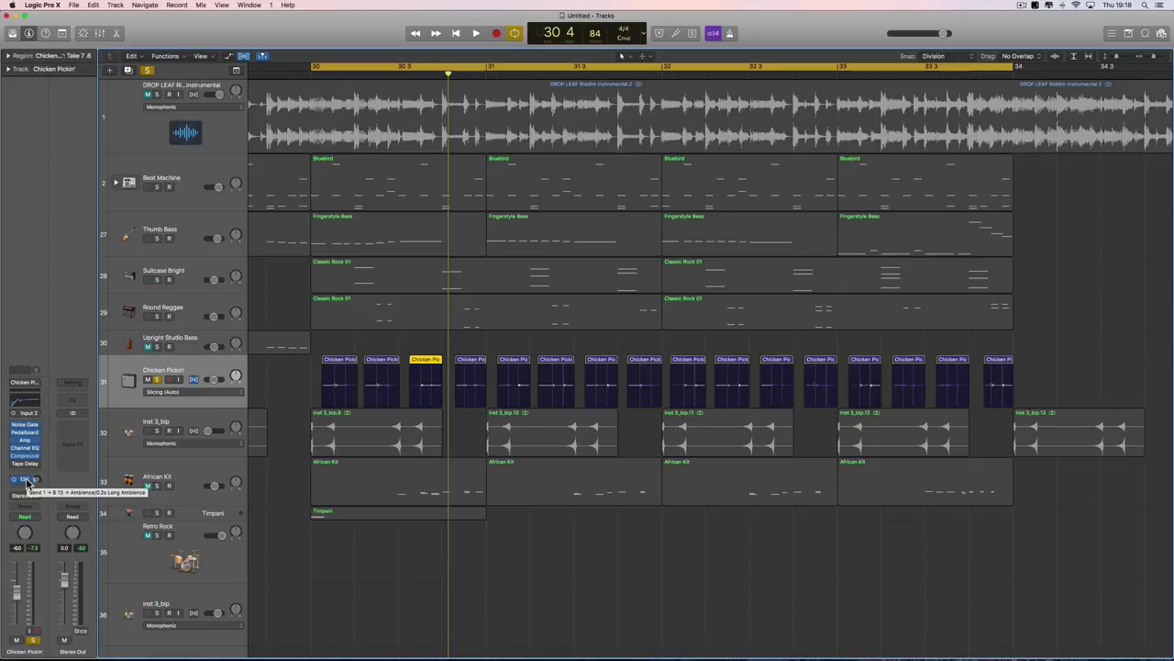
# - Inspect the Amp Designer settings on the Chicken Pickin' track, close the plug-in and deselect the guitar region
pyautogui.click(25, 446)
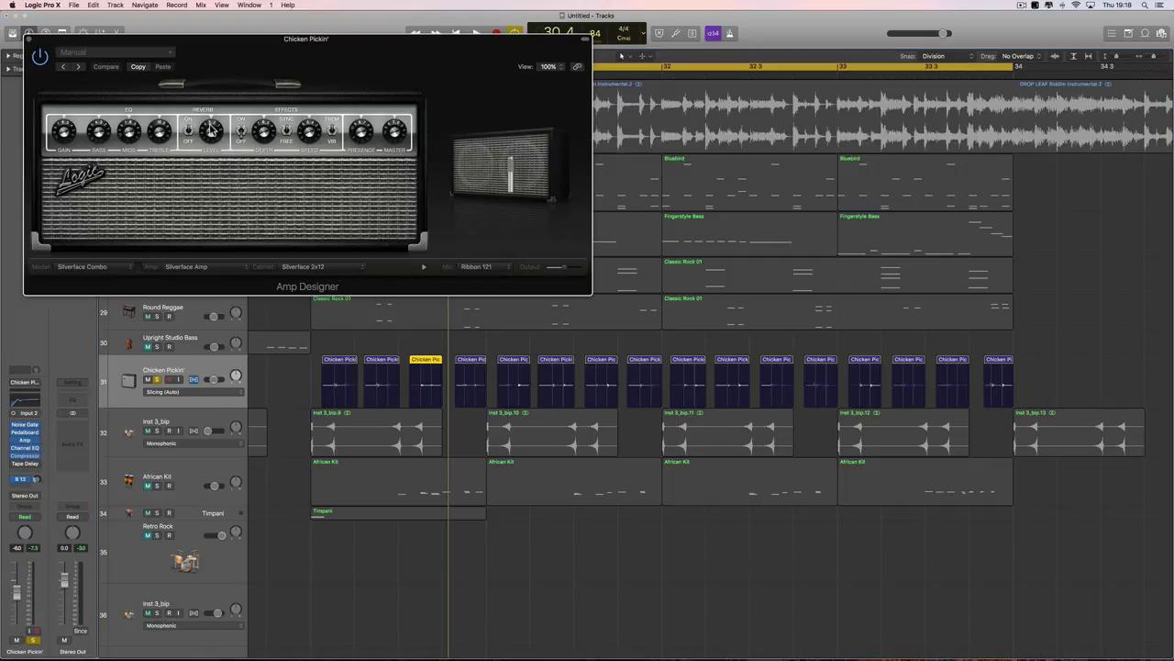
pyautogui.click(30, 41)
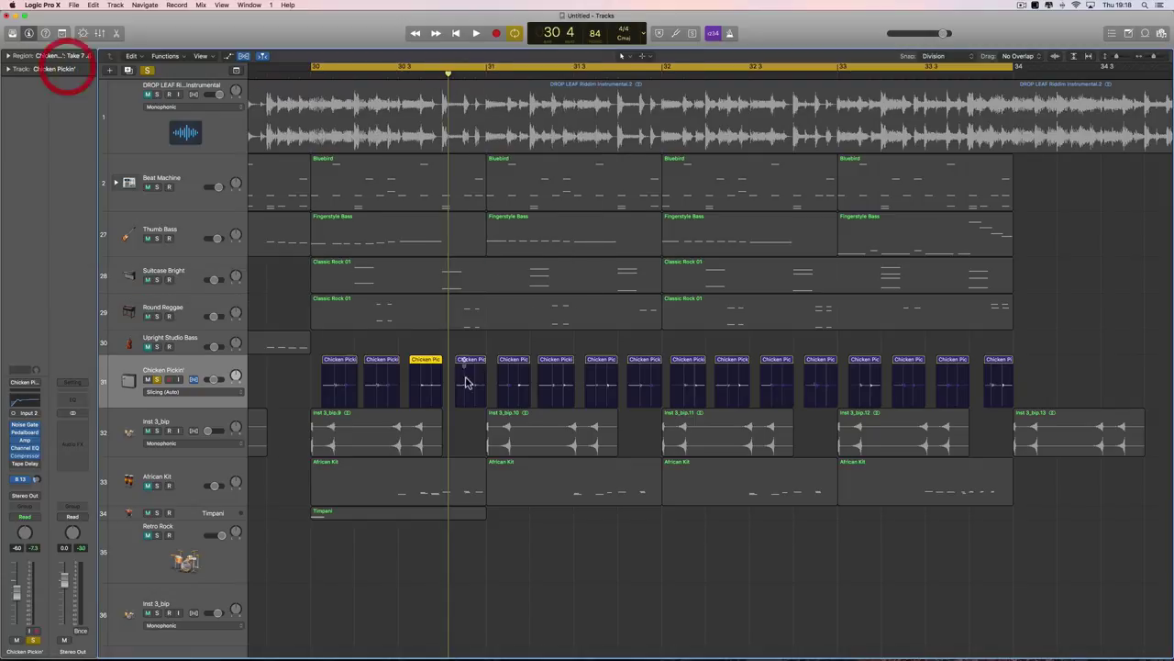
pyautogui.click(463, 445)
# - Play the loop and solo the Thumb Bass, Beat Machine and track 32 Inst 3_bip alongside the guitar
pyautogui.press('space')
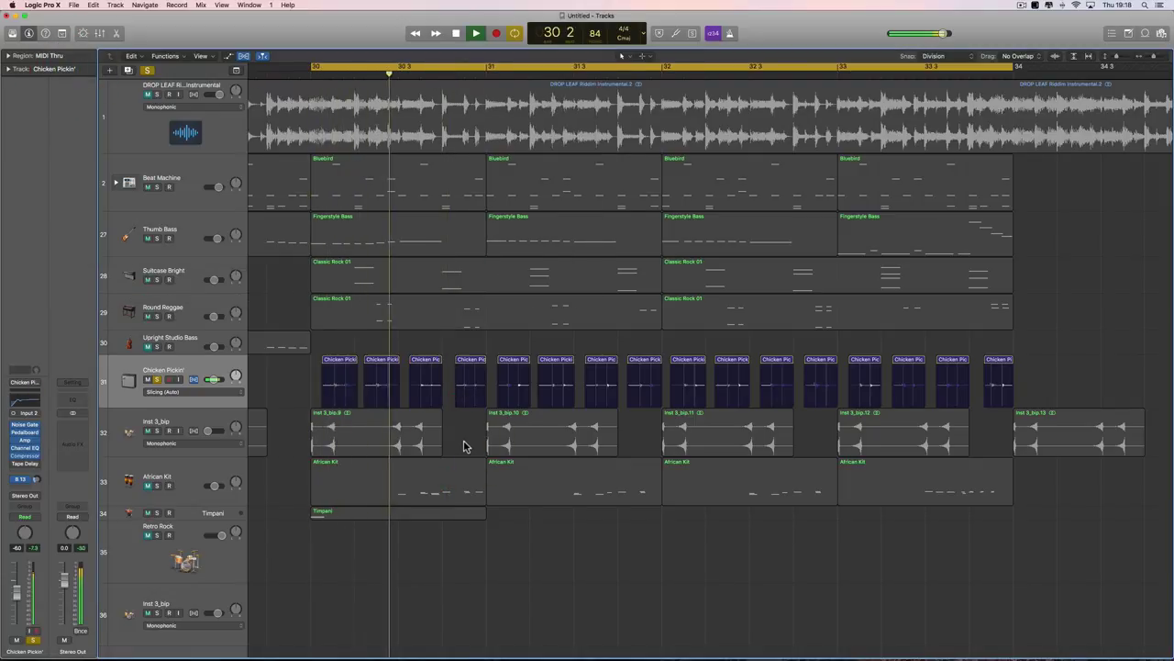
pyautogui.click(157, 239)
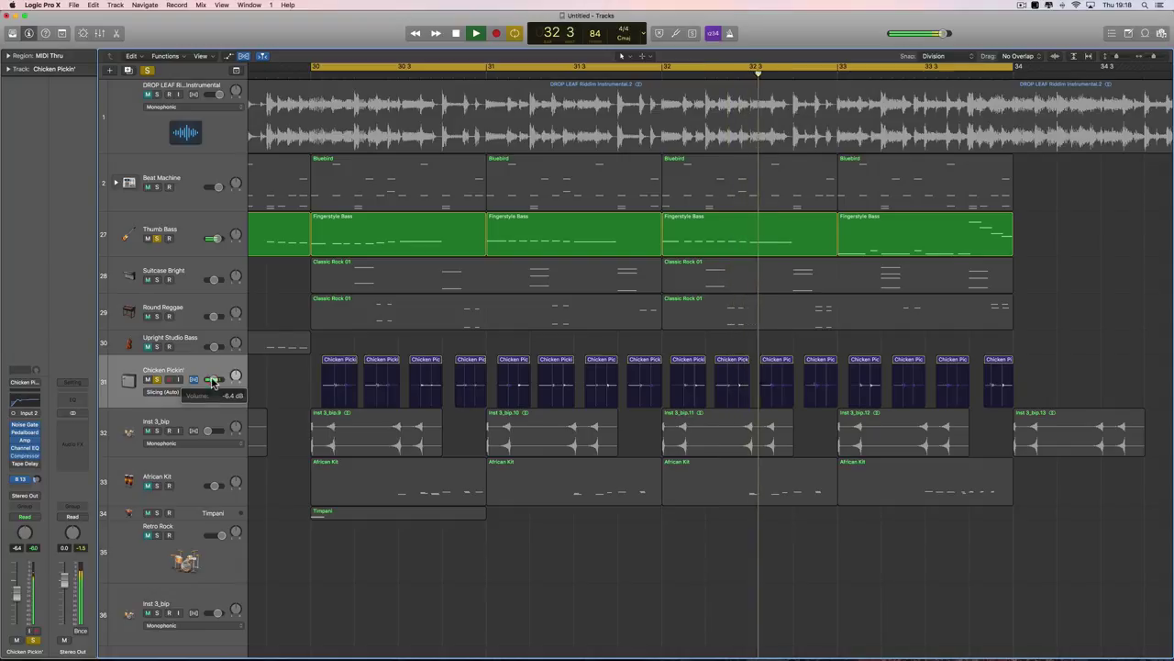
pyautogui.click(157, 187)
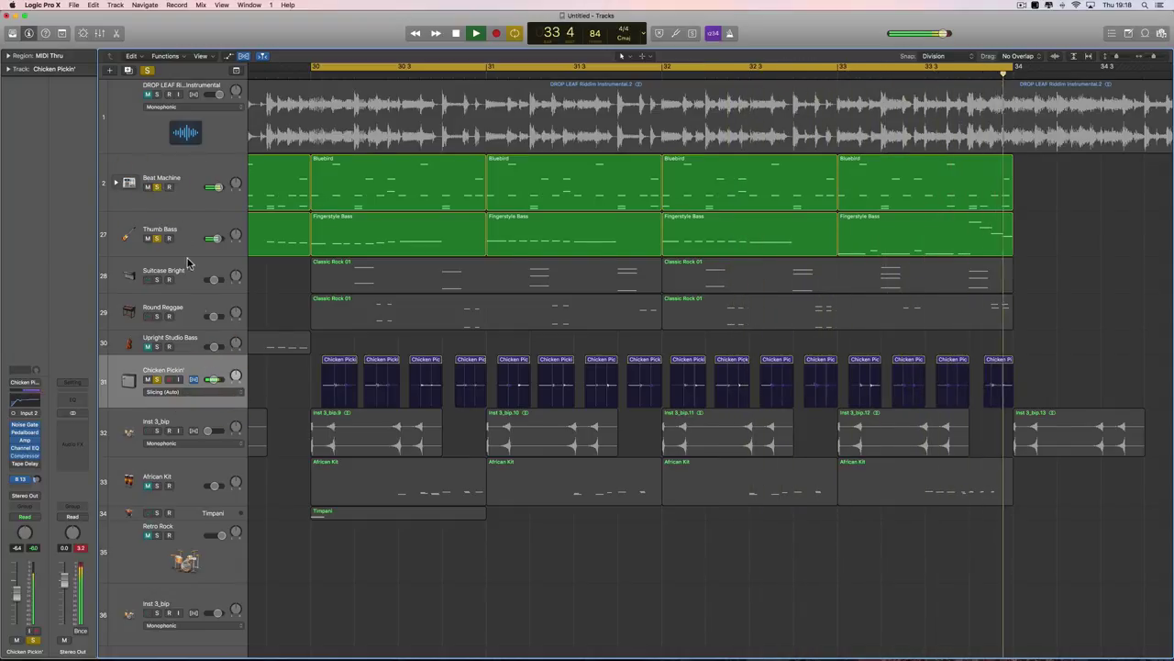
pyautogui.click(157, 430)
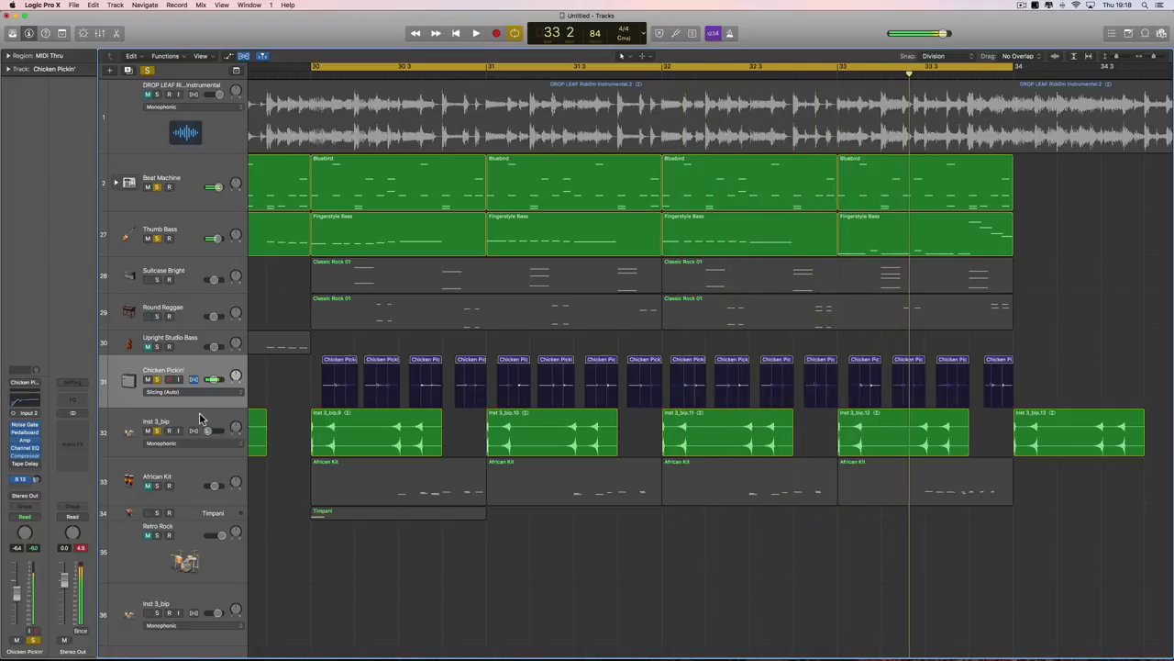
pyautogui.press('space')
# - Select the first Classic Rock 01 regions on Suitcase Bright and Round Reggae and view the notes in the Piano Roll
pyautogui.click(190, 276)
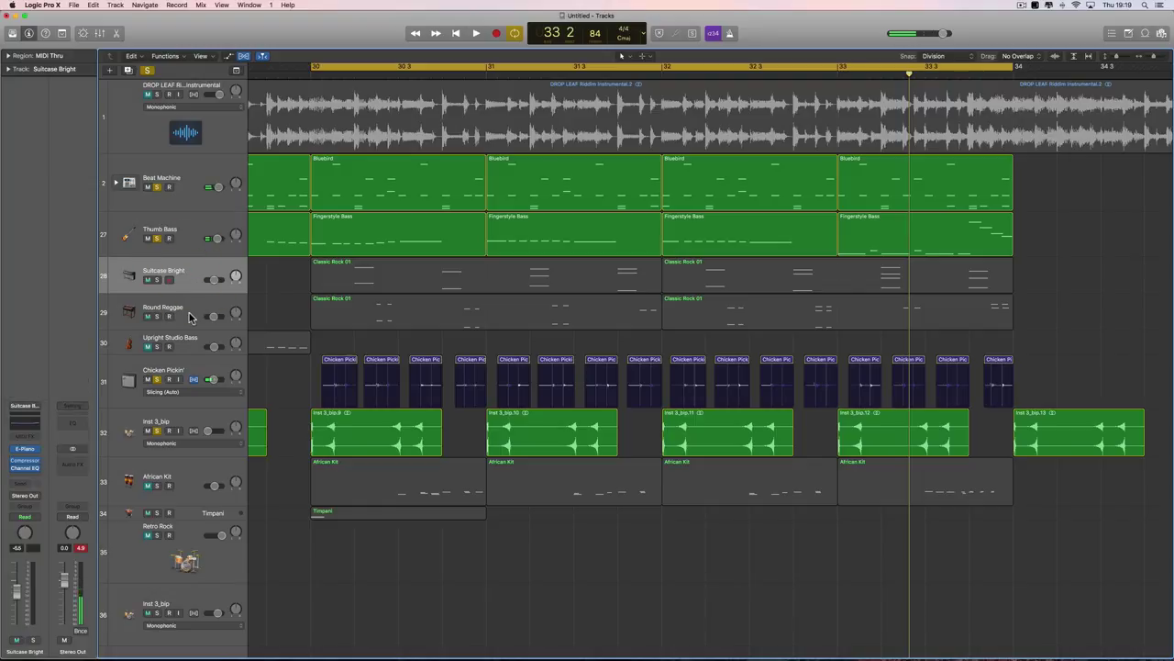
pyautogui.click(189, 315)
pyautogui.click(188, 276)
pyautogui.moveTo(307, 273); pyautogui.dragTo(486, 303)
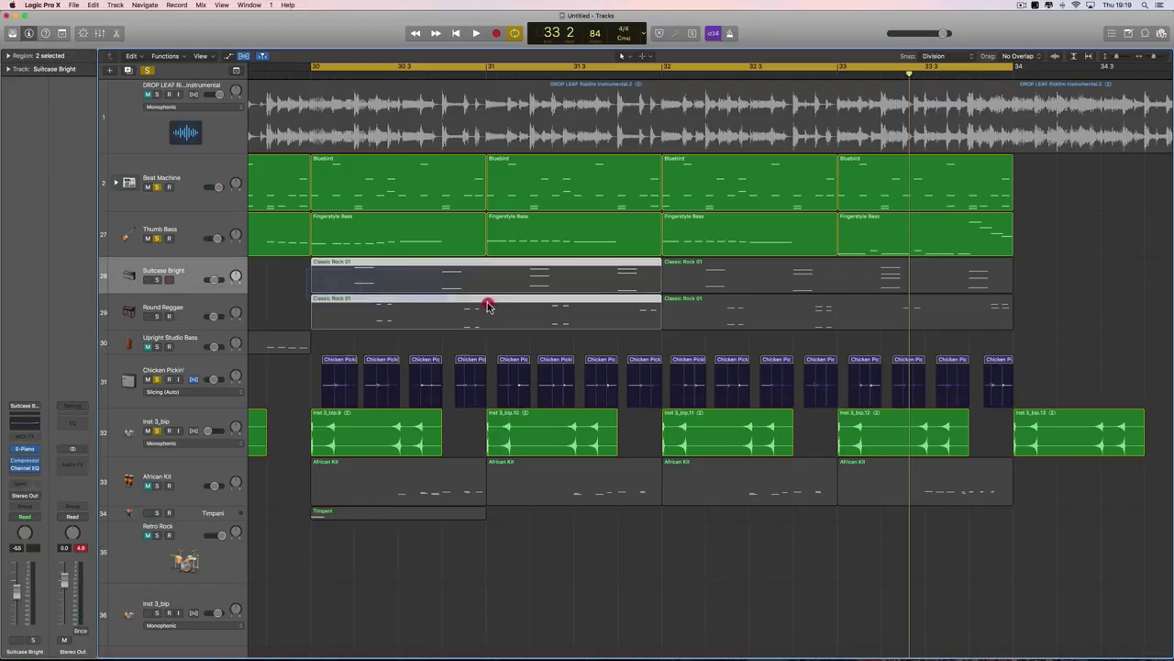
pyautogui.doubleClick(480, 282)
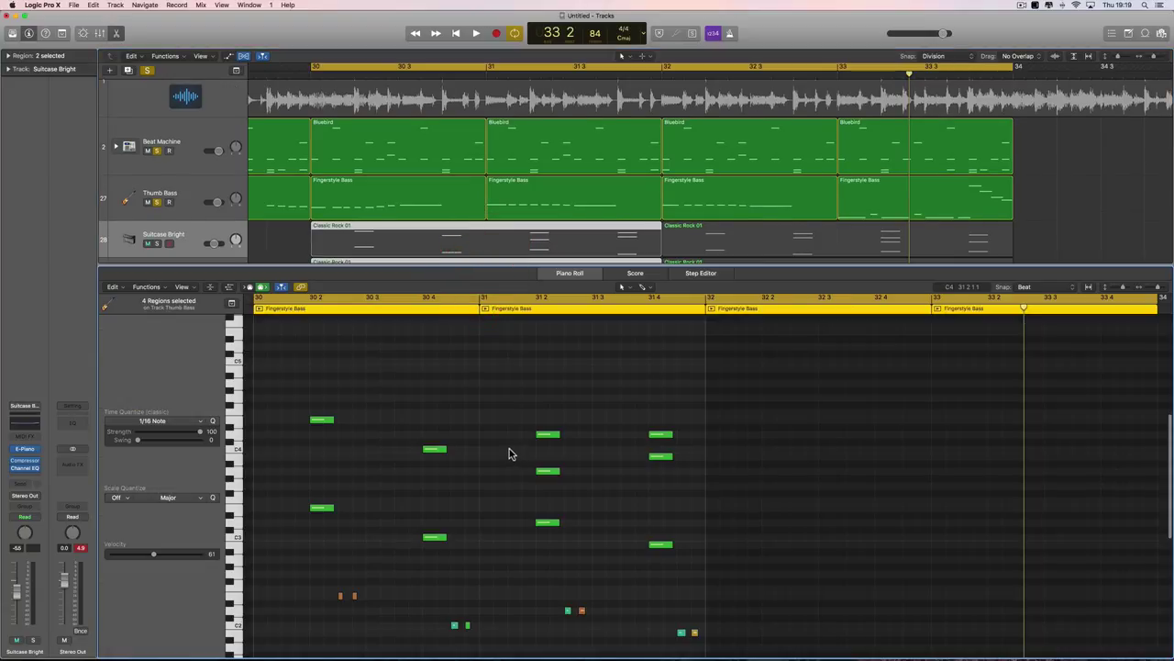
pyautogui.scroll(-4, 509, 450)
pyautogui.hscroll(-3, 506, 450)
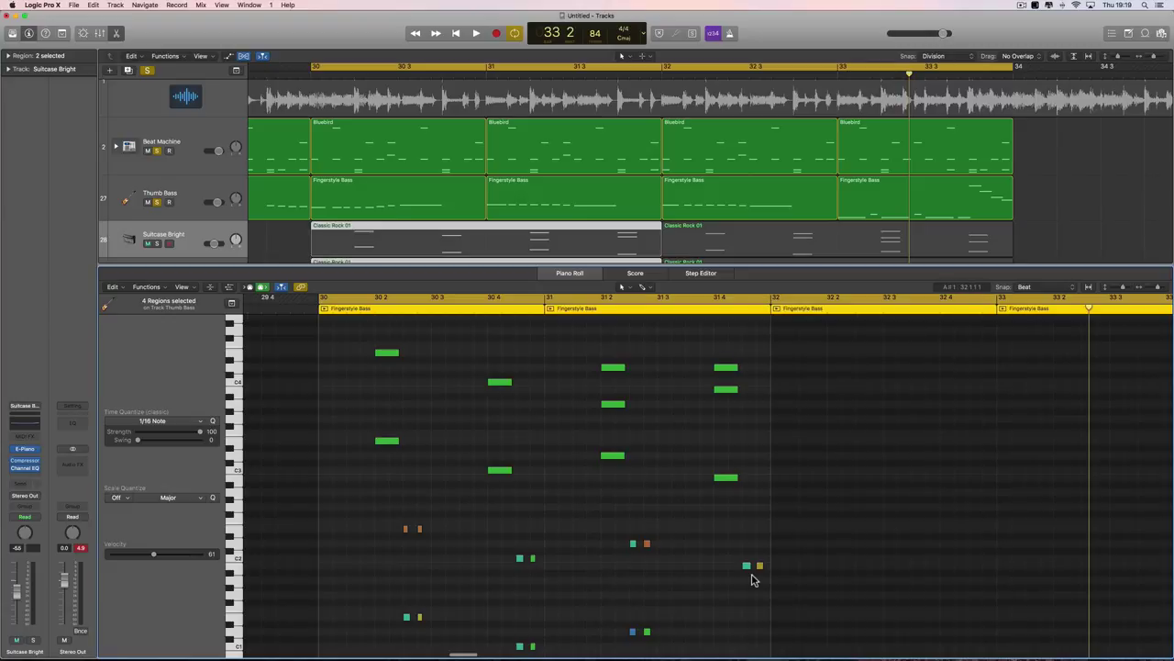
# - Solo the Suitcase Bright and Round Reggae tracks and audition them with the other soloed parts
pyautogui.press('space')
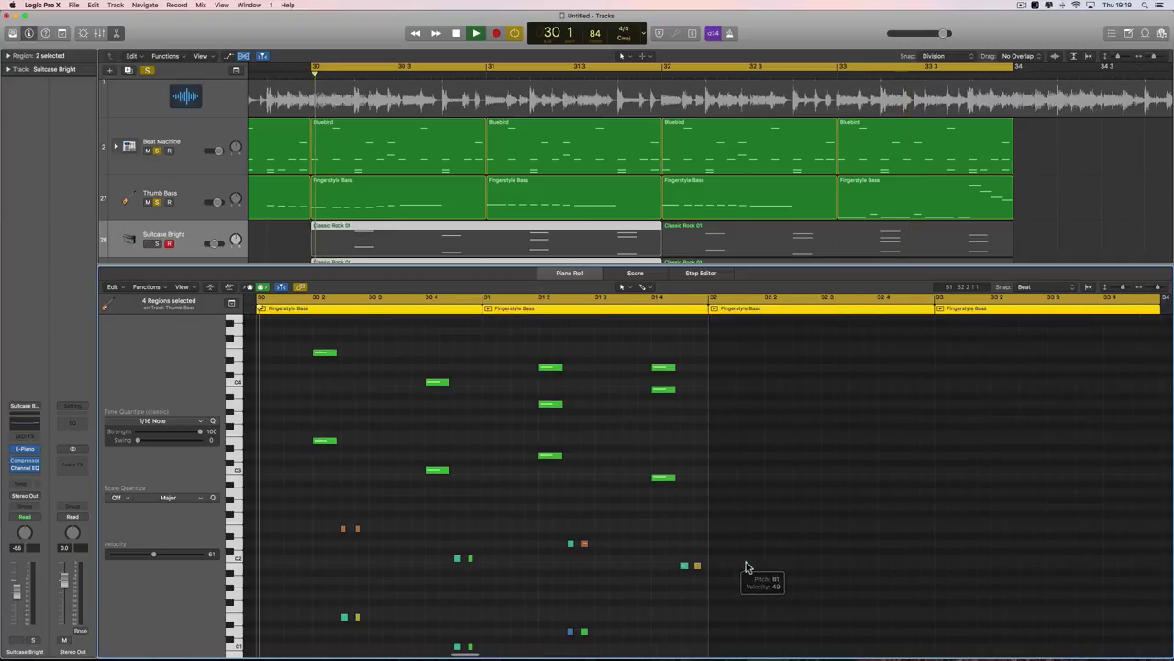
pyautogui.press('space')
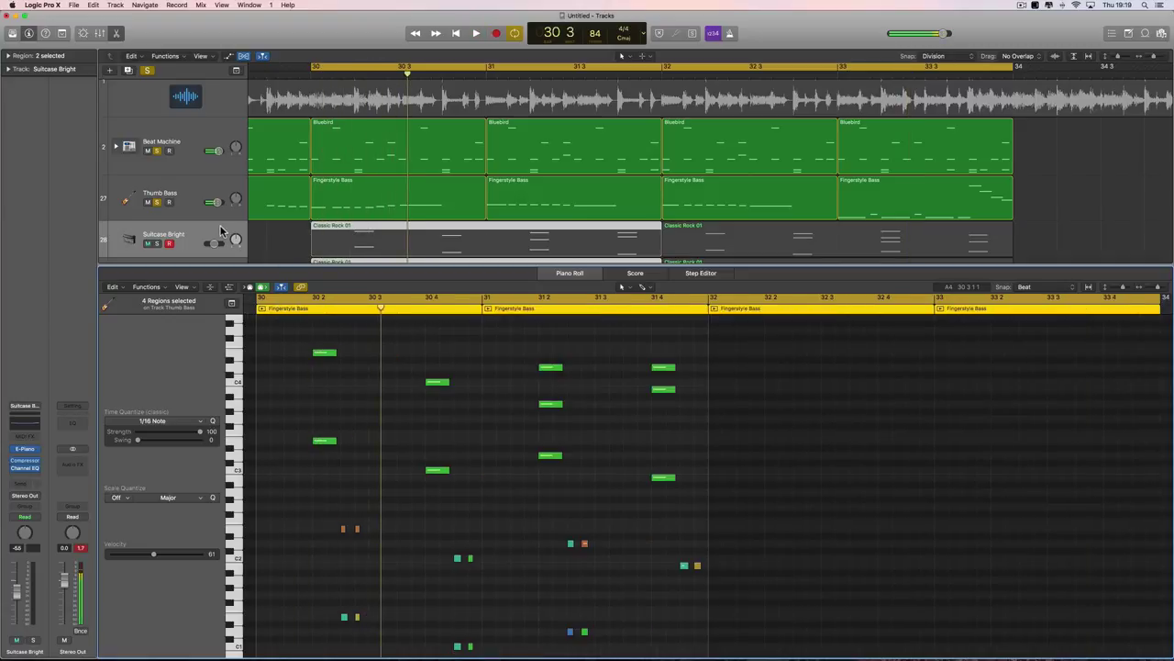
pyautogui.scroll(-3, 224, 232)
pyautogui.click(154, 147)
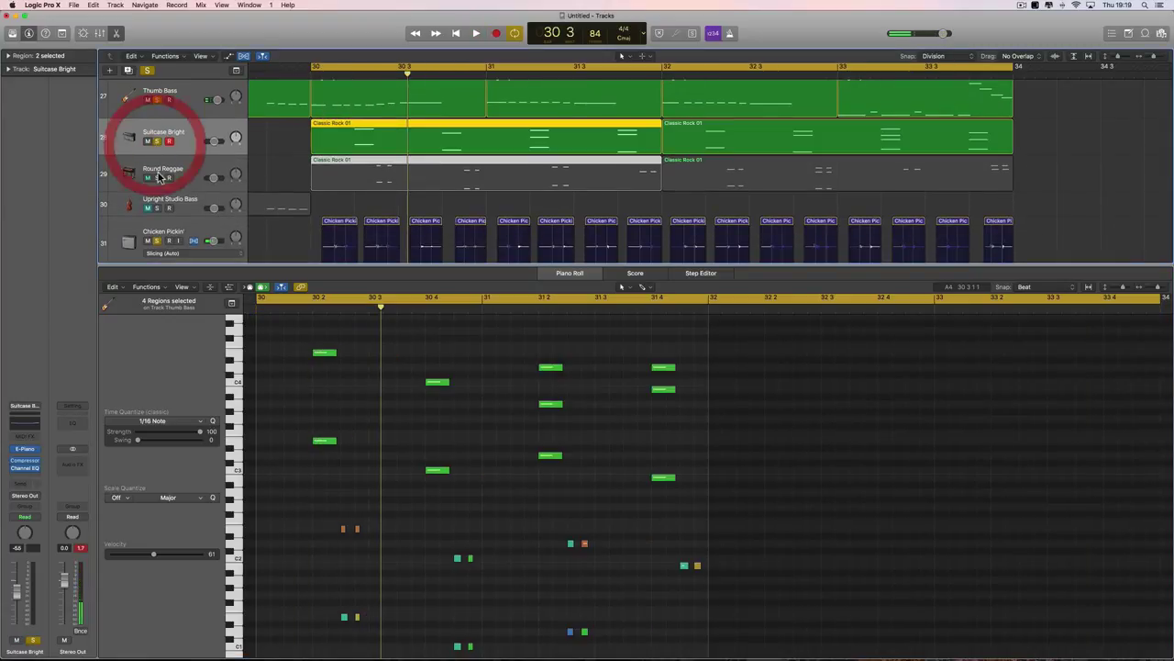
pyautogui.keyDown('shift'); pyautogui.click(158, 177); pyautogui.keyUp('shift')
pyautogui.press('space')
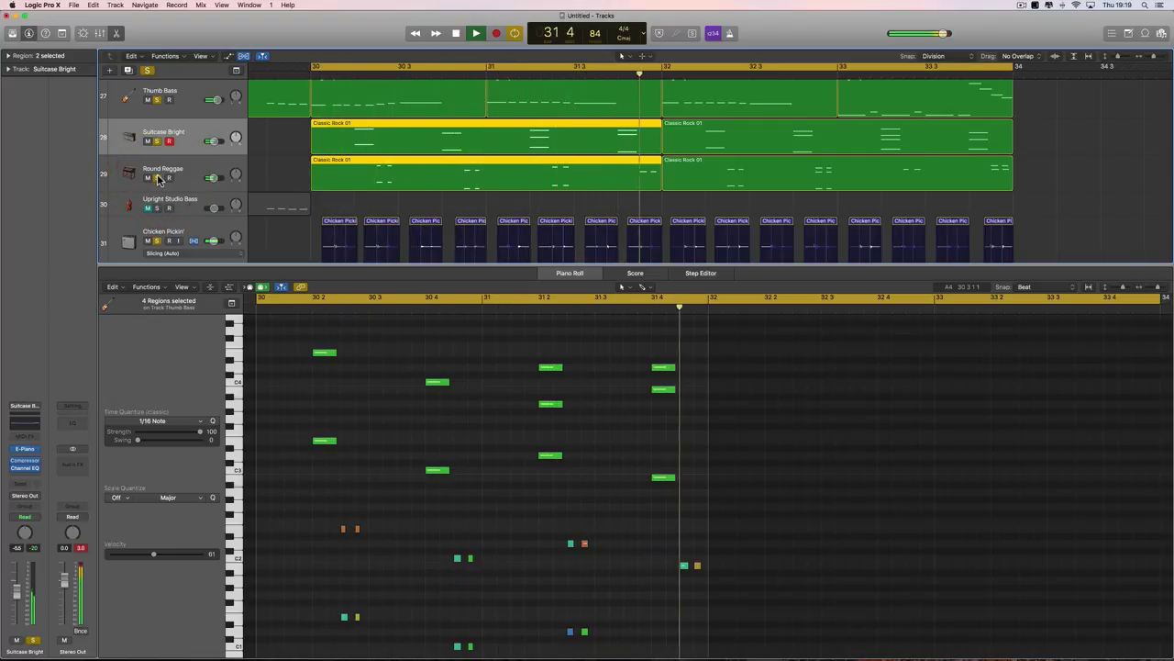
pyautogui.press('space')
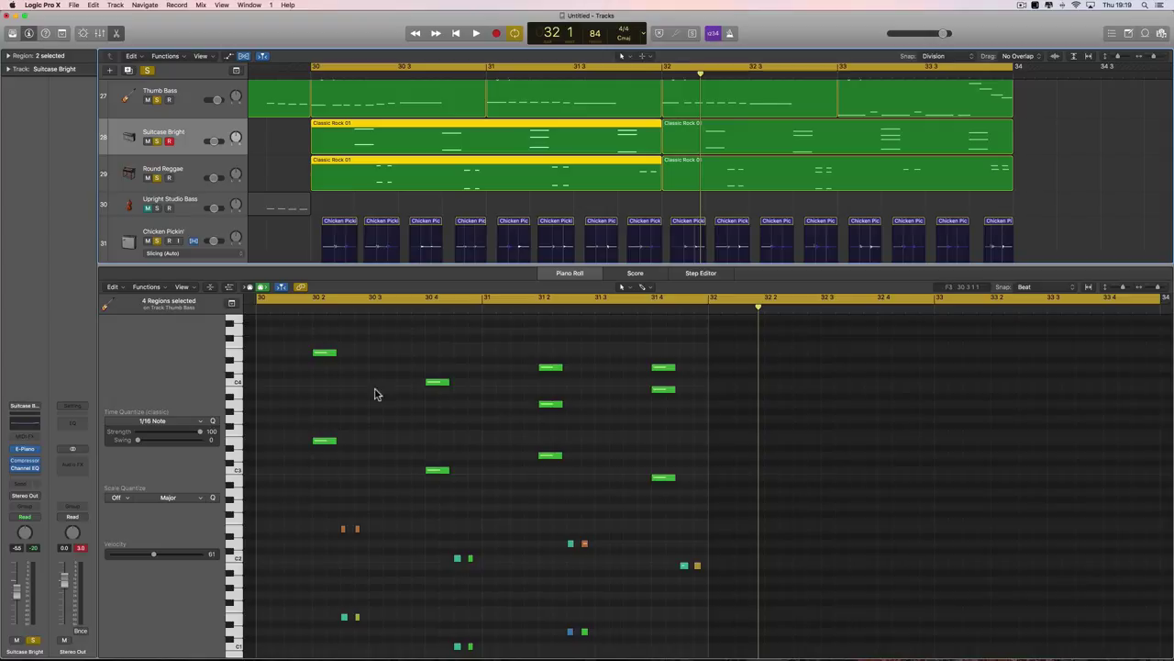
# - Show only the first Suitcase Bright region in the Piano Roll, unsolo Round Reggae and play the loop
pyautogui.click(378, 136)
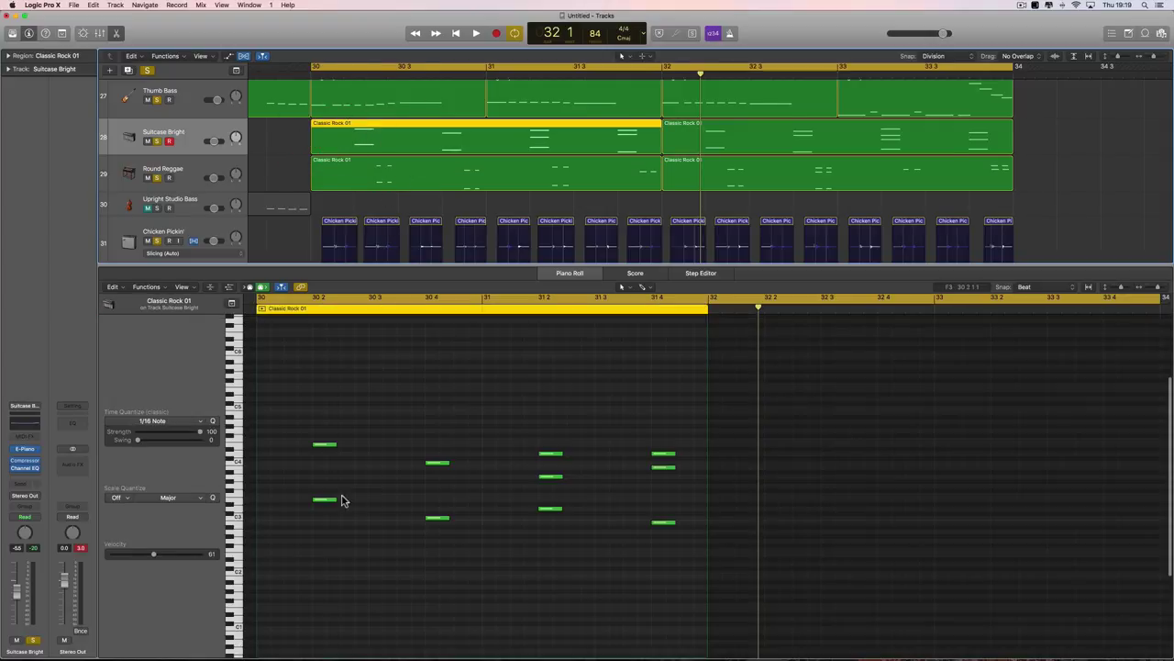
pyautogui.click(157, 177)
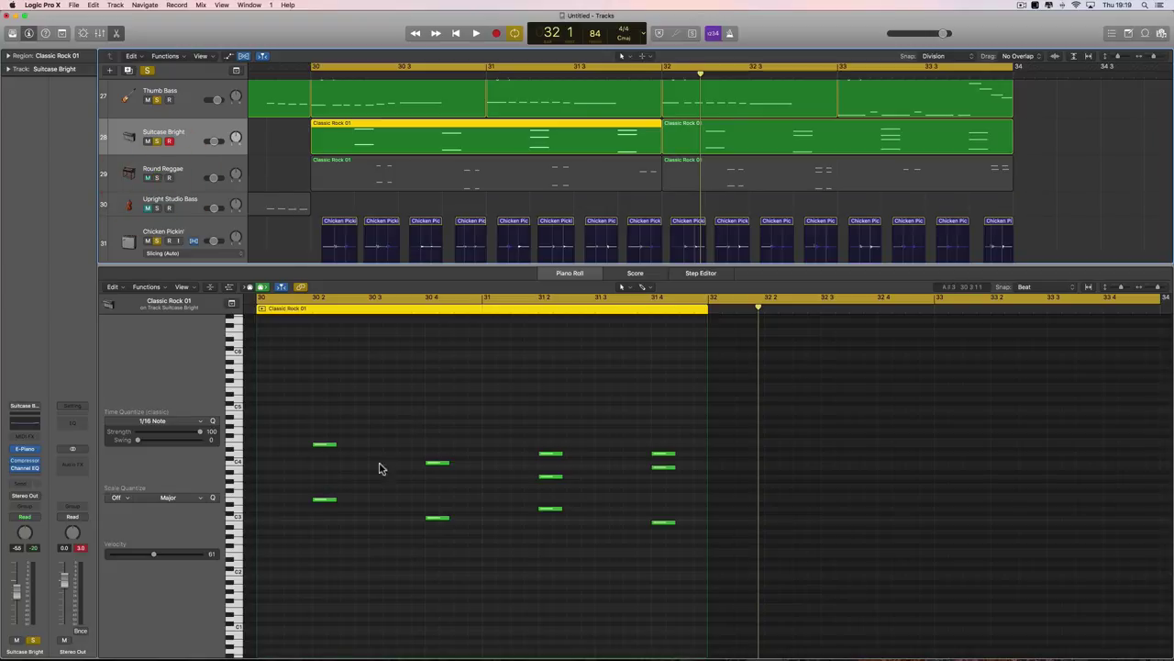
pyautogui.press('space')
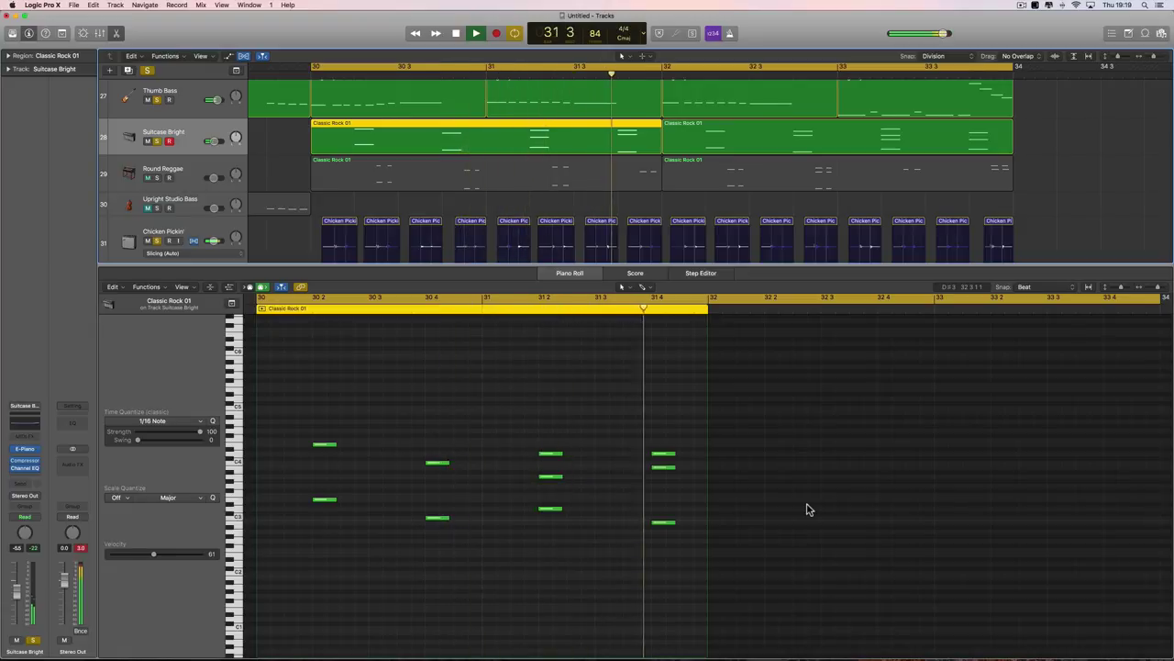
pyautogui.press('space')
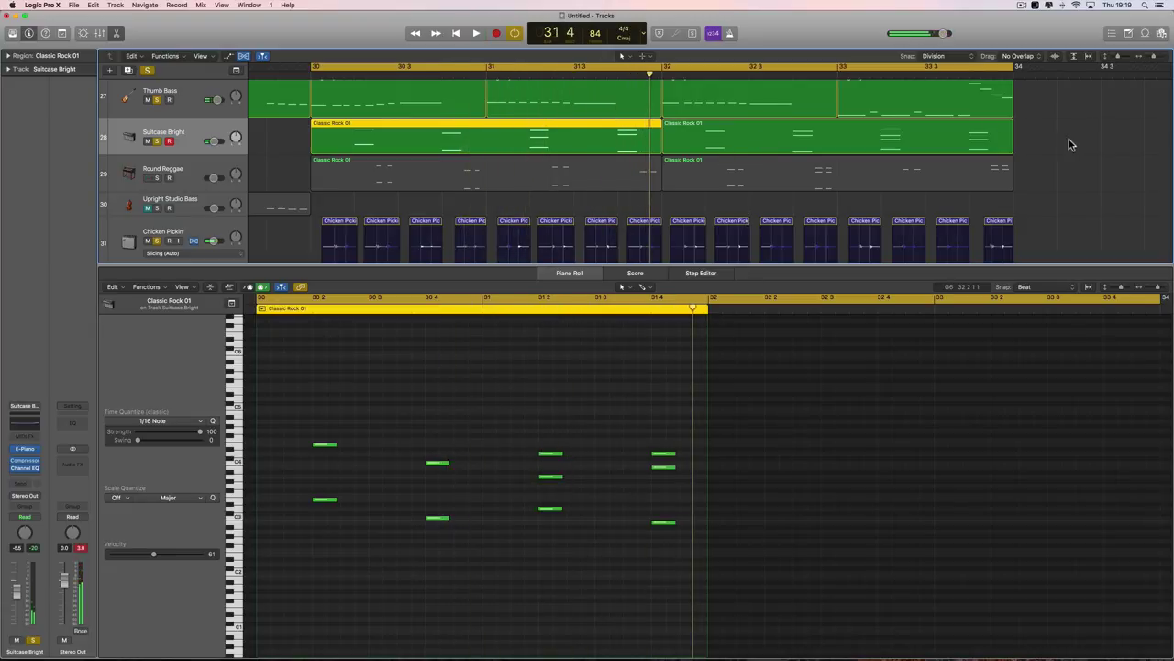
# - Select both Classic Rock 01 regions on the Suitcase Bright track to display all their chords in the Piano Roll
pyautogui.click(718, 140)
pyautogui.keyDown('shift'); pyautogui.click(628, 140); pyautogui.keyUp('shift')
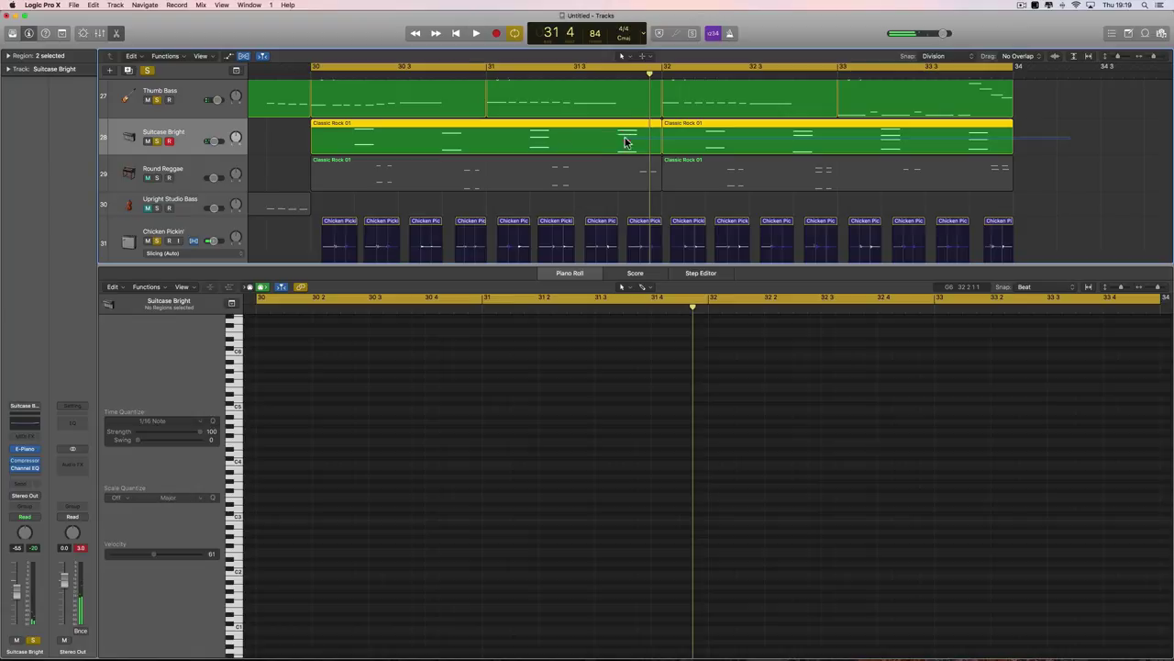
pyautogui.click(1154, 291)
pyautogui.hscroll(2, 830, 438)
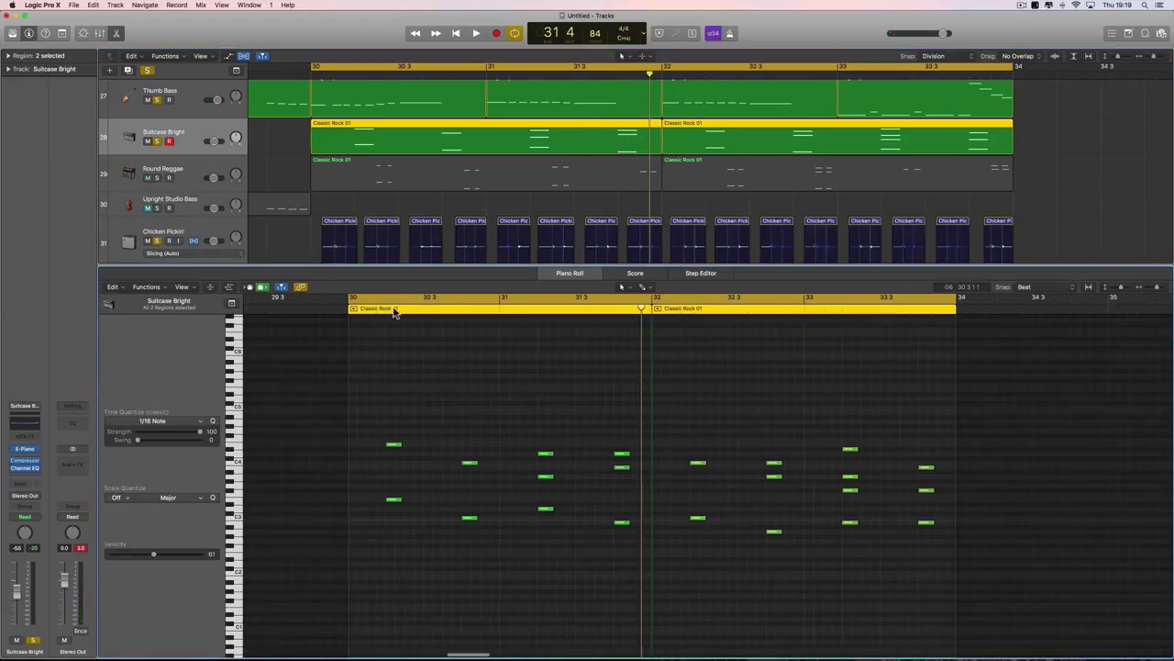
# - Play the loop from bar 30 and raise the Suitcase Bright track's volume to -3.8 dB
pyautogui.click(343, 307)
pyautogui.hscroll(1, 986, 471)
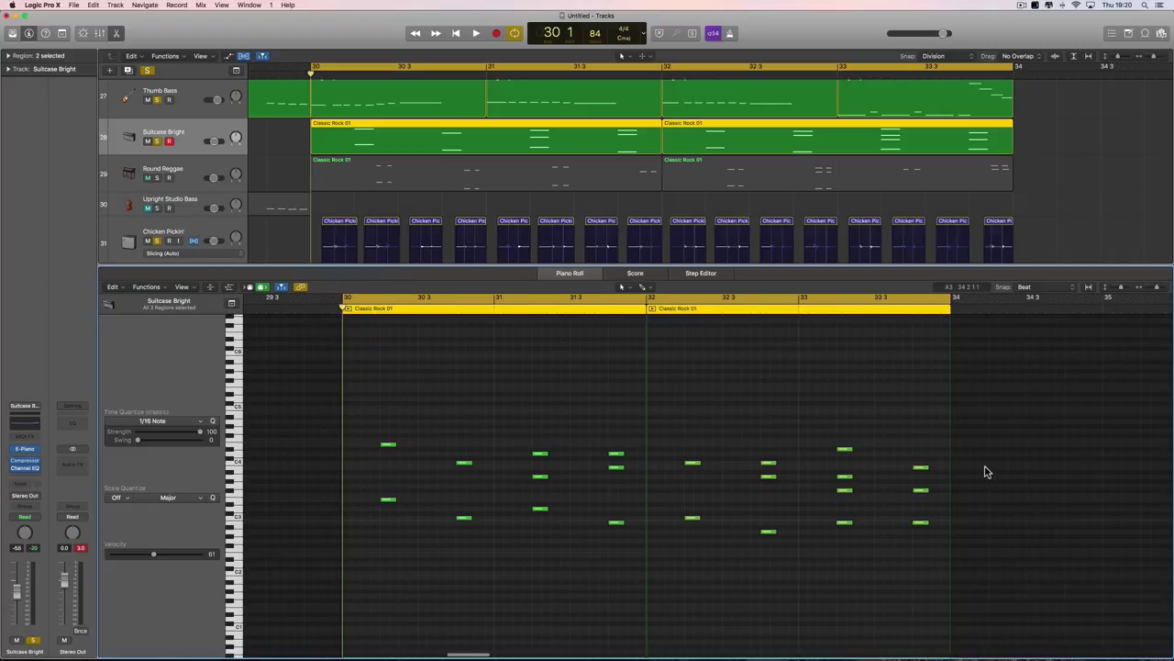
pyautogui.press('space')
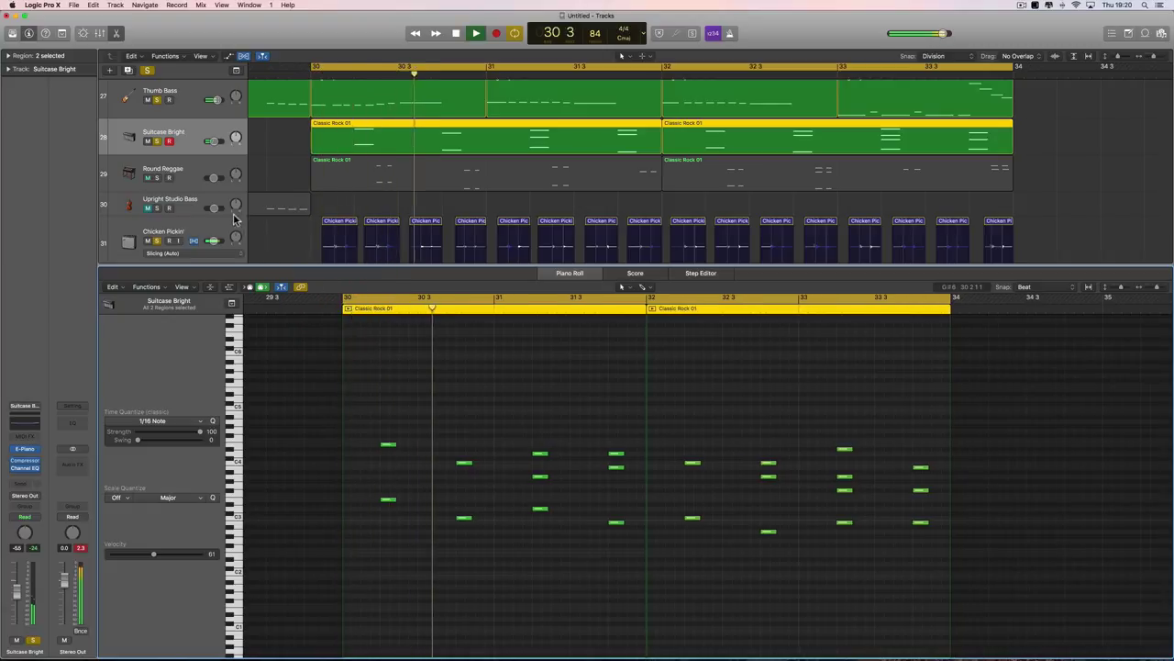
pyautogui.moveTo(212, 141); pyautogui.dragTo(223, 145)
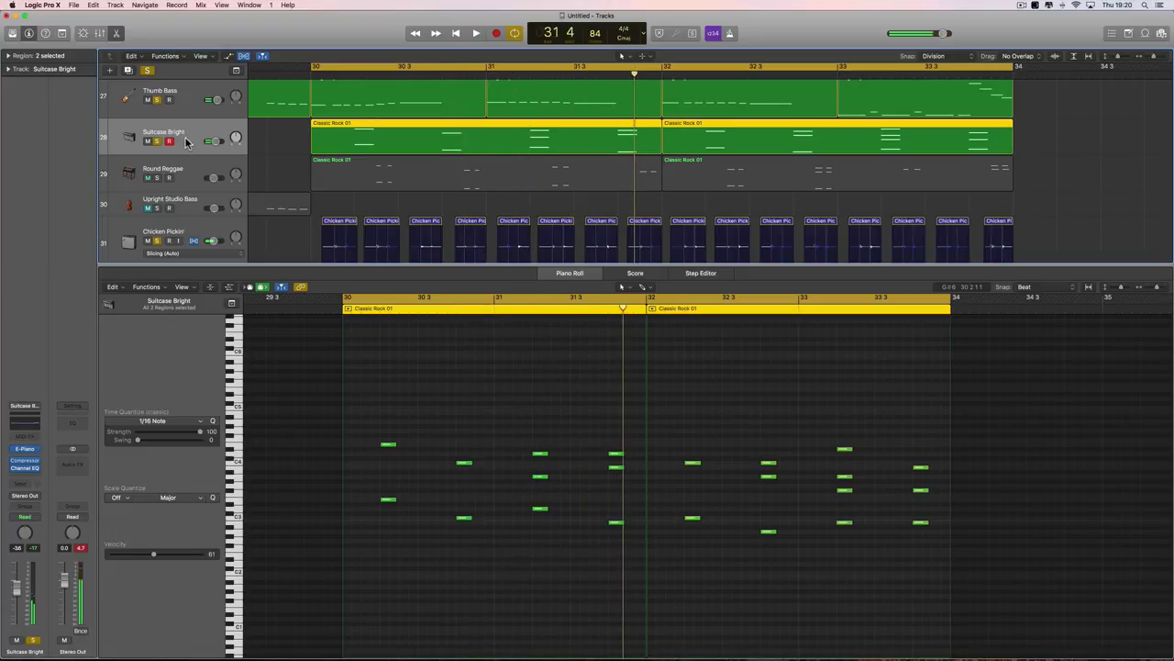
# - Locate the Suitcase Bright patch in the Library under Legacy, Logic, 05 Keyboards, 01 Electric Pianos, and play the loop
pyautogui.click(13, 33)
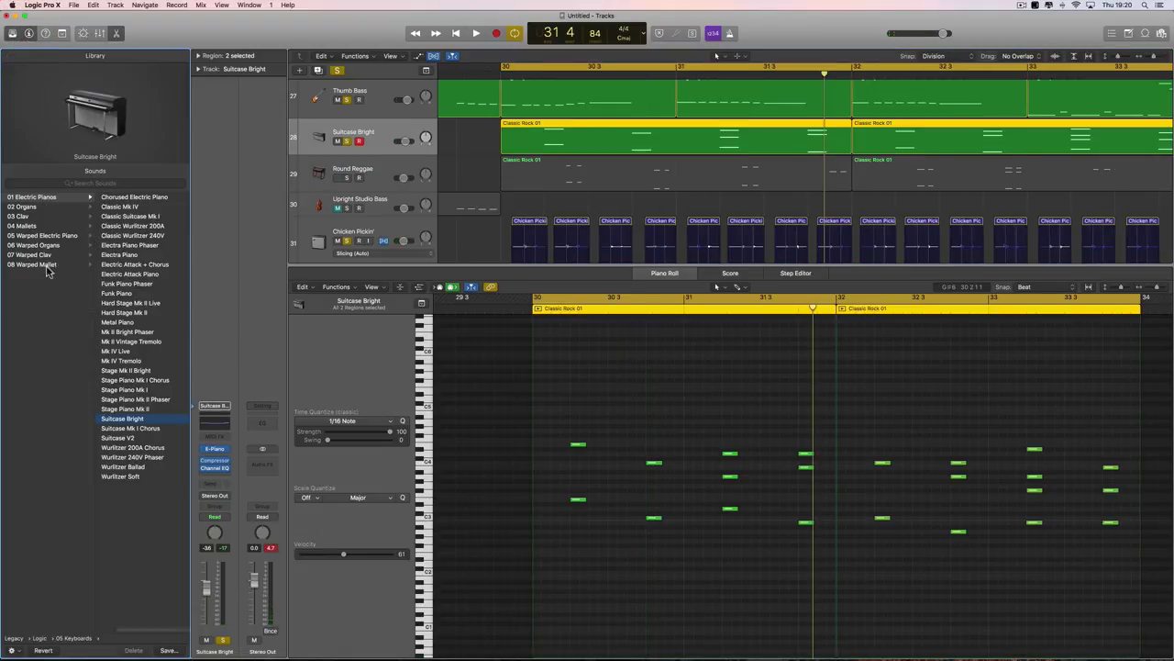
pyautogui.hscroll(-5, 38, 418)
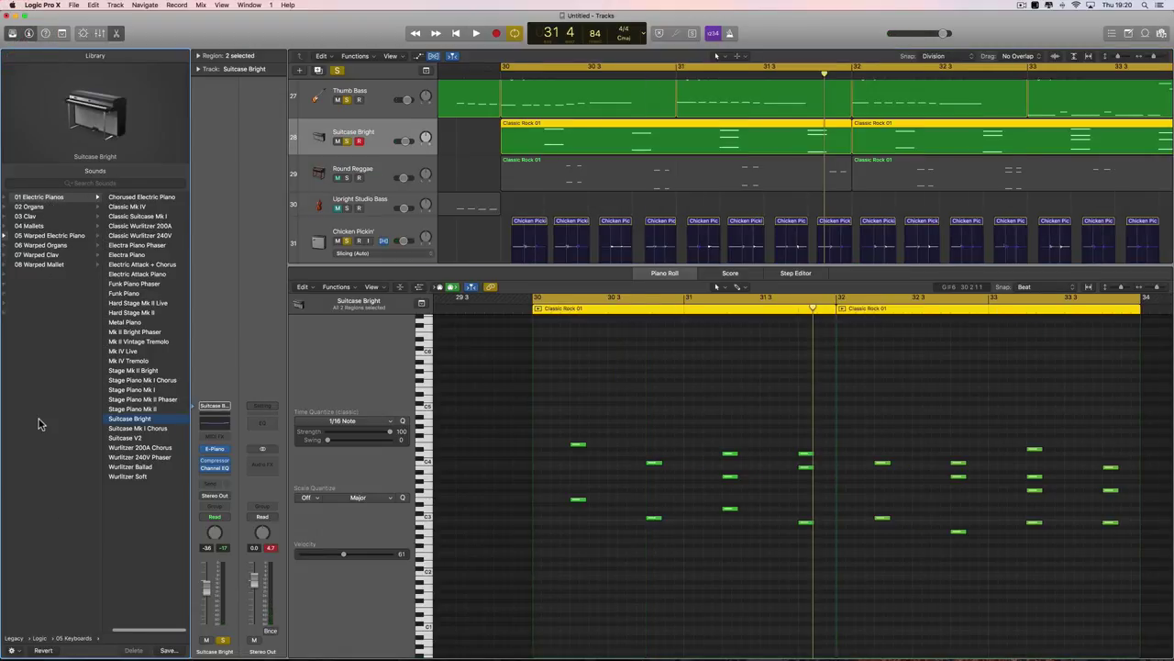
pyautogui.hscroll(-5, 38, 423)
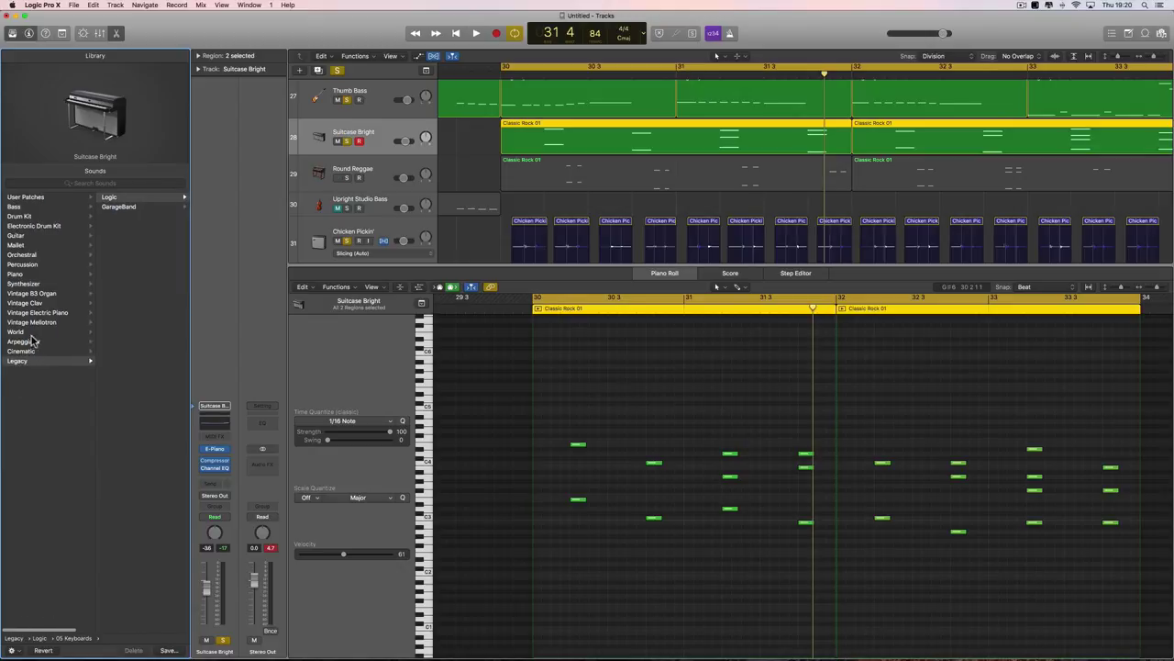
pyautogui.hscroll(5, 130, 231)
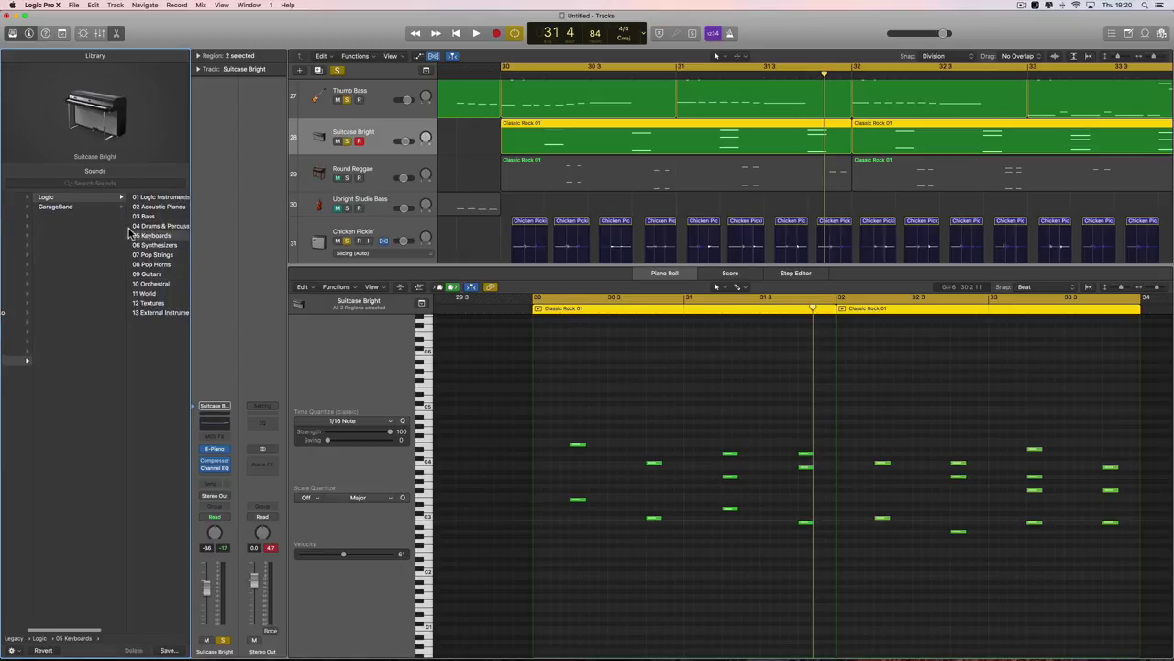
pyautogui.hscroll(3, 108, 240)
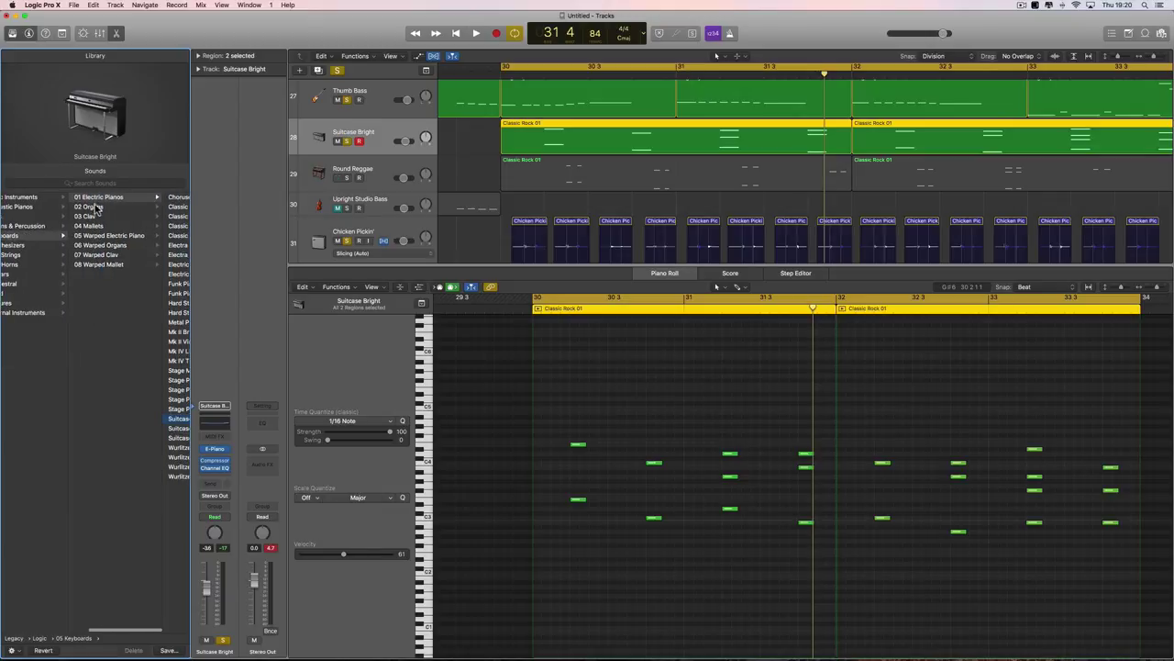
pyautogui.hscroll(2, 115, 216)
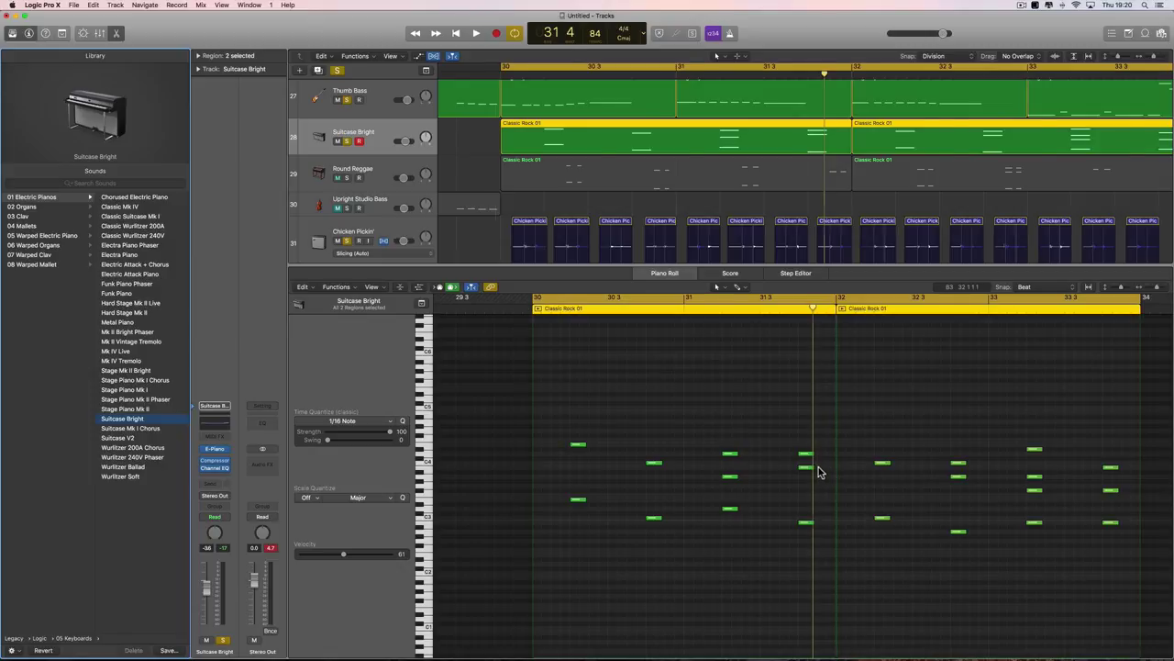
pyautogui.press('space')
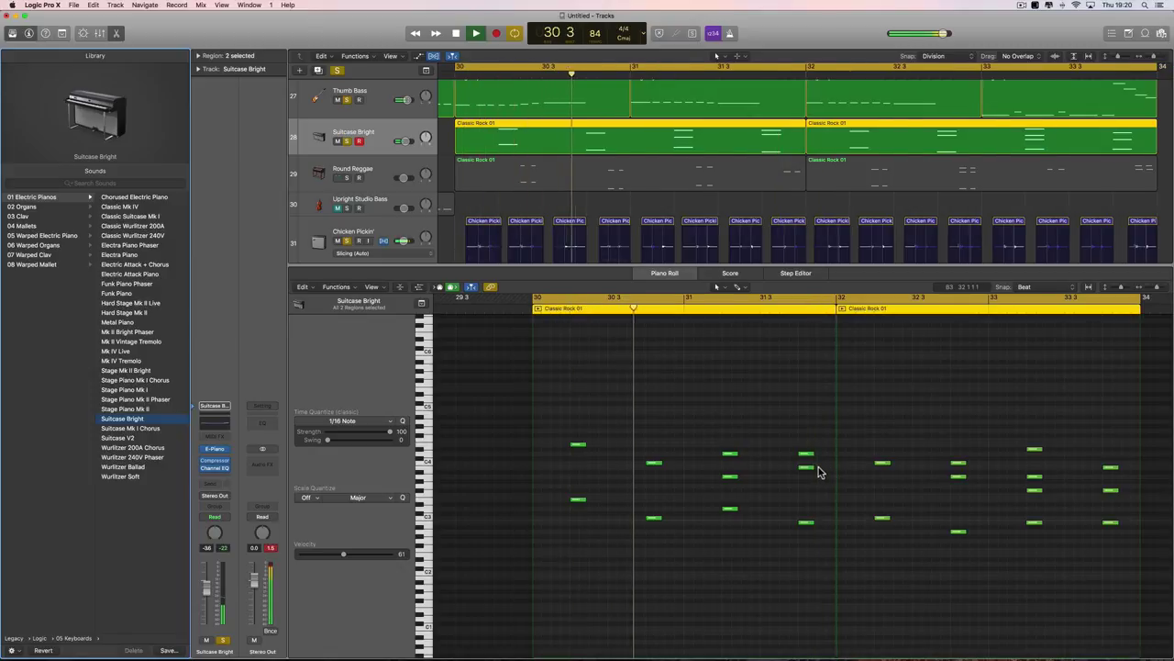
# - Stop playback, unsolo Suitcase Bright and solo the Round Reggae organ track, making it the selected track
pyautogui.press('space')
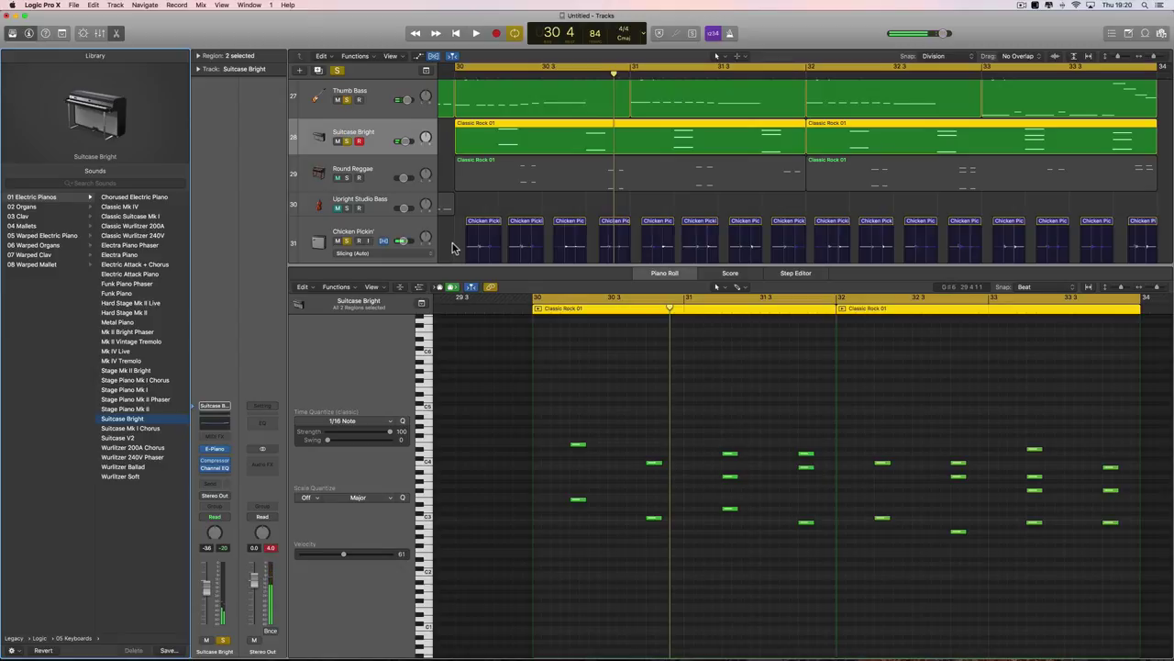
pyautogui.click(347, 142)
pyautogui.click(347, 178)
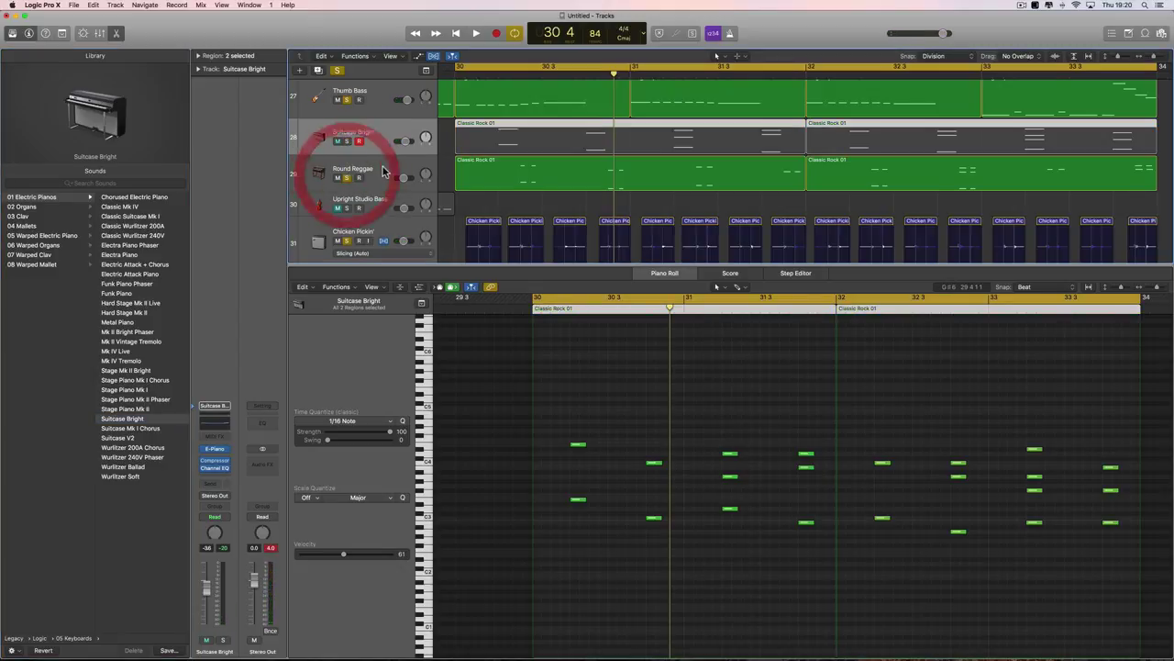
pyautogui.click(385, 169)
# - Select both Classic Rock 01 regions on Round Reggae and play the loop while reviewing their low notes in the Piano Roll
pyautogui.click(457, 171)
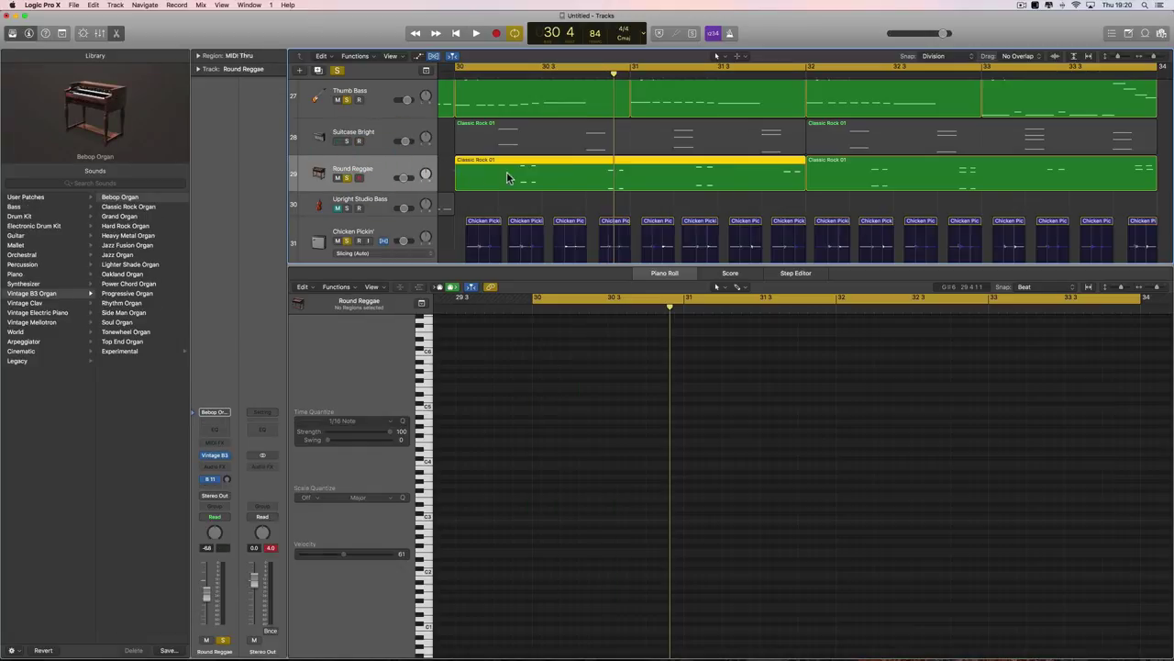
pyautogui.keyDown('shift'); pyautogui.click(922, 184); pyautogui.keyUp('shift')
pyautogui.press('space')
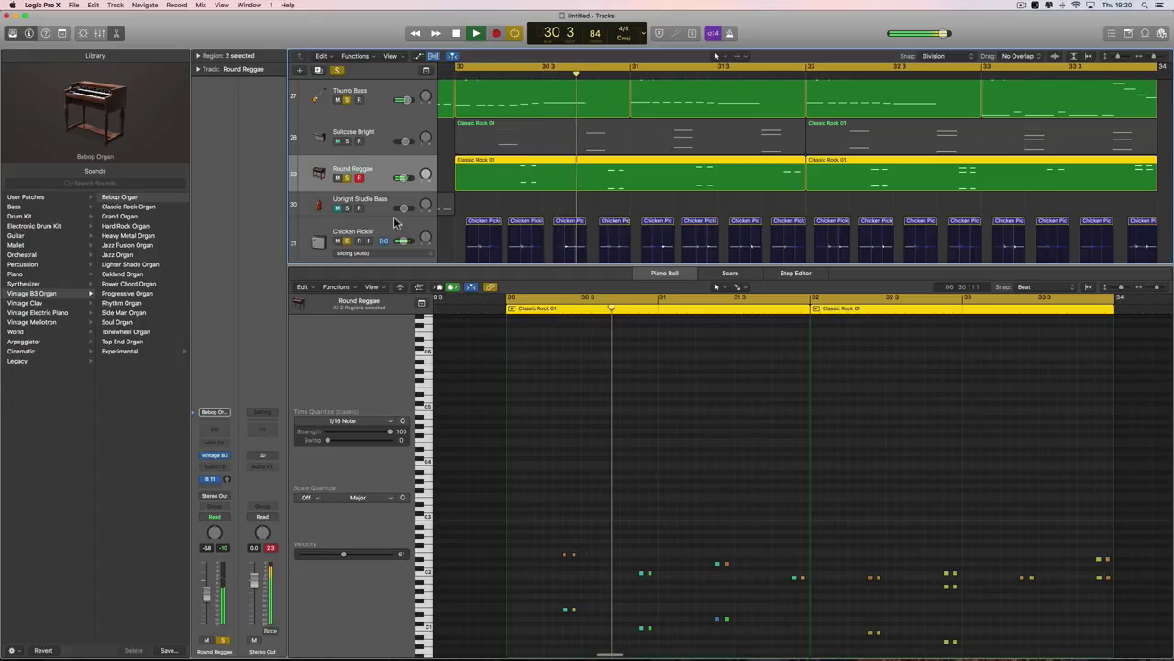
pyautogui.scroll(-1, 502, 372)
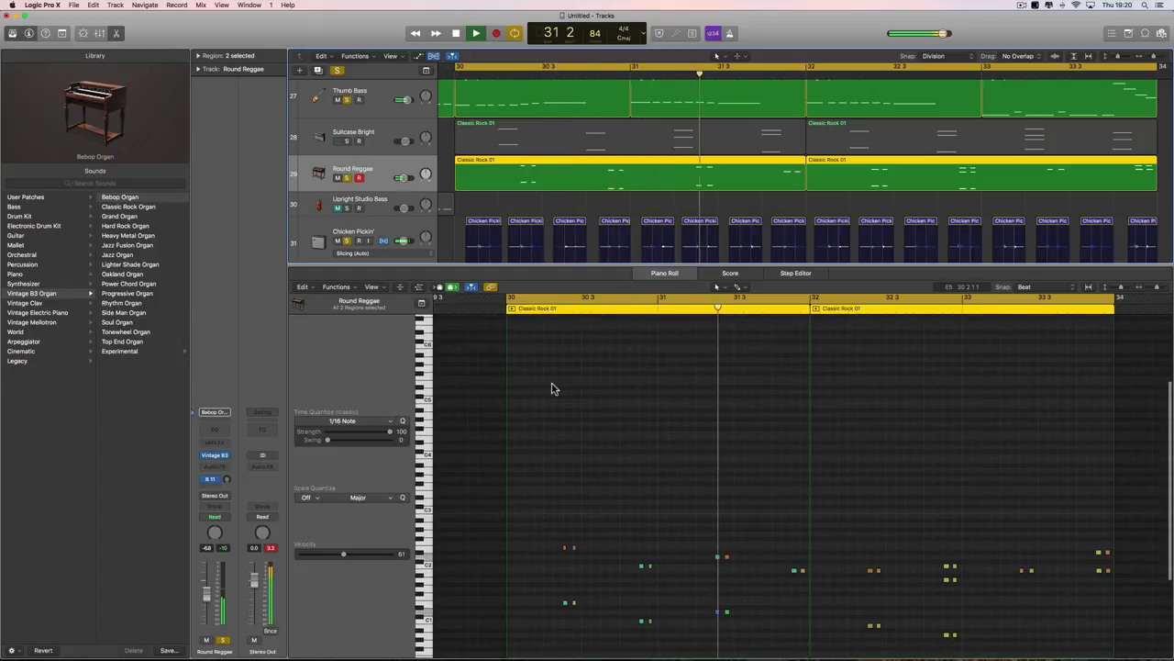
pyautogui.scroll(-1, 551, 388)
pyautogui.scroll(-1, 551, 388)
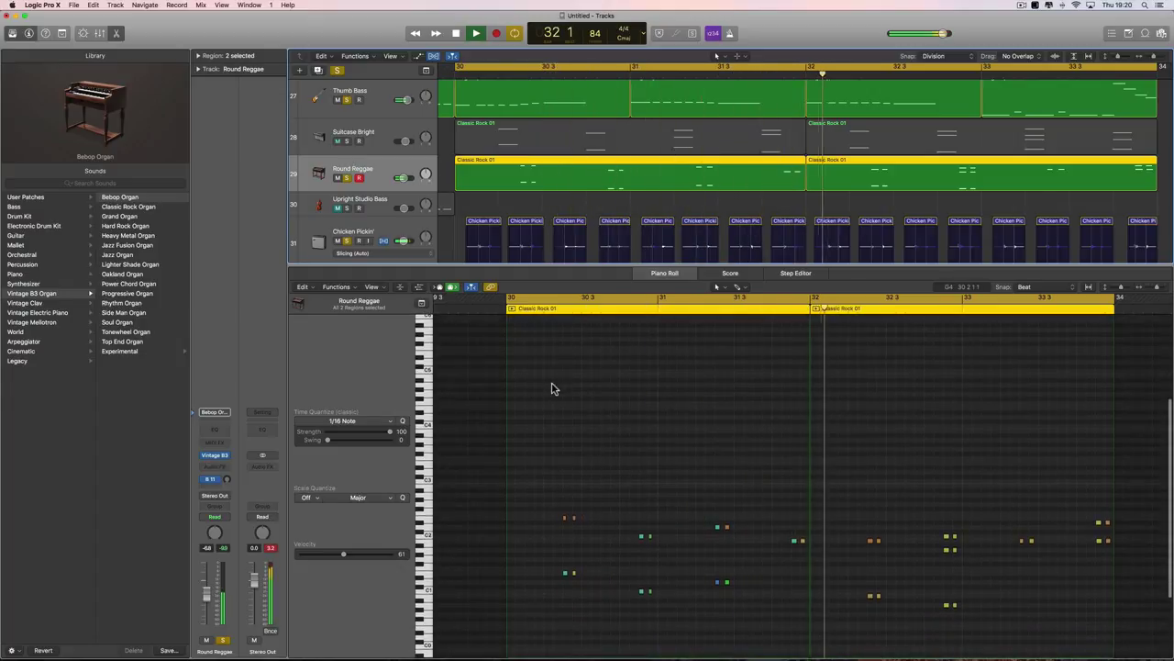
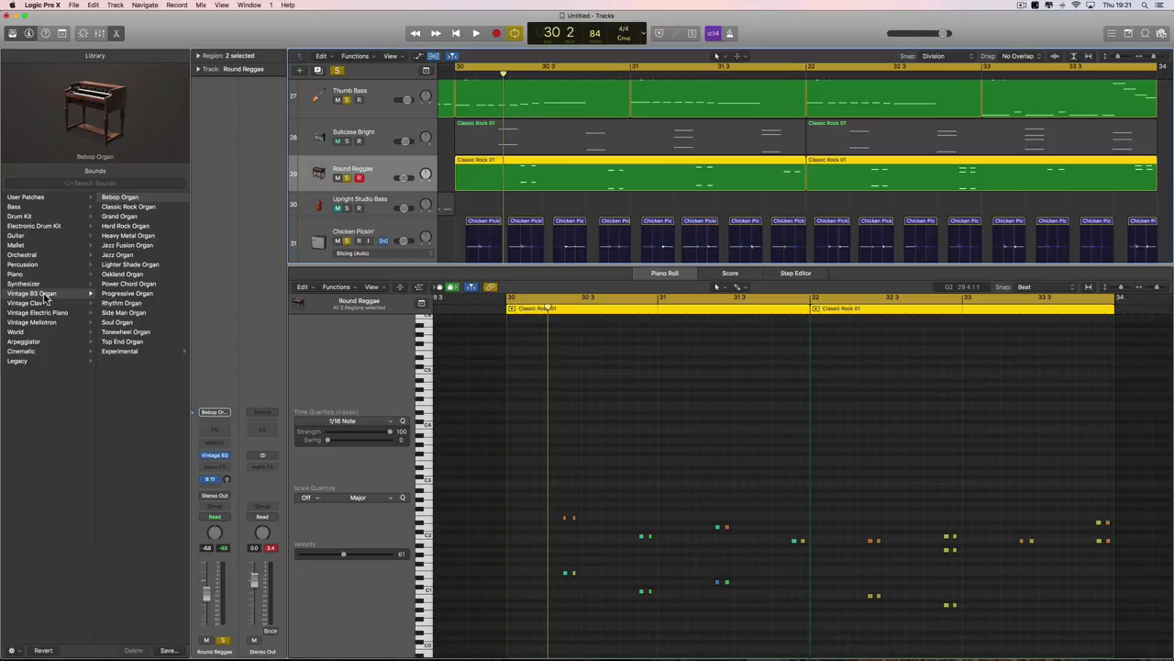
# - Raise the Round Reggae track's volume to -2.4 dB and audition the loop into bar 32
pyautogui.click(211, 583)
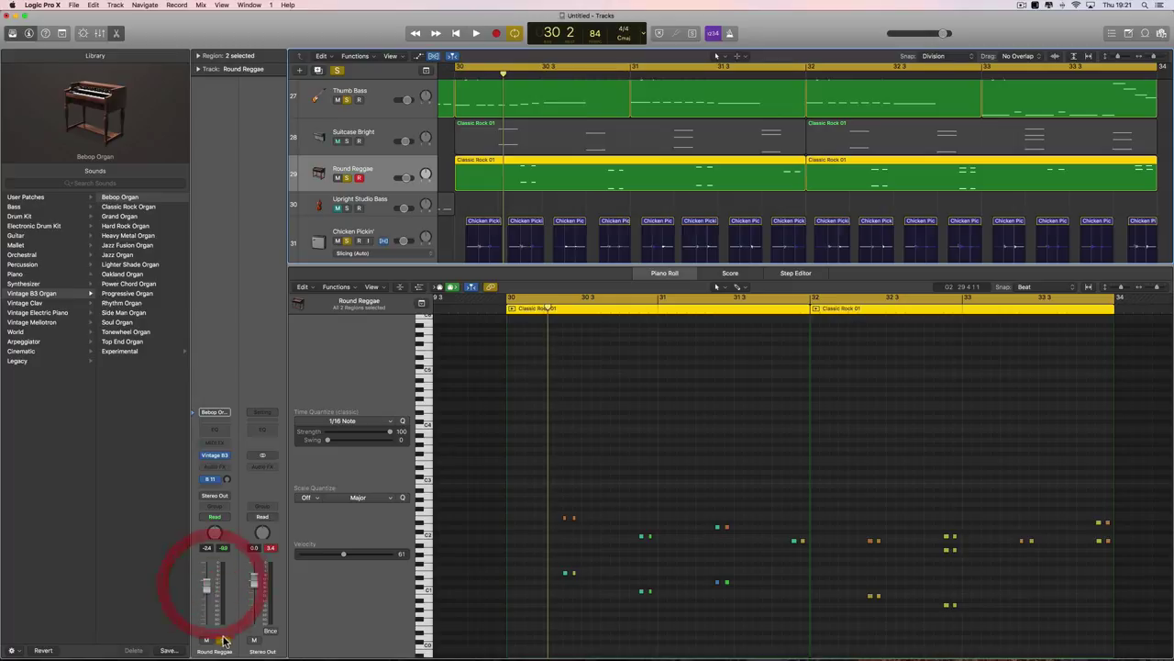
pyautogui.press('space')
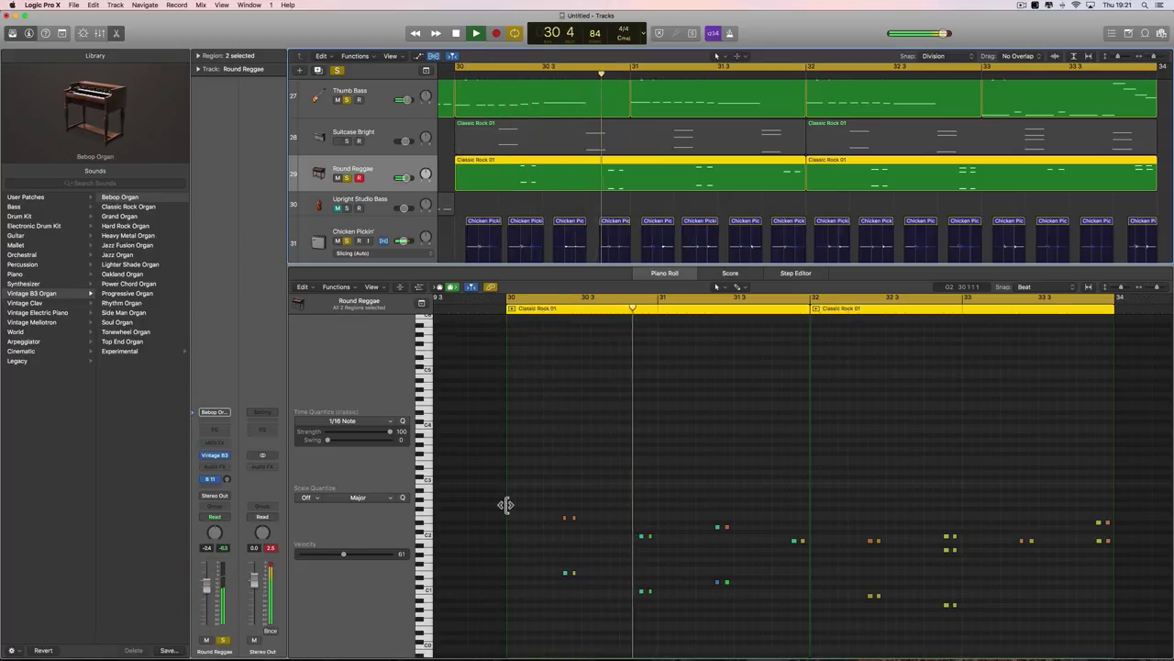
pyautogui.hscroll(3, 514, 504)
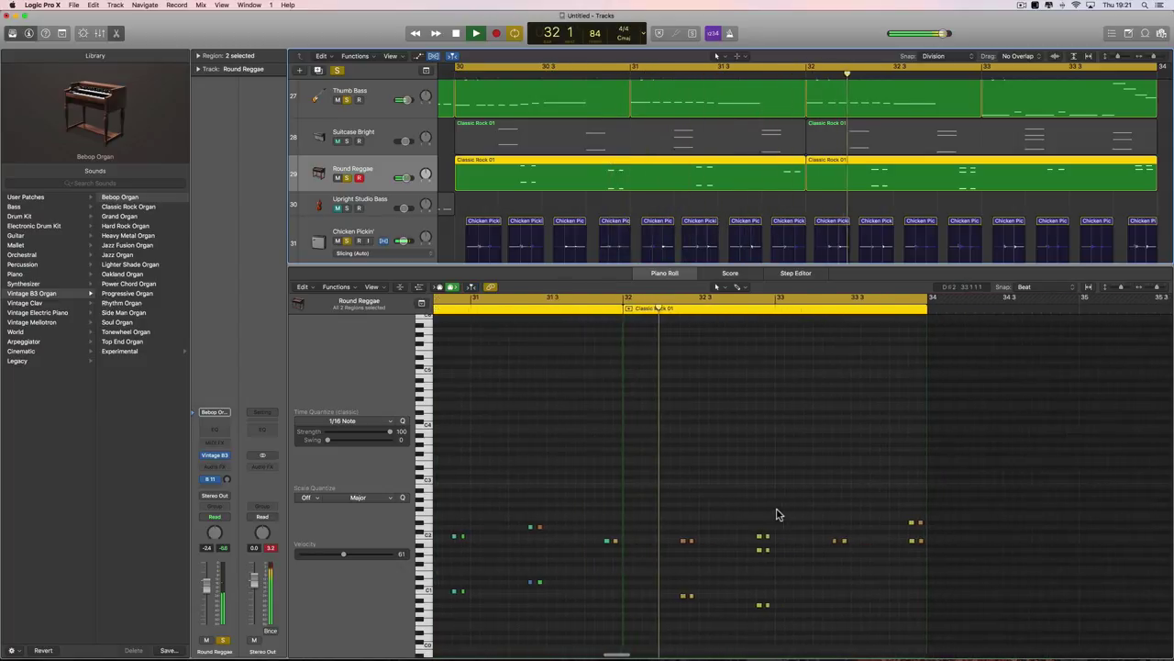
pyautogui.press('space')
# - Set the velocity of the two upper organ notes in the first half of bar 32 to 110 and replay the loop
pyautogui.moveTo(668, 533); pyautogui.dragTo(689, 560)
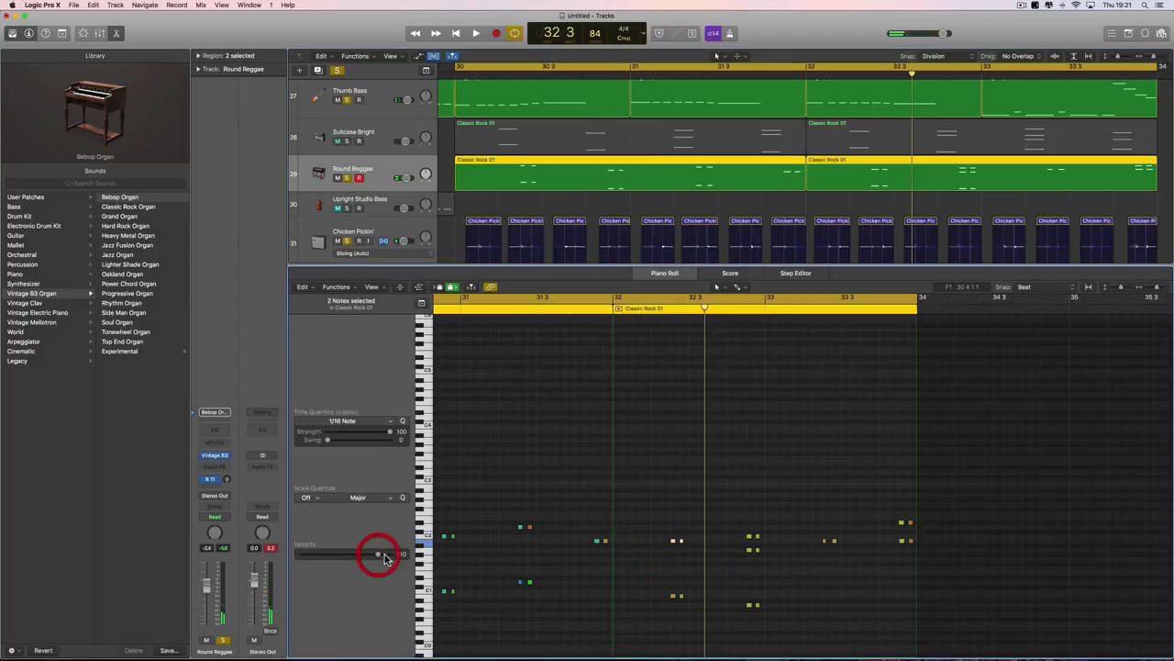
pyautogui.press('space')
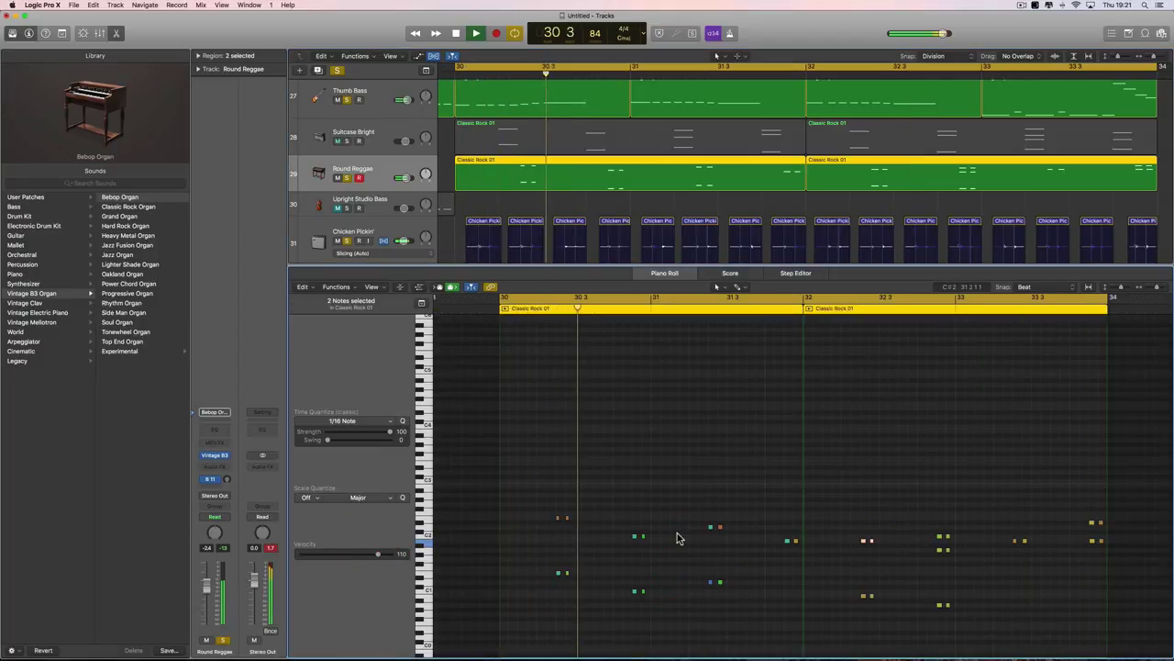
pyautogui.press('space')
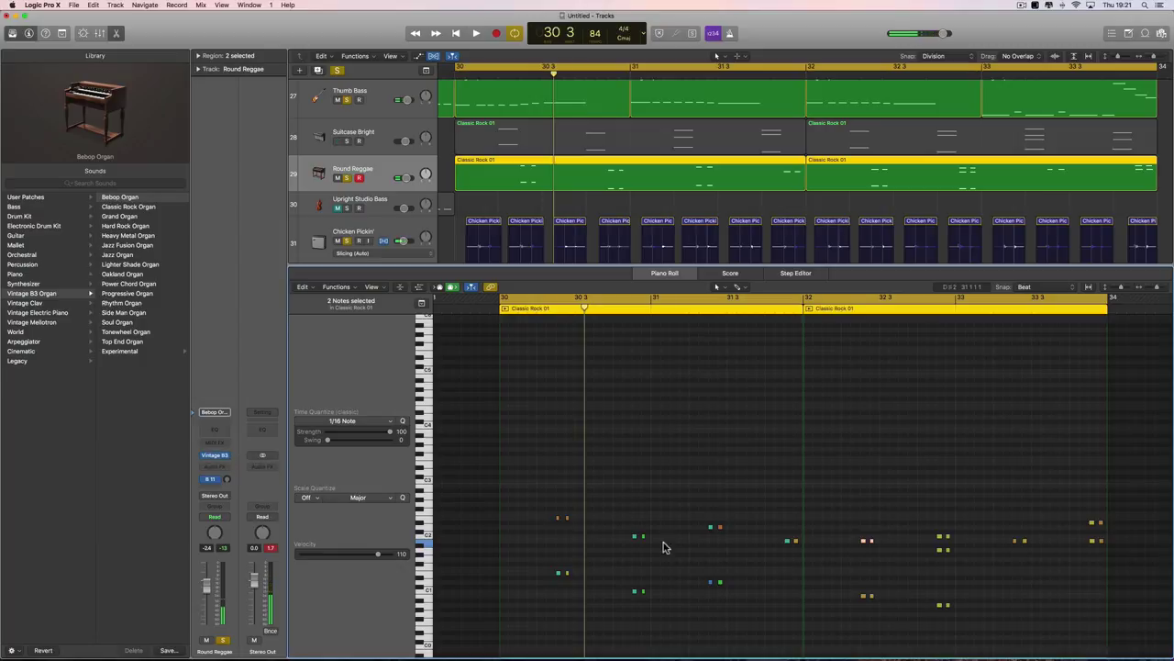
pyautogui.hscroll(2, 660, 580)
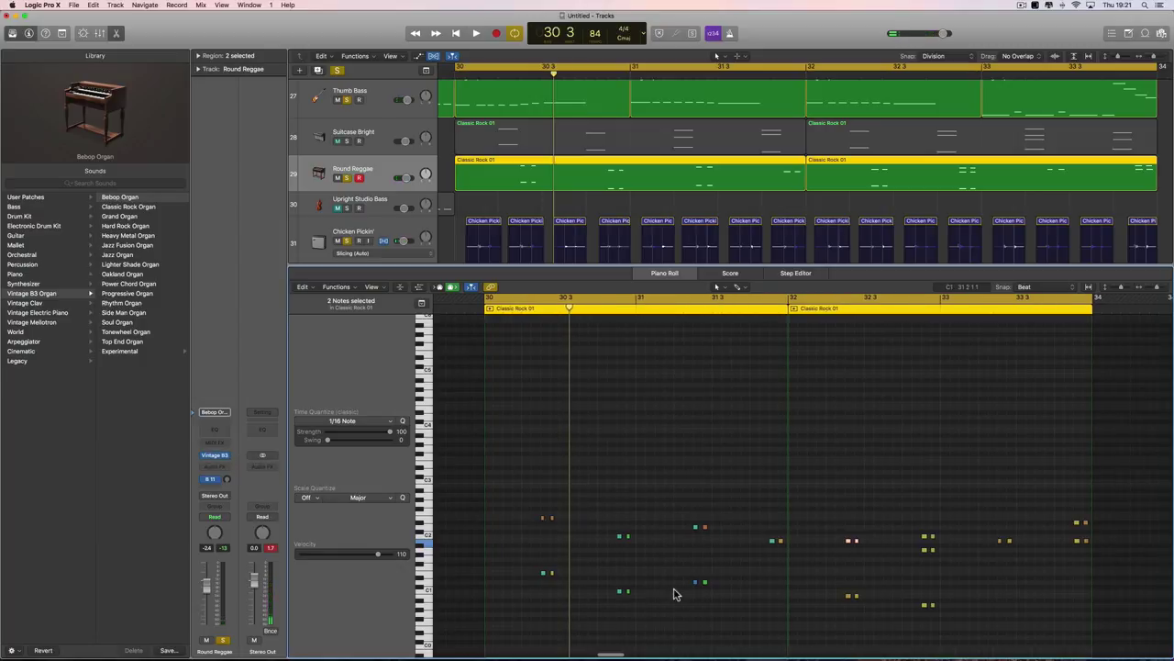
# - Raise the Round Reggae track's volume to -1.2 dB during loop playback and deselect the notes
pyautogui.press('space')
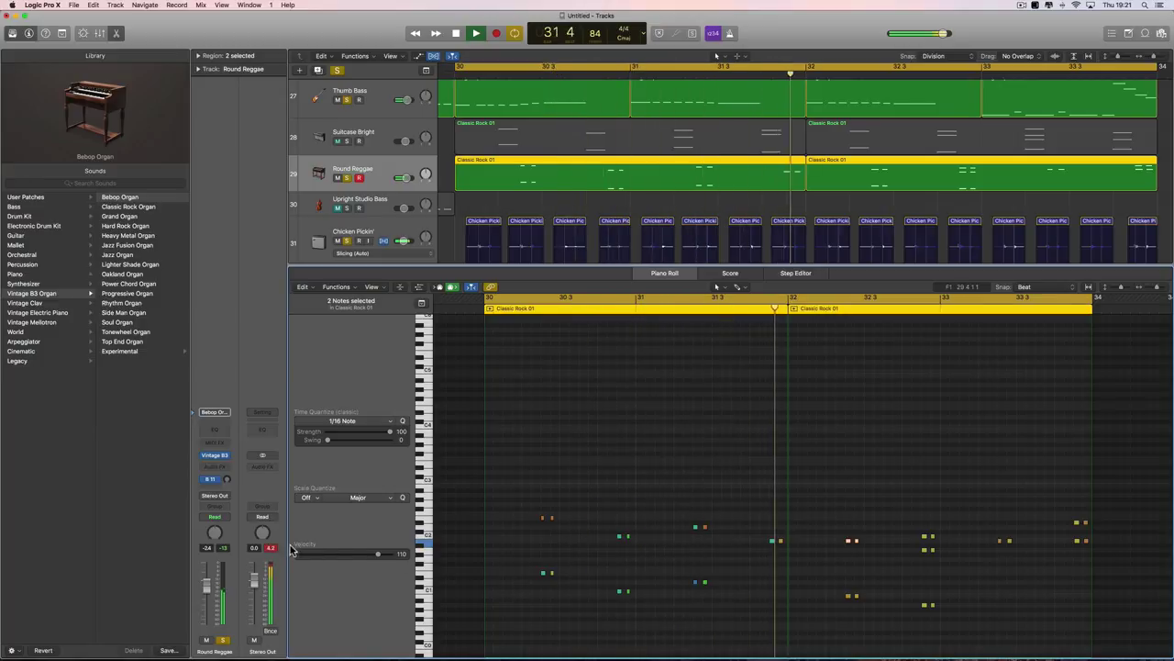
pyautogui.moveTo(211, 587); pyautogui.dragTo(211, 584)
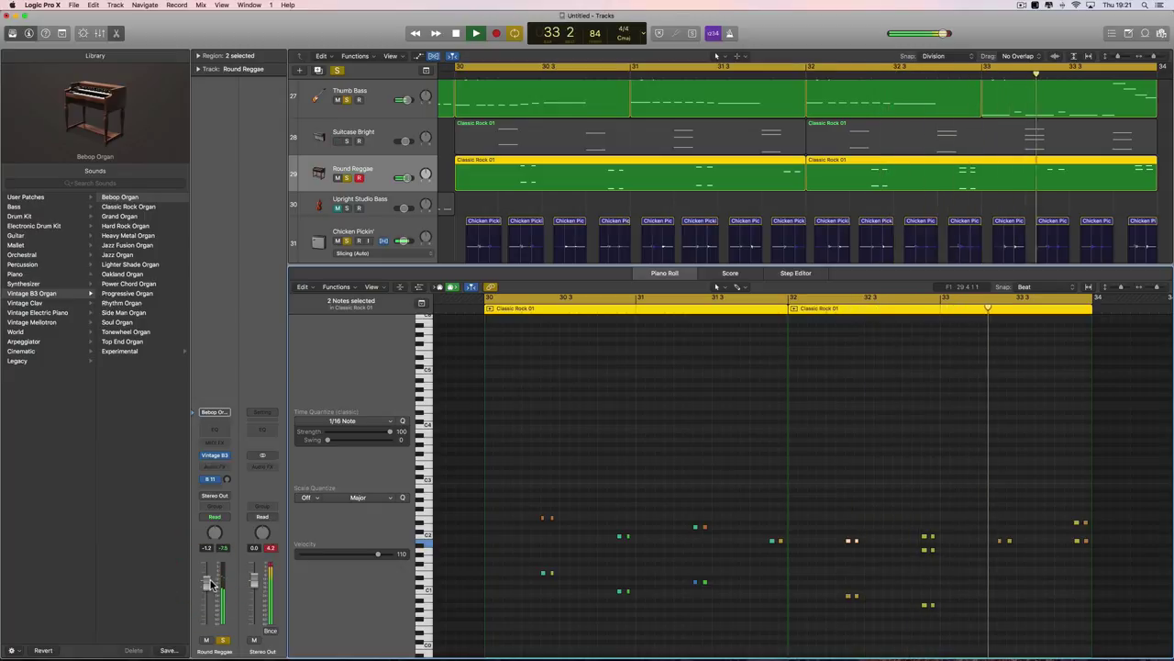
pyautogui.click(564, 486)
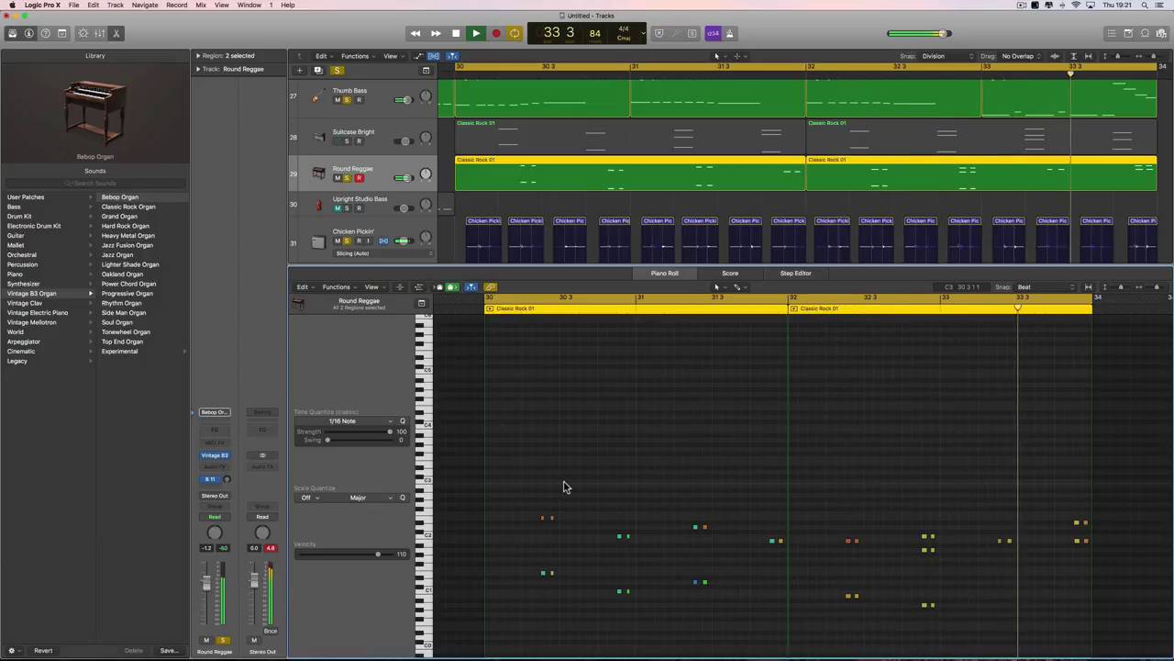
pyautogui.press('space')
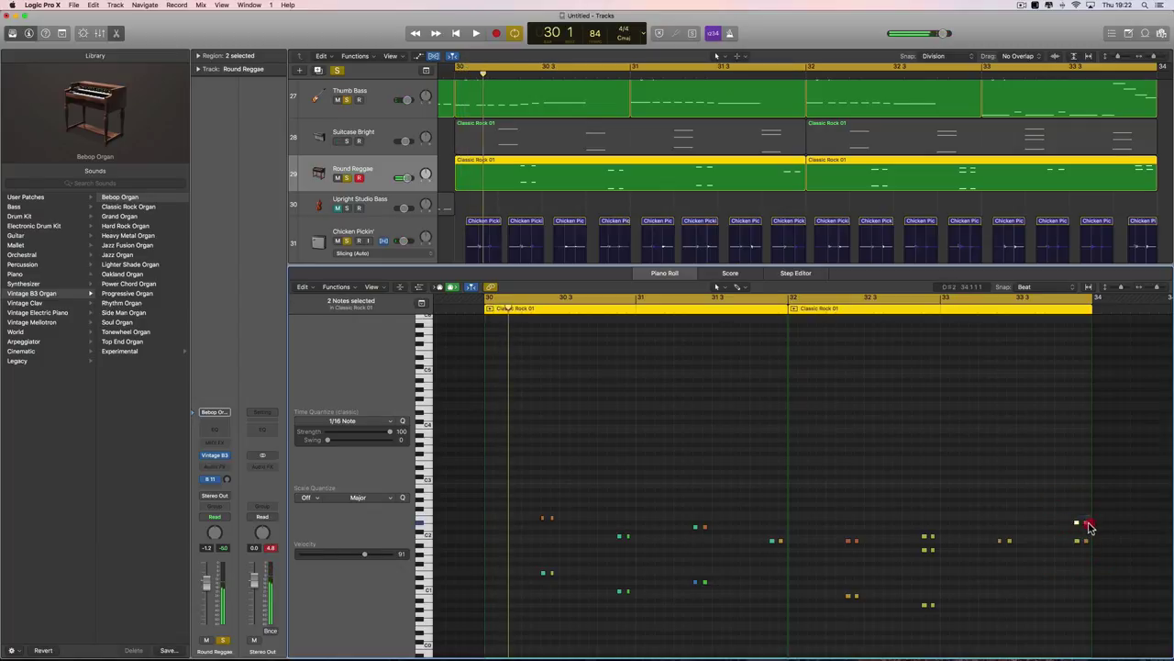
# - Select the last two upper organ notes at the end of bar 33 and set the Piano Roll snap to Division
pyautogui.moveTo(1079, 526); pyautogui.dragTo(1077, 526)
pyautogui.click(1037, 288)
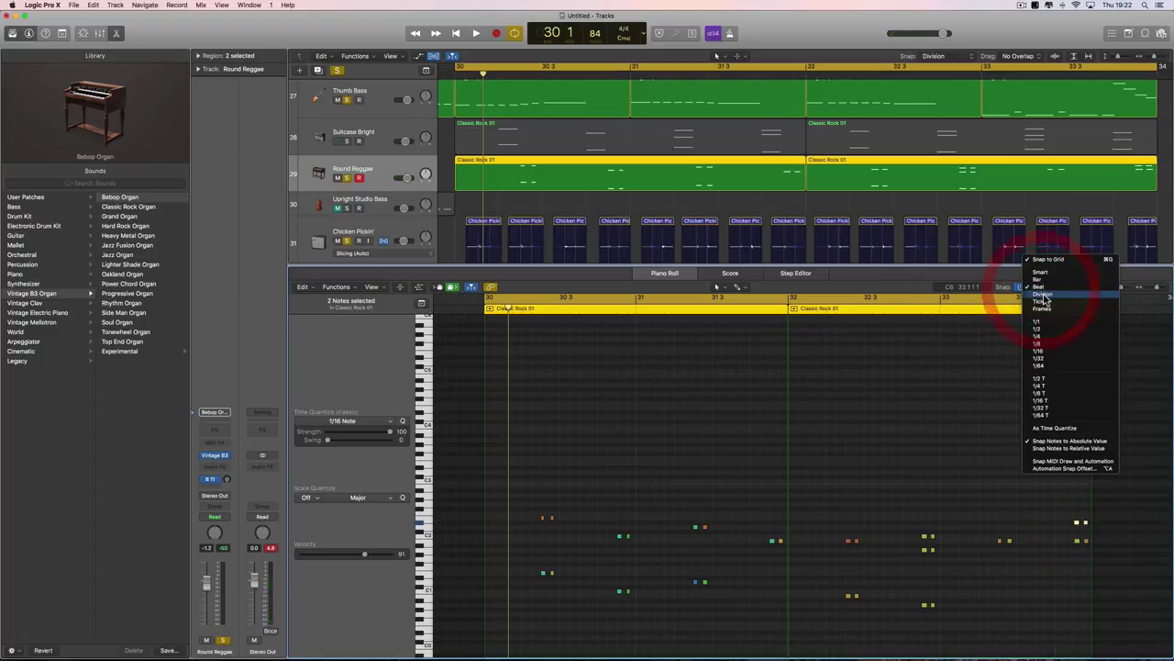
pyautogui.click(1044, 295)
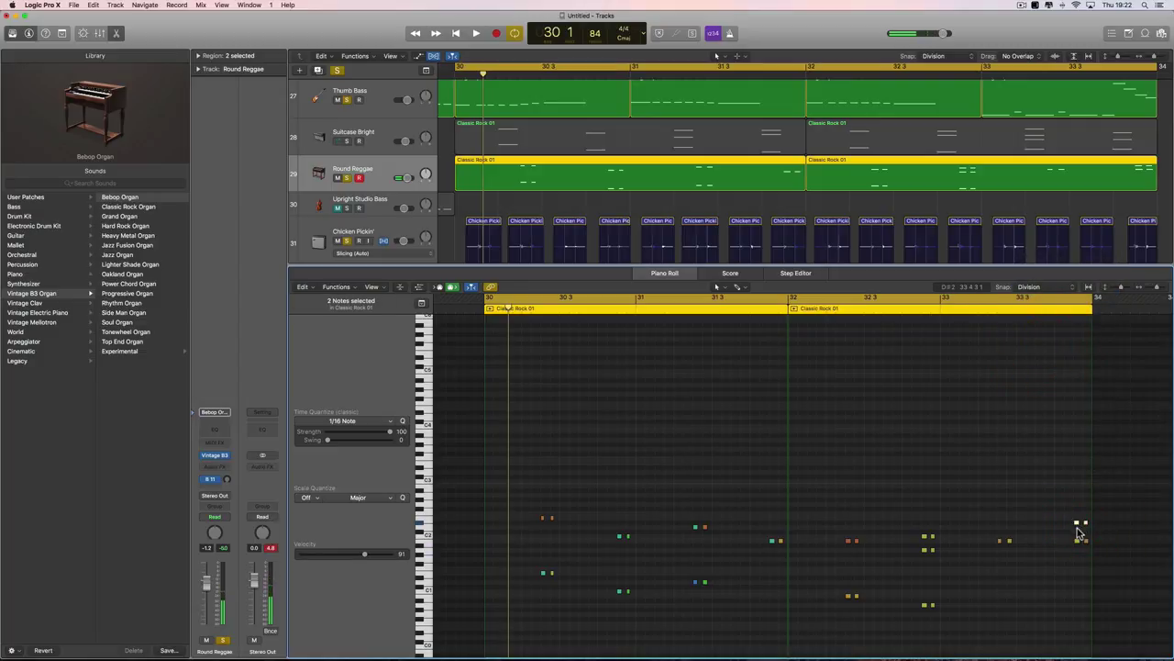
# - Raise the two selected notes at the end of bar 33 to just below C3 and audition the loop
pyautogui.moveTo(1079, 525); pyautogui.dragTo(1077, 504)
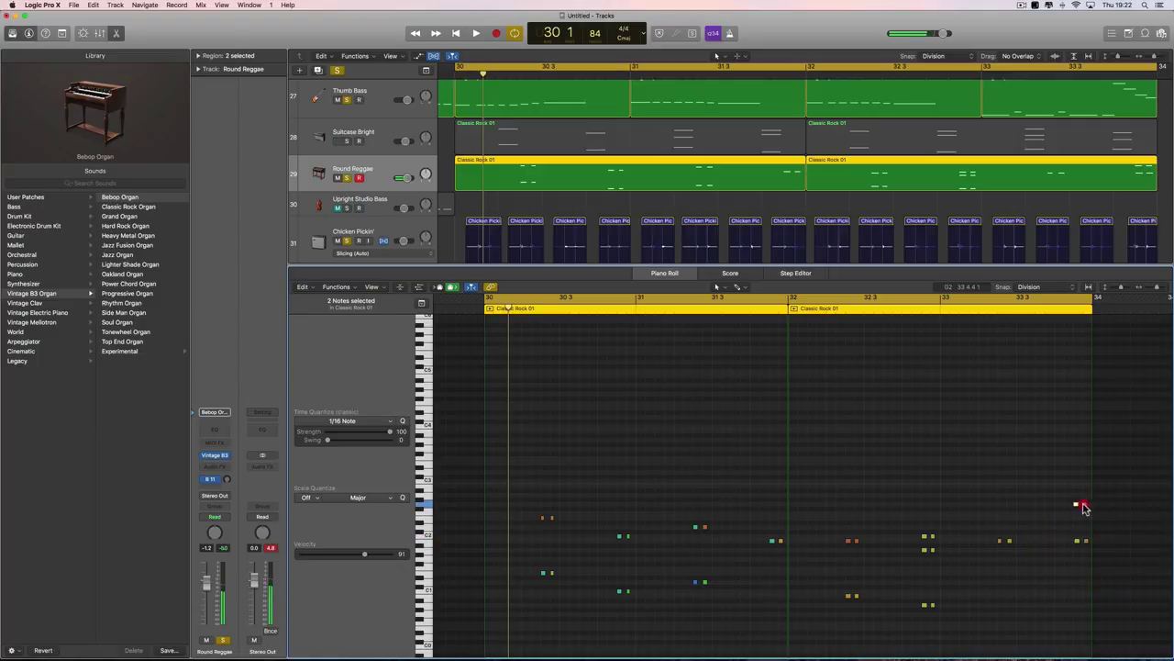
pyautogui.moveTo(1079, 508); pyautogui.dragTo(1079, 489)
pyautogui.press('space')
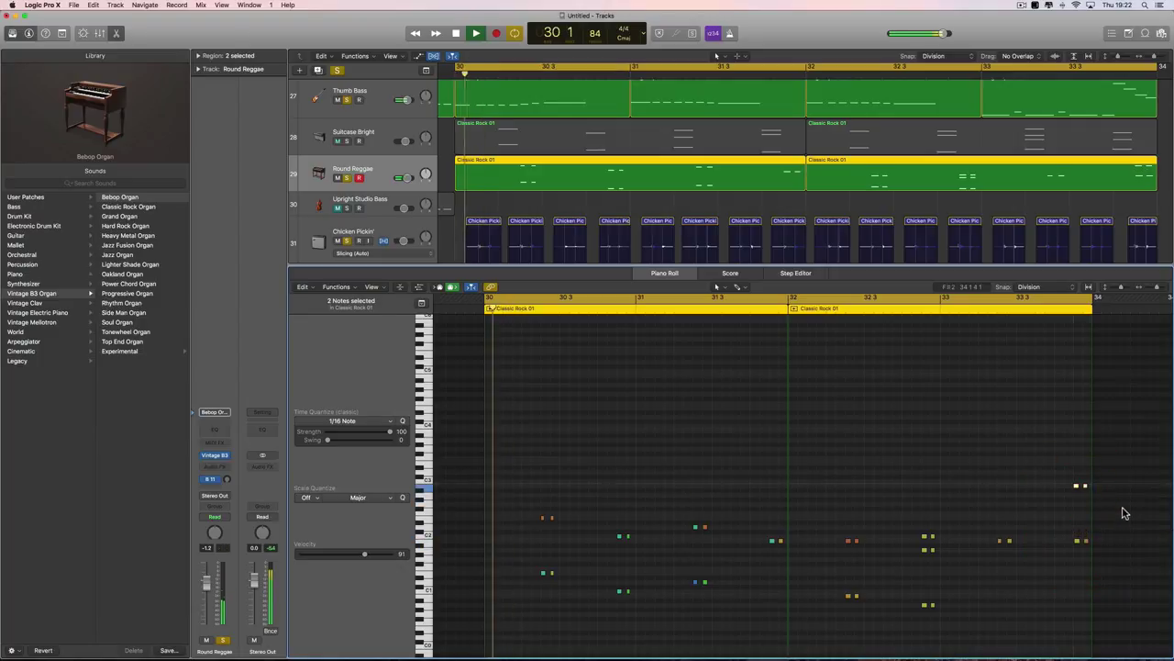
pyautogui.click(943, 304)
pyautogui.hscroll(2, 1120, 454)
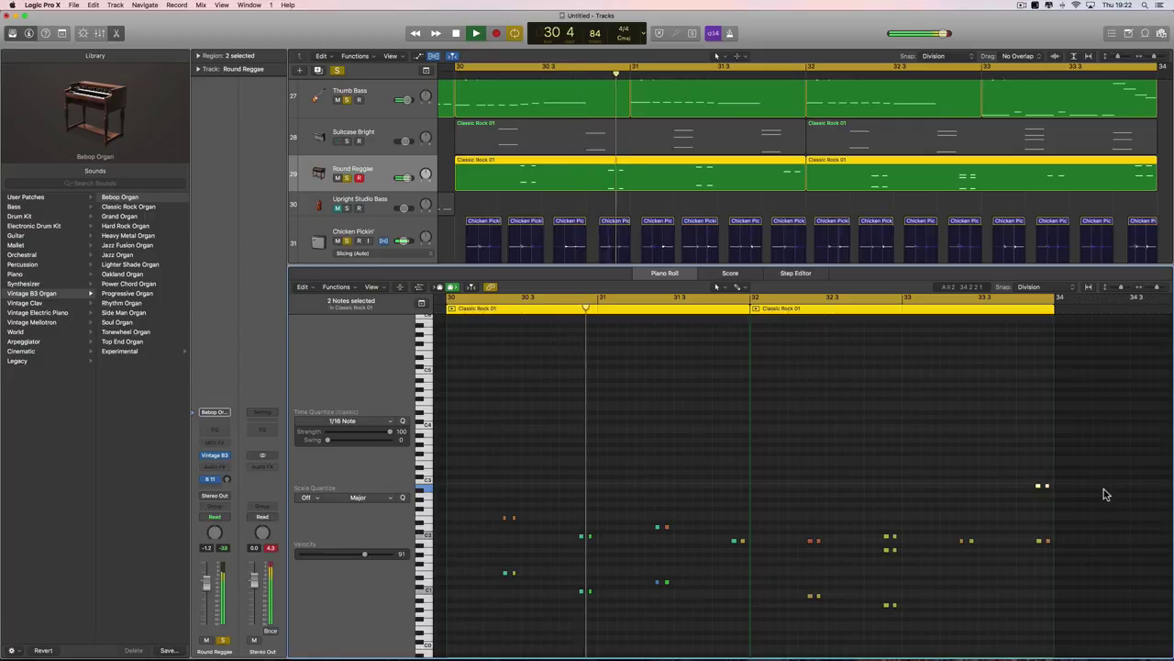
pyautogui.press('space')
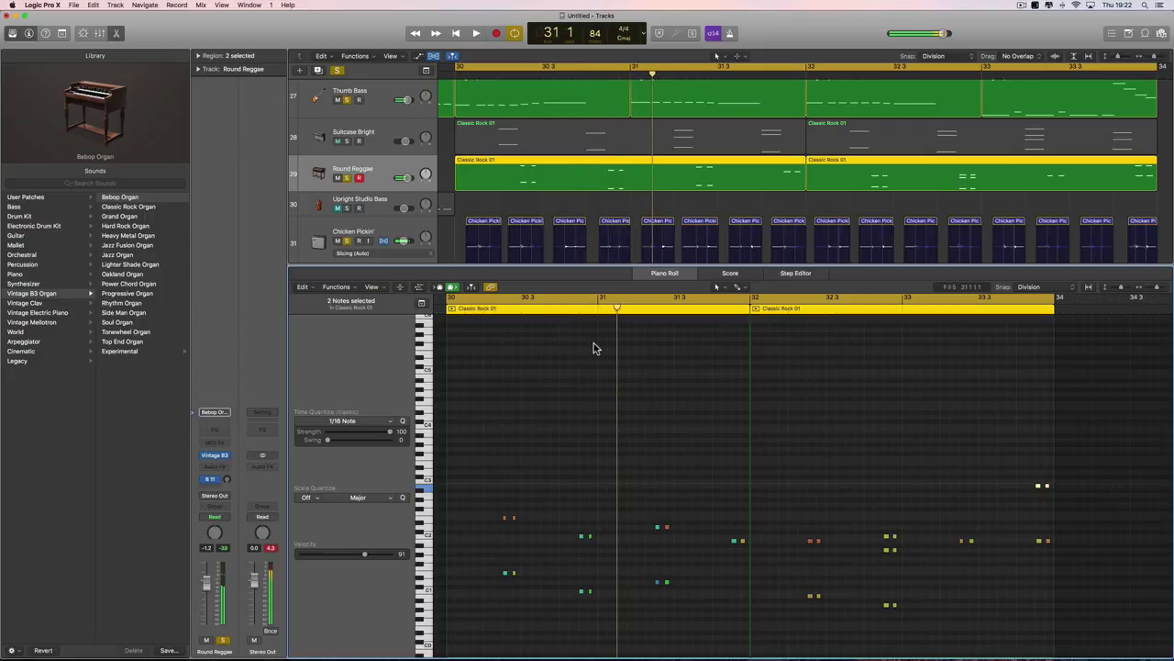
# - Solo Suitcase Bright alongside Round Reggae and balance both volumes during loop playback, setting Suitcase Bright to -2.0 dB
pyautogui.click(371, 134)
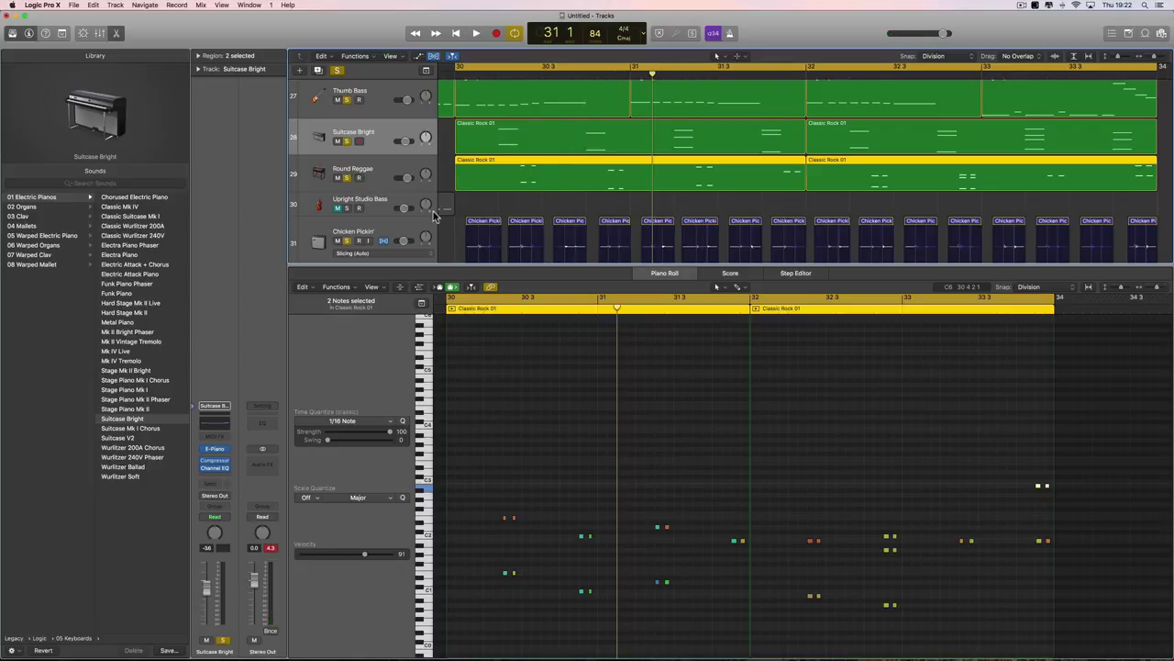
pyautogui.press('space')
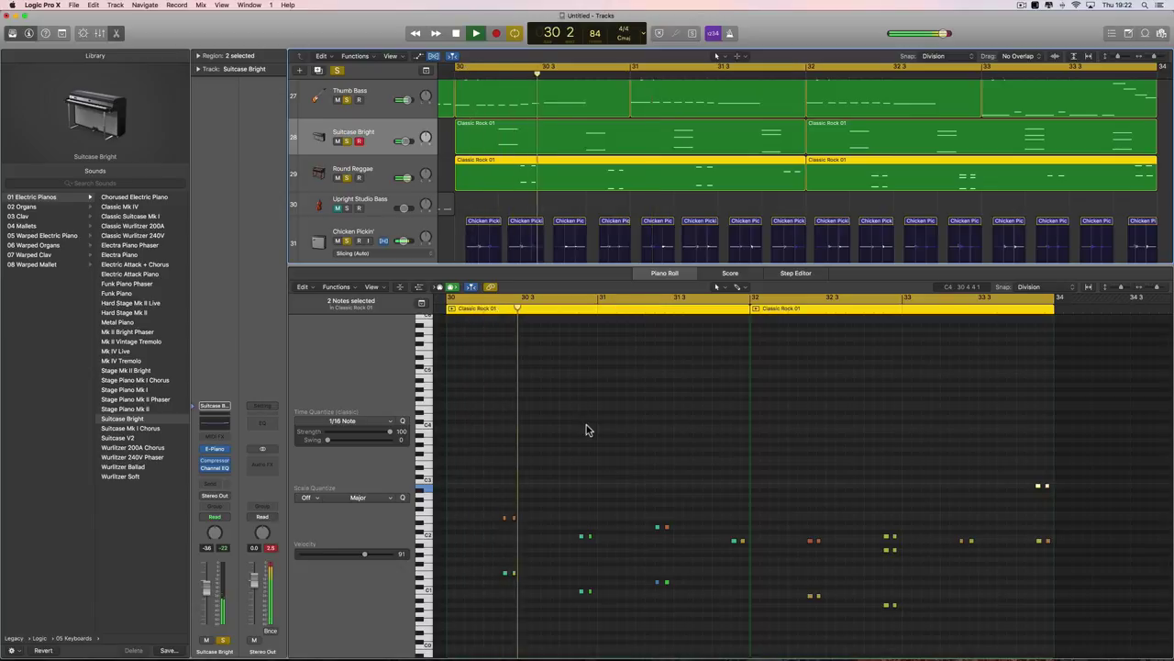
pyautogui.click(401, 178)
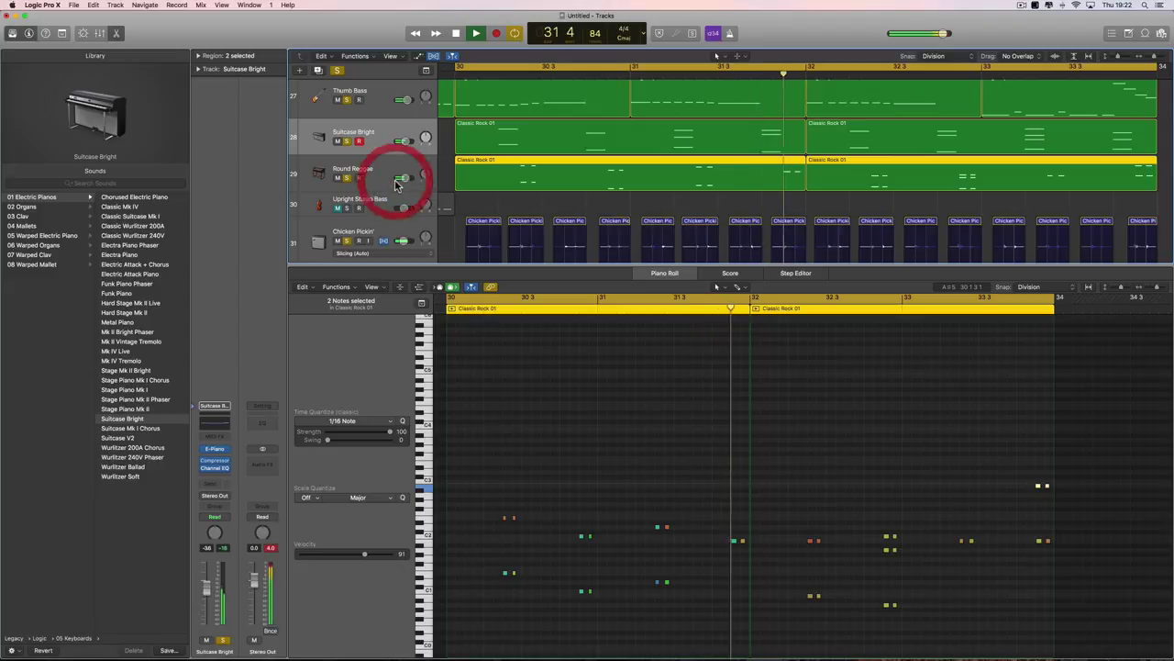
pyautogui.click(407, 144)
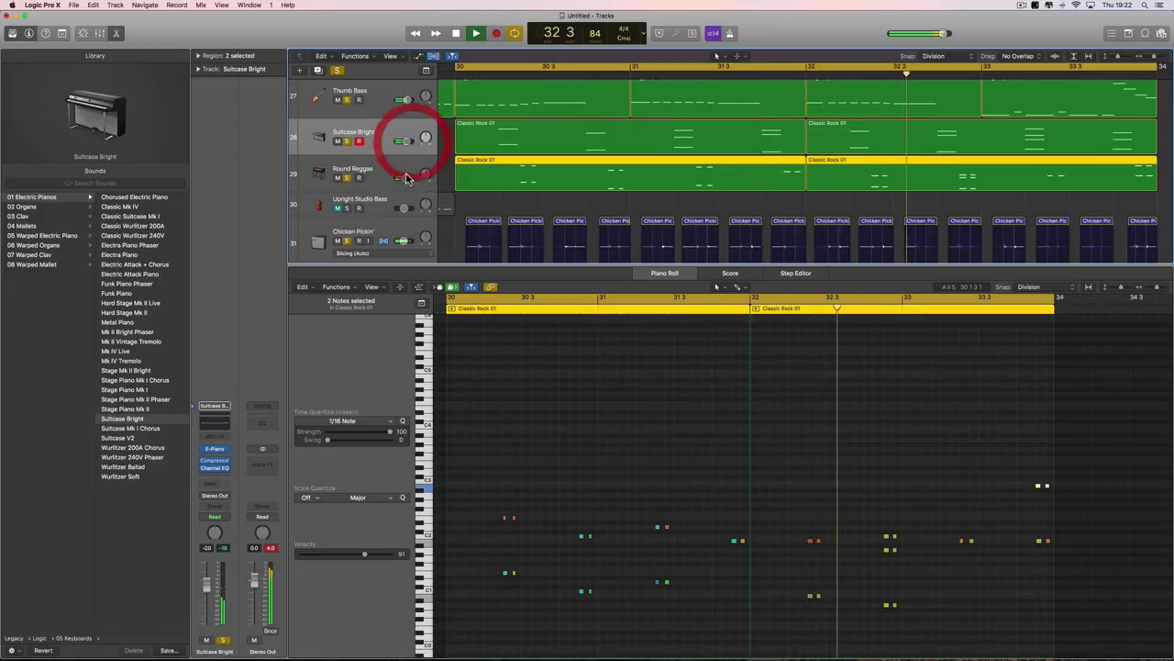
pyautogui.click(407, 177)
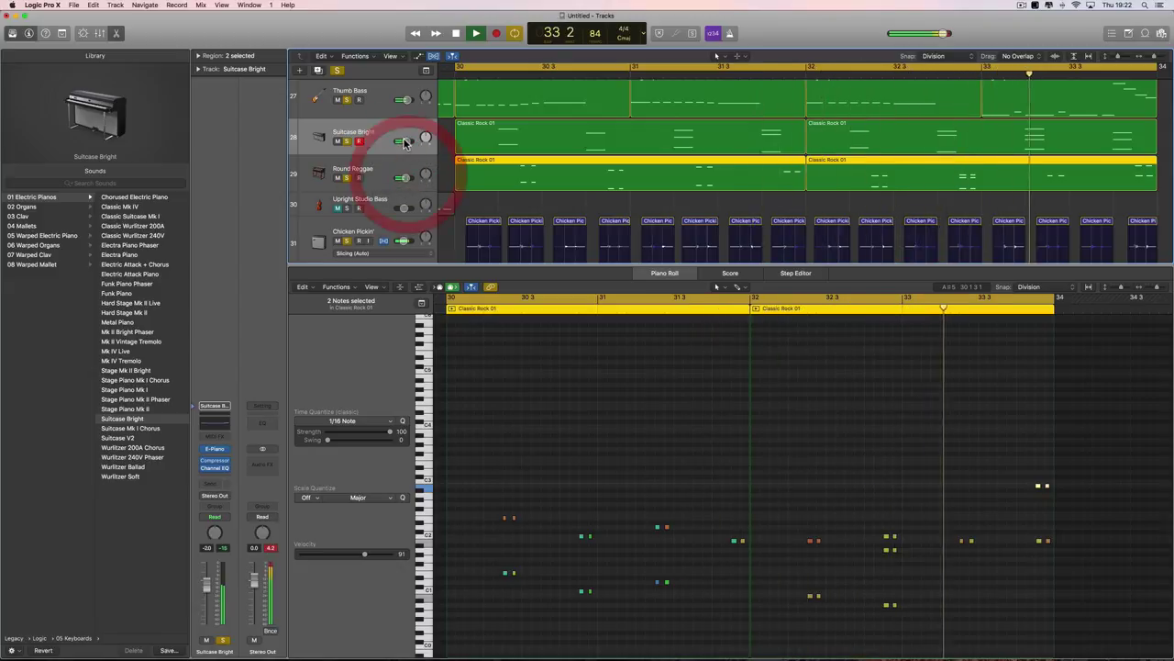
pyautogui.click(392, 140)
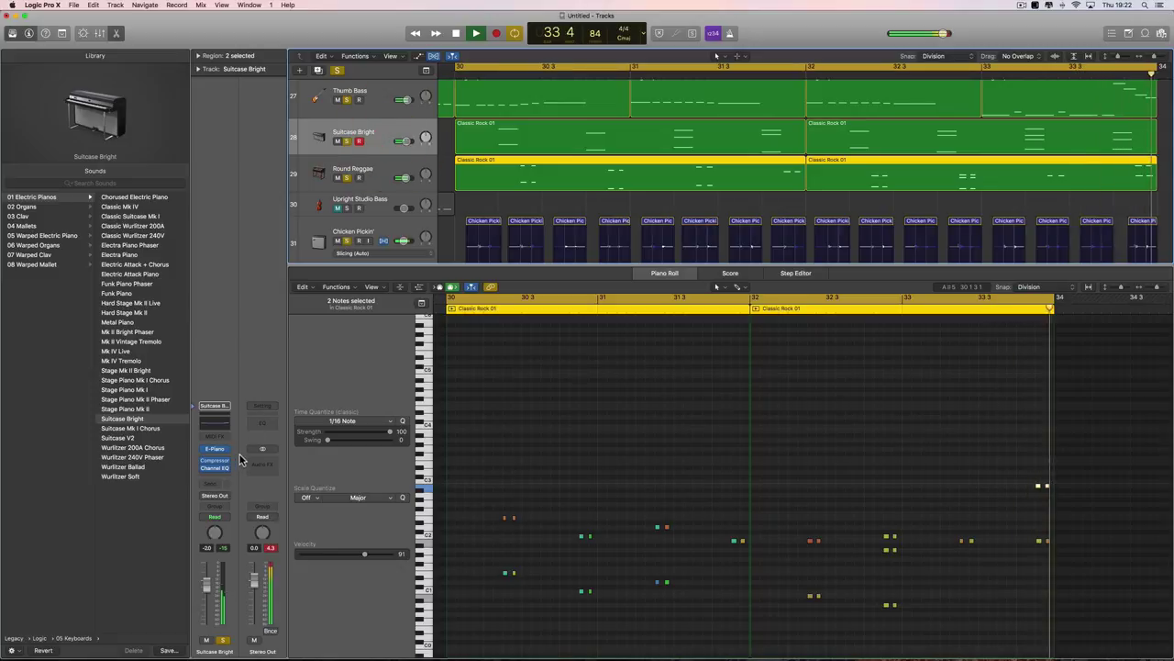
# - Add a send on Suitcase Bright to Bus 11, the Small Hall/1.6s Short Vocal Hall reverb, and adjust its level during playback
pyautogui.click(217, 487)
pyautogui.moveTo(220, 523)
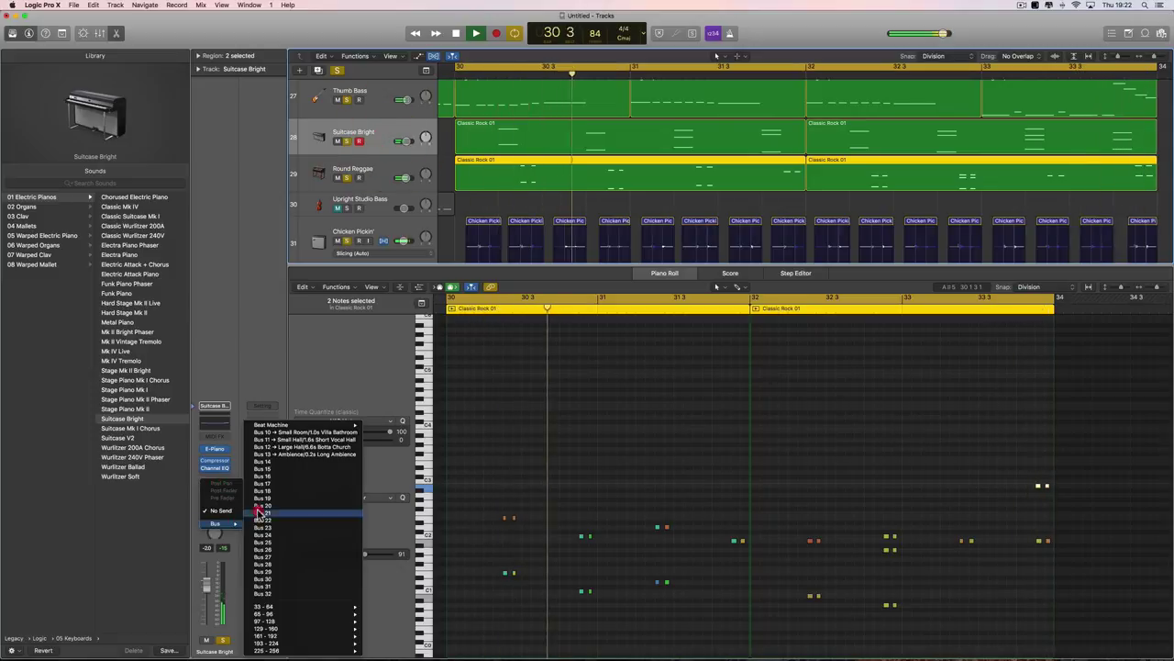
pyautogui.click(266, 439)
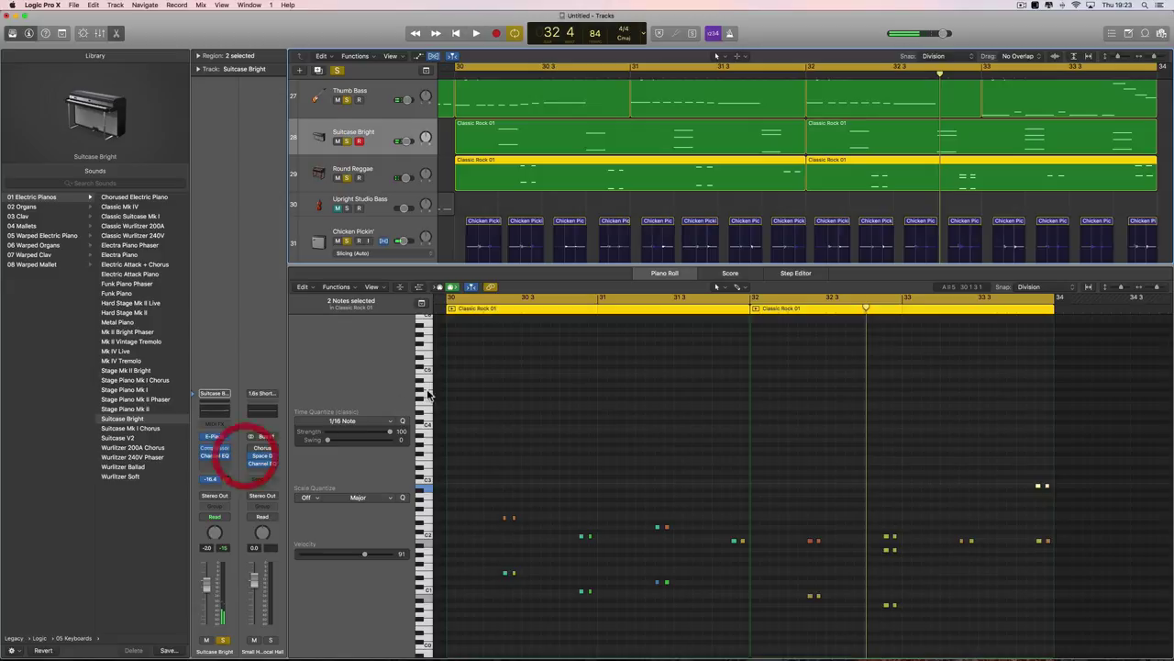
pyautogui.press('space')
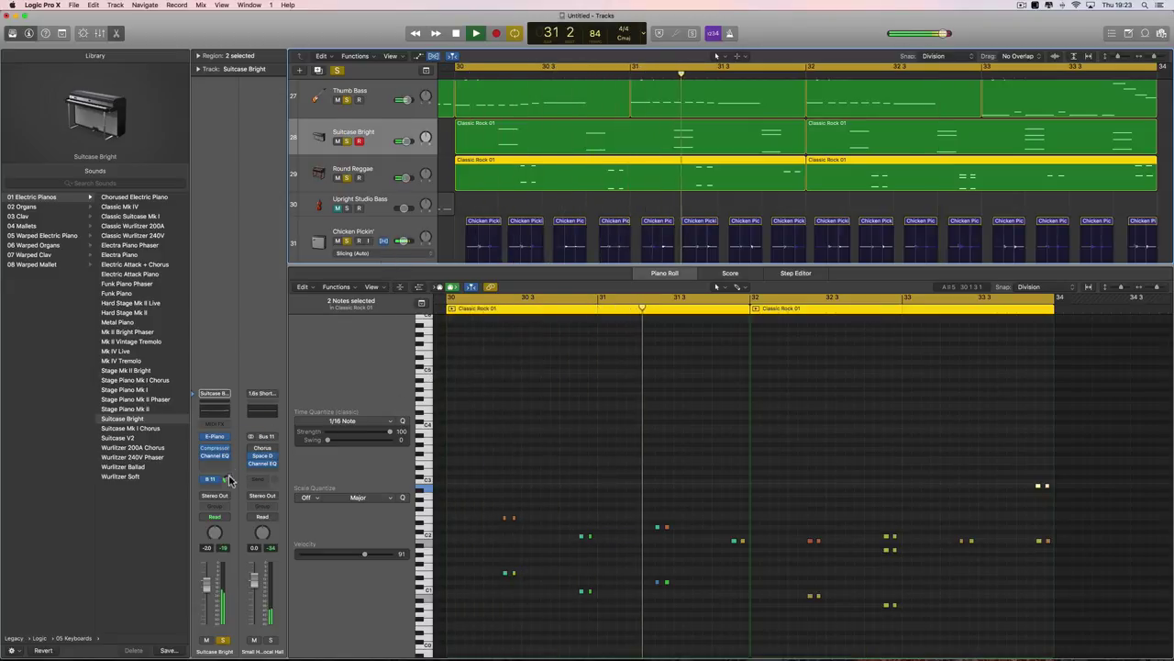
pyautogui.moveTo(226, 479); pyautogui.dragTo(225, 486)
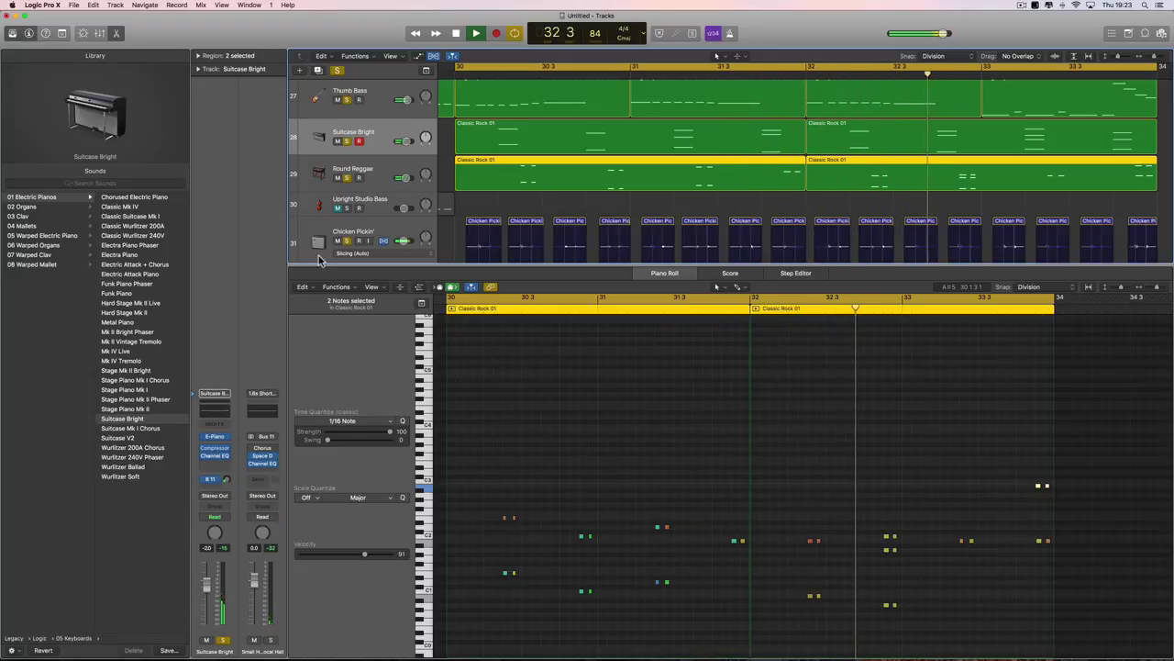
# - Close the Piano Roll to view the whole stack of arrangement tracks
pyautogui.click(119, 34)
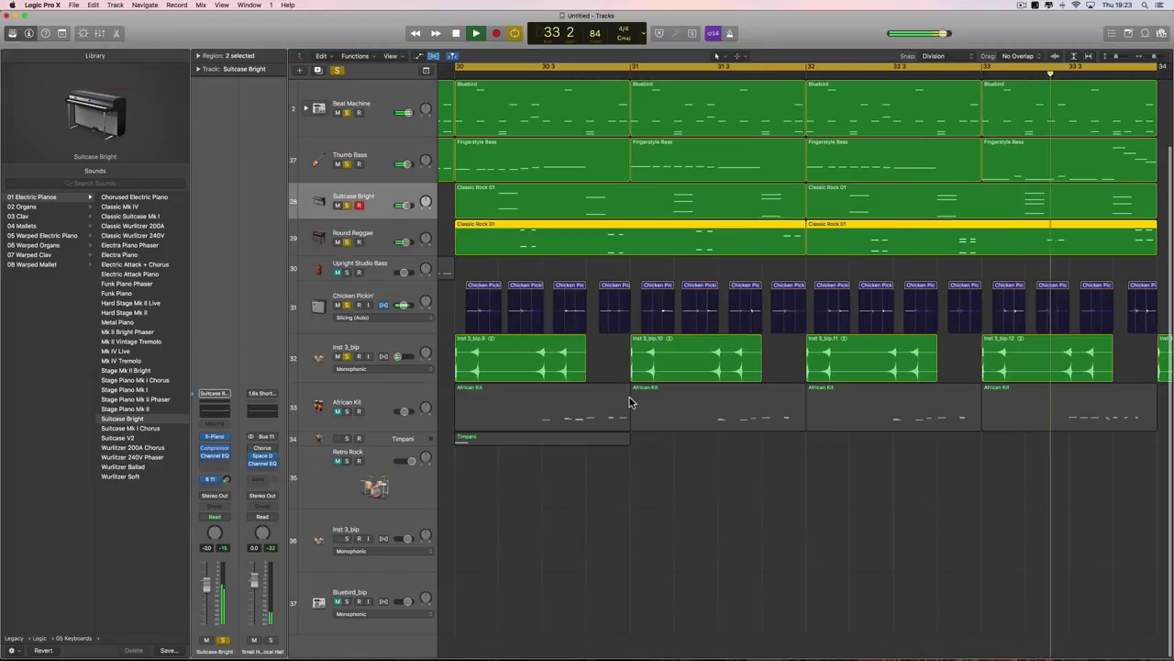
# - Hide the Library, solo only the DROP LEAF Riddim Instrumental track by unsoloing the other parts, and play it
pyautogui.click(11, 34)
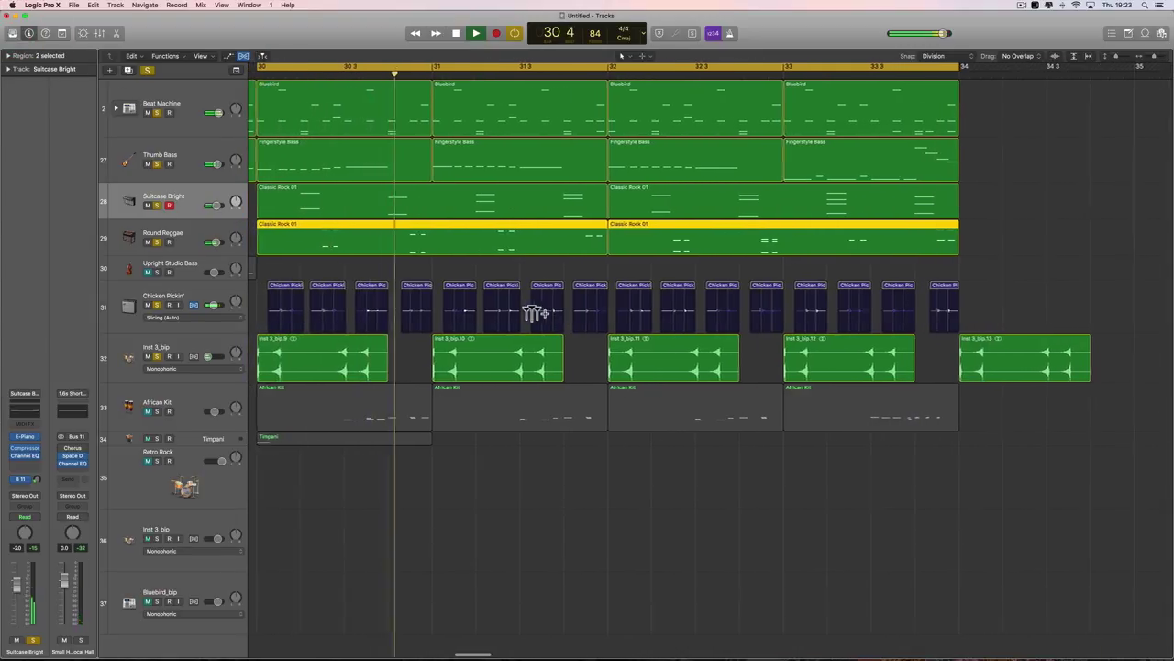
pyautogui.scroll(2, 446, 294)
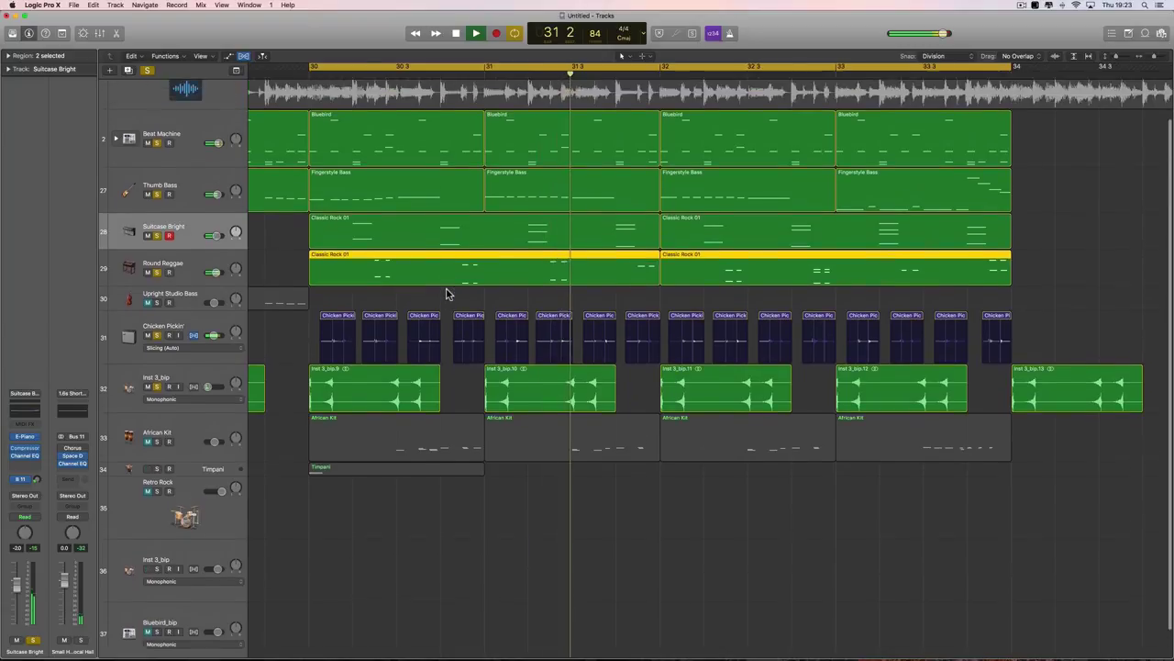
pyautogui.scroll(1, 446, 293)
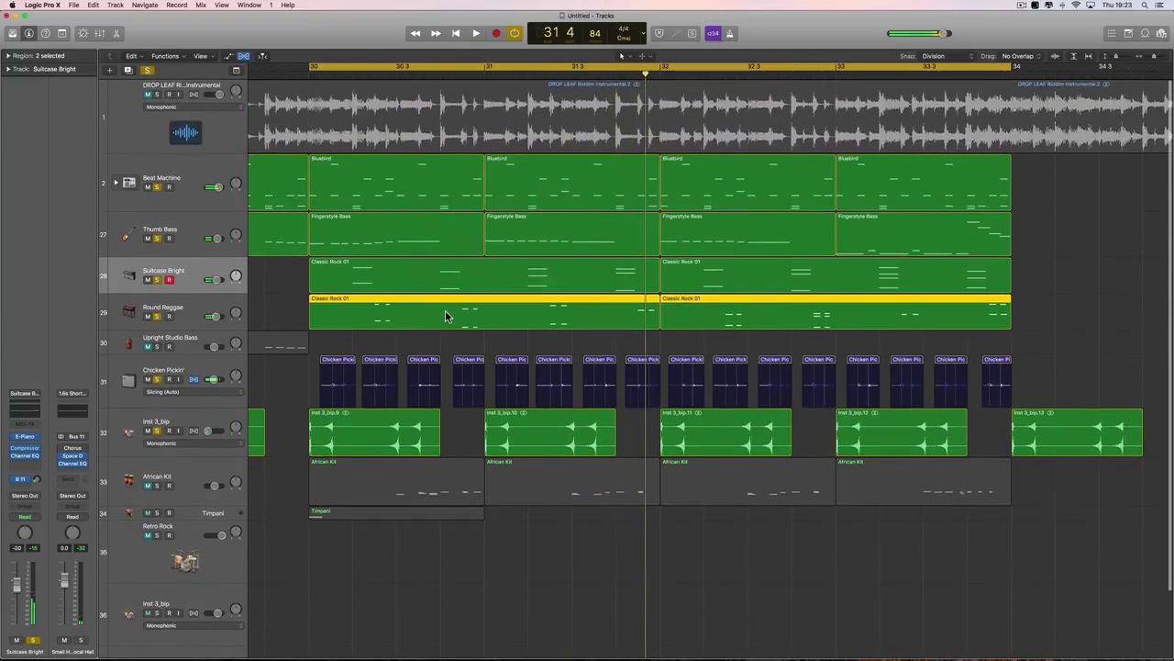
pyautogui.click(157, 95)
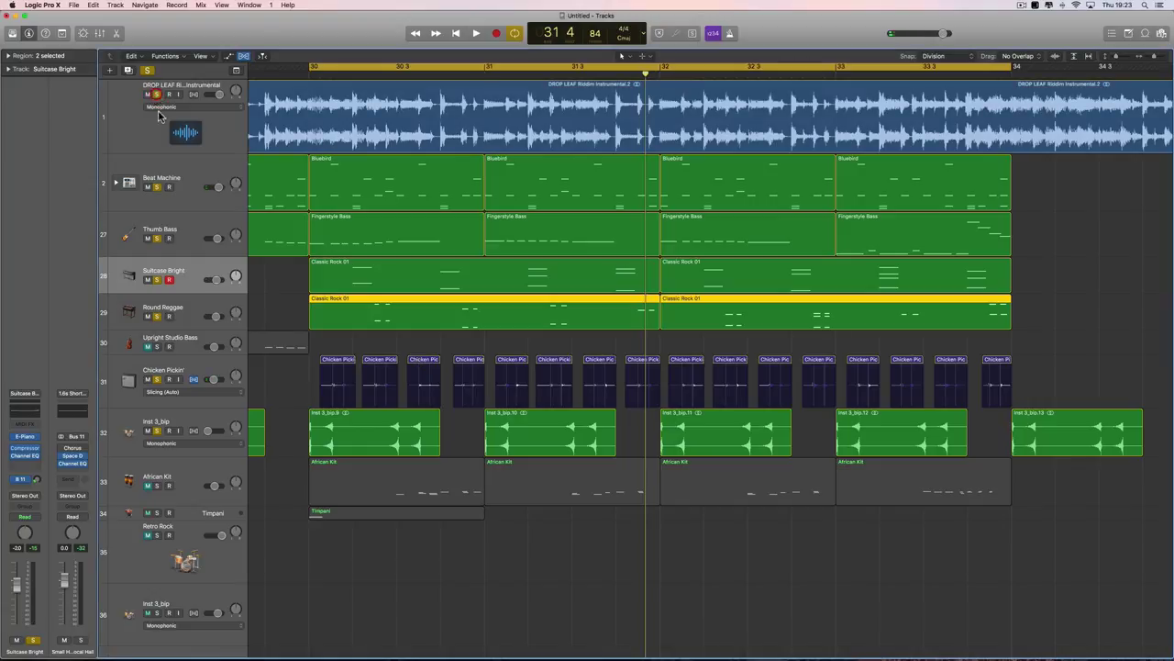
pyautogui.moveTo(158, 188); pyautogui.dragTo(151, 424)
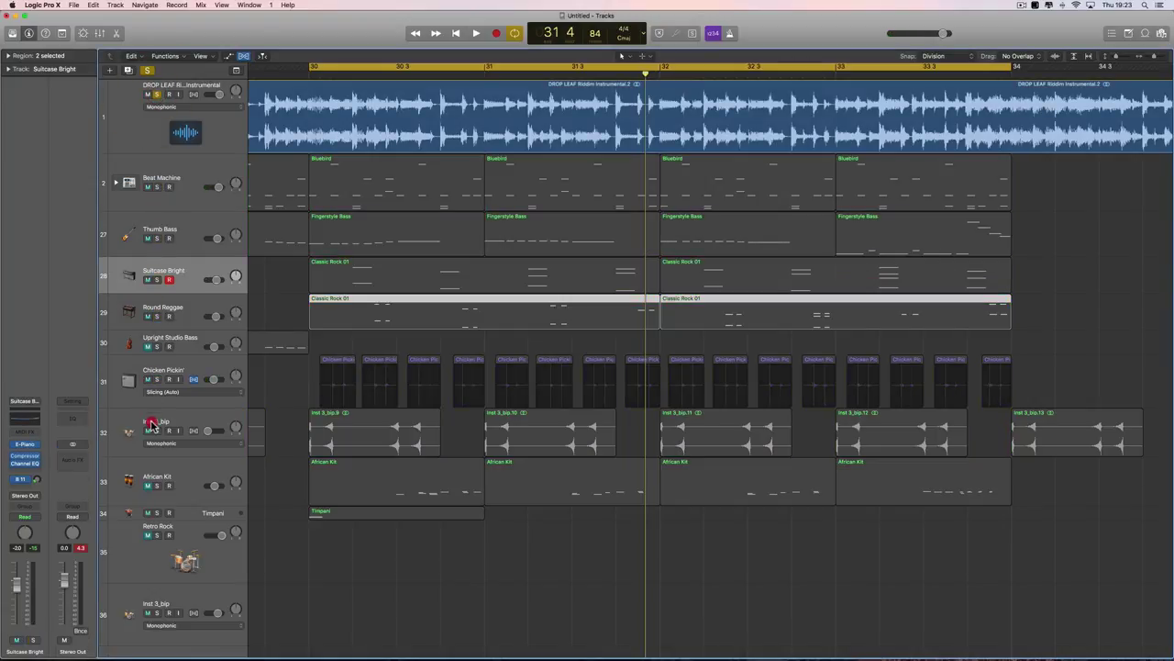
pyautogui.press('space')
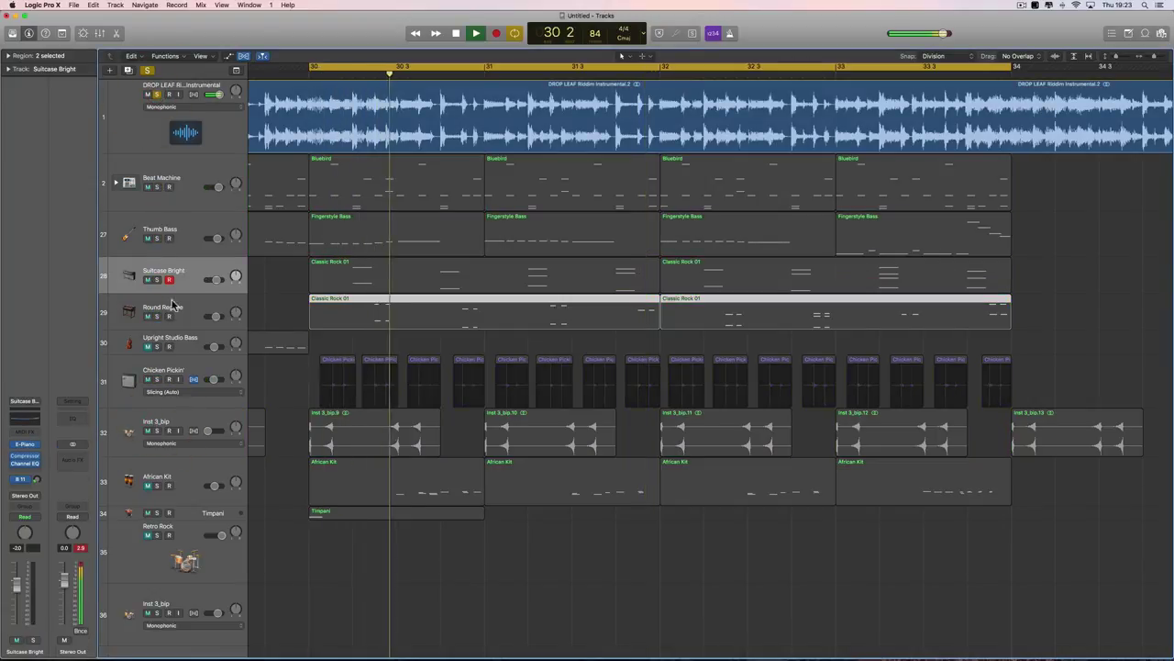
# - Turn off the low-cut band in the DROP LEAF Riddim Instrumental track's Channel EQ
pyautogui.click(214, 147)
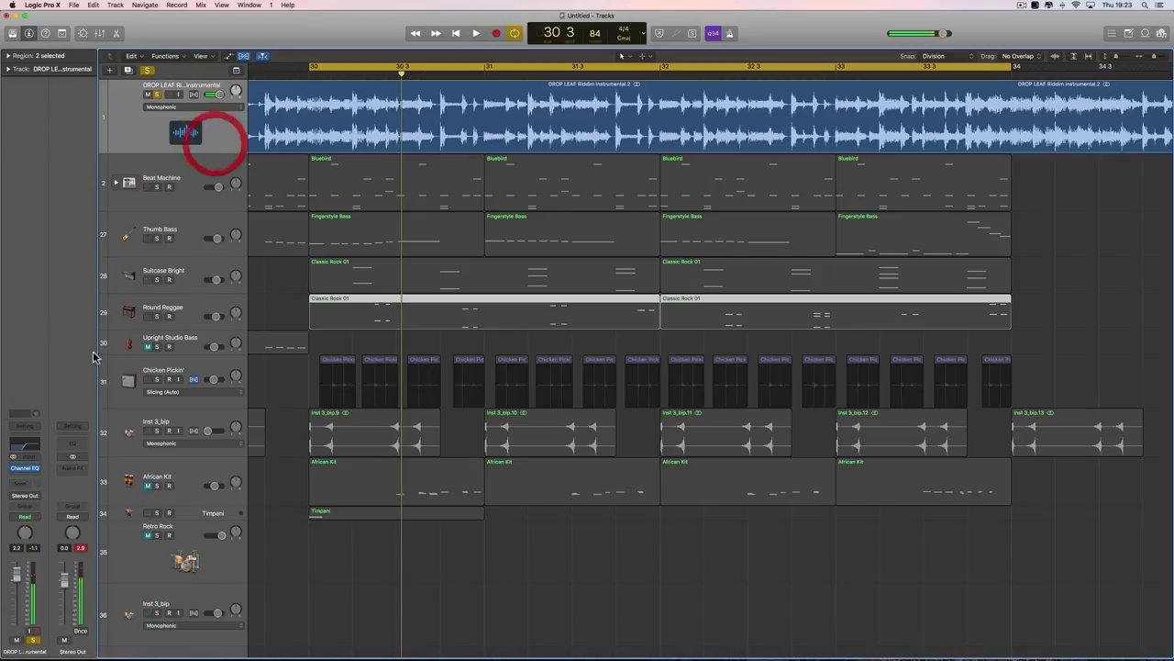
pyautogui.click(31, 446)
pyautogui.click(283, 484)
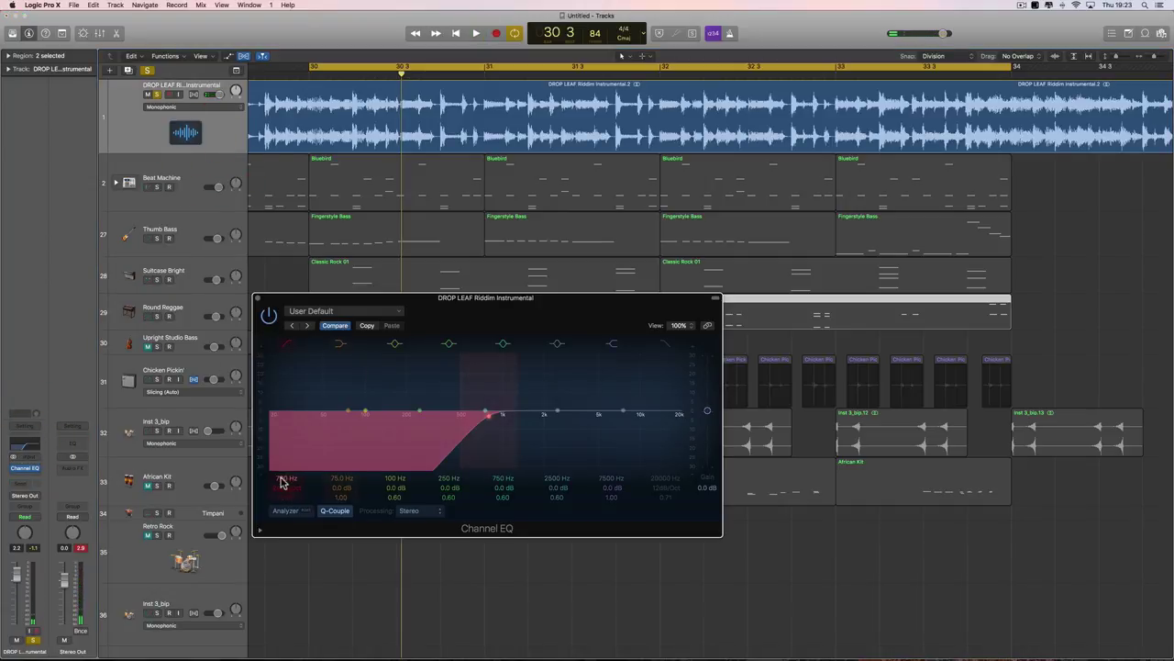
pyautogui.click(287, 347)
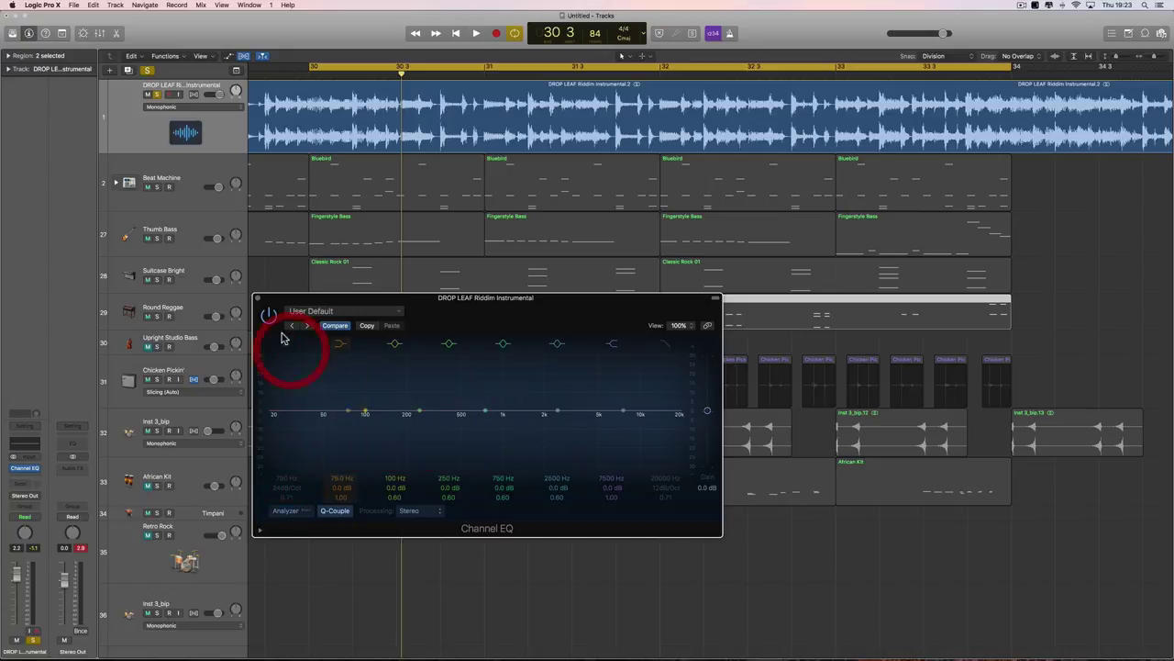
pyautogui.click(258, 301)
# - Audition the soloed DROP LEAF Riddim Instrumental from bar 30 in short bursts of playback
pyautogui.press('space')
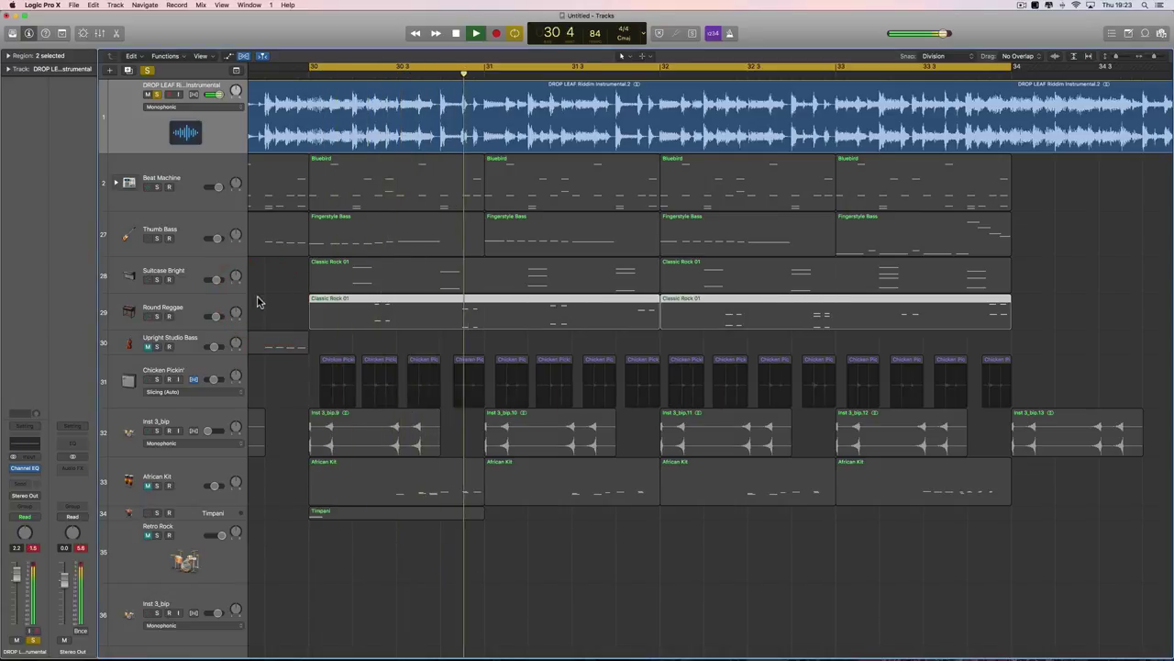
pyautogui.press('space')
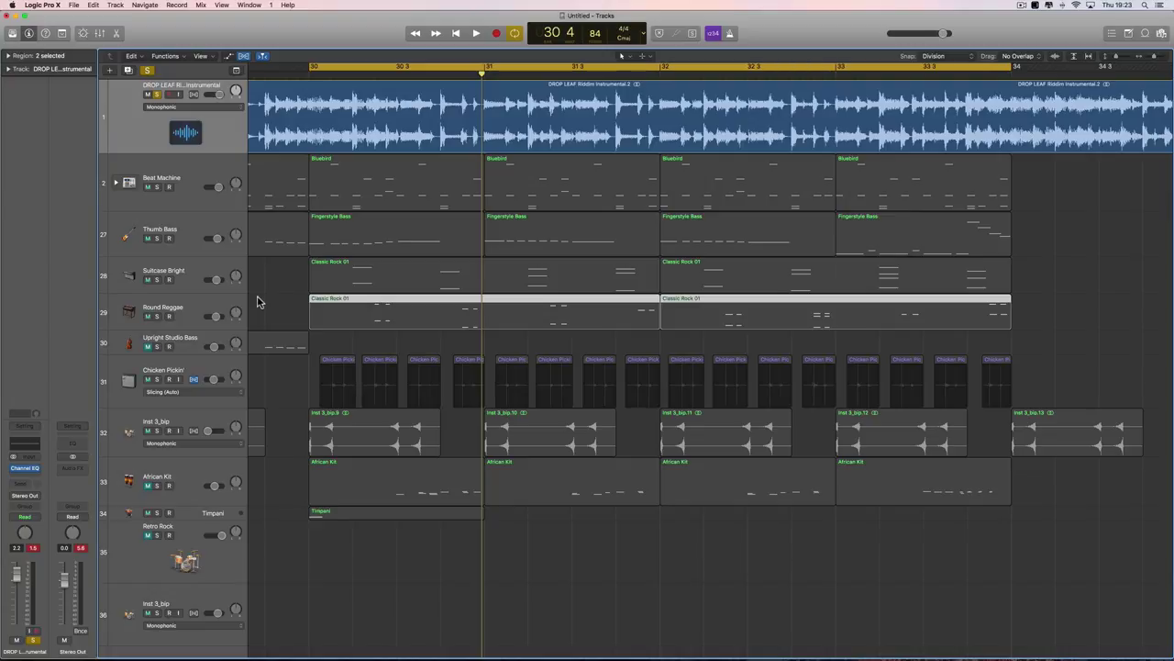
pyautogui.press('space')
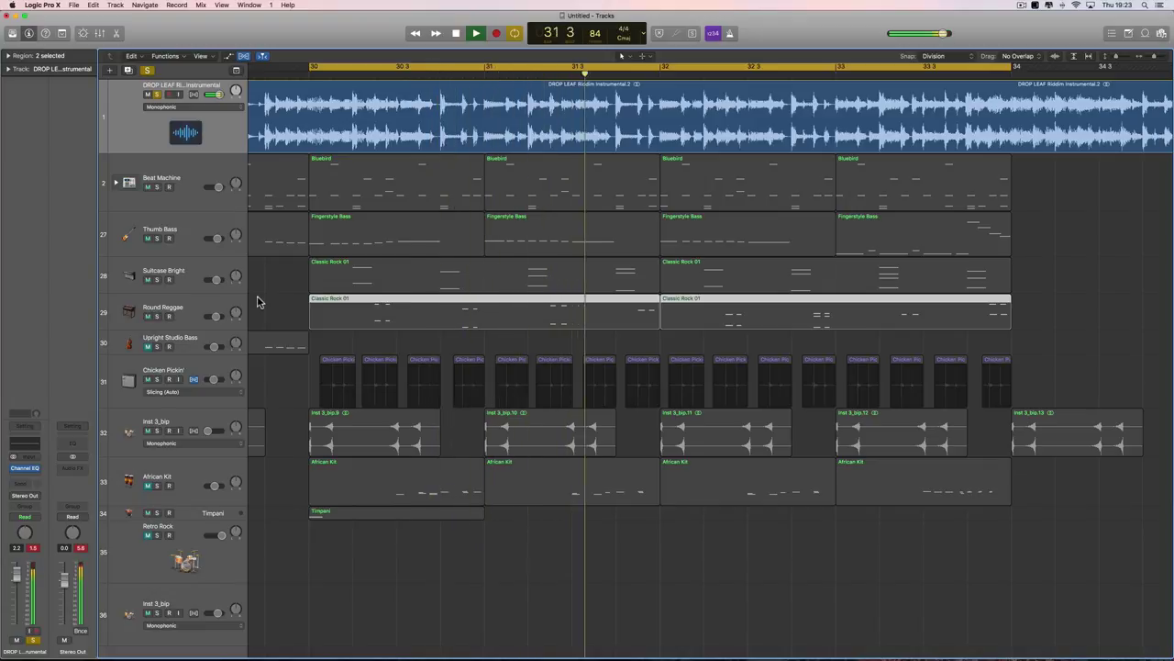
pyautogui.press('space')
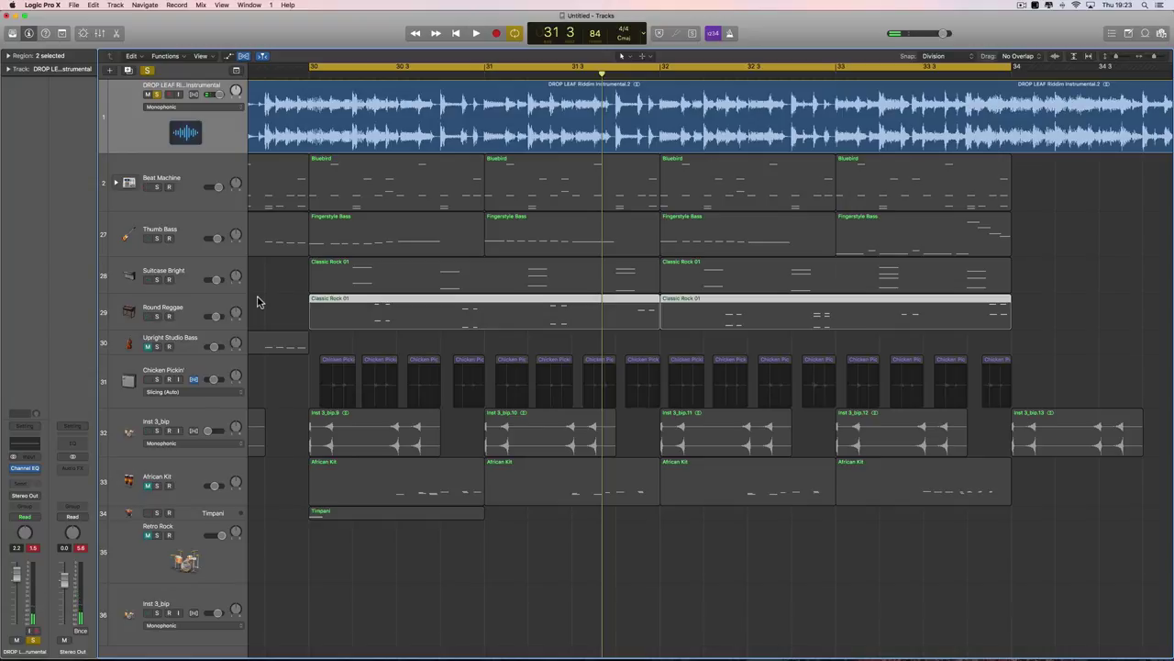
pyautogui.press('space')
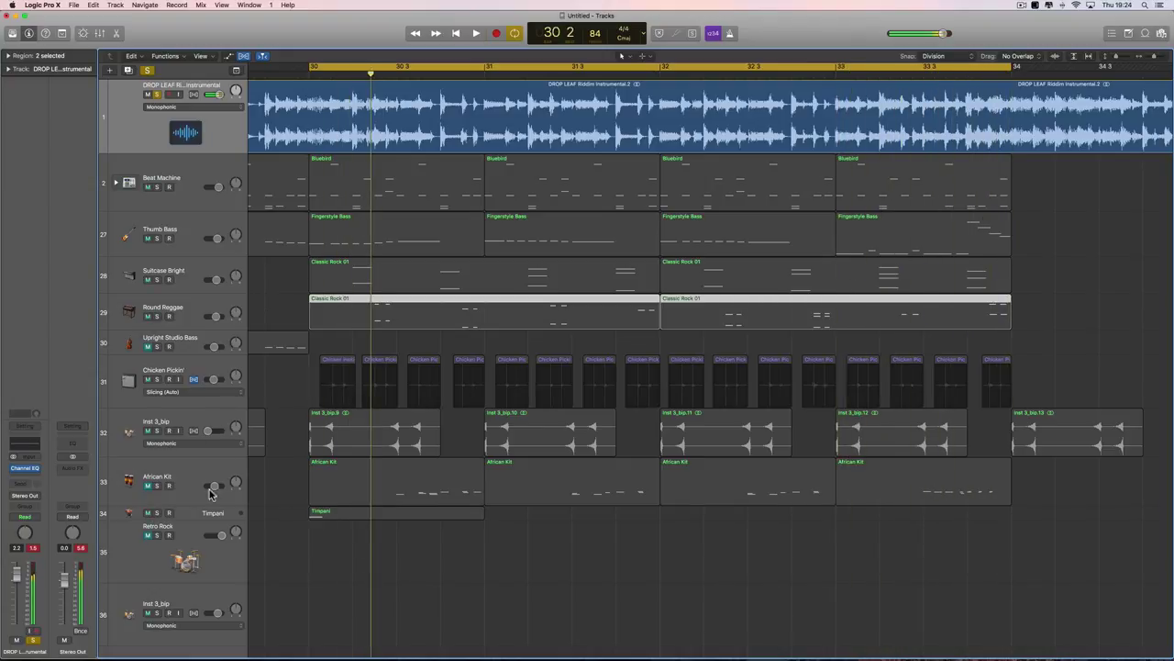
# - Enlarge the Timpani track row, unsolo the DROP LEAF instrumental, and play the full arrangement
pyautogui.click(193, 512)
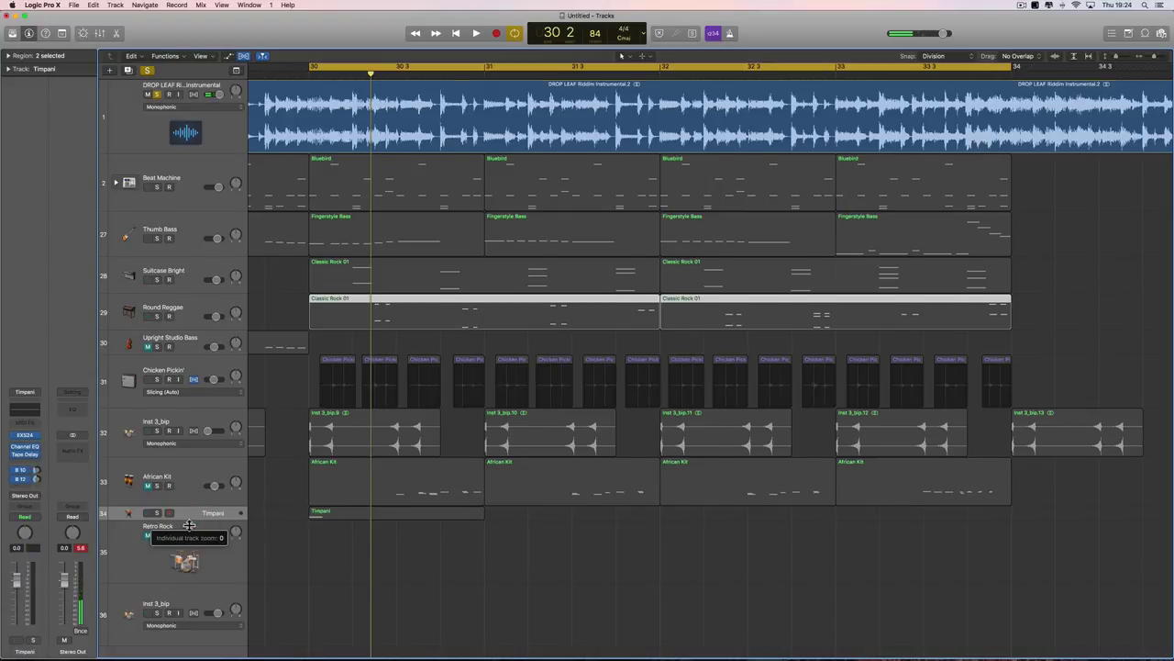
pyautogui.moveTo(189, 524); pyautogui.dragTo(191, 542)
pyautogui.click(157, 87)
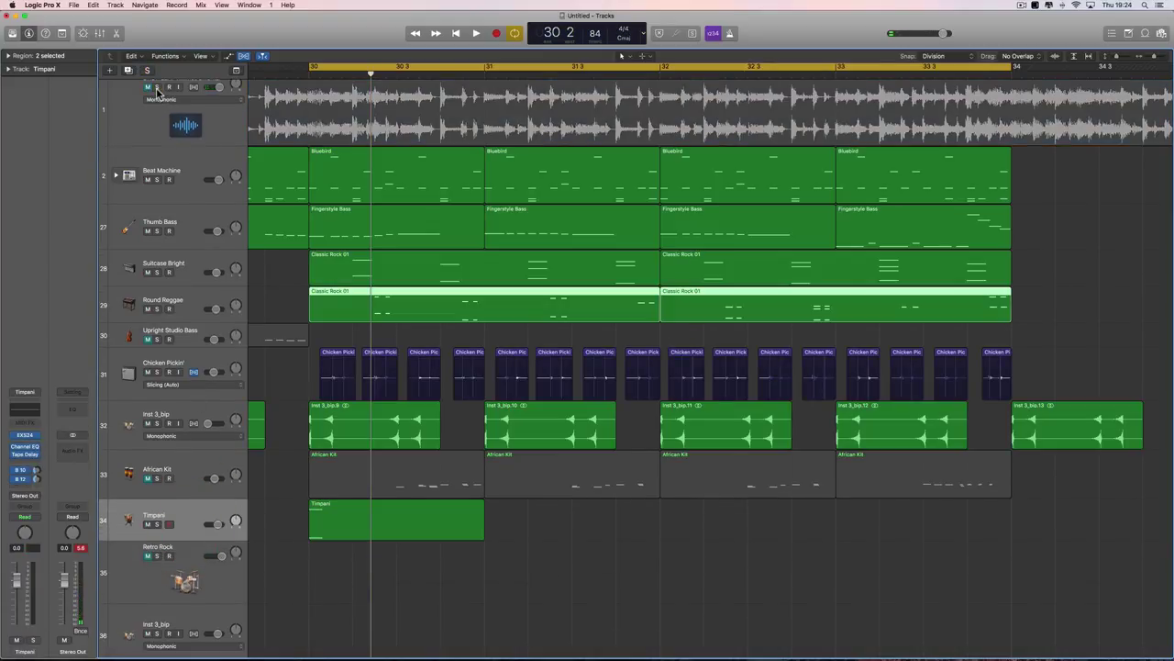
pyautogui.scroll(1, 194, 156)
pyautogui.press('space')
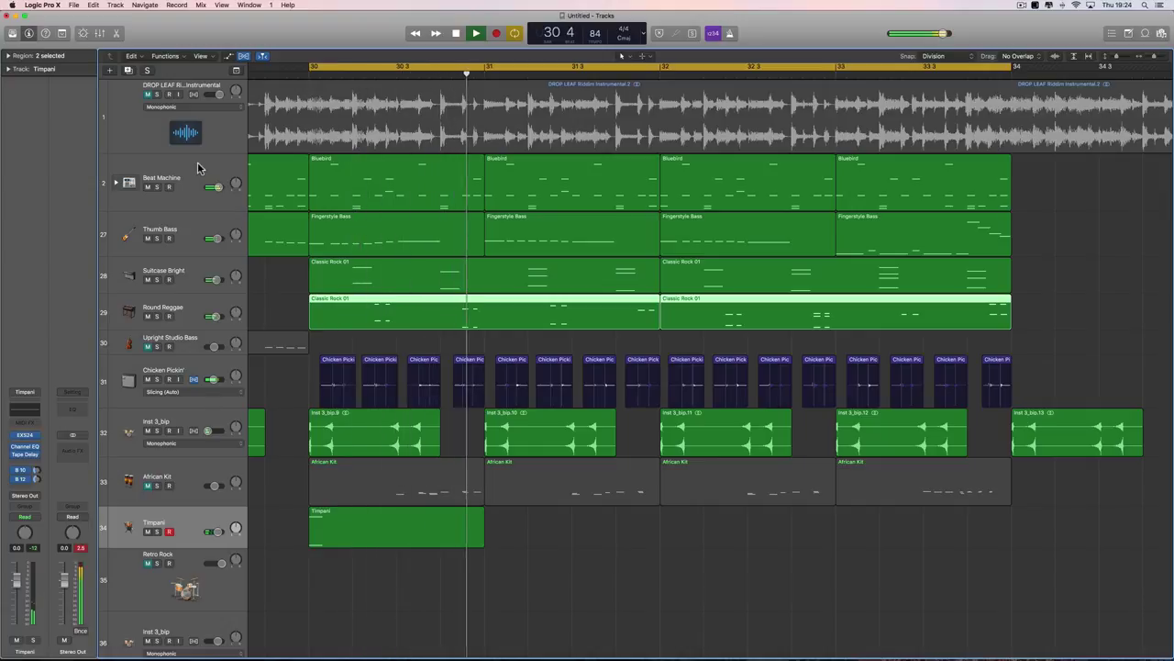
# - Set the Thumb Bass volume to -0.1 dB and adjust Chicken Pickin's reverb send level during playback
pyautogui.click(215, 190)
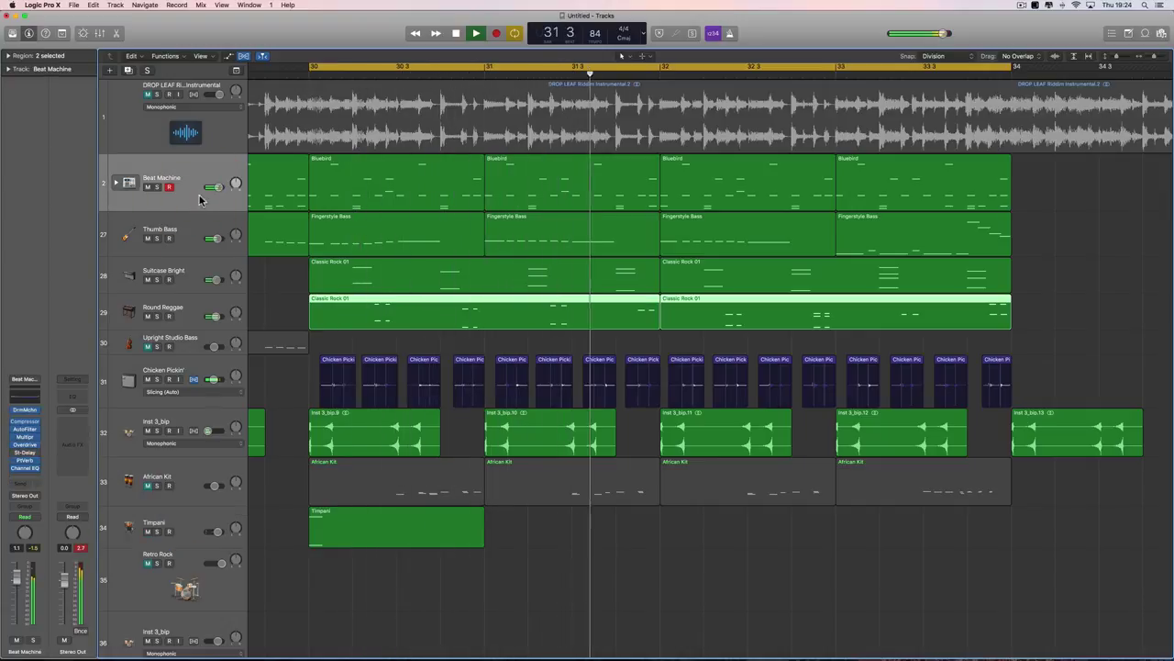
pyautogui.click(217, 239)
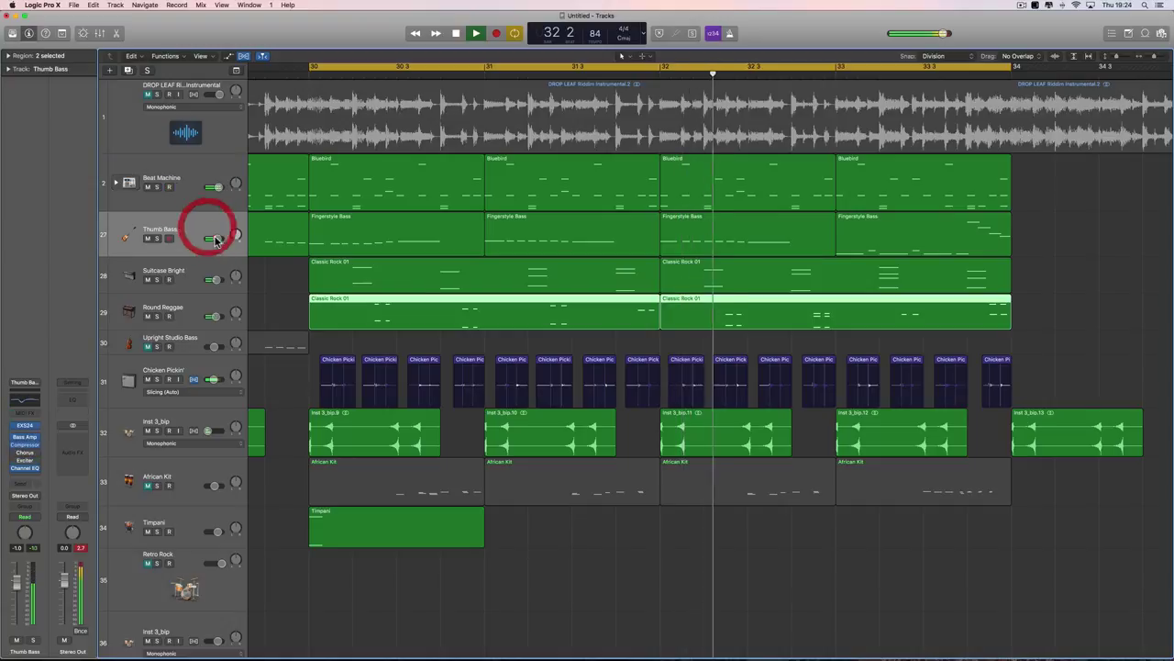
pyautogui.click(203, 179)
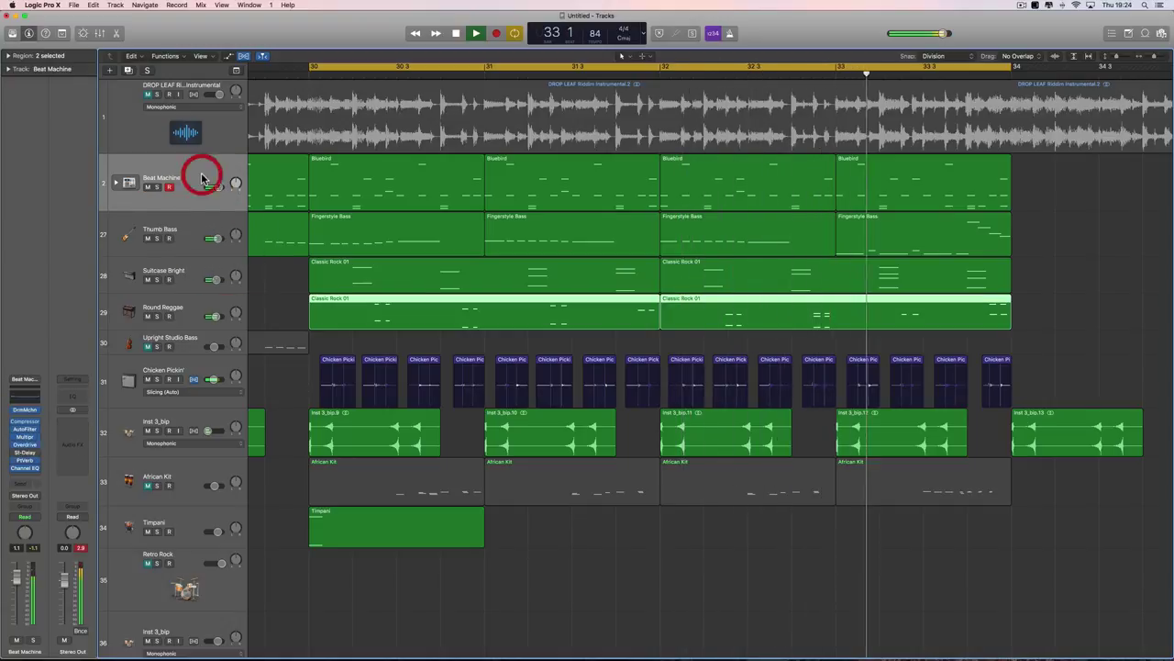
pyautogui.click(200, 358)
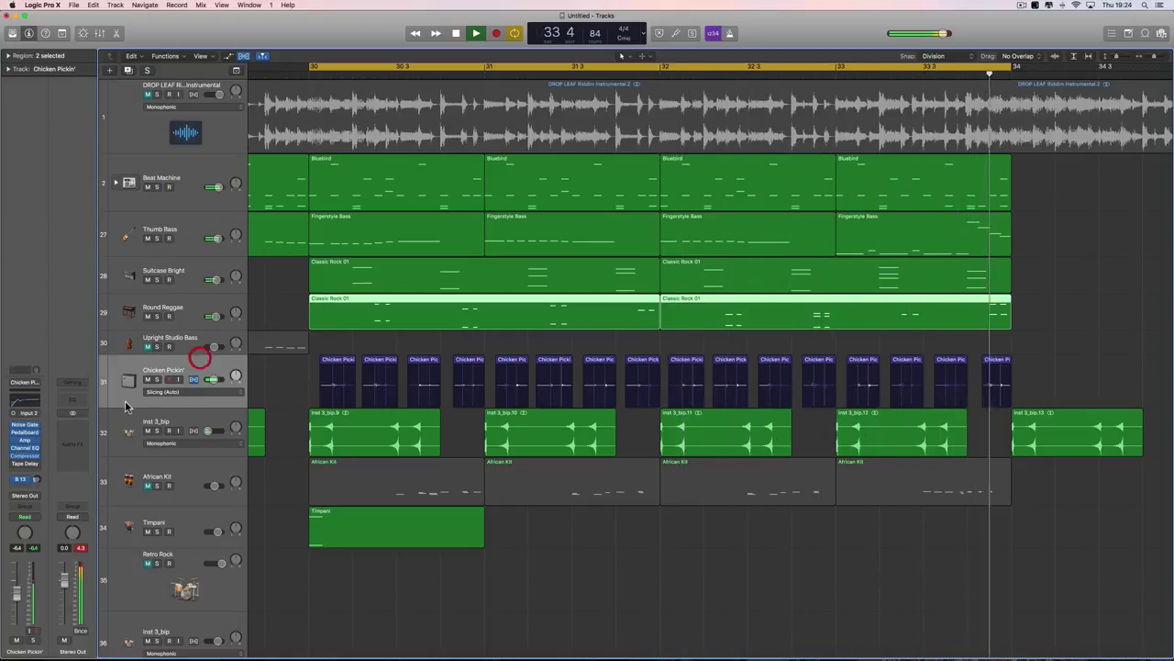
pyautogui.click(37, 481)
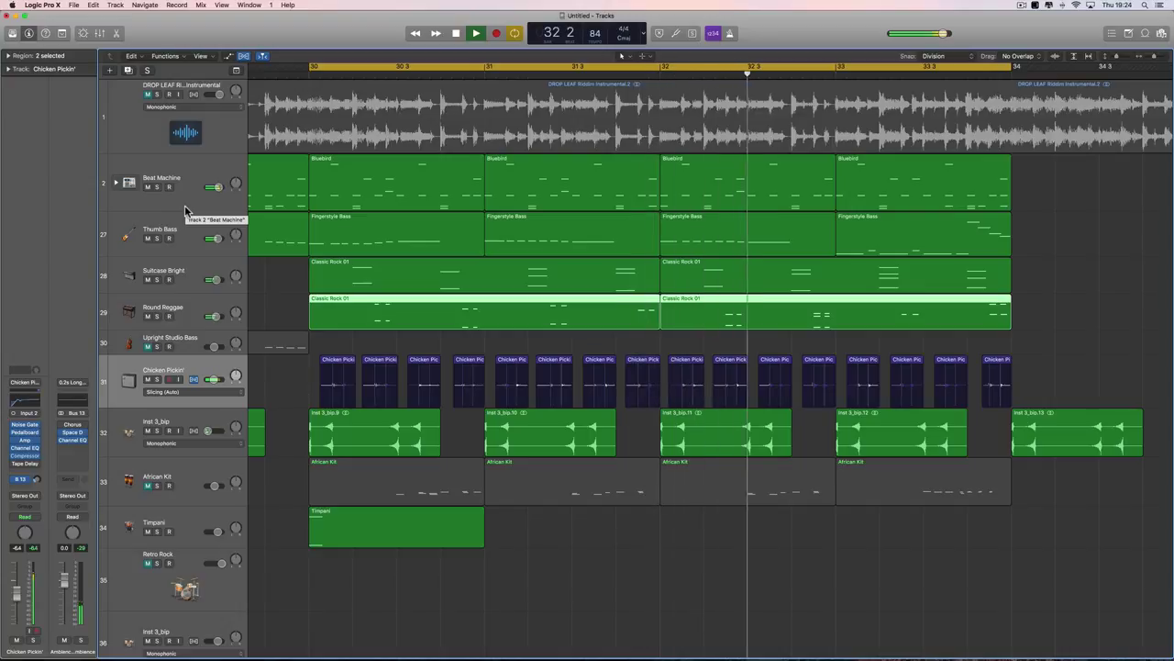
# - Set the Beat Machine volume to 1.6 dB and stop playback after listening to the balance
pyautogui.click(197, 184)
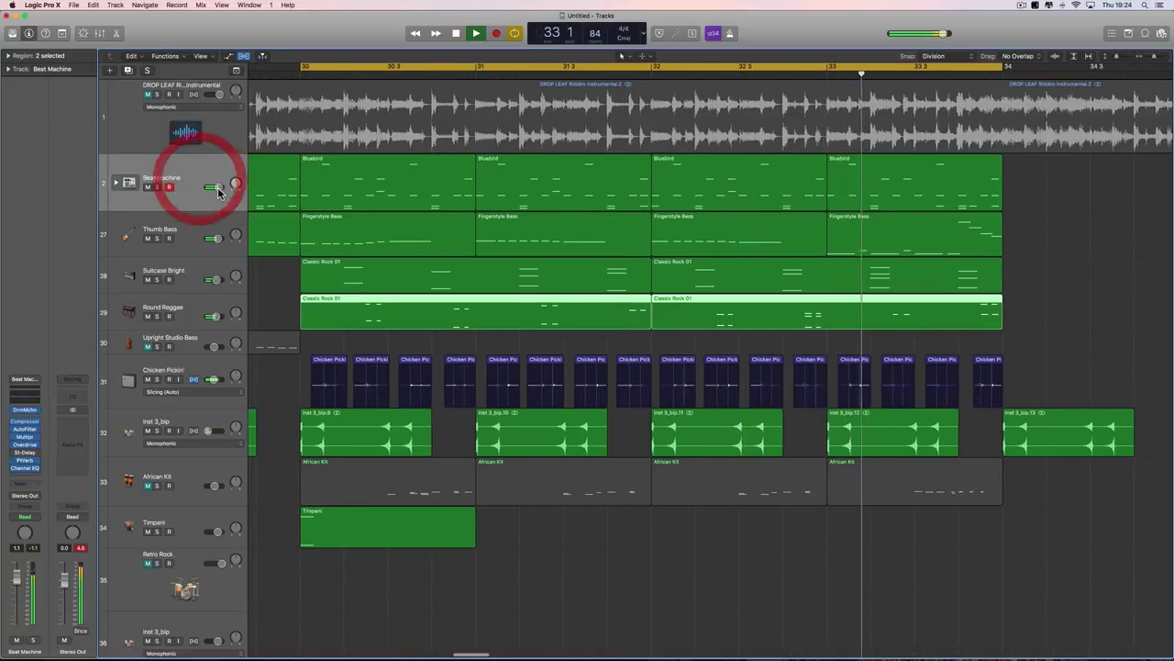
pyautogui.click(221, 188)
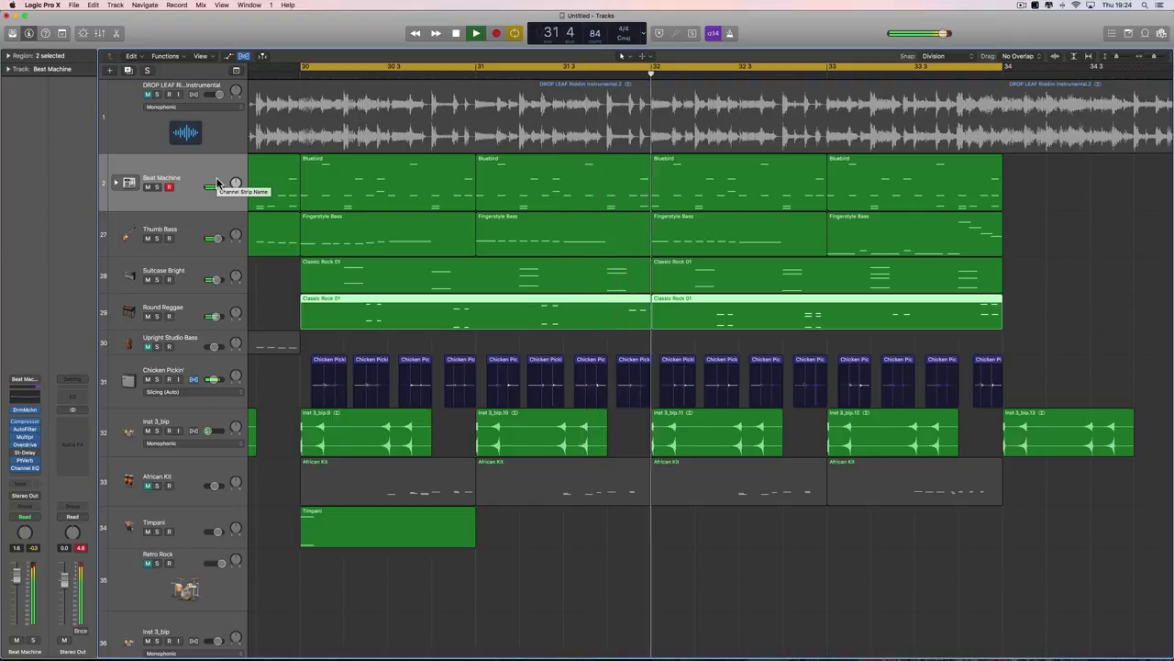
pyautogui.press('space')
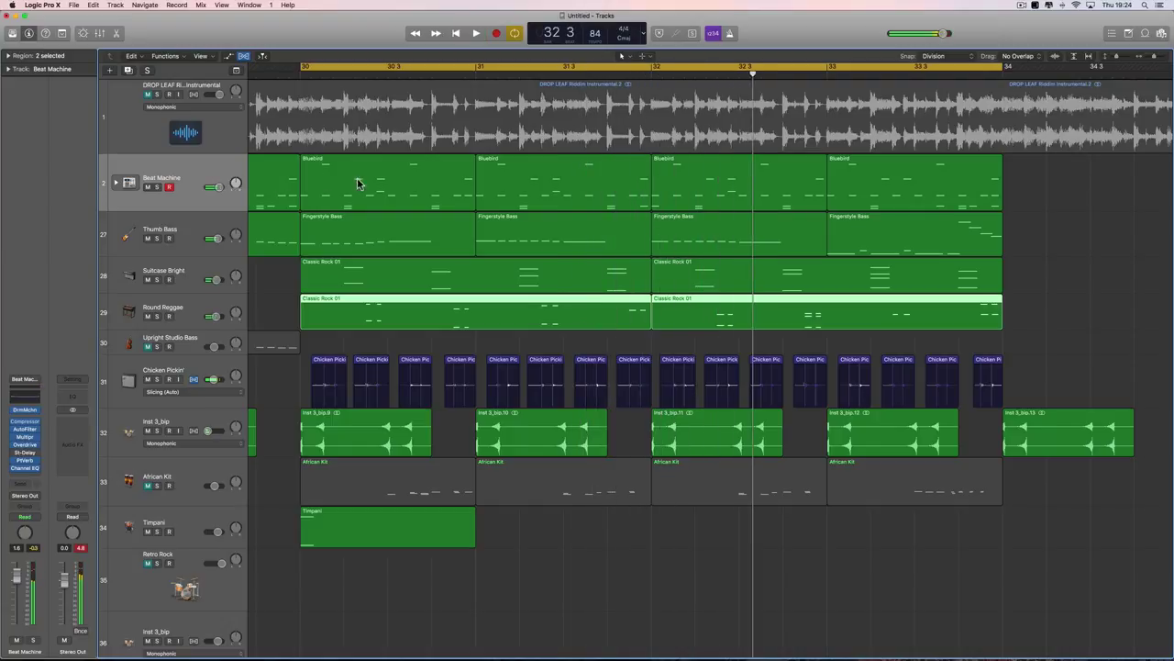
# - Open the Beat Machine's four Bluebird regions from bars 30 to 33 in the Piano Roll and examine the enlarged drum pattern
pyautogui.click(395, 187)
pyautogui.doubleClick(395, 187)
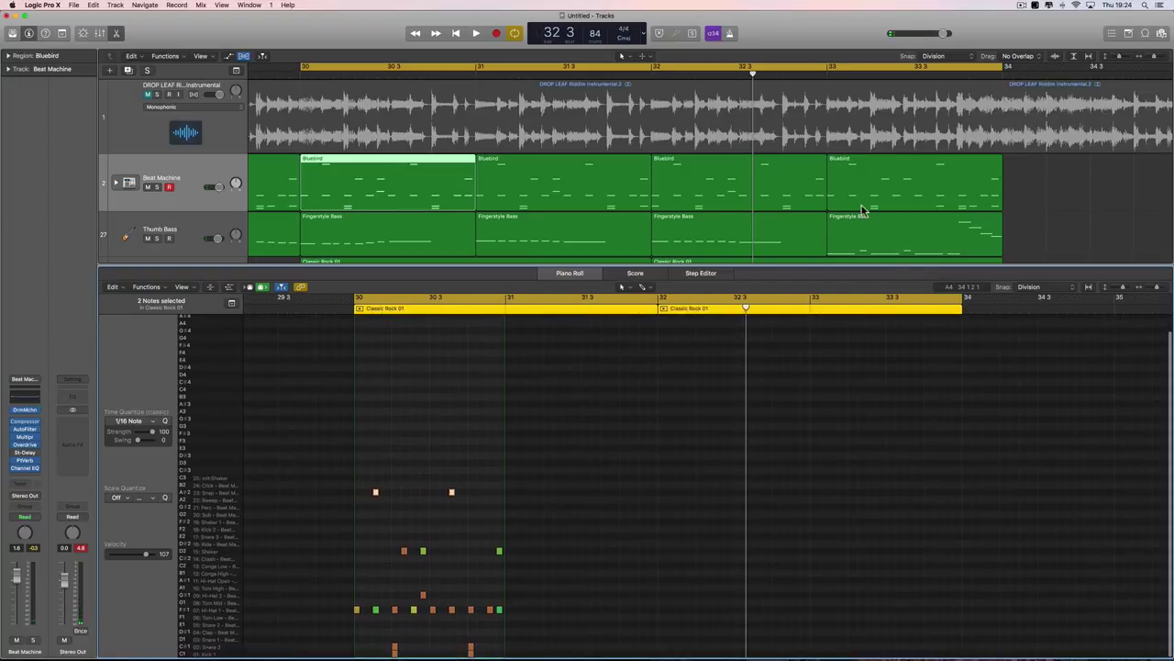
pyautogui.moveTo(1054, 188); pyautogui.dragTo(470, 190)
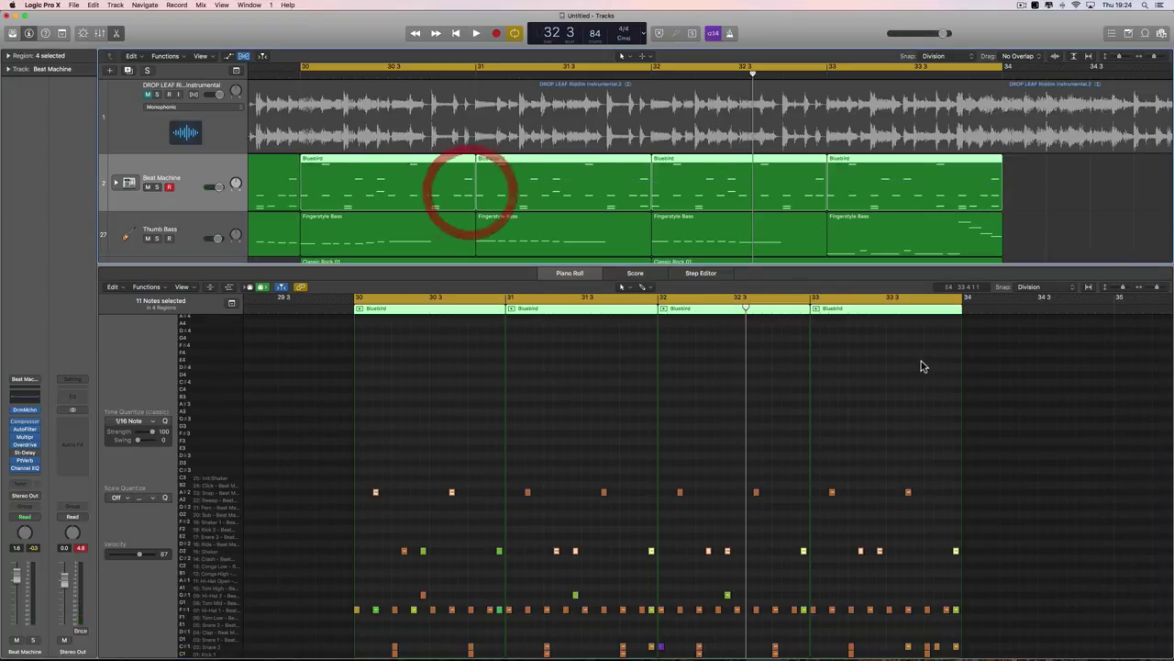
pyautogui.click(1166, 287)
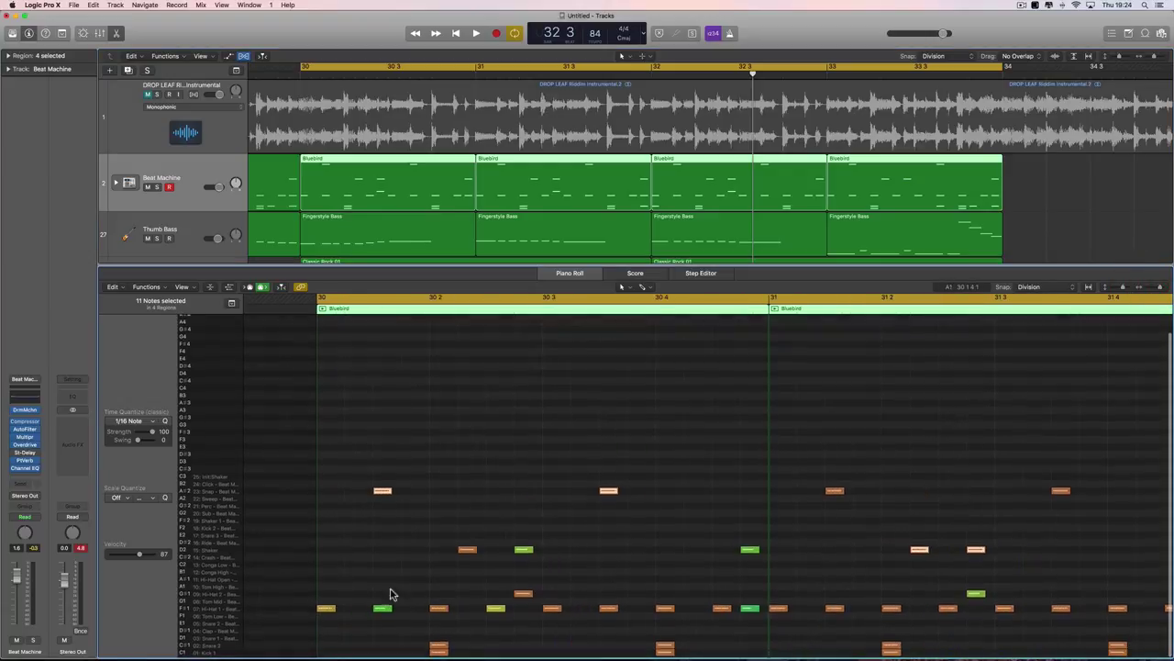
pyautogui.scroll(1, 332, 607)
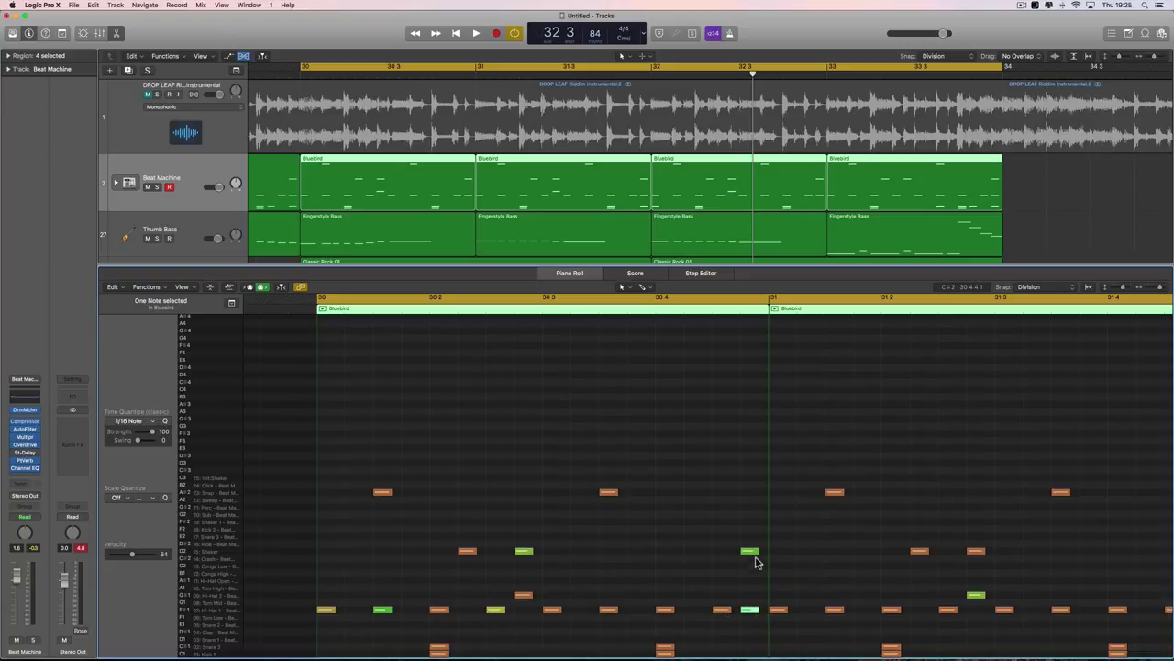
# - Play the loop and raise the Beat Machine volume to 3.3 dB
pyautogui.press('space')
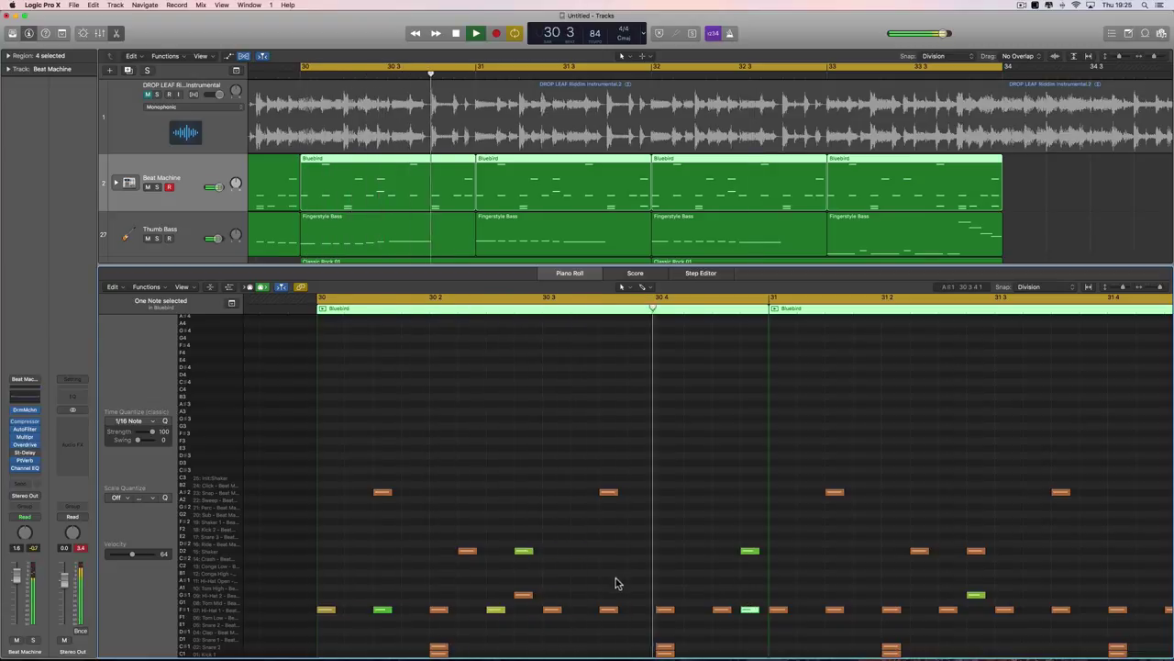
pyautogui.moveTo(217, 190); pyautogui.dragTo(226, 190)
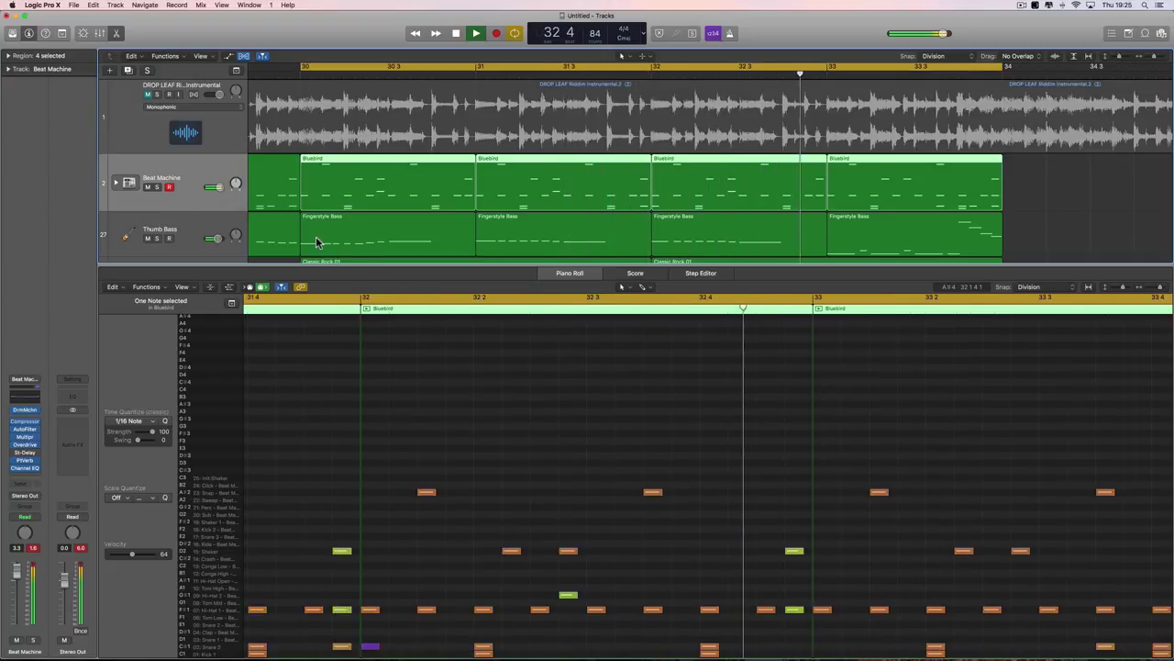
# - Boost Thumb Bass's low end in its Channel EQ, setting the 100 Hz band to +4.0 dB and the 124 Hz band to +3.5 dB
pyautogui.scroll(-3, 211, 179)
pyautogui.click(197, 178)
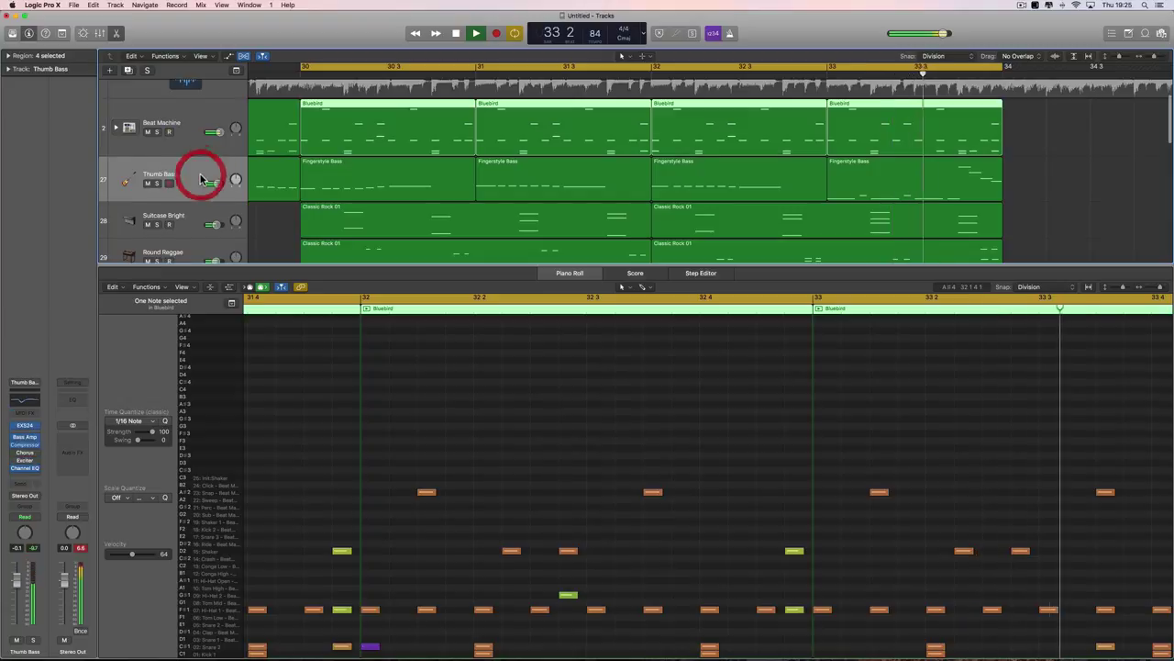
pyautogui.click(25, 397)
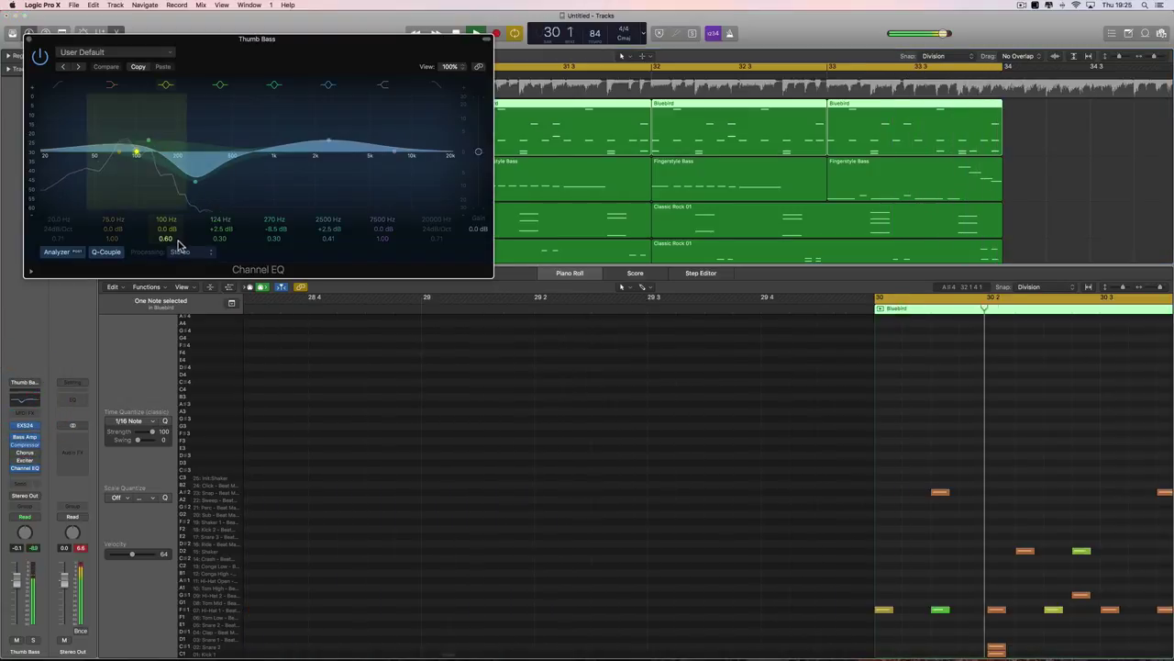
pyautogui.moveTo(169, 235); pyautogui.dragTo(214, 225)
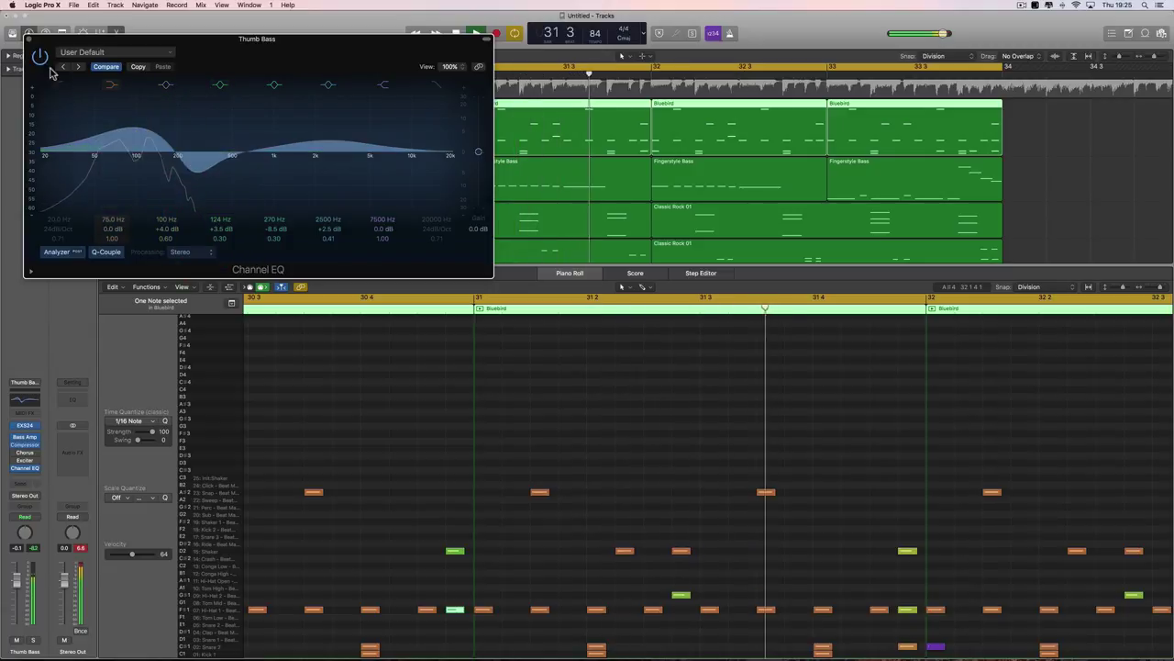
pyautogui.click(30, 40)
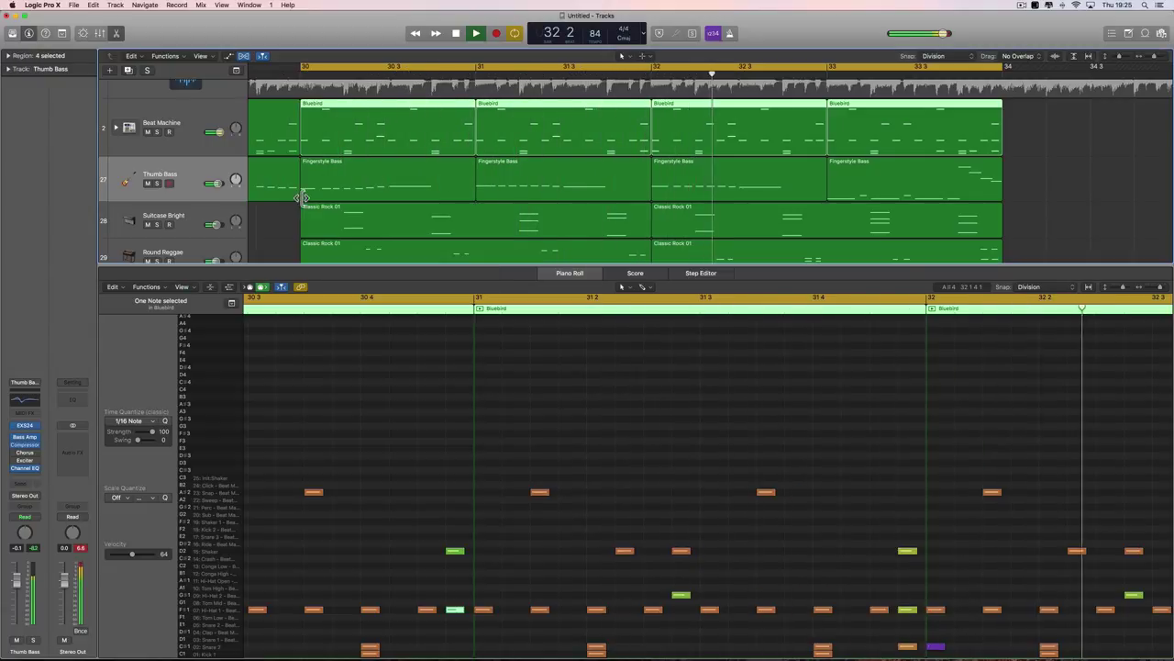
# - Rebalance the playing loop by setting Thumb Bass to -1.4 dB, Round Reggae to -2.1 dB and trimming Chicken Pickin's volume
pyautogui.moveTo(219, 184); pyautogui.dragTo(216, 185)
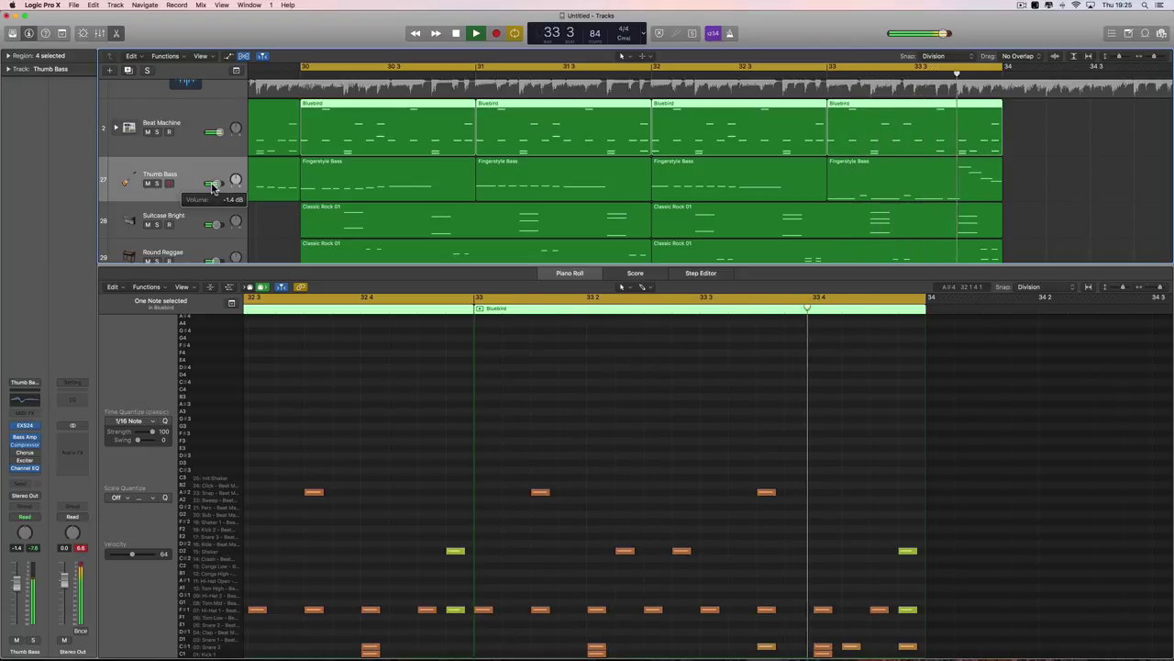
pyautogui.click(116, 33)
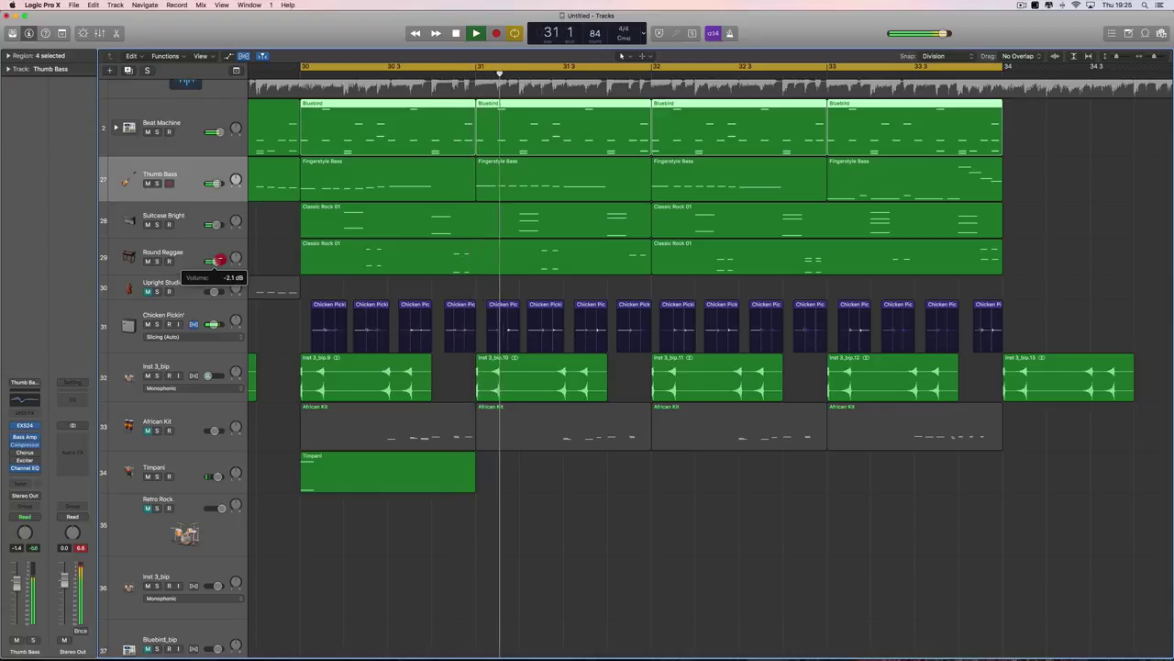
pyautogui.click(218, 264)
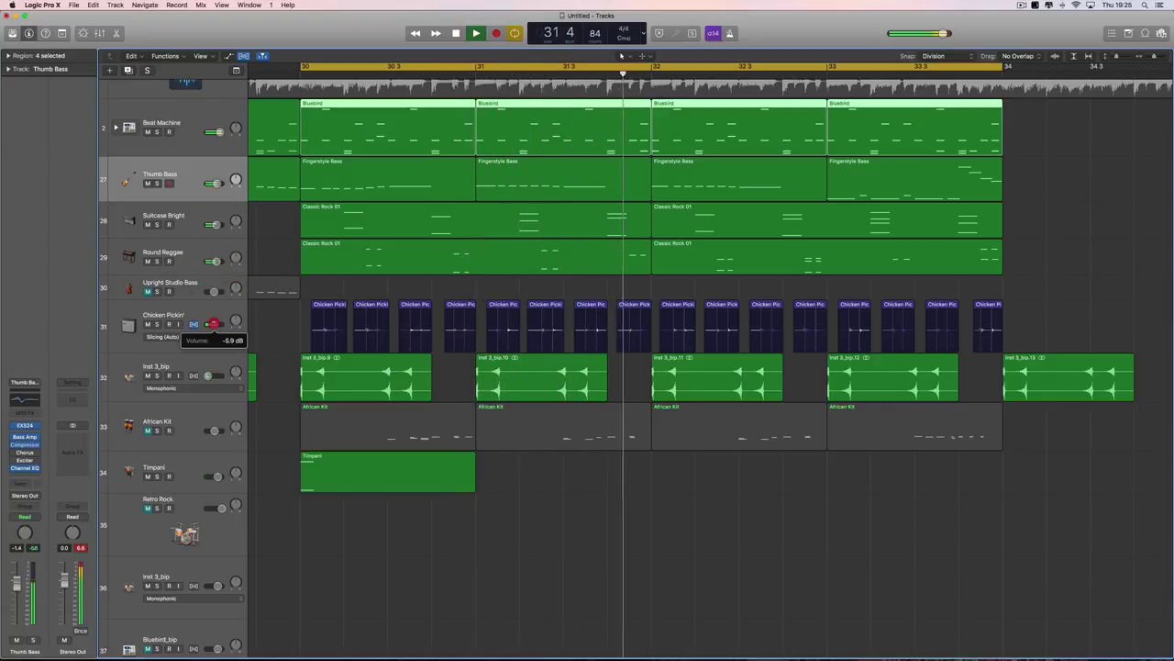
pyautogui.click(211, 325)
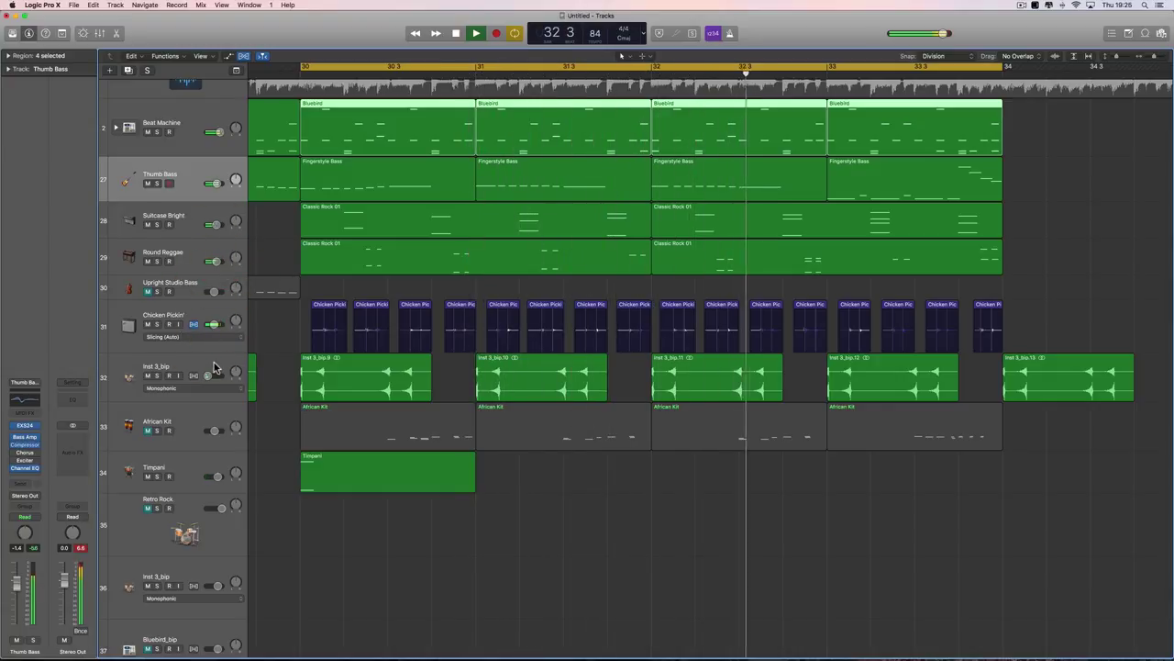
# - Solo the Inst 3_bip track at bar 30, set its volume to -27.5 dB, and unsolo it to hear the full mix
pyautogui.click(212, 359)
pyautogui.press('space')
pyautogui.click(157, 376)
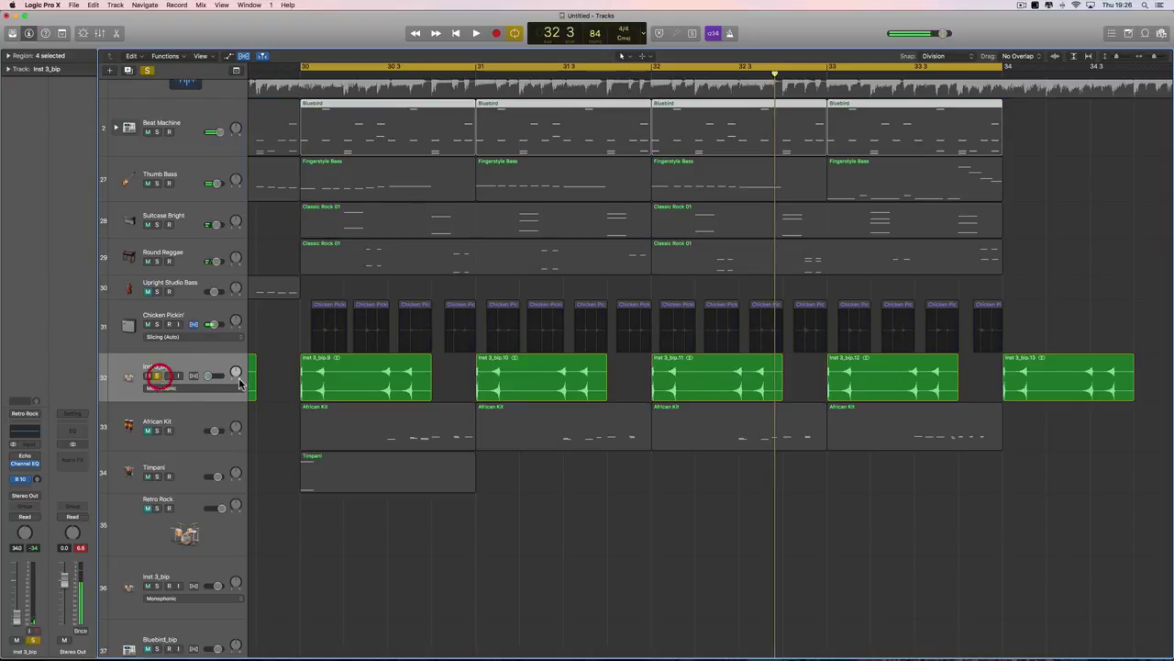
pyautogui.press('space')
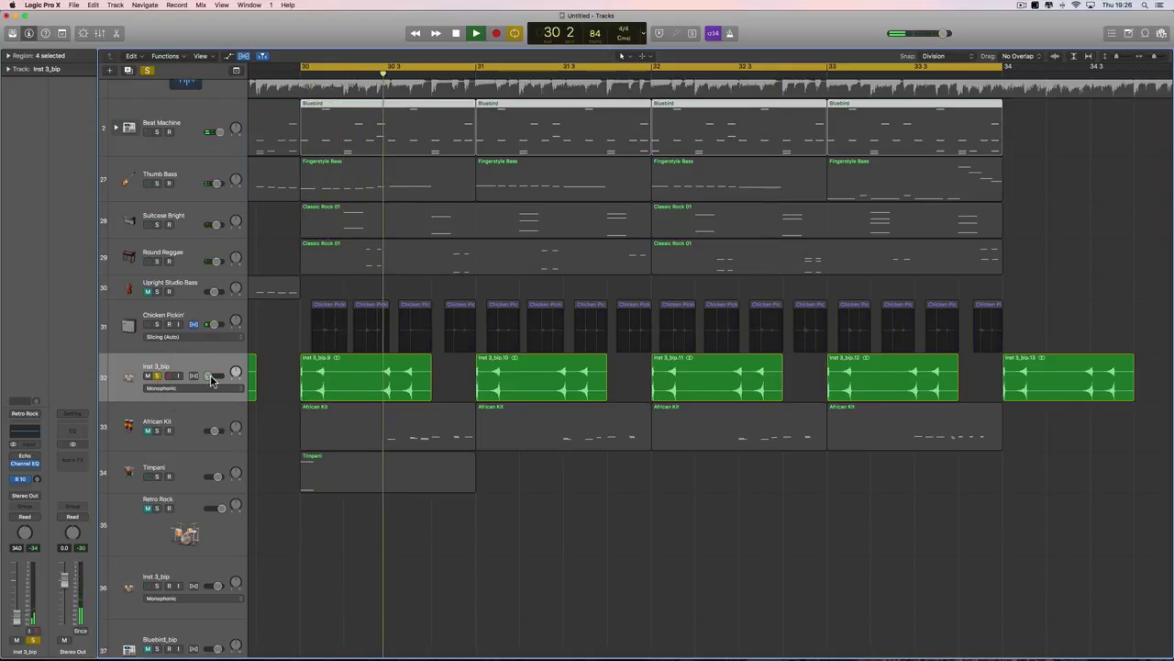
pyautogui.moveTo(208, 376); pyautogui.dragTo(215, 376)
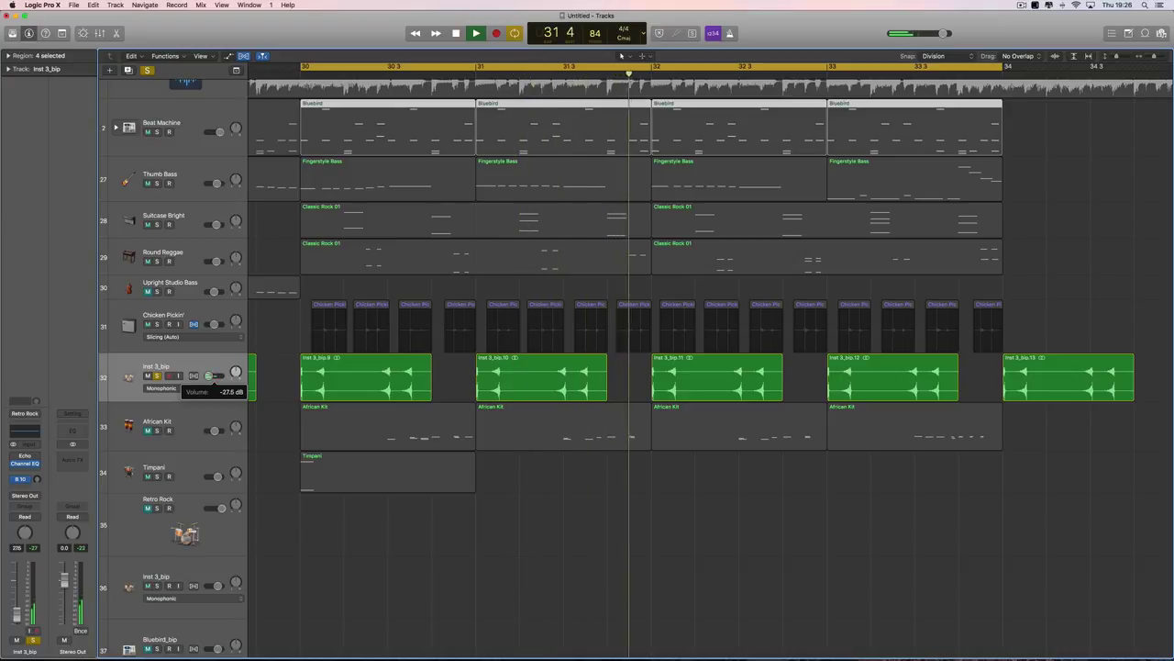
pyautogui.click(158, 377)
pyautogui.click(158, 377)
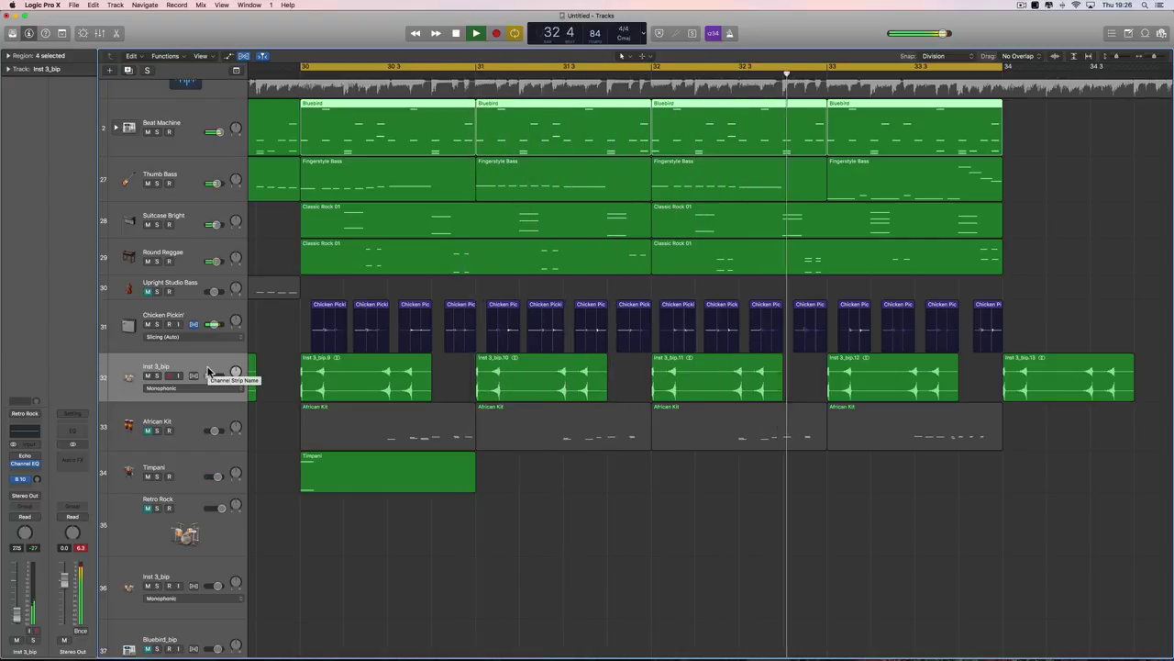
# - Unmute the DROP LEAF reference instrumental and raise its volume during playback to match the arrangement's level
pyautogui.scroll(3, 209, 371)
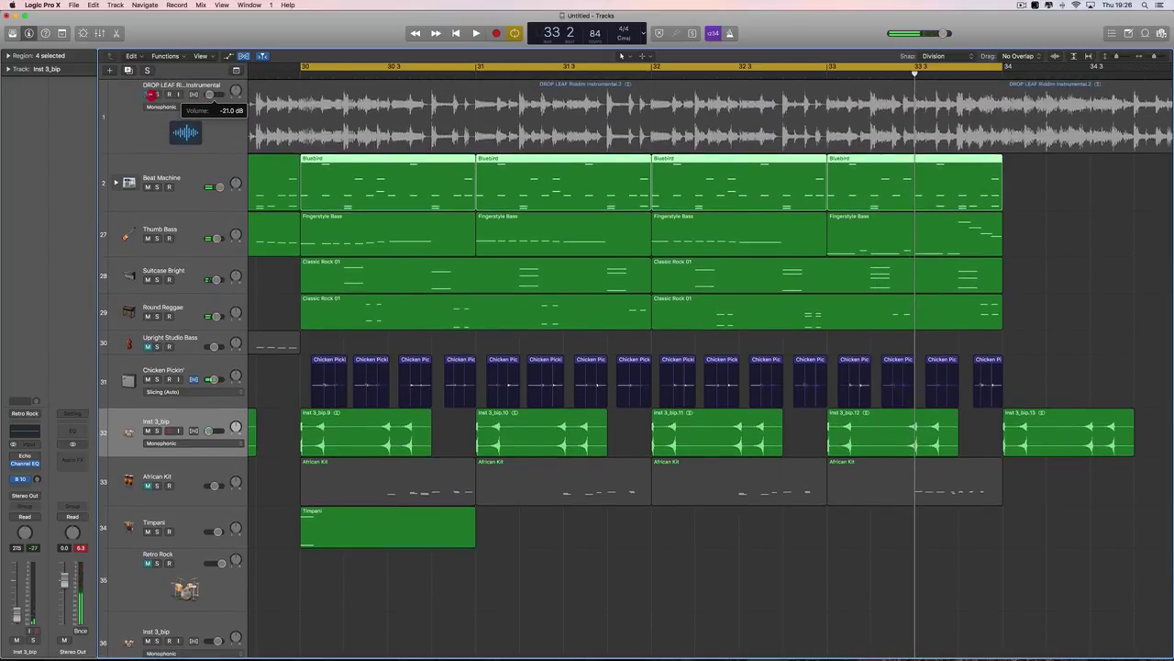
pyautogui.click(147, 95)
pyautogui.press('space')
pyautogui.click(210, 95)
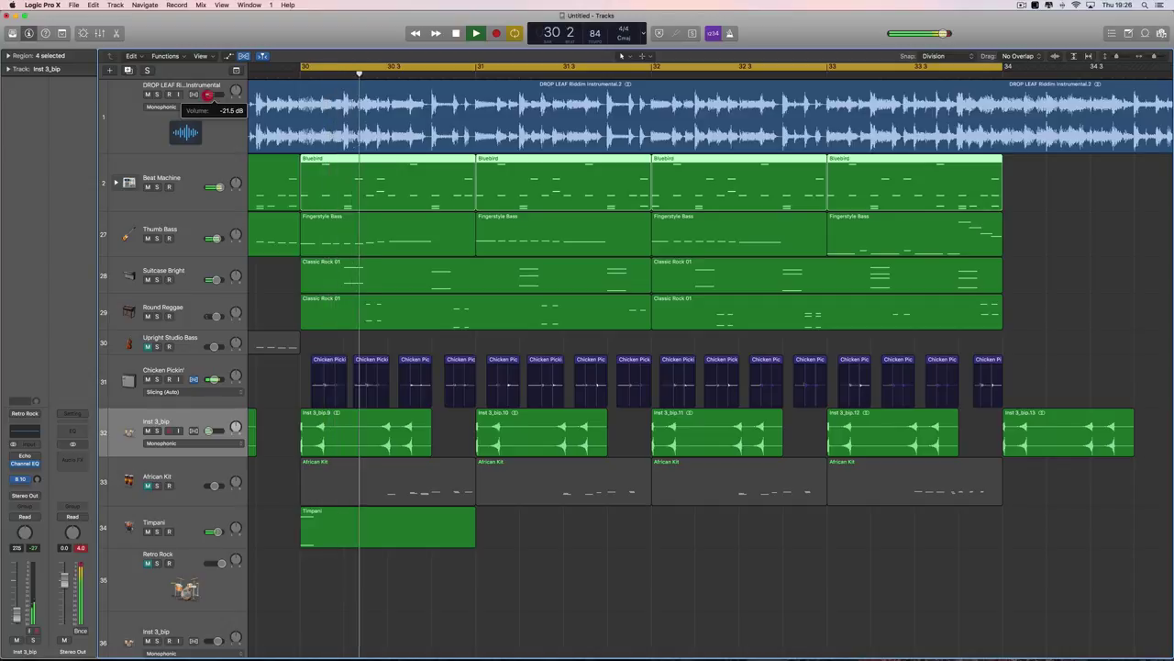
pyautogui.moveTo(209, 95)
pyautogui.mouseDown()
pyautogui.moveTo(254, 96)
pyautogui.moveTo(211, 95)
pyautogui.mouseUp()
# - Compare the soloed reference instrumental with the full arrangement, and mute the reference again
pyautogui.click(157, 95)
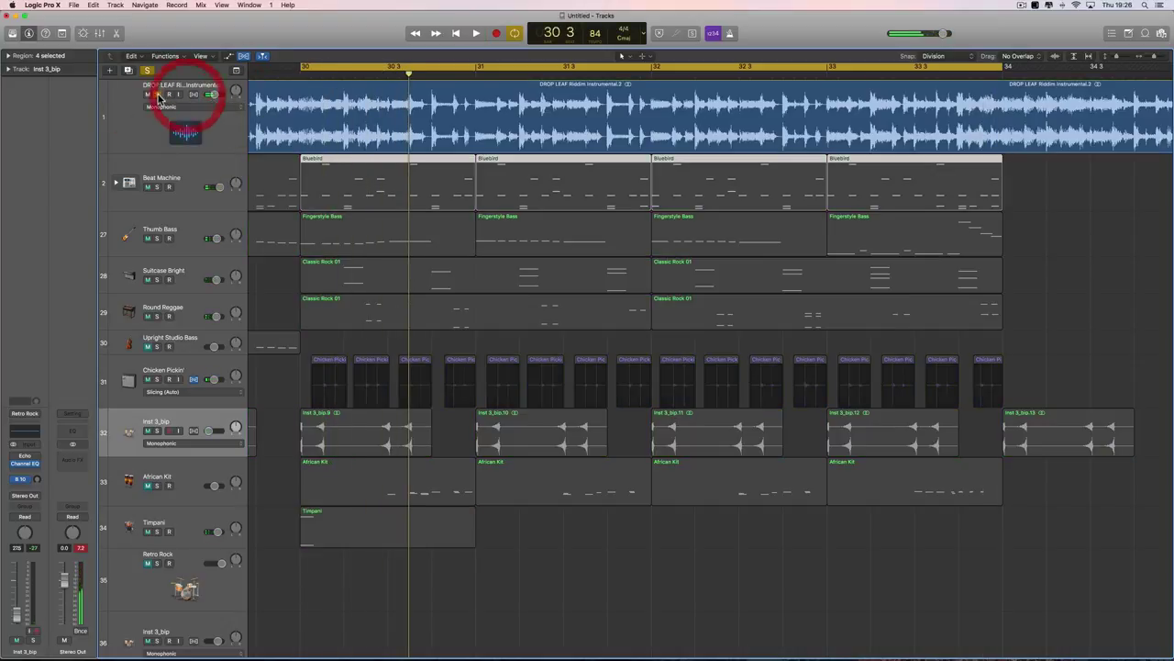
pyautogui.press('space')
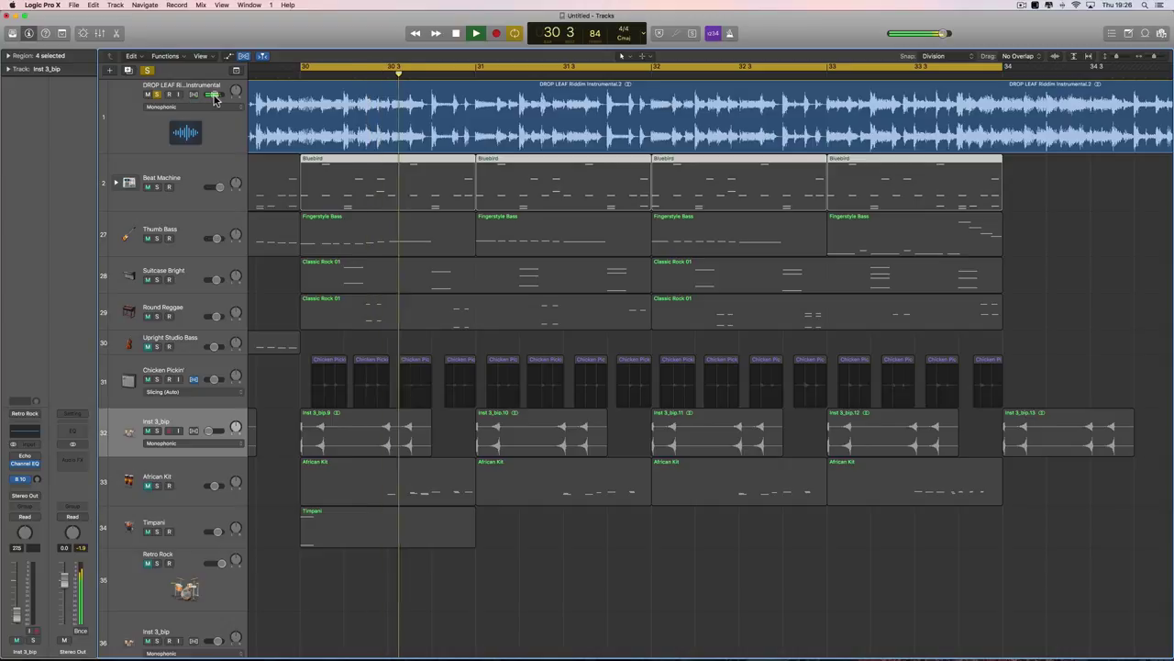
pyautogui.click(157, 94)
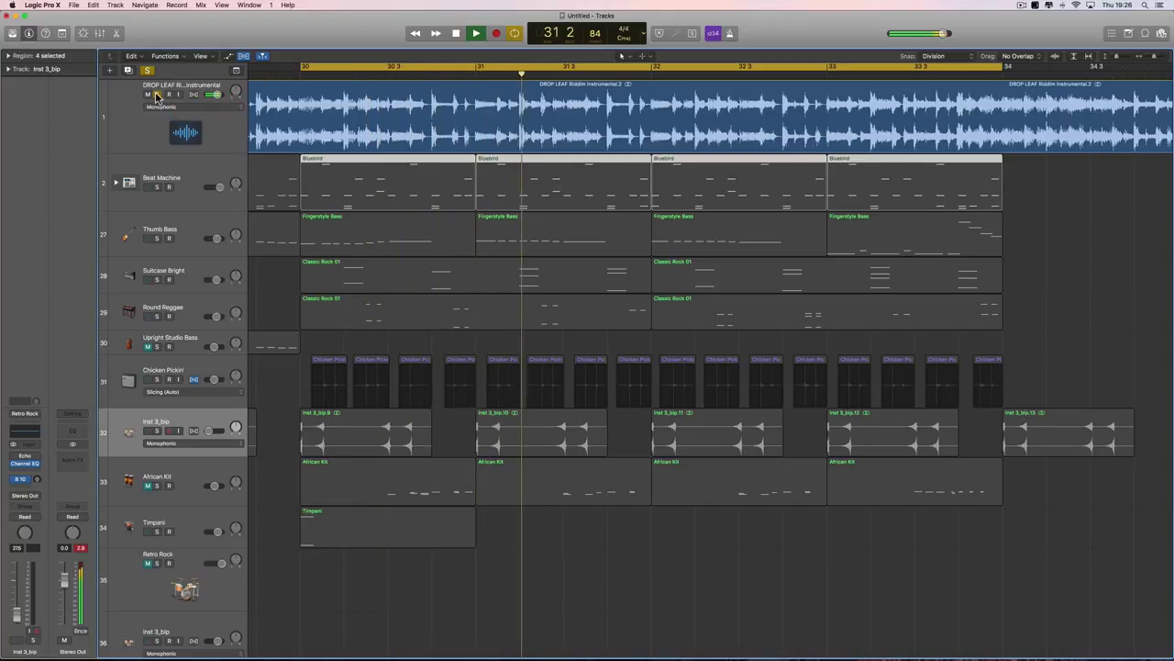
pyautogui.press('space')
pyautogui.click(157, 94)
pyautogui.press('space')
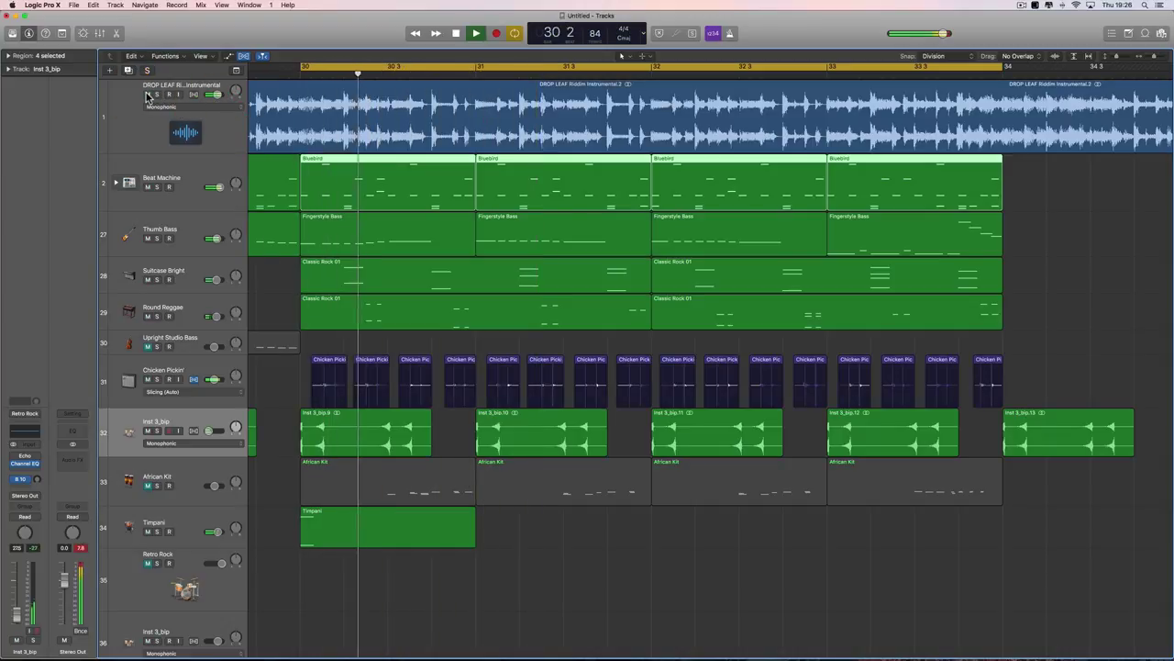
pyautogui.press('m')
# - Boost Chicken Pickin's Channel EQ to +12.0 dB at 186 Hz, +8.5 dB at 500 Hz and +6.0 dB at 1020 Hz
pyautogui.click(208, 378)
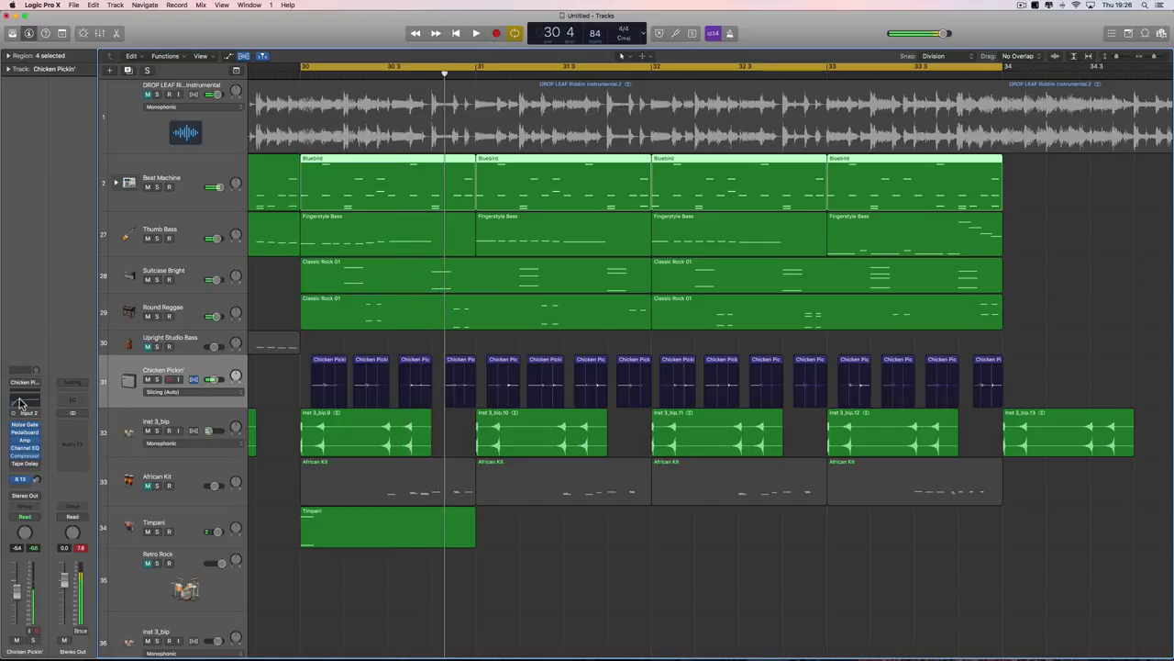
pyautogui.click(20, 402)
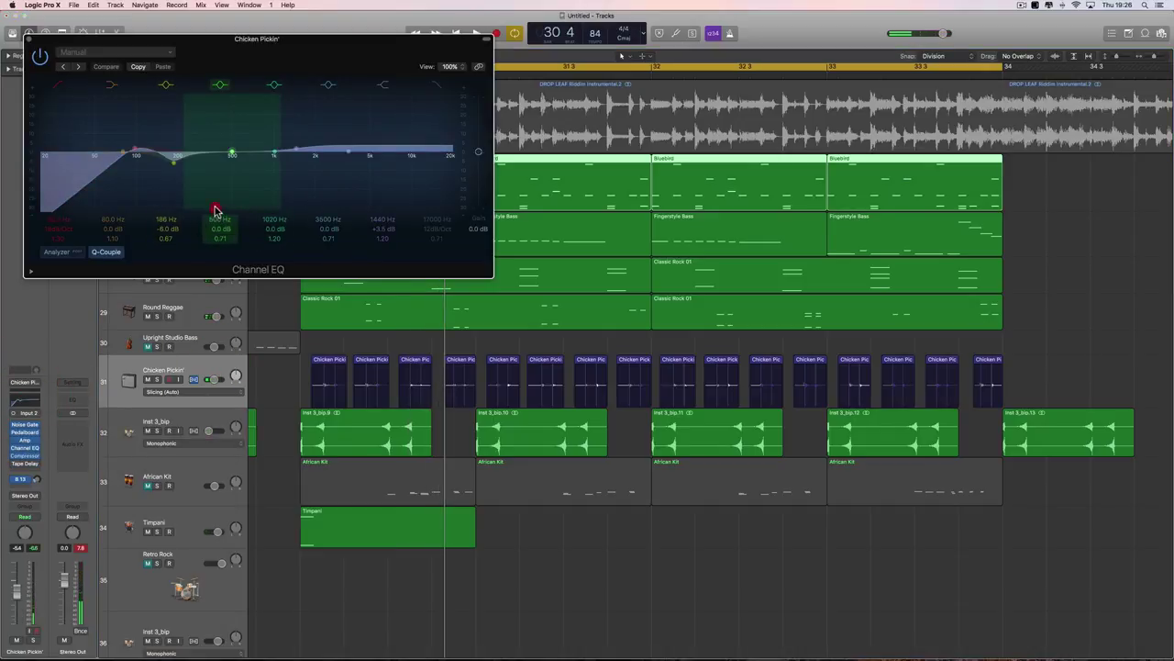
pyautogui.moveTo(217, 228)
pyautogui.mouseDown()
pyautogui.moveTo(218, 218)
pyautogui.moveTo(185, 230)
pyautogui.moveTo(184, 217)
pyautogui.moveTo(217, 232)
pyautogui.mouseUp()
pyautogui.press('space')
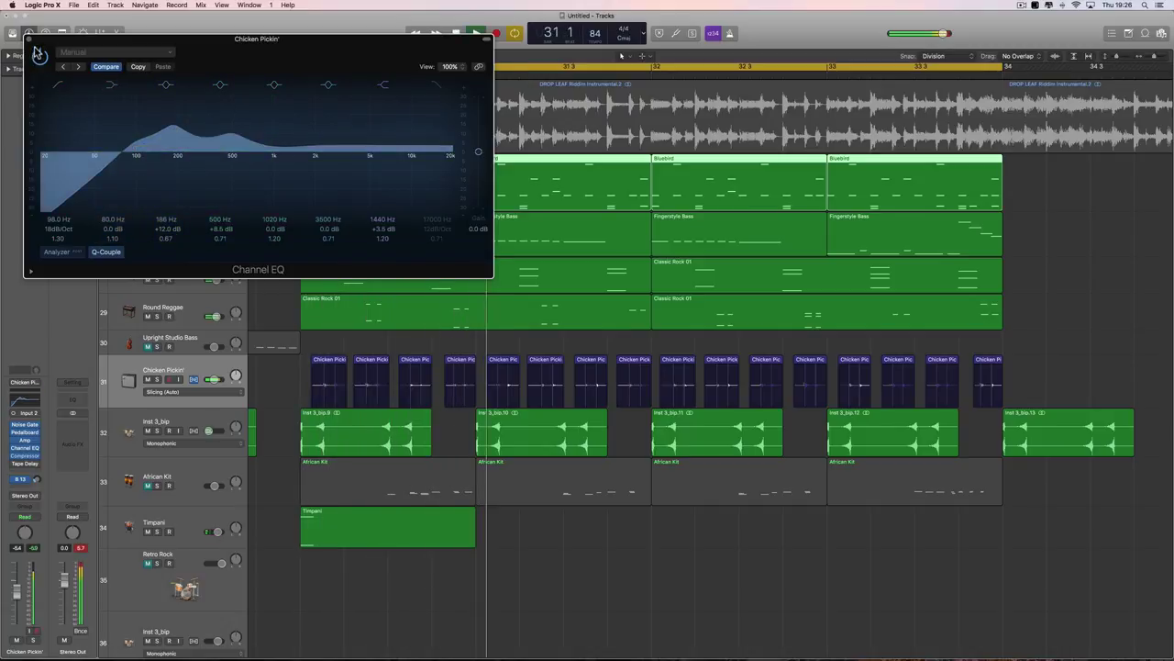
pyautogui.moveTo(275, 229); pyautogui.dragTo(275, 225)
pyautogui.moveTo(273, 148); pyautogui.dragTo(273, 136)
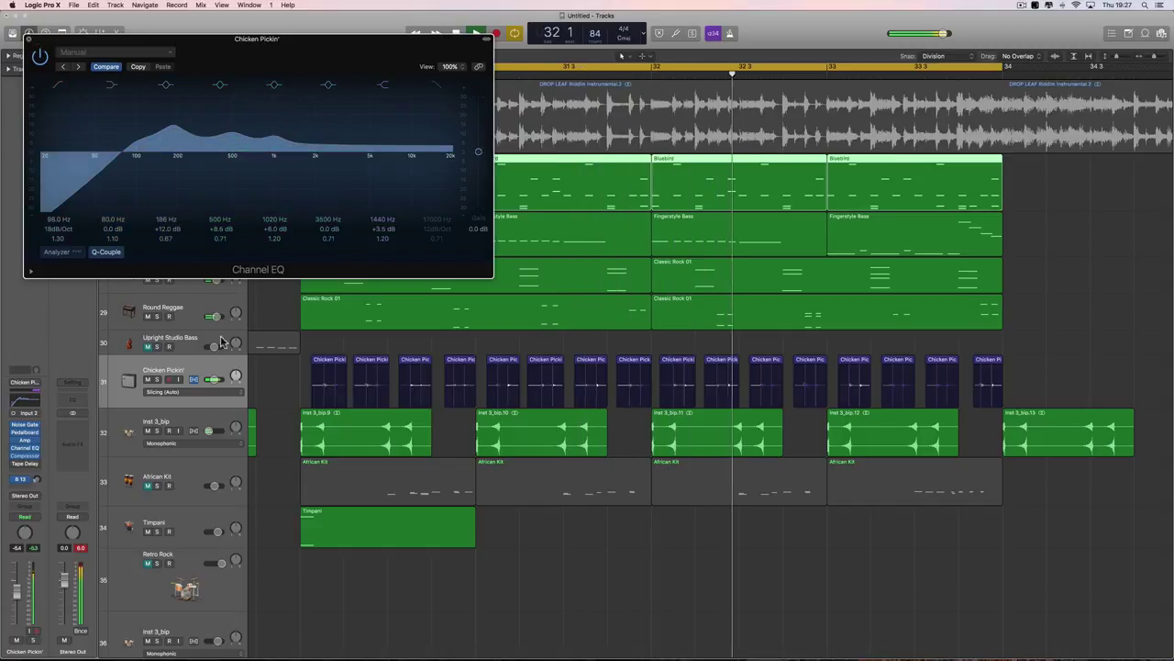
pyautogui.click(29, 39)
# - Set Chicken Pickin's volume to -5.8 dB and adjust the reverb level in its Amp Designer
pyautogui.moveTo(213, 379); pyautogui.dragTo(210, 379)
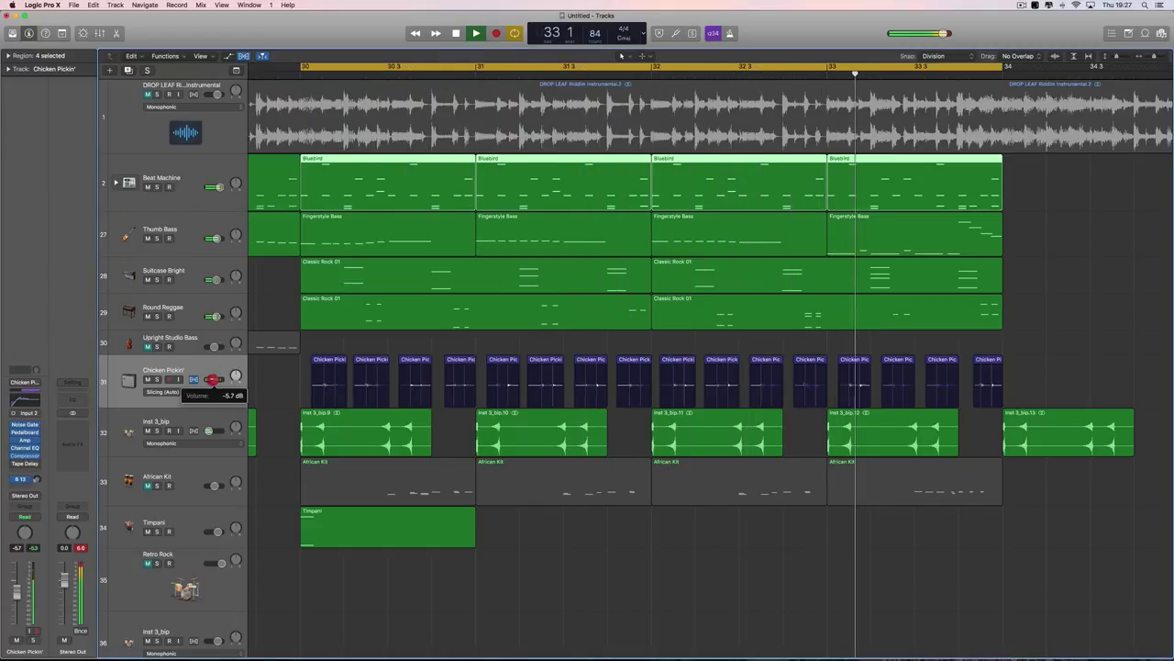
pyautogui.click(25, 439)
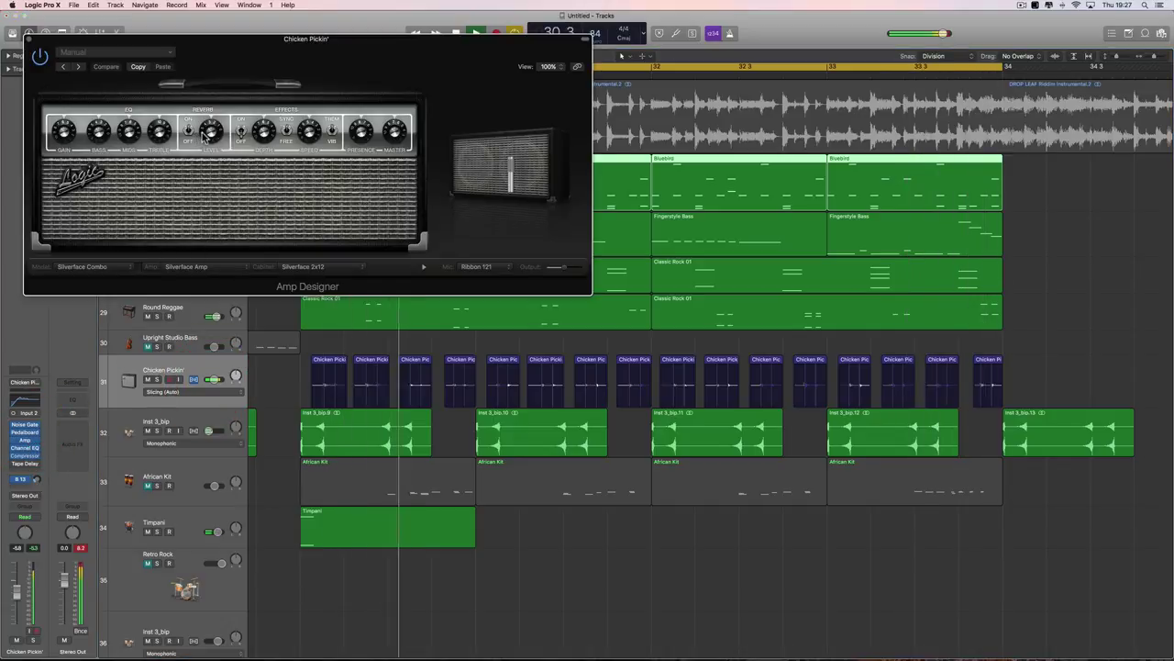
pyautogui.moveTo(202, 129); pyautogui.dragTo(205, 136)
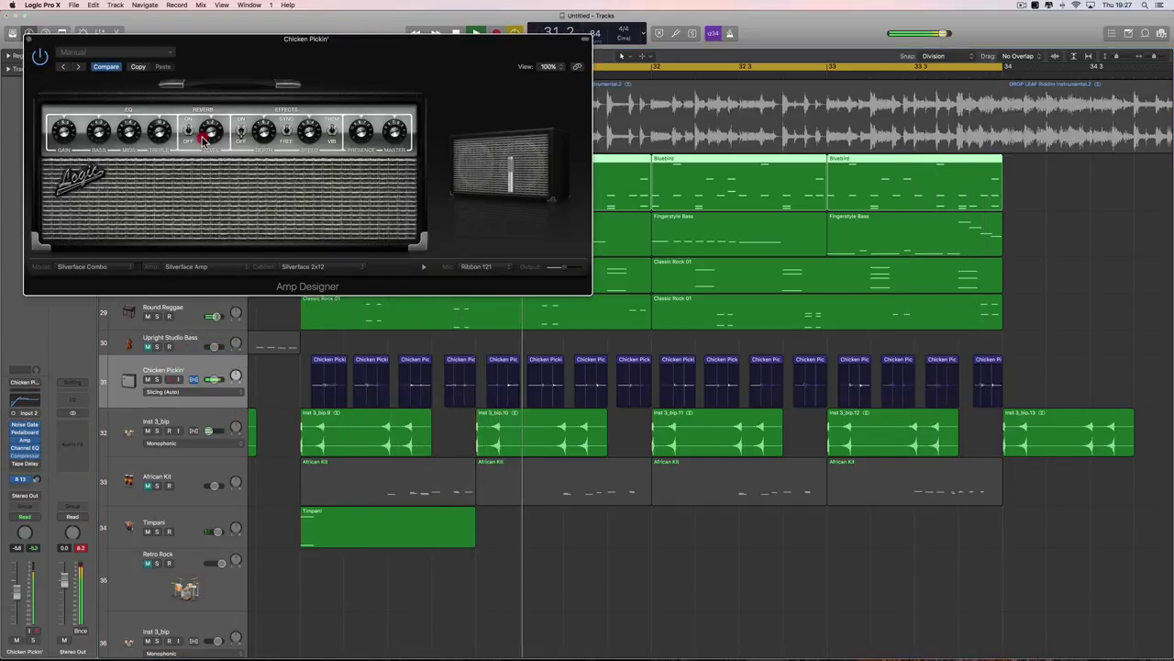
pyautogui.press('super+w')
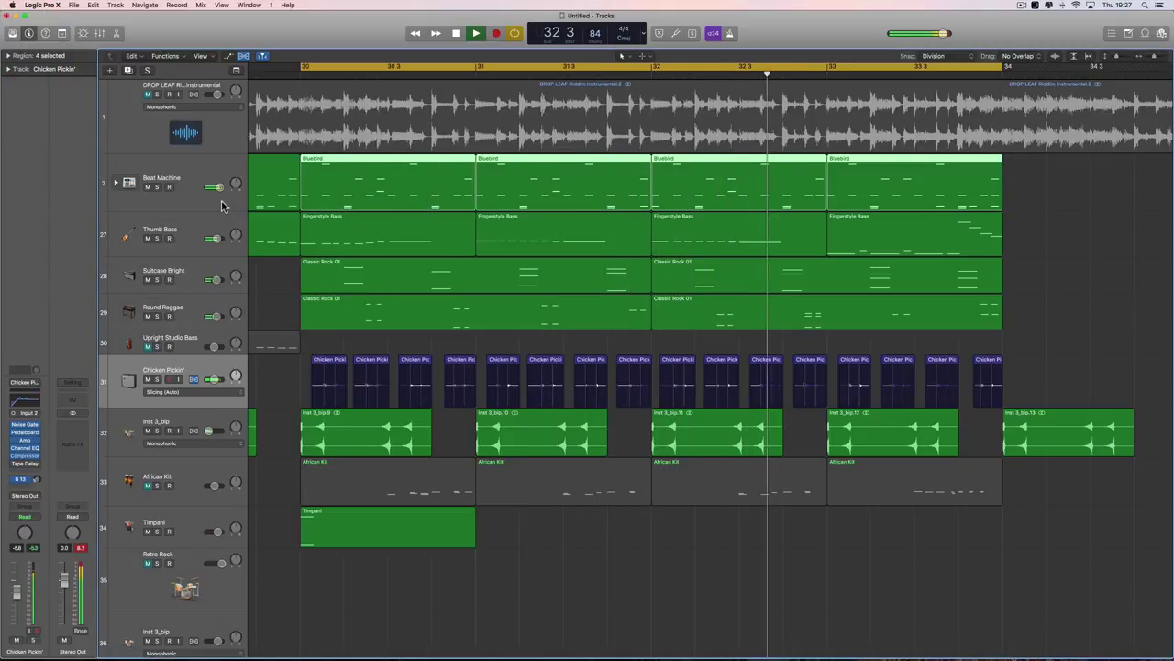
# - Show the Beat Machine's individual drum channels in the Mixer with the loop playing
pyautogui.click(182, 163)
pyautogui.press('space')
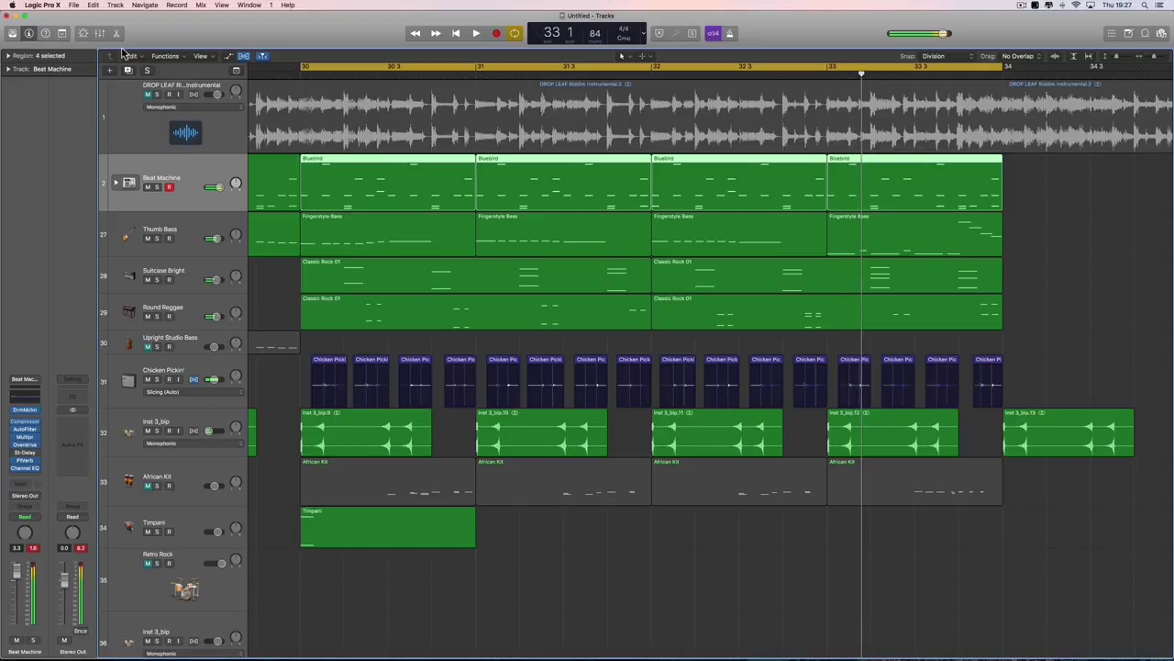
pyautogui.click(100, 33)
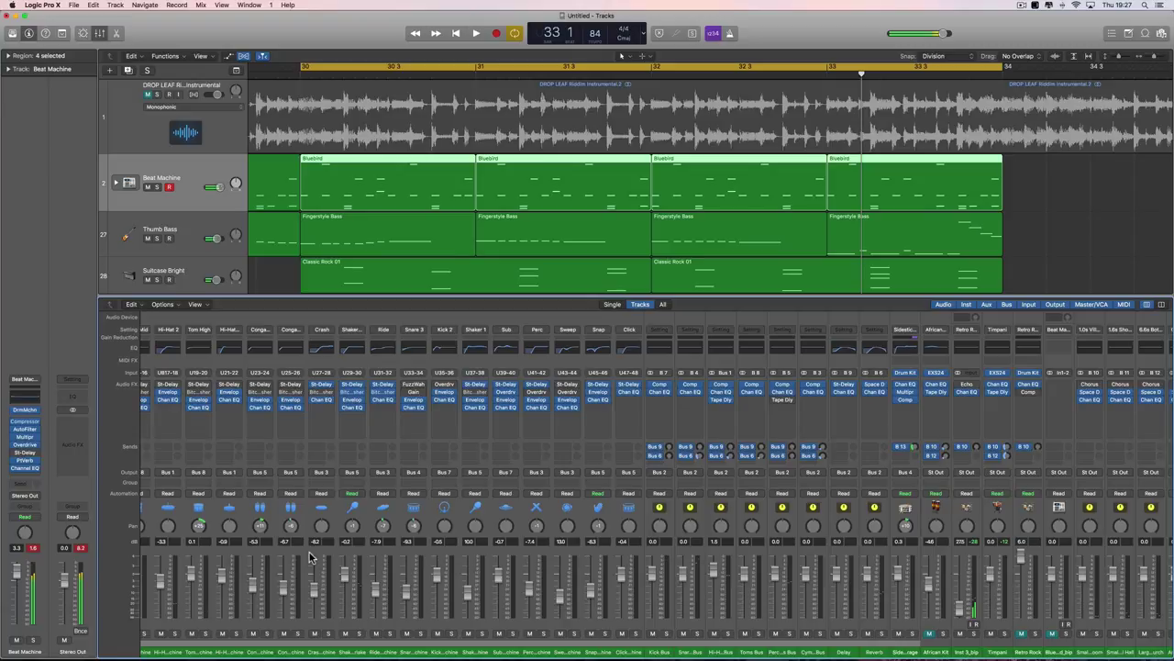
pyautogui.hscroll(10, 309, 556)
pyautogui.press('space')
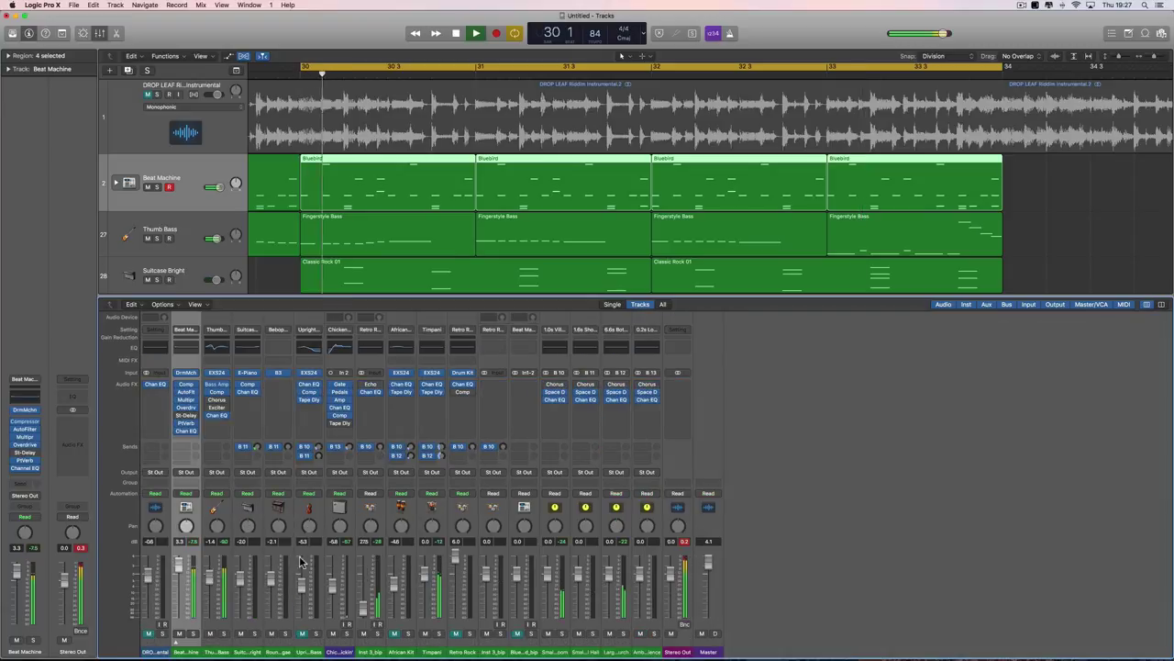
pyautogui.click(177, 643)
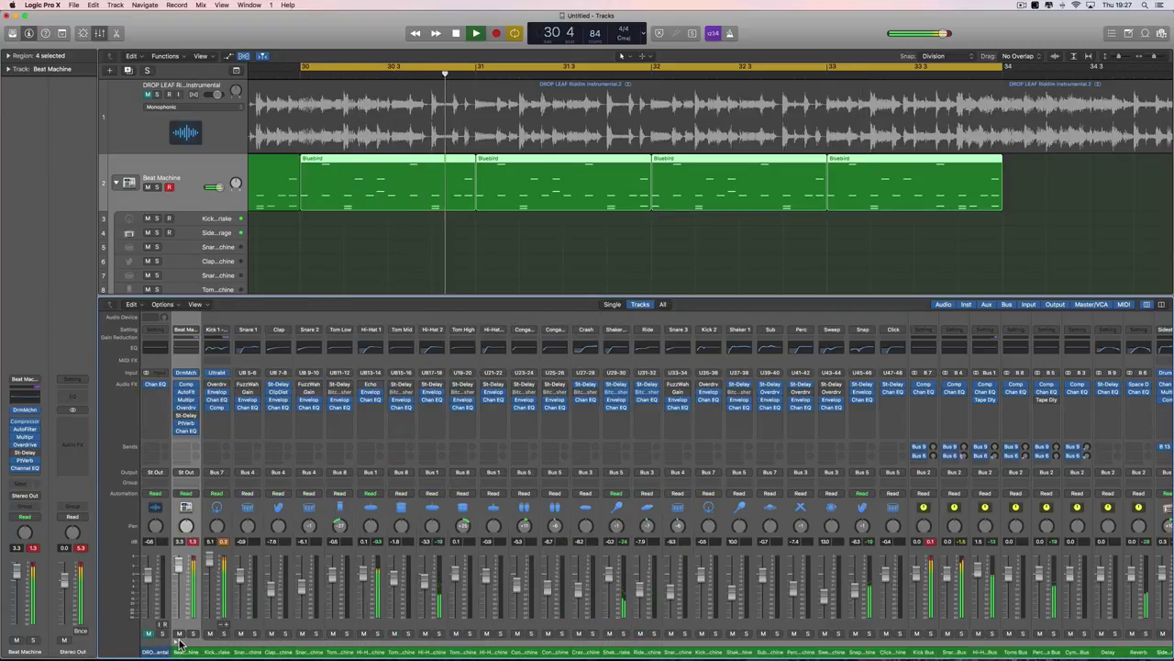
# - Check Hi-Hat 1 in solo, raise it to 1.8 dB and the active shaker channel to 0.6 dB, and stop playback
pyautogui.click(376, 633)
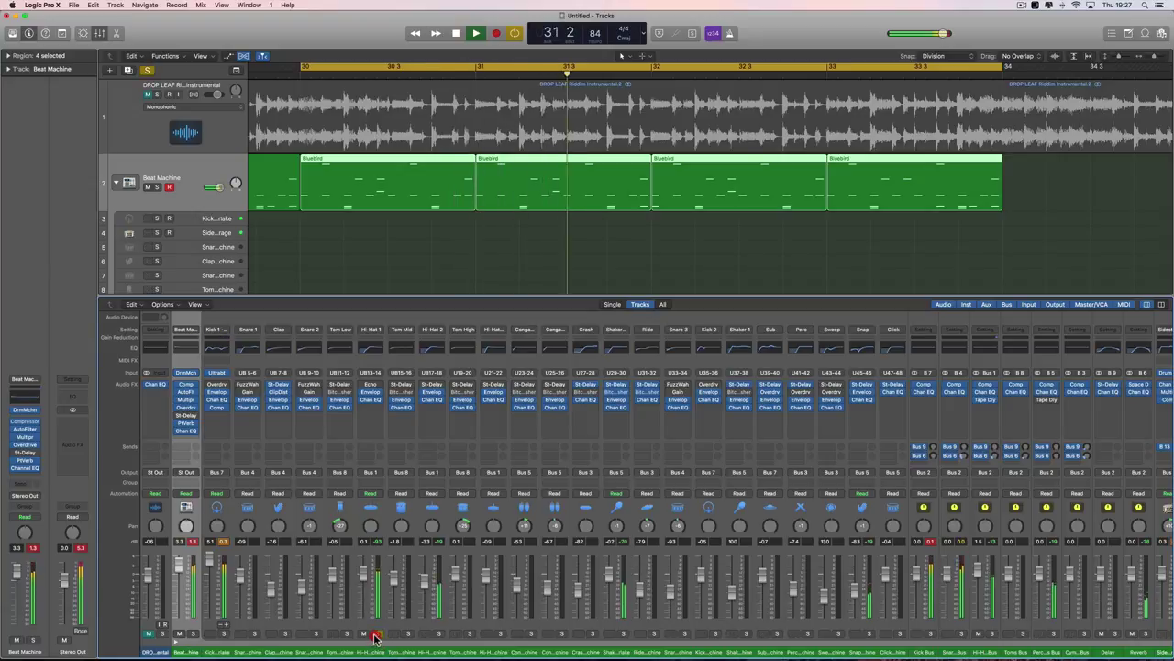
pyautogui.moveTo(362, 583); pyautogui.dragTo(363, 576)
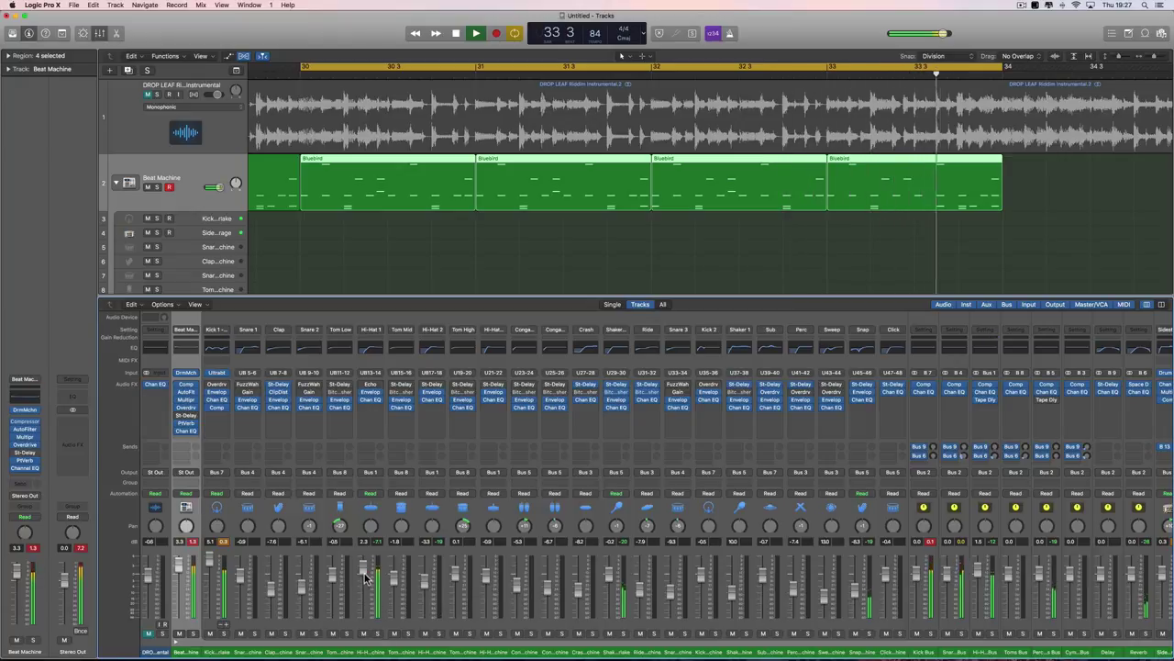
pyautogui.moveTo(362, 576); pyautogui.dragTo(362, 578)
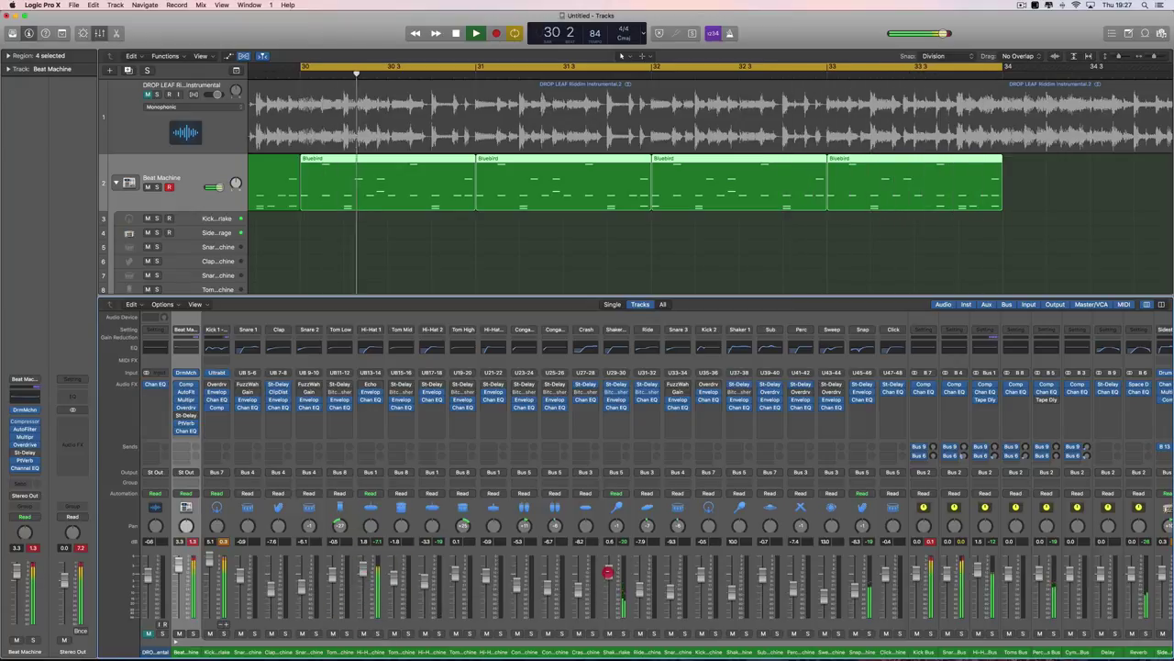
pyautogui.moveTo(609, 576); pyautogui.dragTo(608, 570)
pyautogui.press('space')
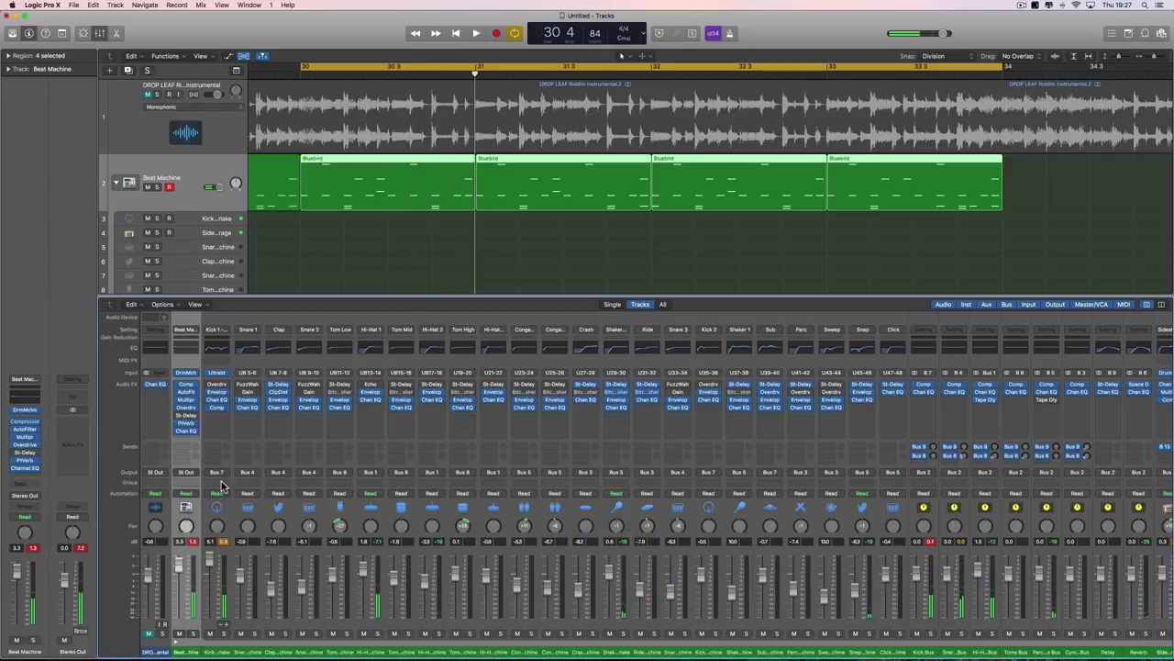
# - Close the Mixer and collapse the Beat Machine's subtracks to show the whole arrangement
pyautogui.click(176, 645)
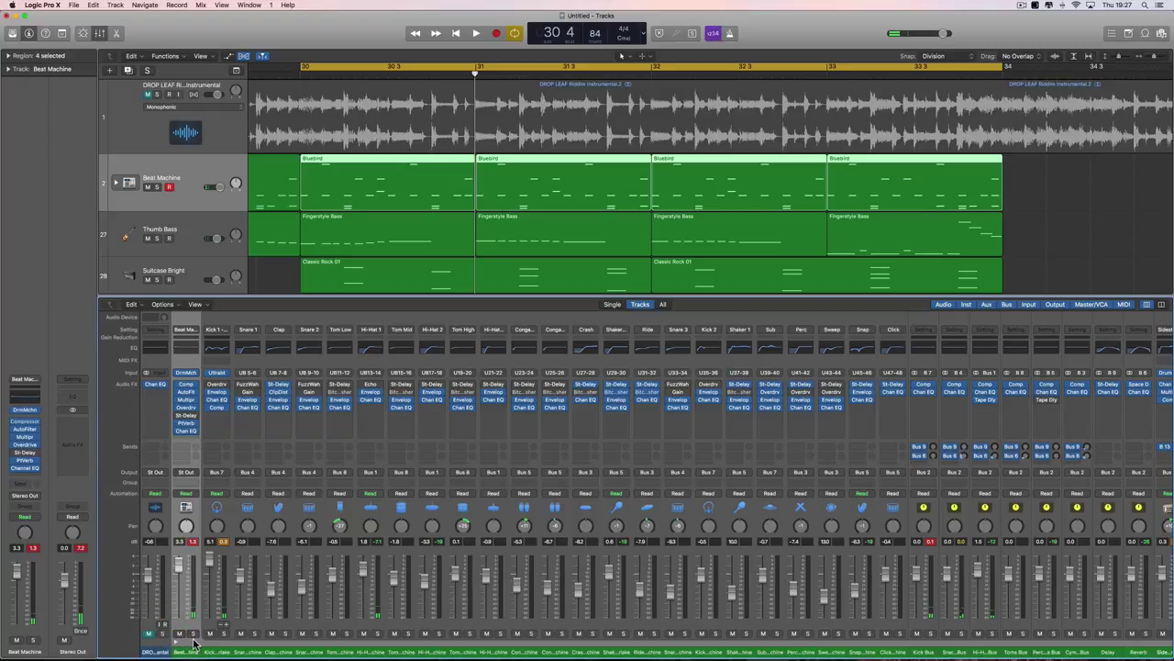
pyautogui.click(193, 645)
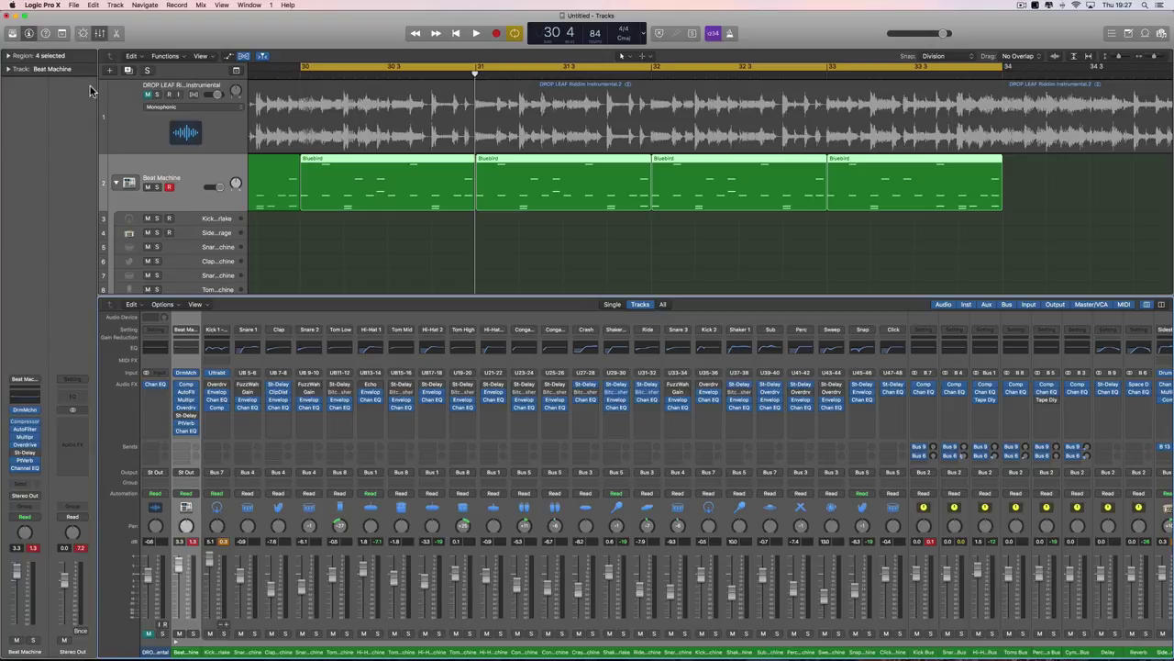
pyautogui.click(101, 35)
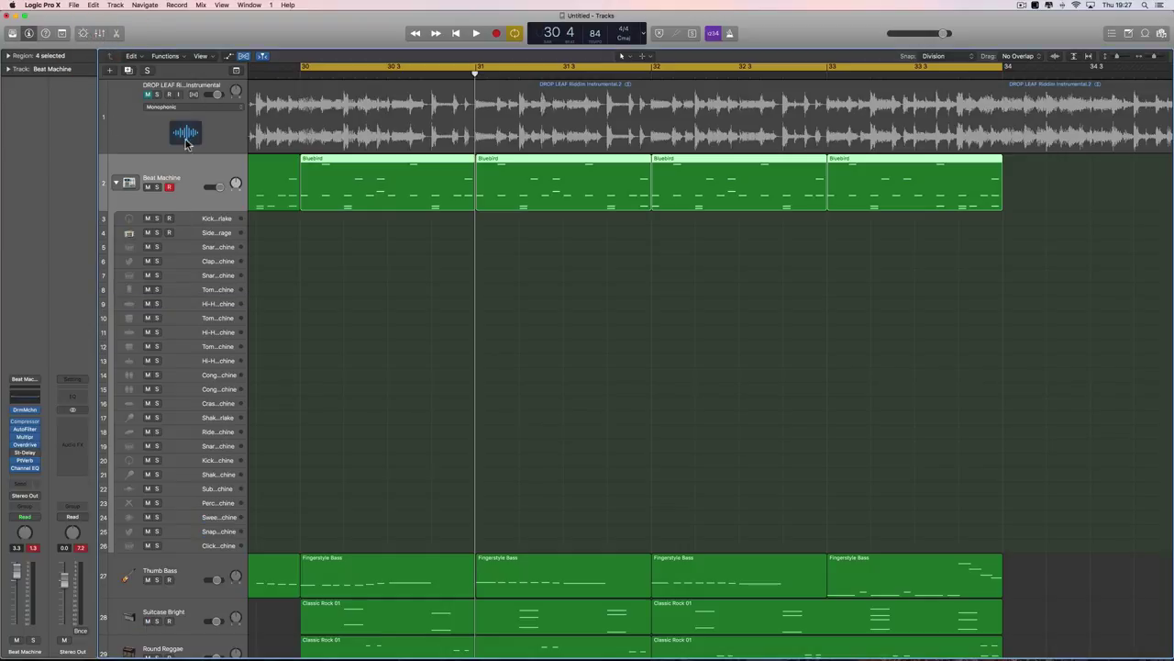
pyautogui.click(115, 184)
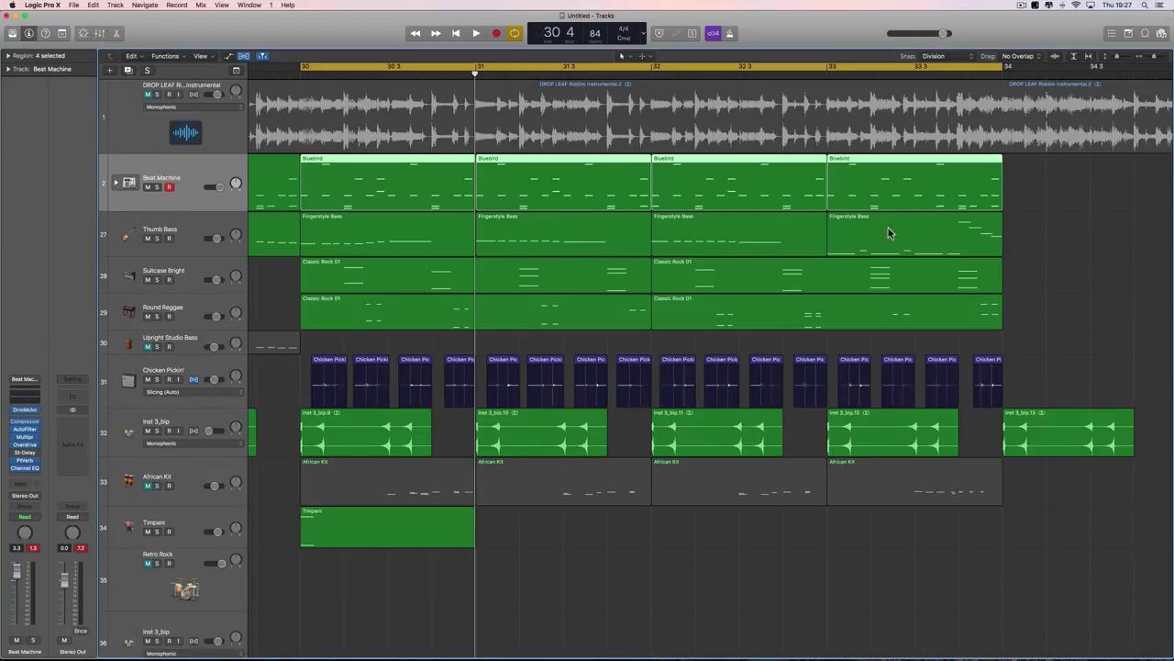
pyautogui.click(1147, 57)
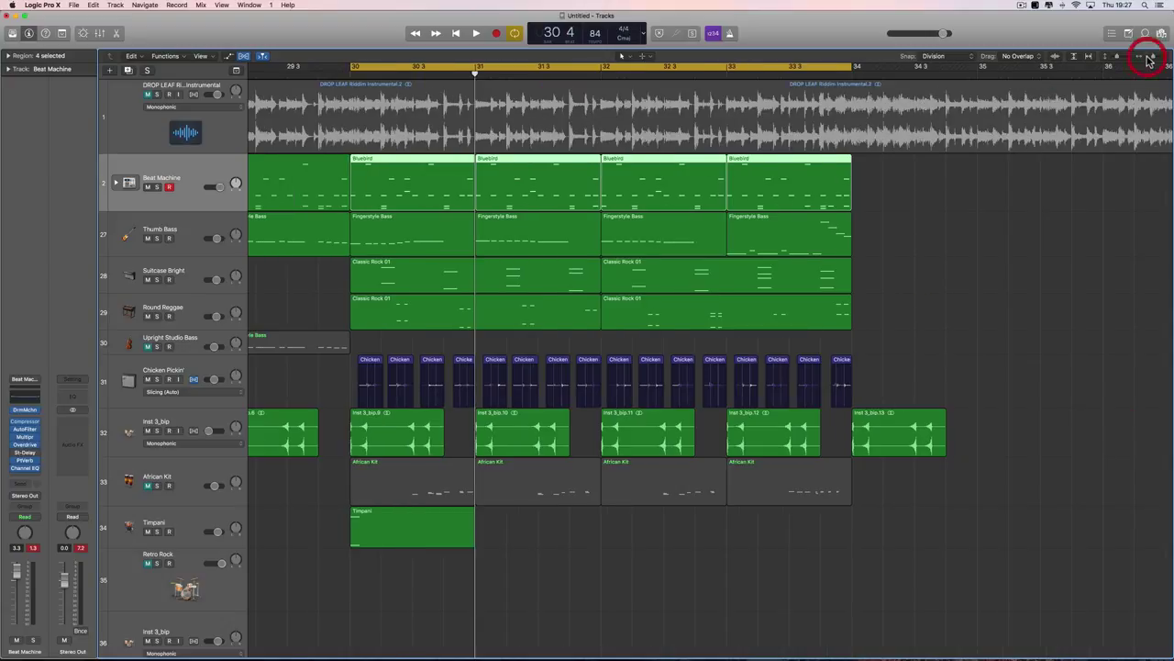
# - Examine the notes of the Beat Machine's Bluebird region at bar 30 in the Piano Roll and close the editor
pyautogui.hscroll(-3, 1077, 184)
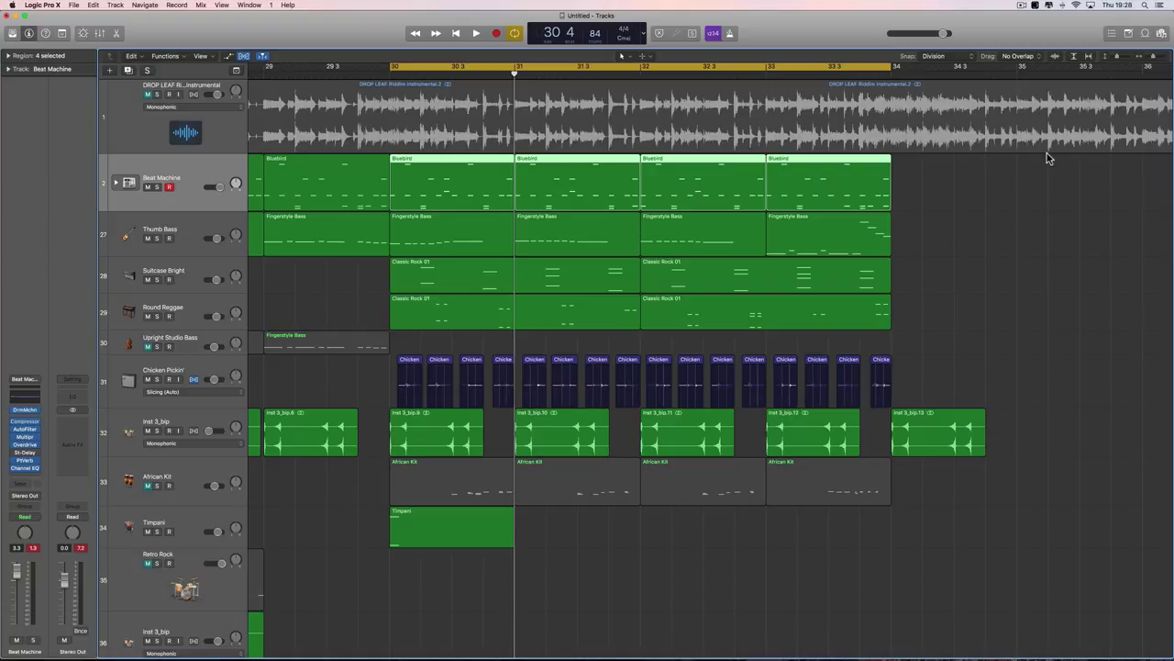
pyautogui.doubleClick(448, 213)
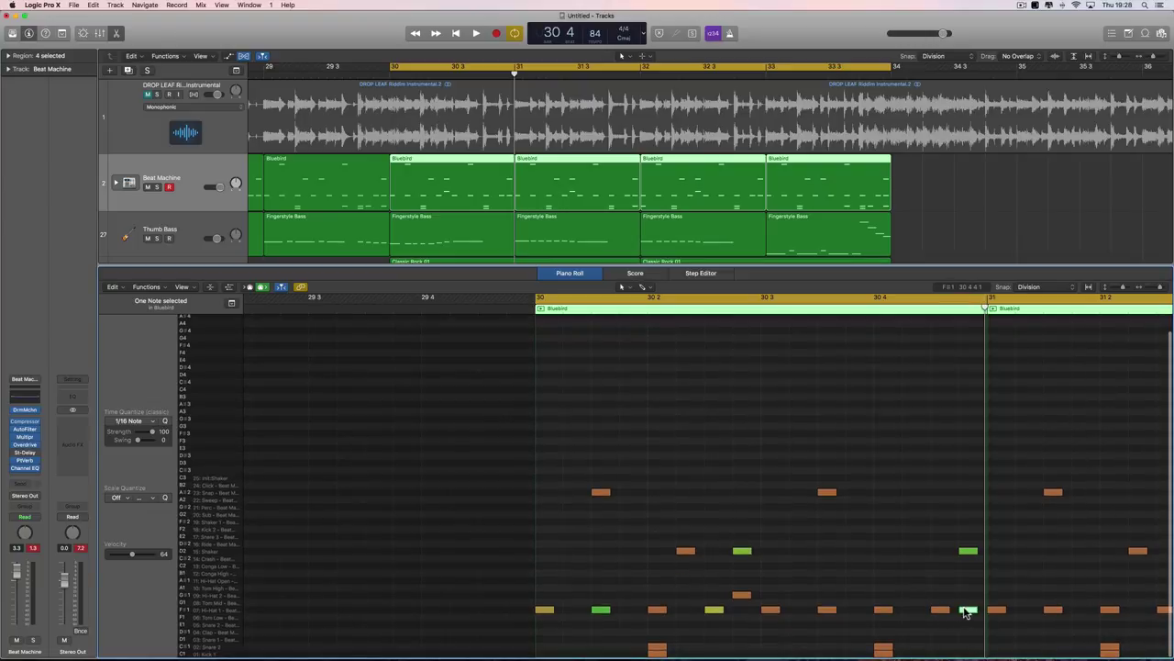
pyautogui.click(115, 33)
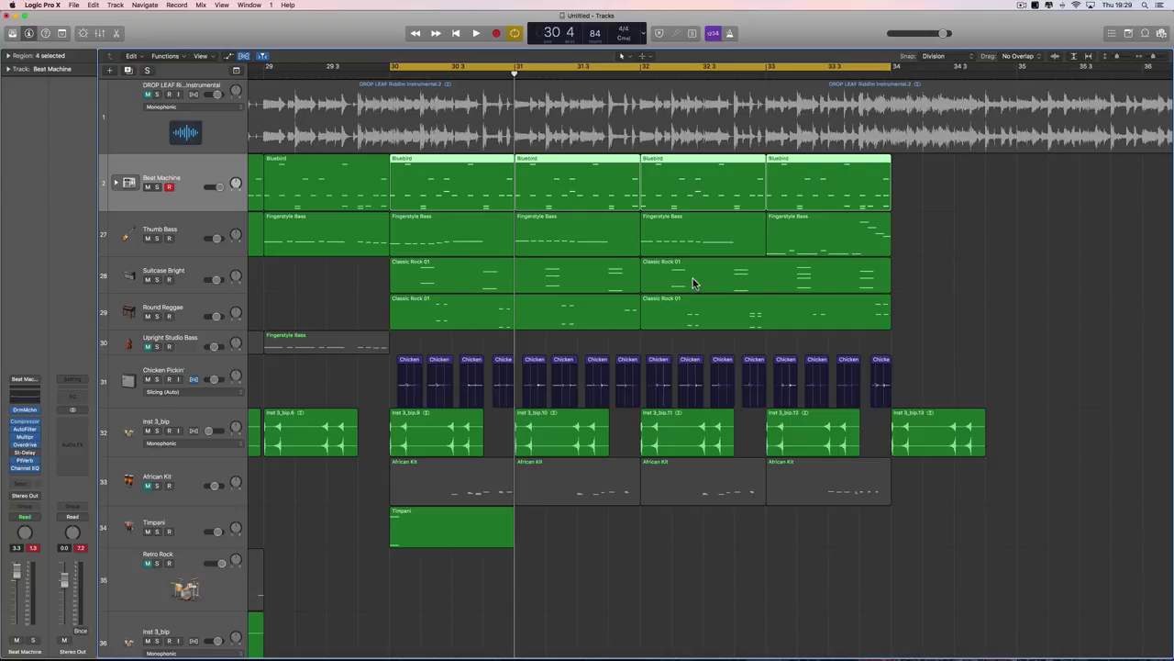
# - Raise the Timpani track's volume to 1.1 dB while the loop plays
pyautogui.press('space')
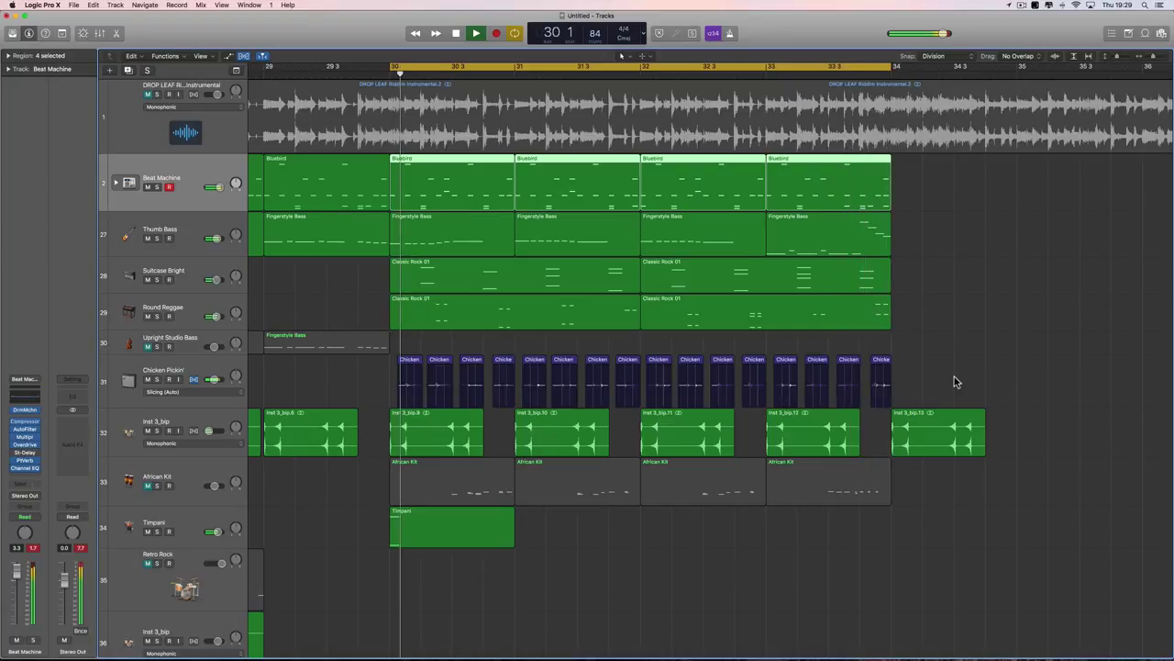
pyautogui.click(220, 535)
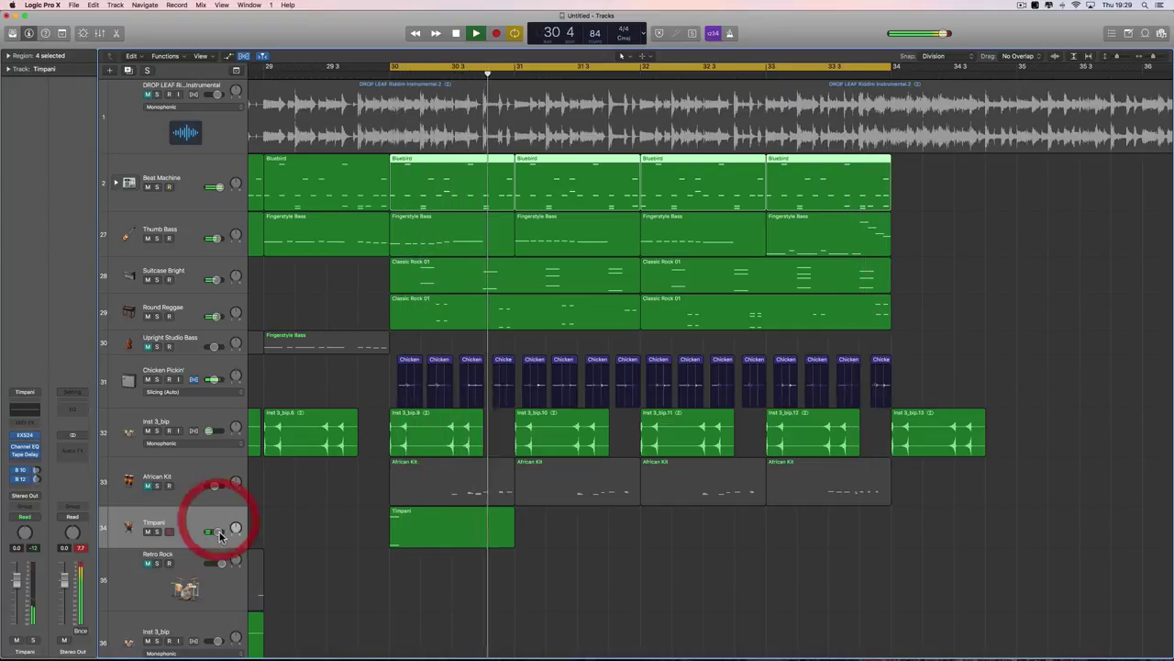
pyautogui.moveTo(213, 532); pyautogui.dragTo(218, 532)
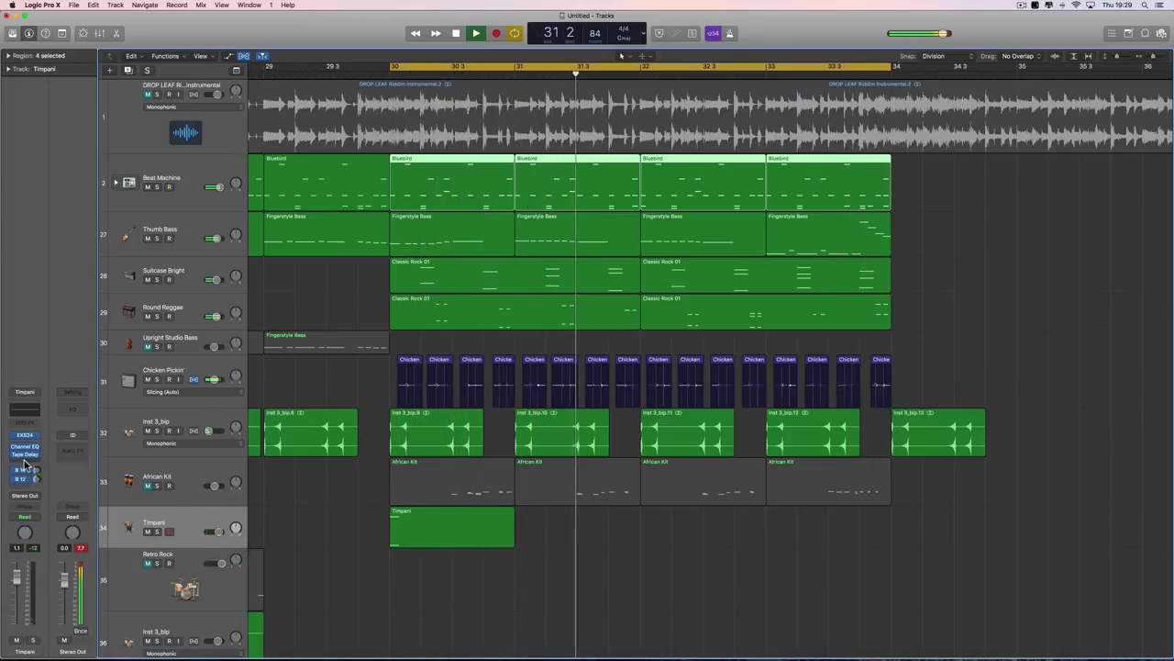
# - Add a Compressor to the Timpani channel, adjust its threshold and ratio, and set the make-up gain to 5.5 dB
pyautogui.click(26, 461)
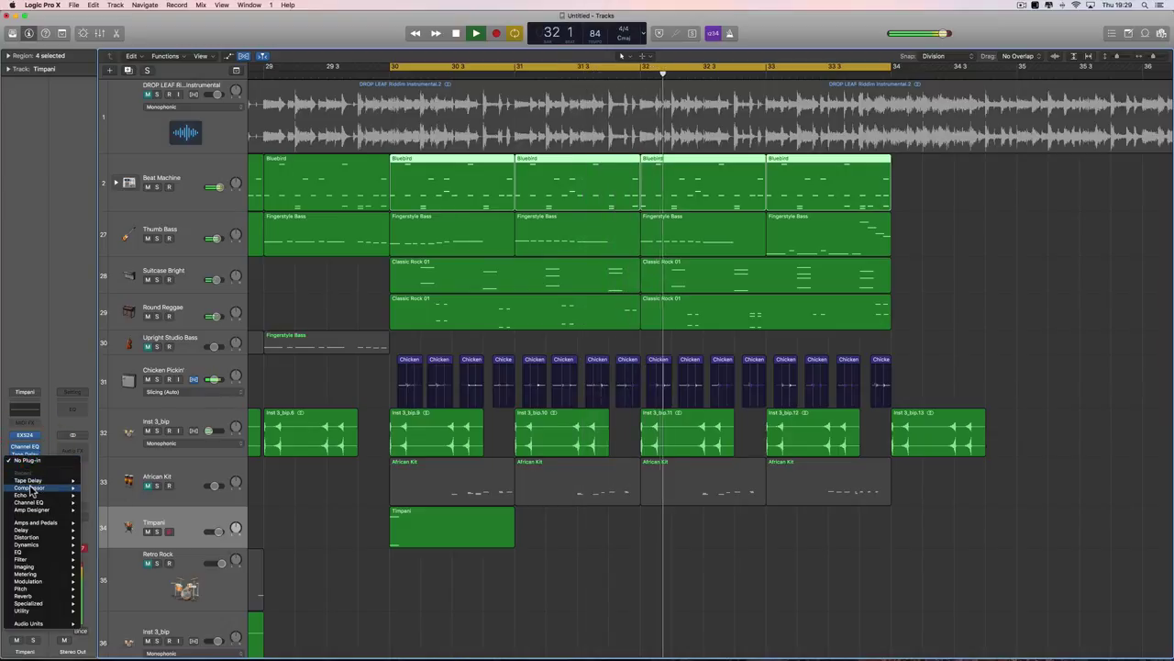
pyautogui.moveTo(30, 488)
pyautogui.click(103, 488)
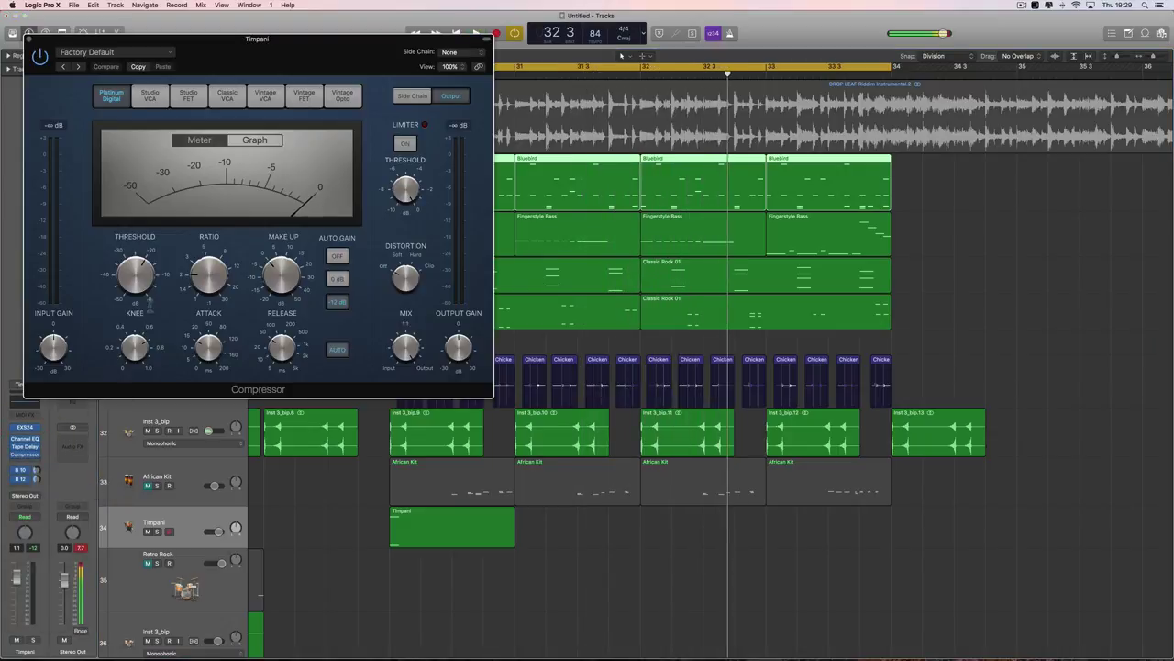
pyautogui.moveTo(207, 275); pyautogui.dragTo(282, 263)
pyautogui.press('space')
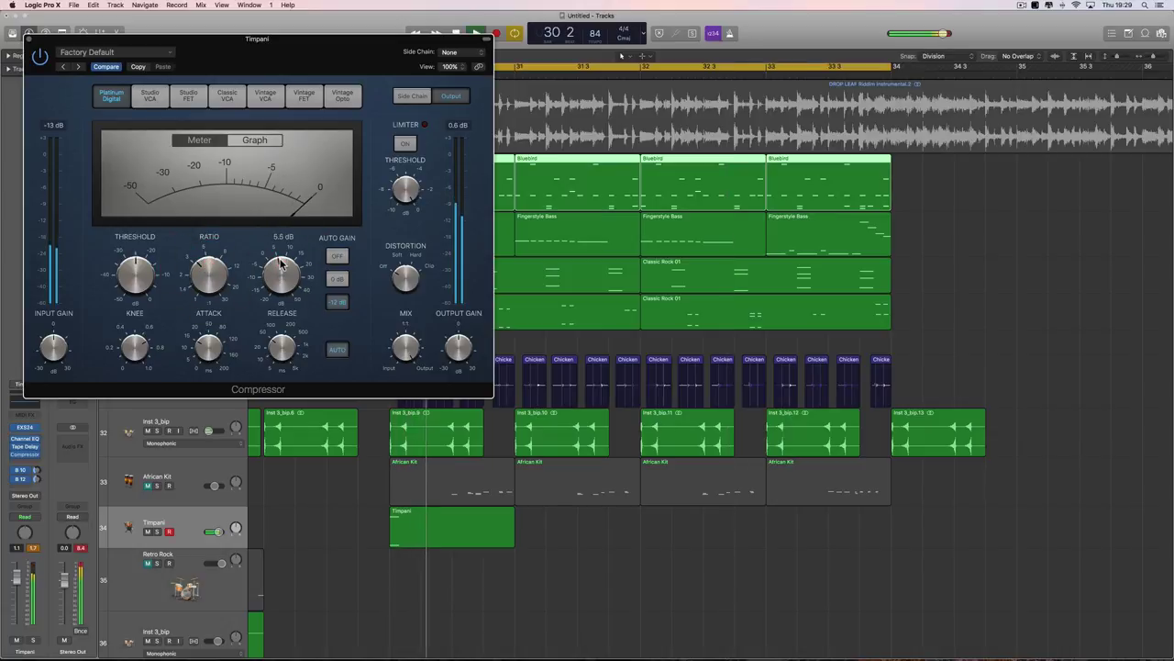
pyautogui.click(29, 39)
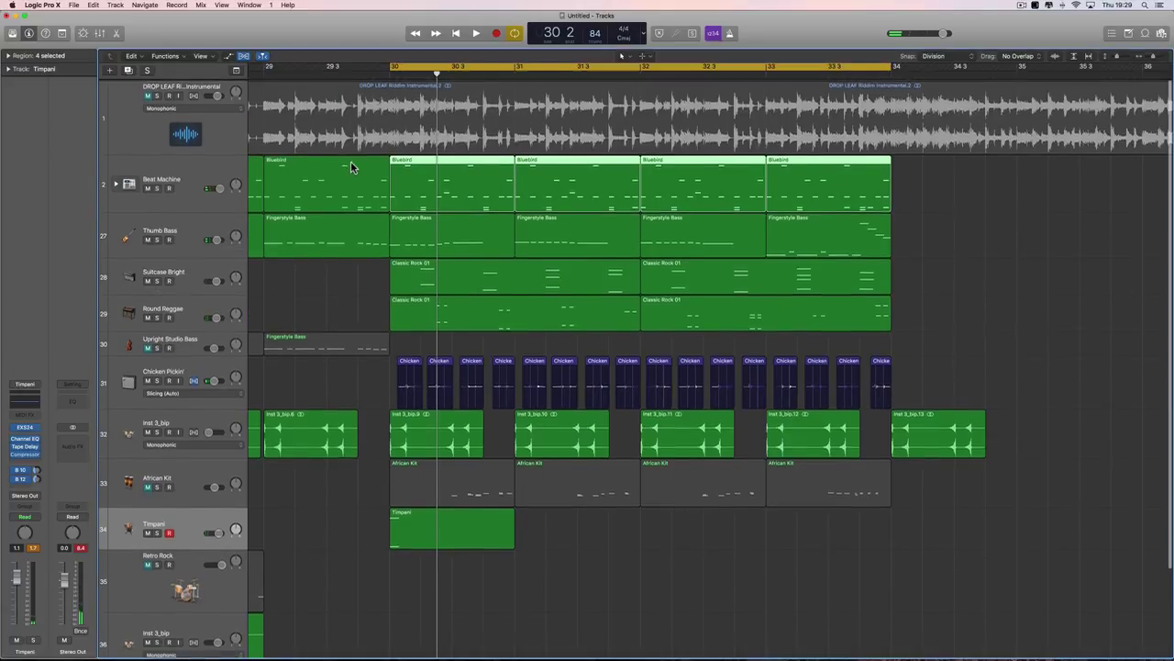
# - Unmute and solo the DROP LEAF reference instrumental, listen to its opening at bar 30 several times, and turn solo off
pyautogui.click(151, 97)
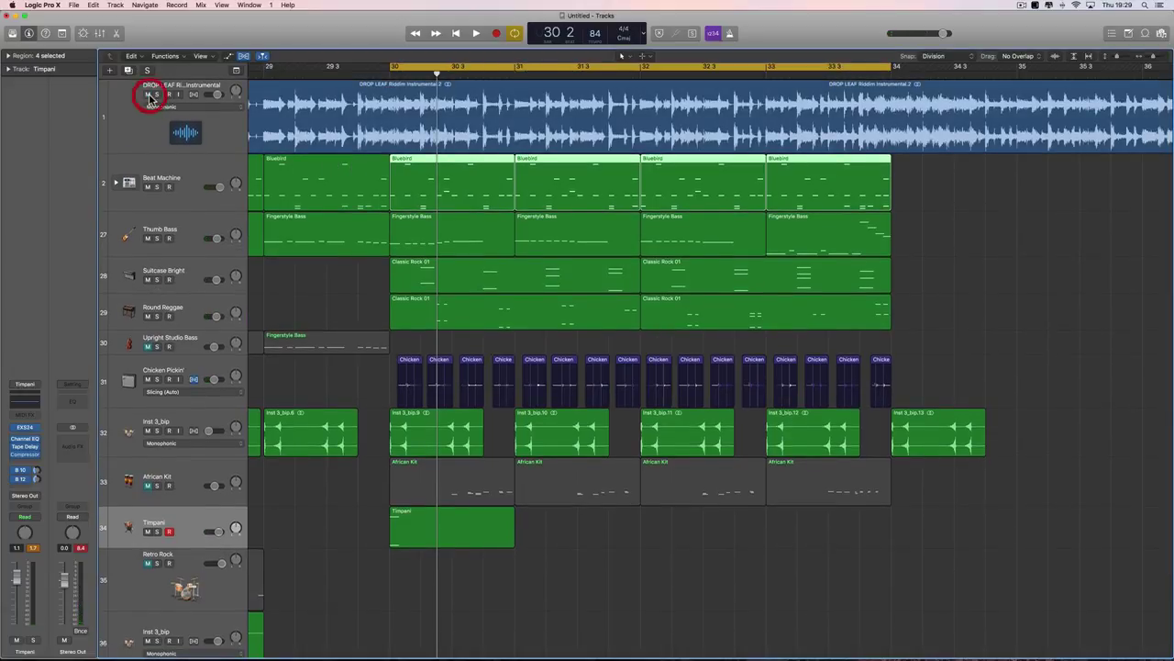
pyautogui.click(156, 95)
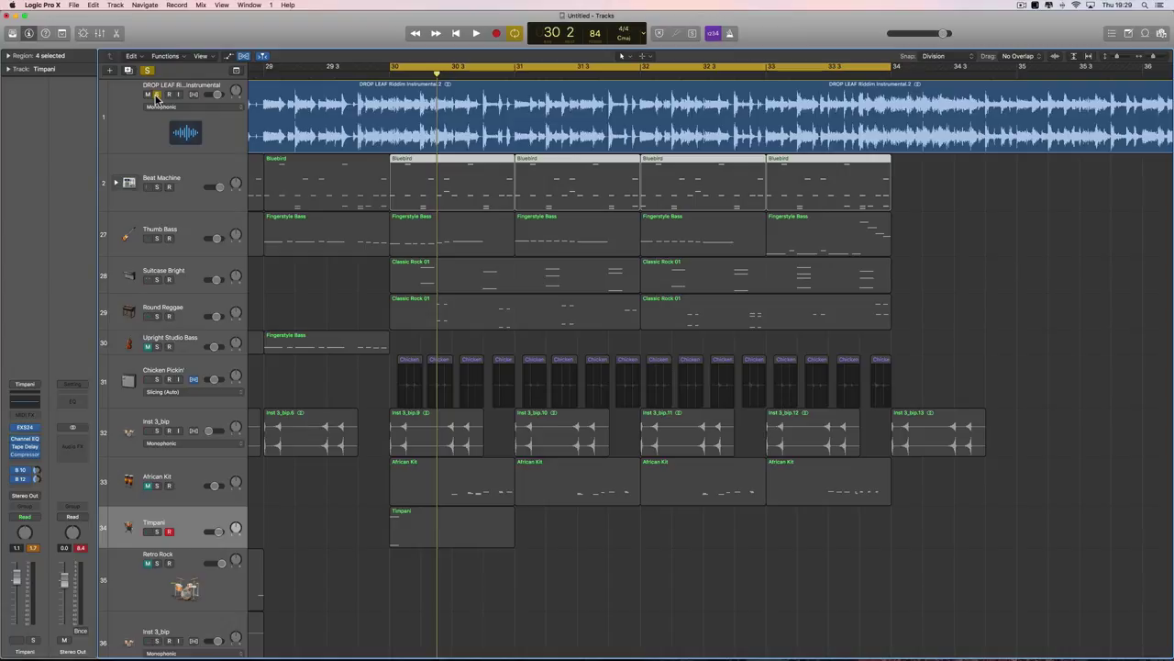
pyautogui.press('space')
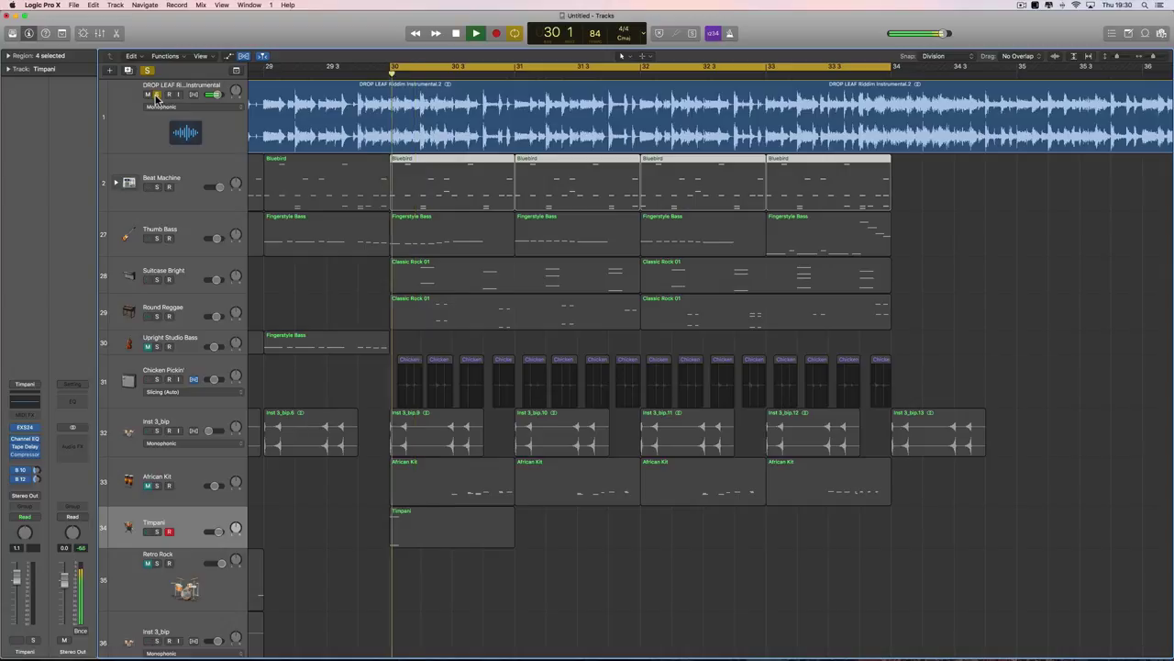
pyautogui.press('space')
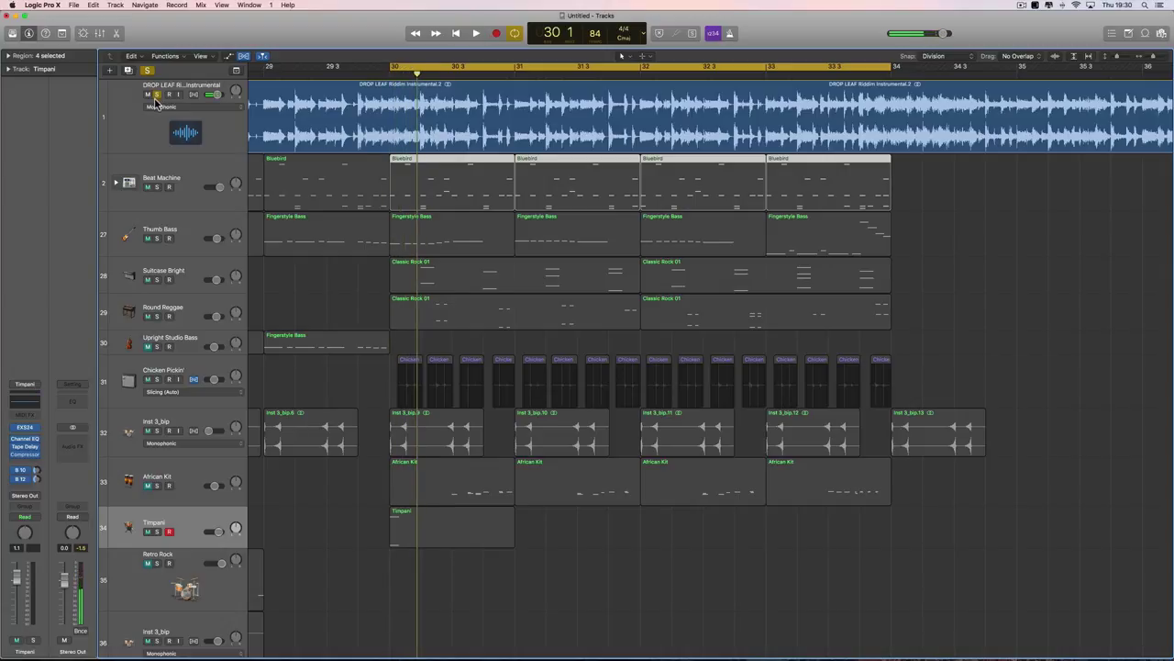
pyautogui.press('space')
pyautogui.press('space')
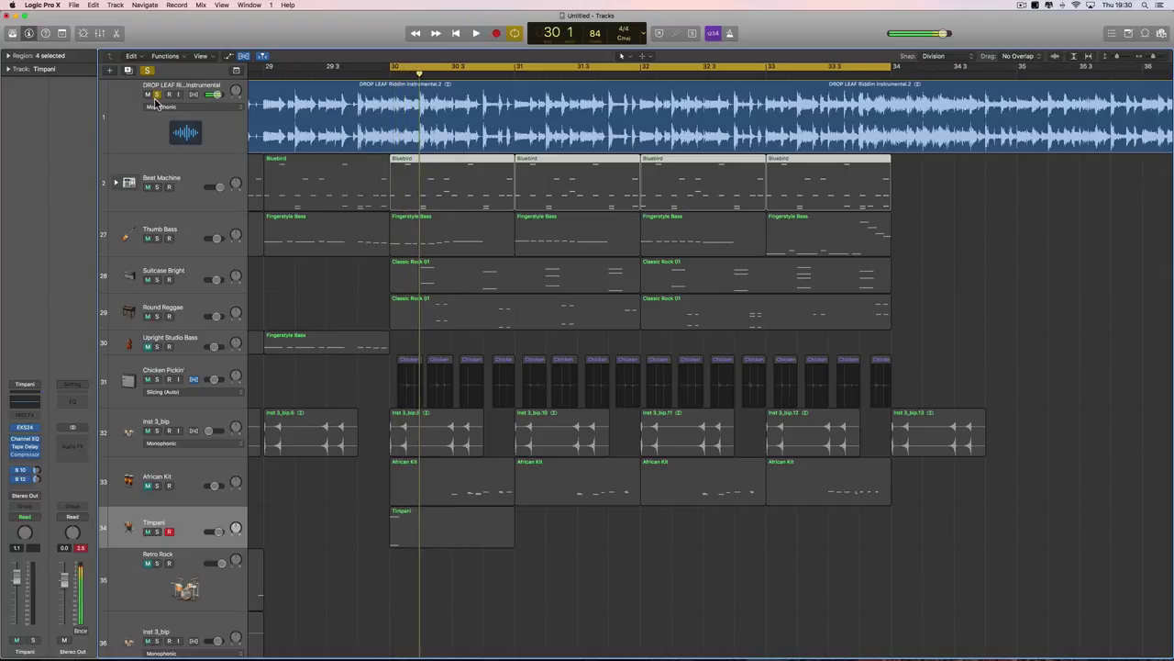
pyautogui.press('space')
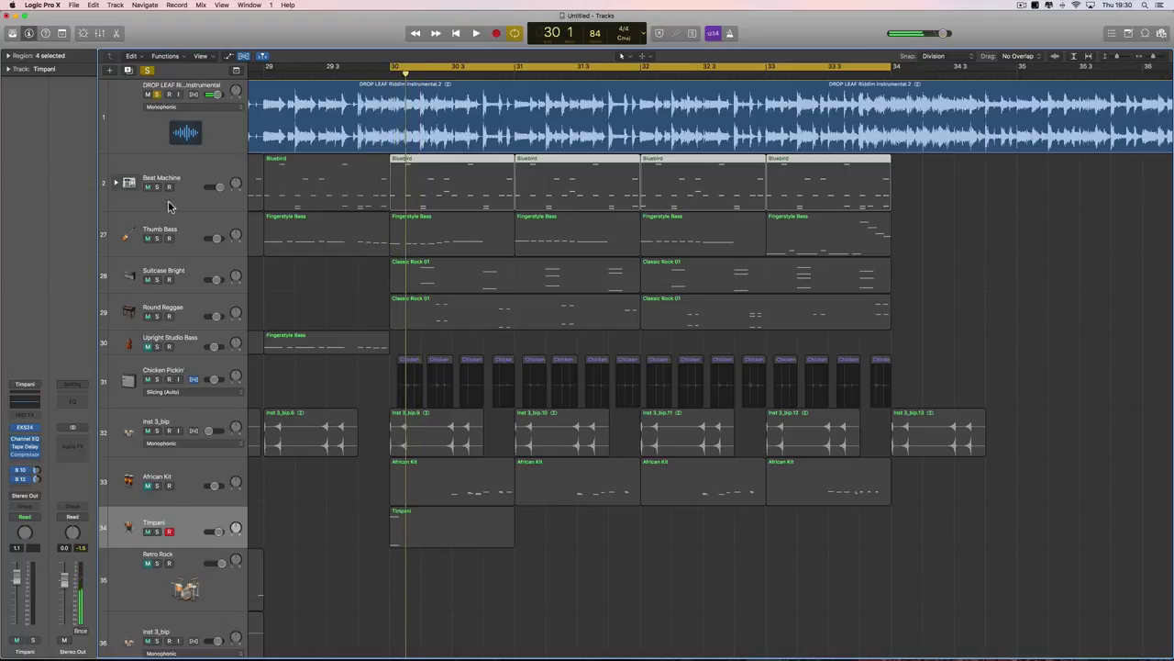
pyautogui.click(156, 94)
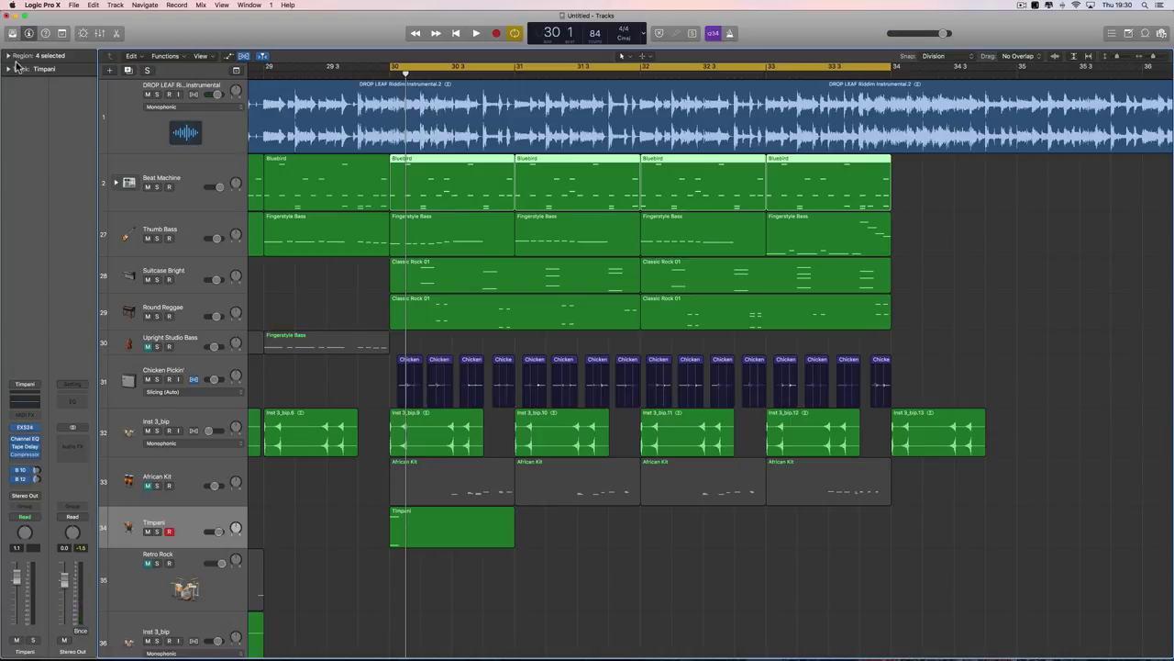
# - Show the Timpani patch in the Library and view its place under Orchestral percussion
pyautogui.click(12, 34)
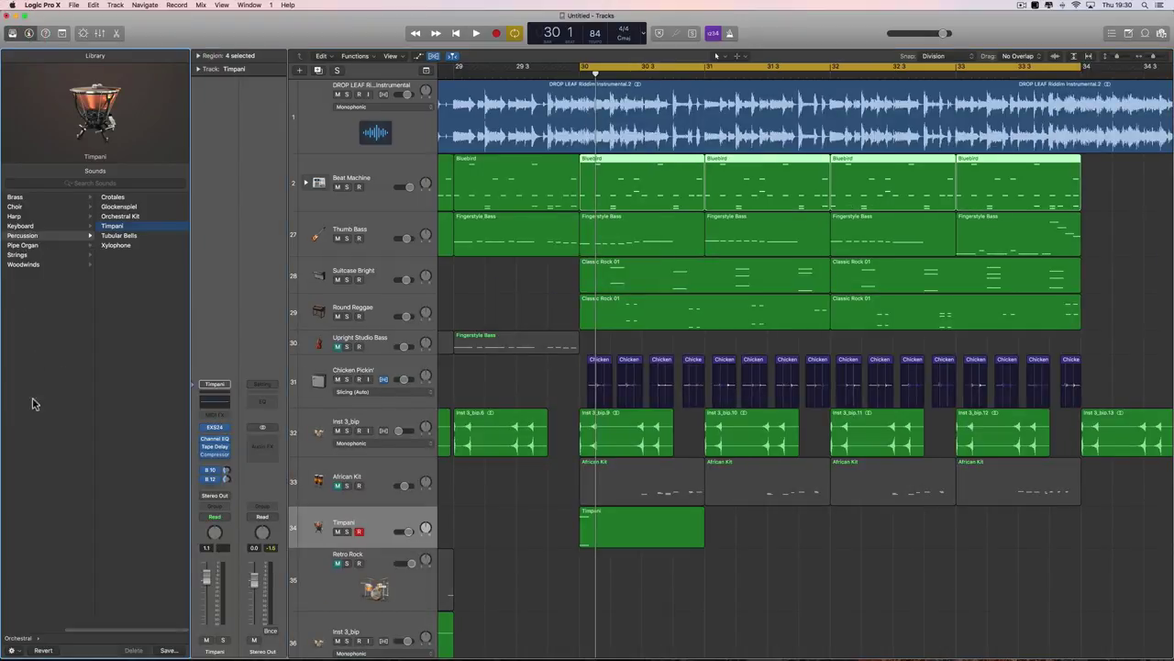
pyautogui.hscroll(-3, 34, 409)
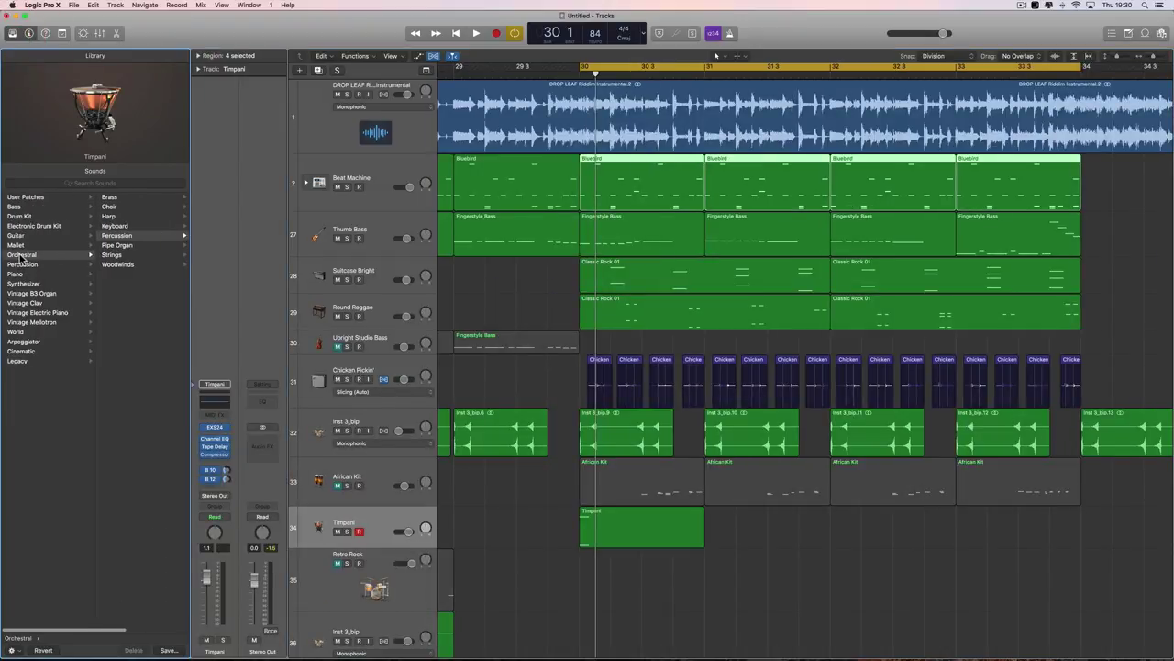
pyautogui.hscroll(3, 116, 241)
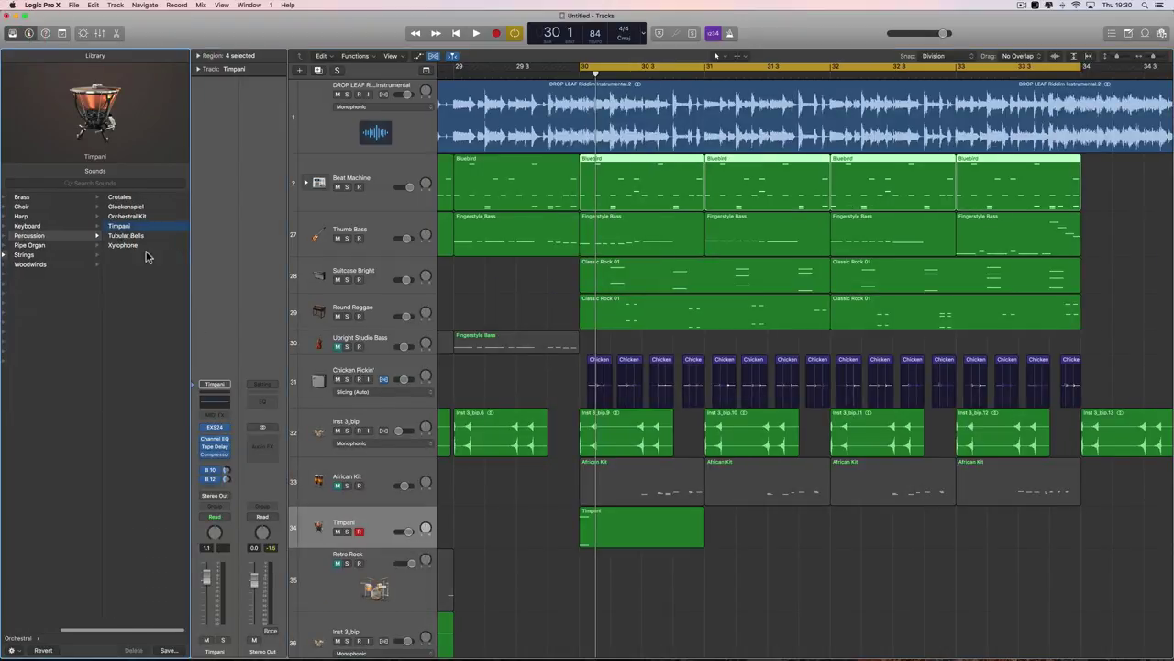
# - Audition the two notes of the Timpani region in the Piano Roll, check it in playback, and close the editor
pyautogui.click(617, 551)
pyautogui.doubleClick(613, 541)
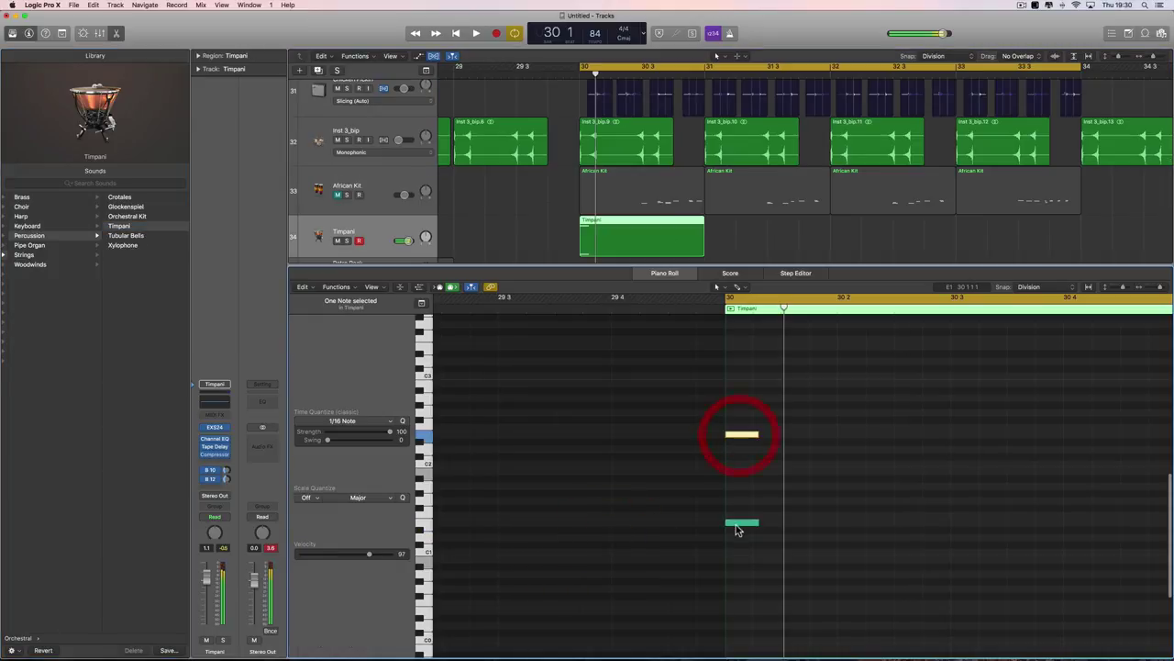
pyautogui.click(345, 556)
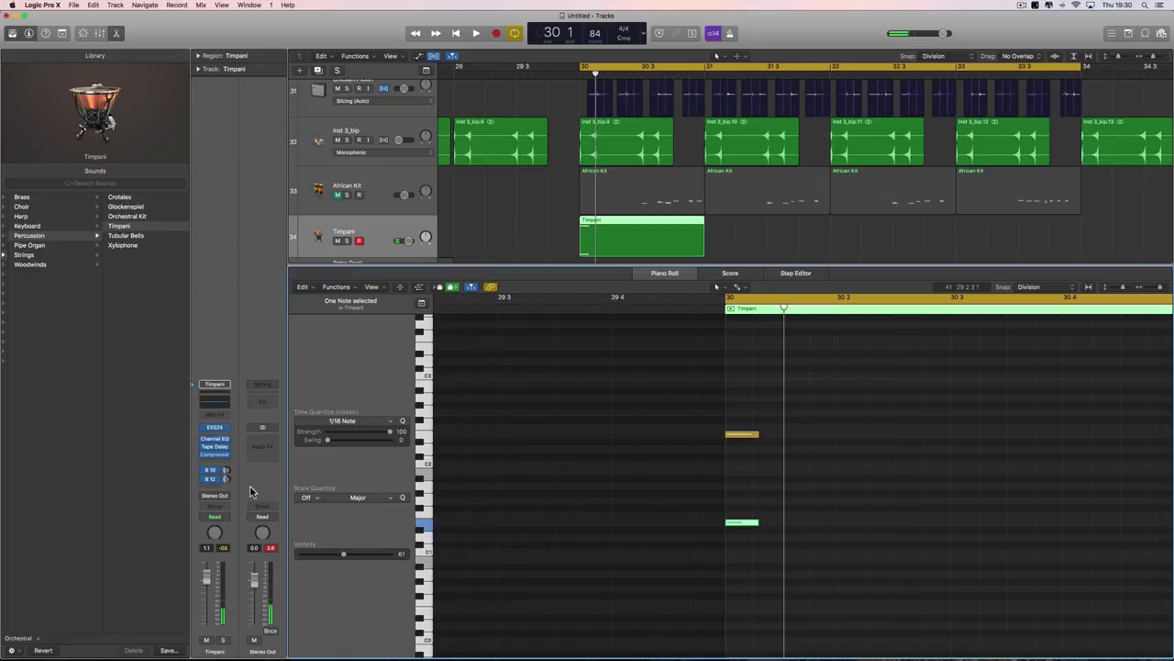
pyautogui.press('space')
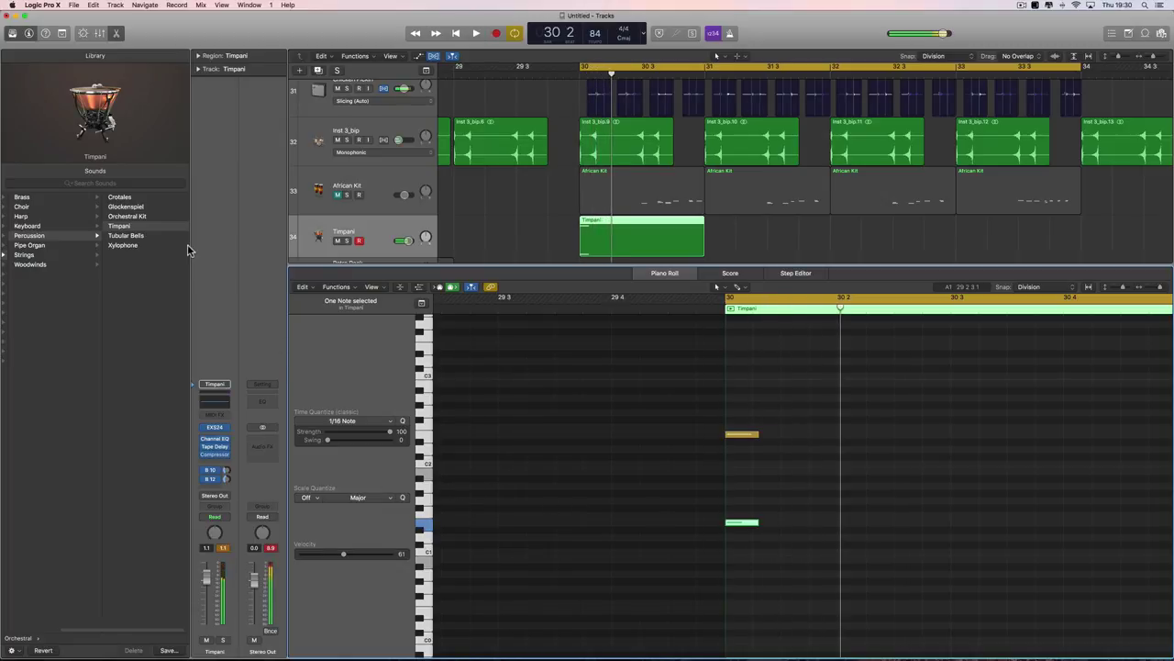
pyautogui.click(116, 34)
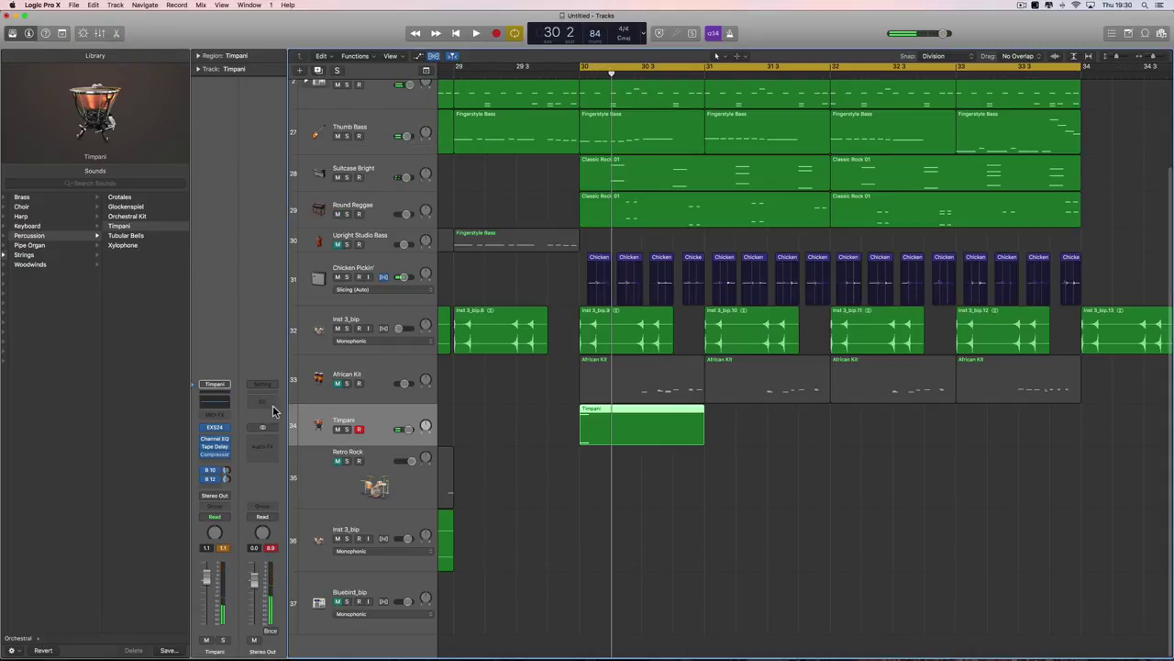
# - Adjust the Timpani channel's reverb send, close the Library, and listen to the loop with the full arrangement
pyautogui.moveTo(226, 472); pyautogui.dragTo(226, 483)
pyautogui.press('space')
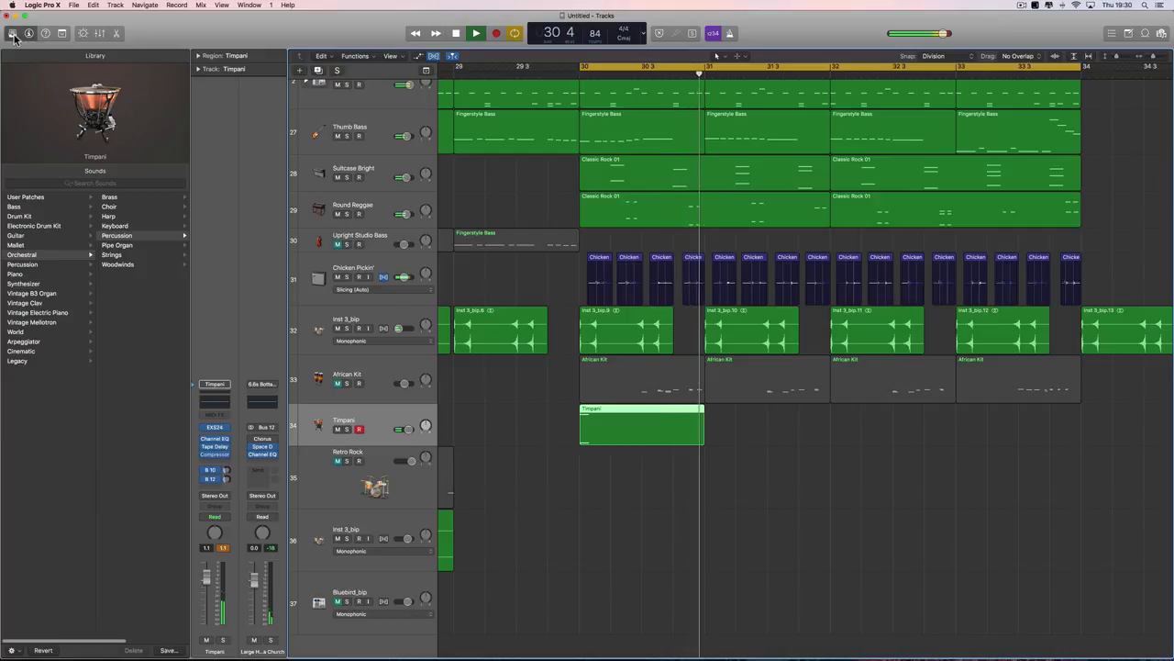
pyautogui.press('y')
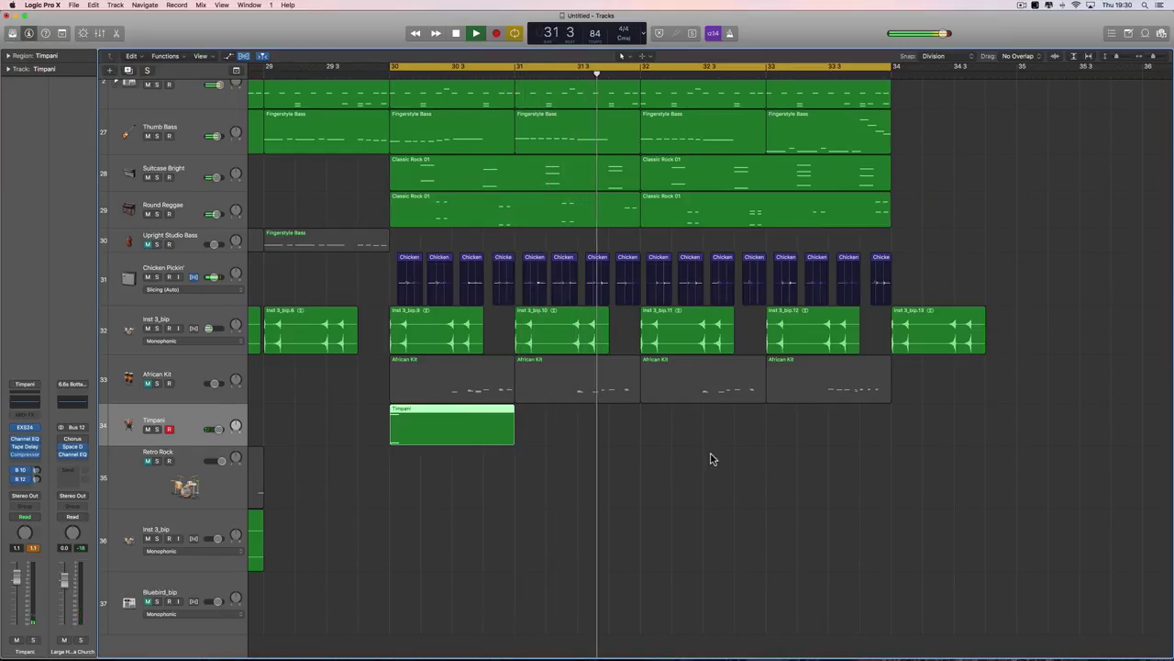
pyautogui.scroll(2, 711, 459)
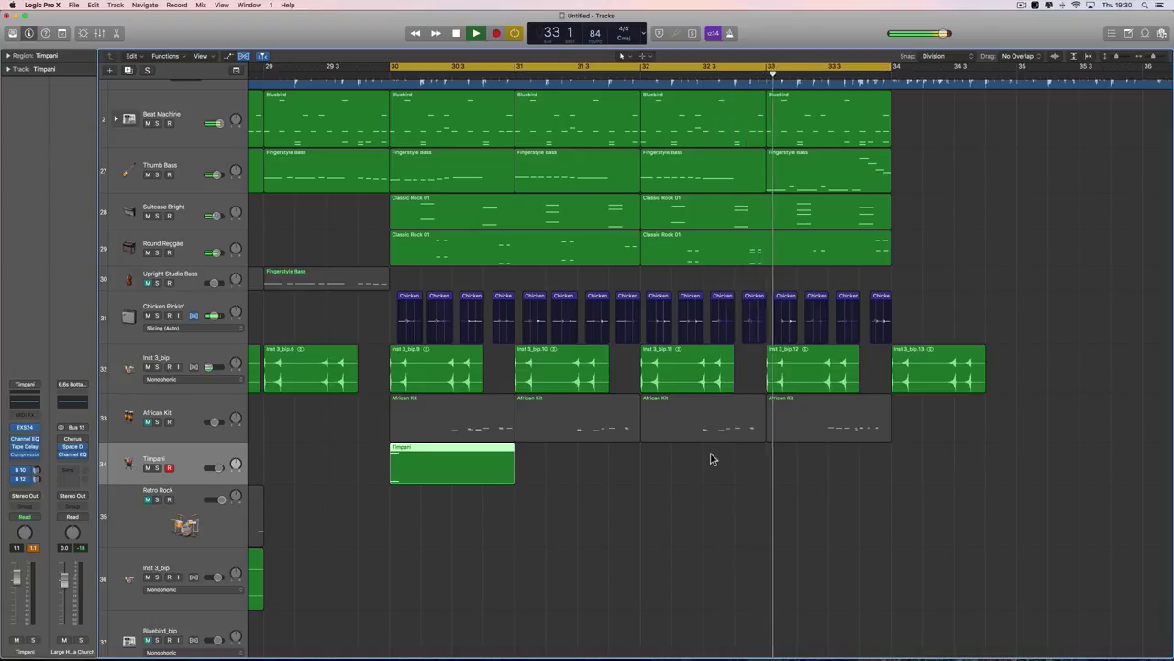
pyautogui.press('space')
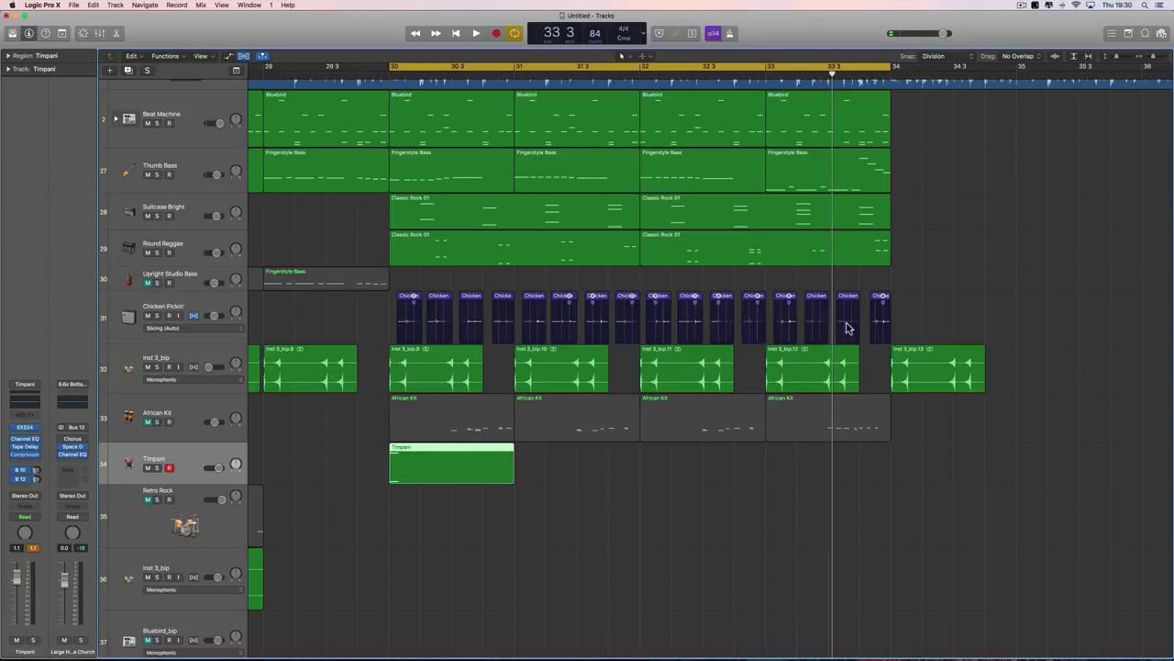
# - Compare the arrangement with the DROP LEAF reference by toggling the reference's mute during loop playback, leaving it muted
pyautogui.hscroll(-1, 776, 319)
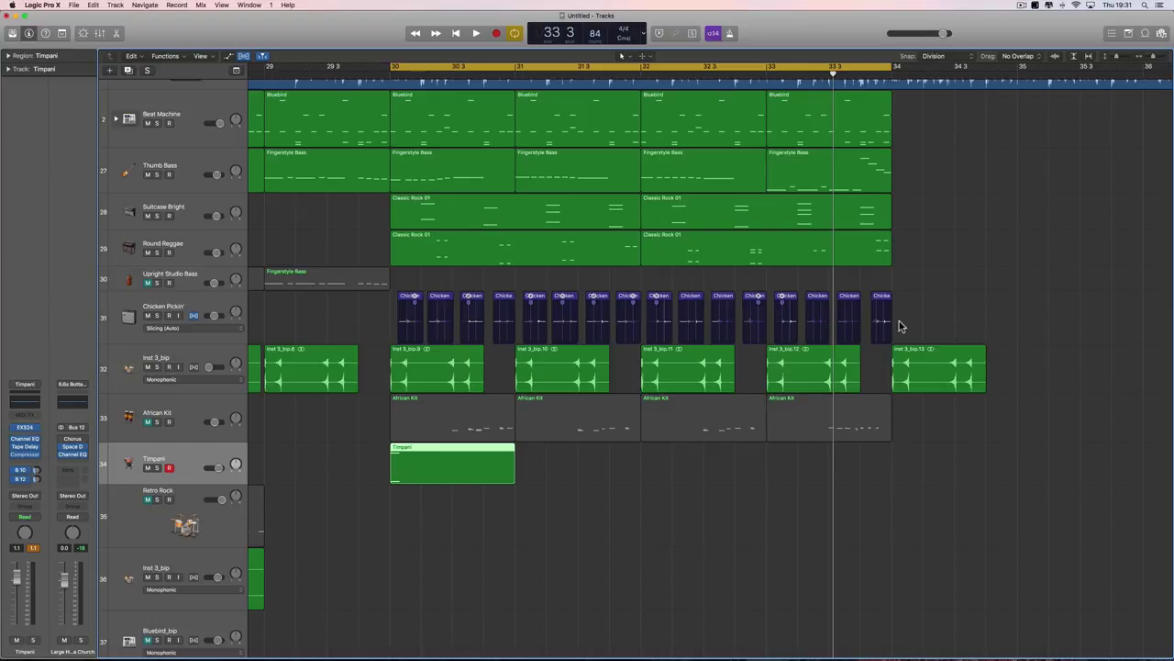
pyautogui.press('space')
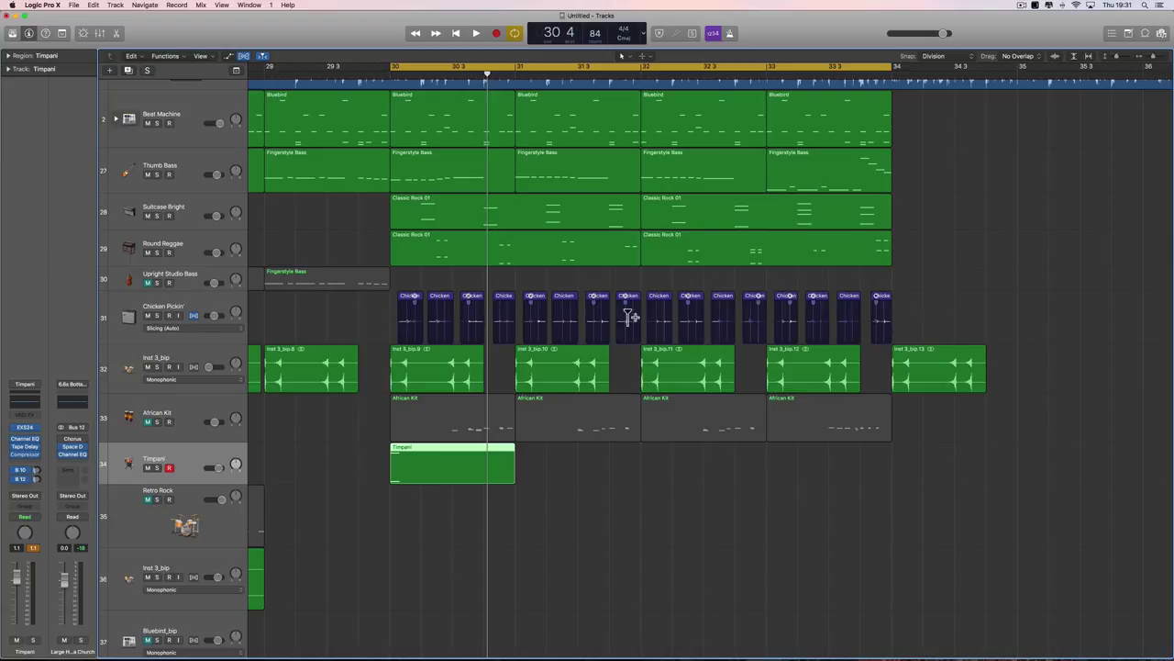
pyautogui.press('space')
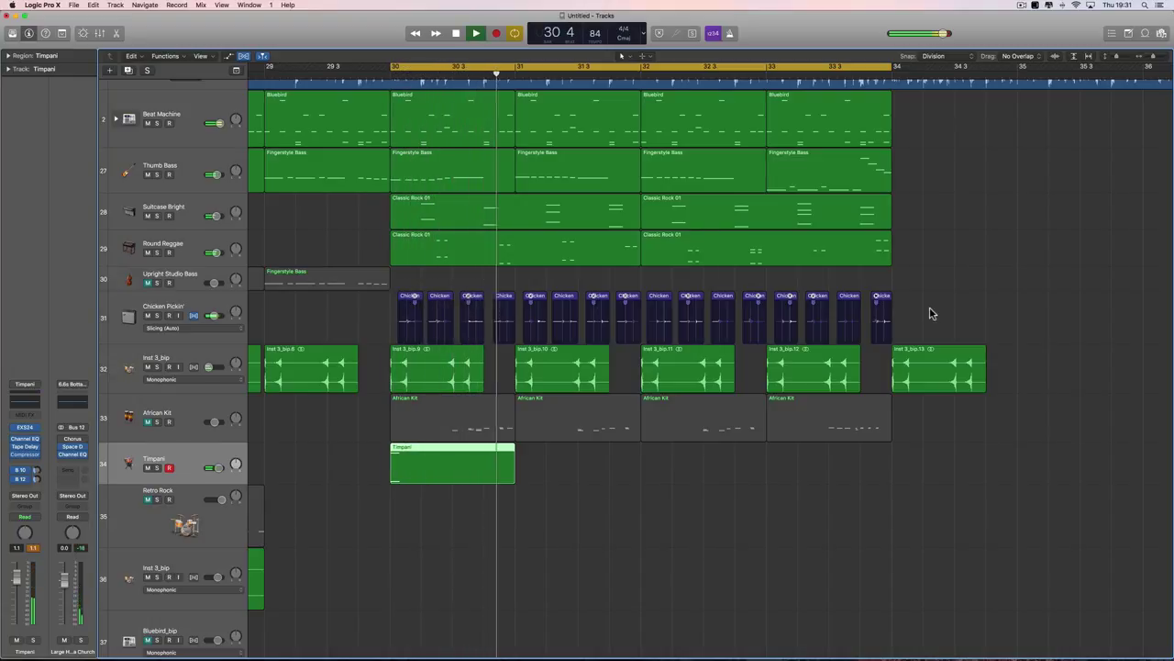
pyautogui.scroll(5, 931, 312)
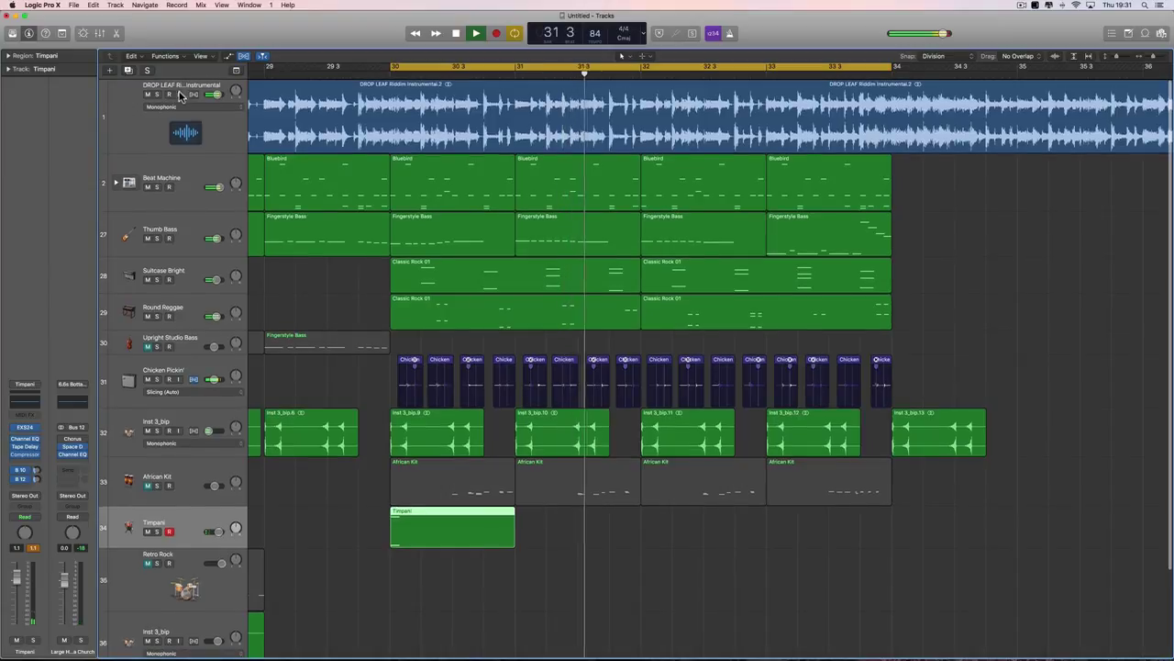
pyautogui.click(149, 94)
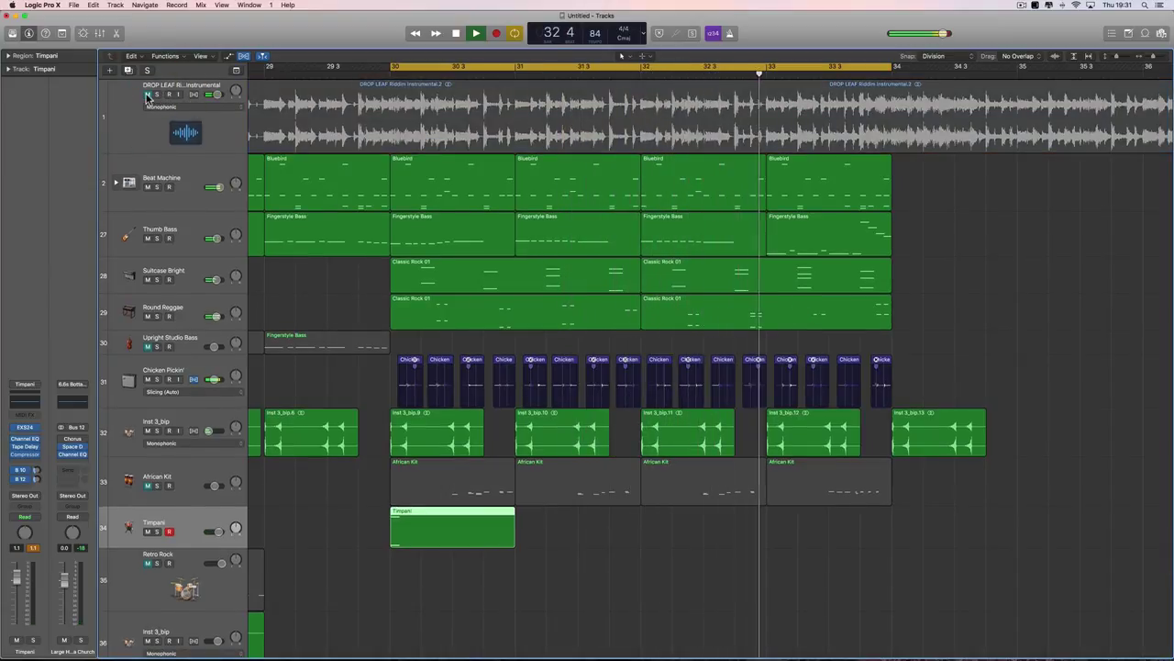
pyautogui.click(147, 94)
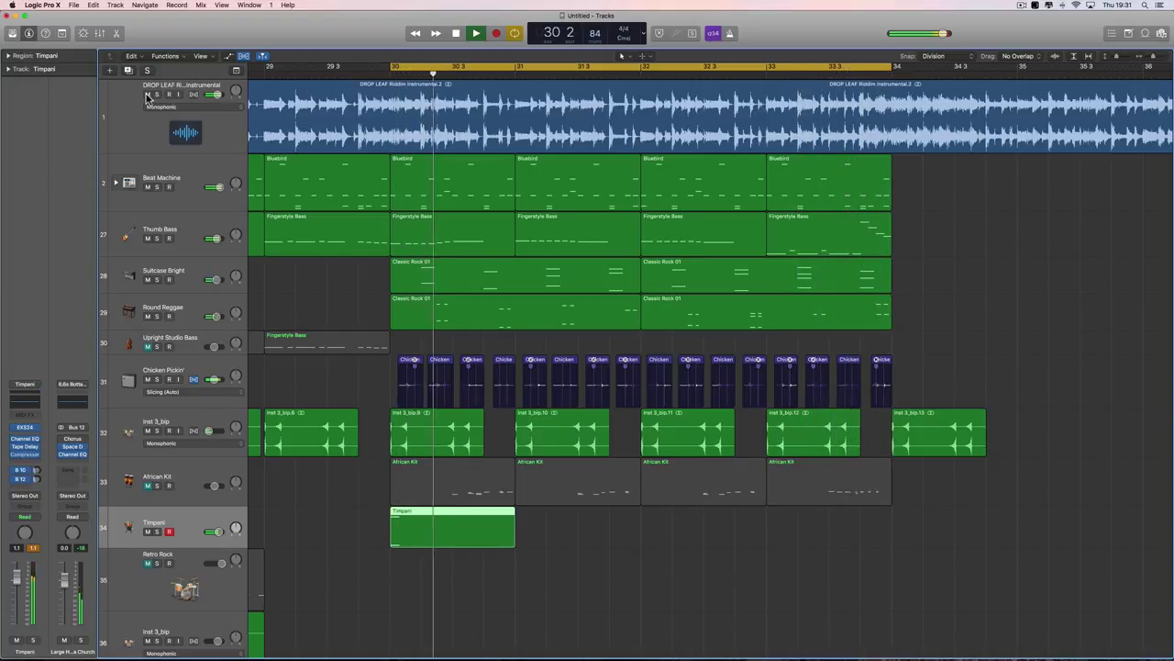
pyautogui.click(147, 95)
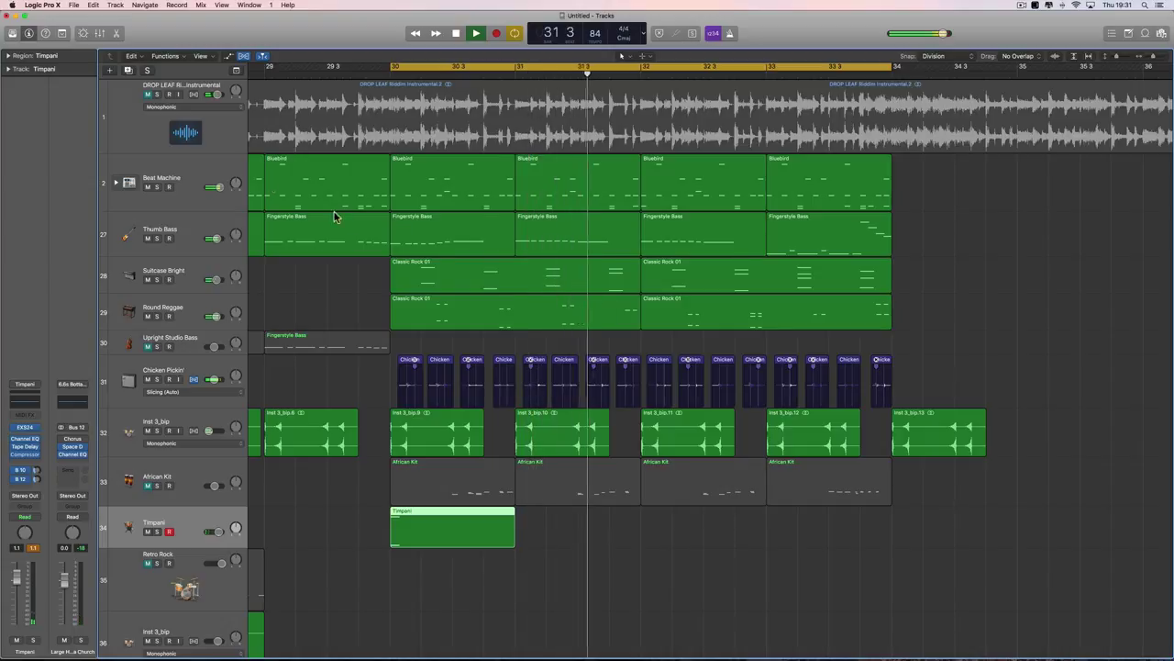
# - Bring the DROP LEAF reference back in briefly for another comparison during loop playback, muting it again
pyautogui.click(147, 94)
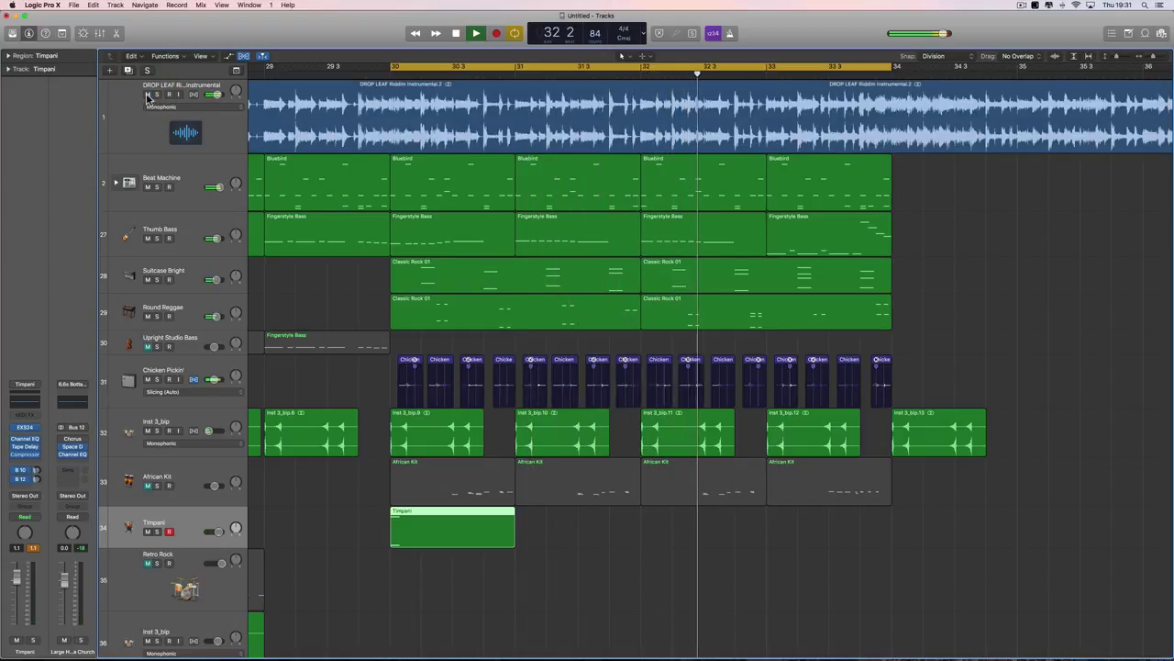
pyautogui.click(147, 94)
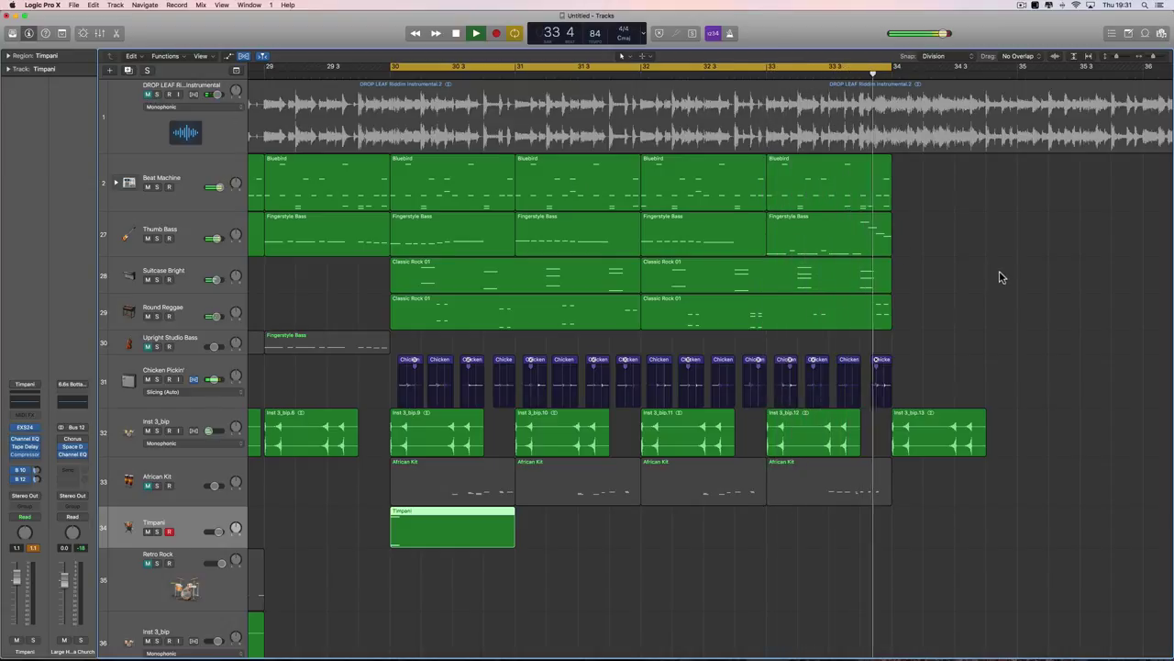
# - Adjust the threshold, ratio and make-up gain of the Beat Machine's Compressor during playback, and close the plug-in
pyautogui.click(220, 174)
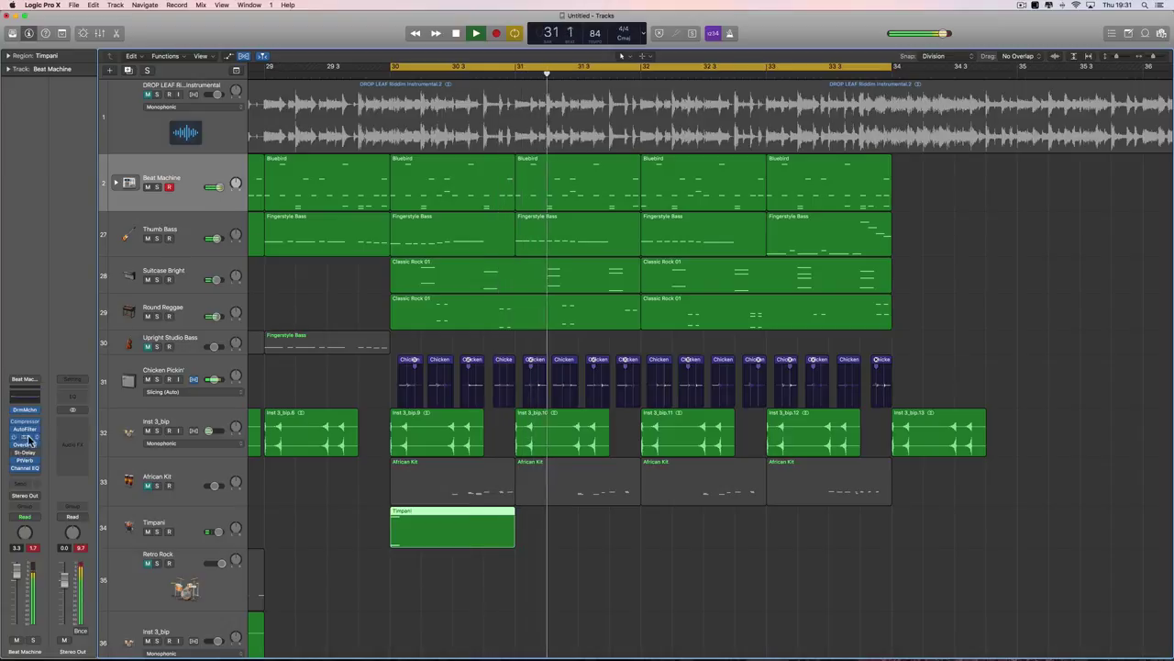
pyautogui.click(26, 421)
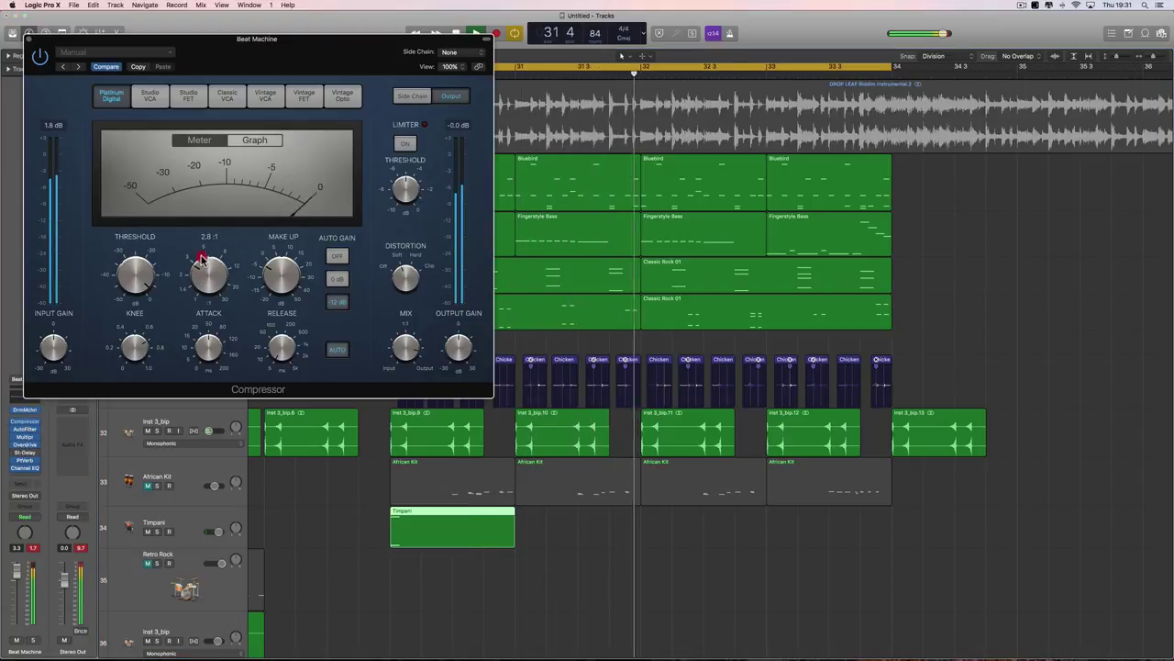
pyautogui.moveTo(137, 273); pyautogui.dragTo(165, 289)
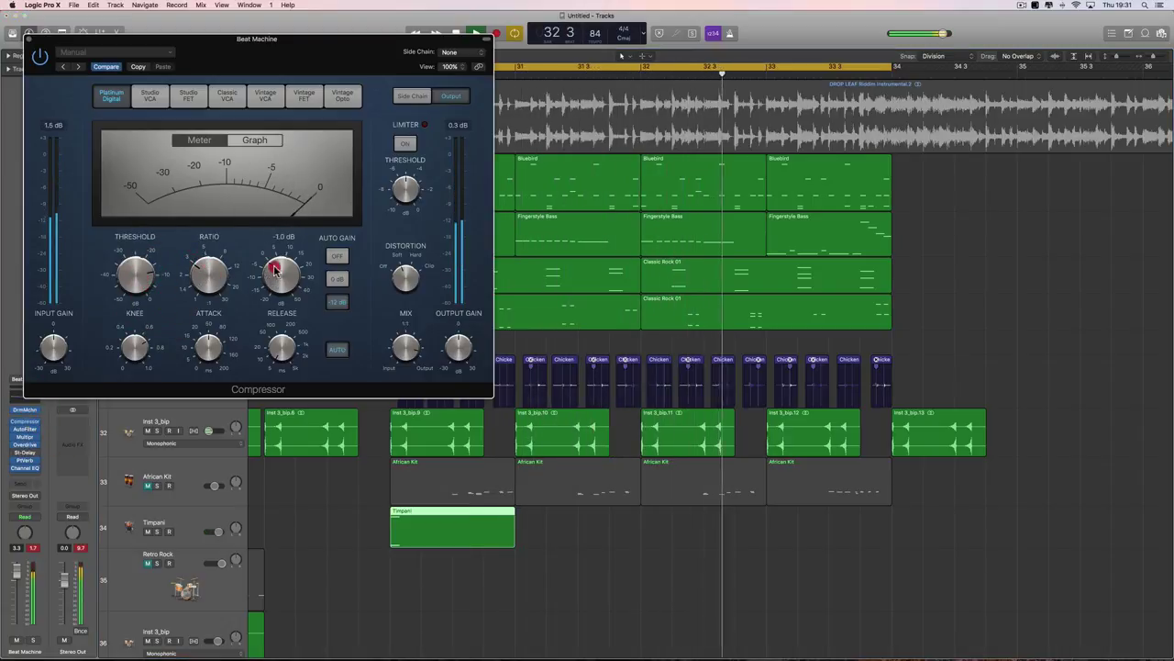
pyautogui.click(273, 269)
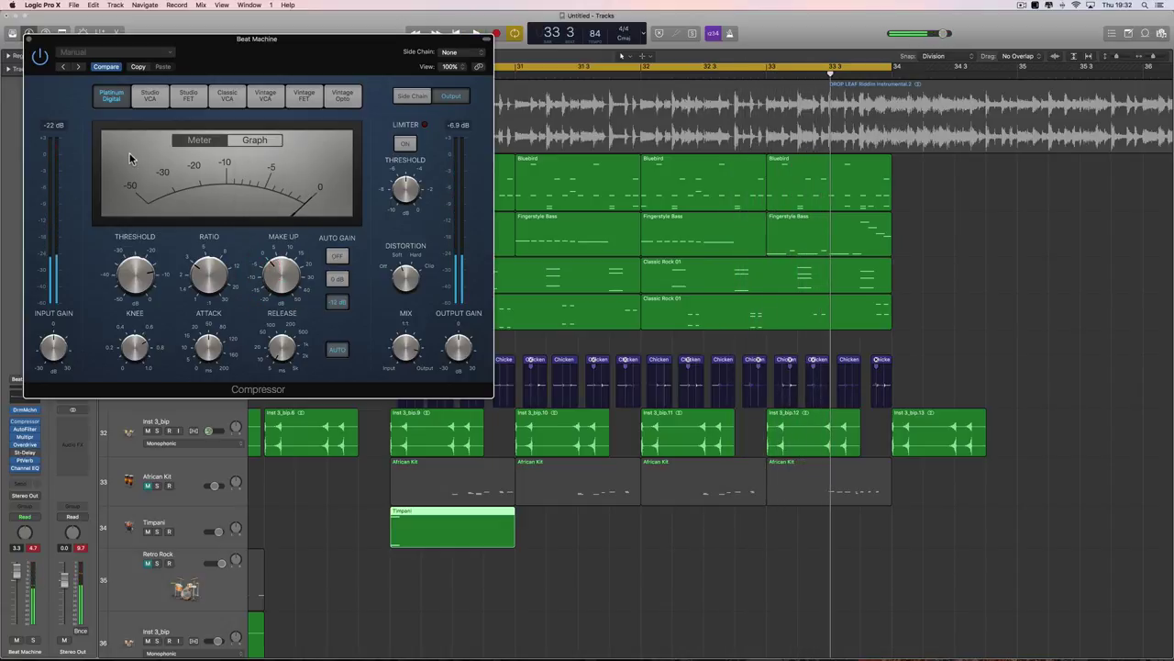
pyautogui.click(29, 38)
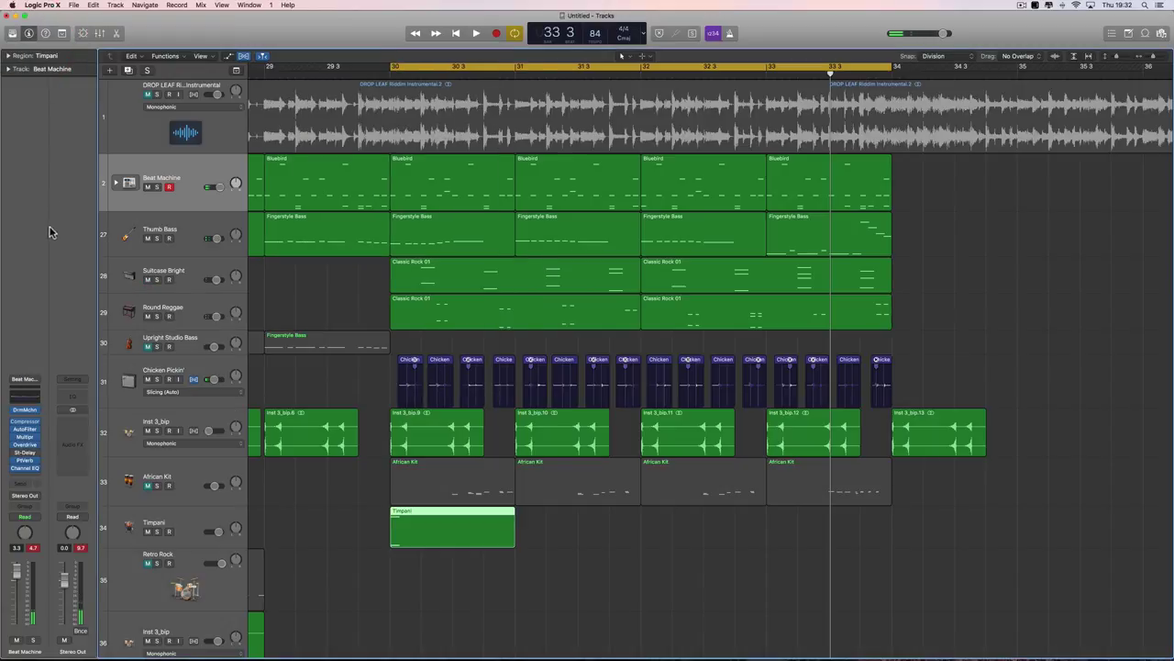
# - Check the low-frequency boost in the Beat Machine's Channel EQ against the playing loop, and close the EQ
pyautogui.click(24, 395)
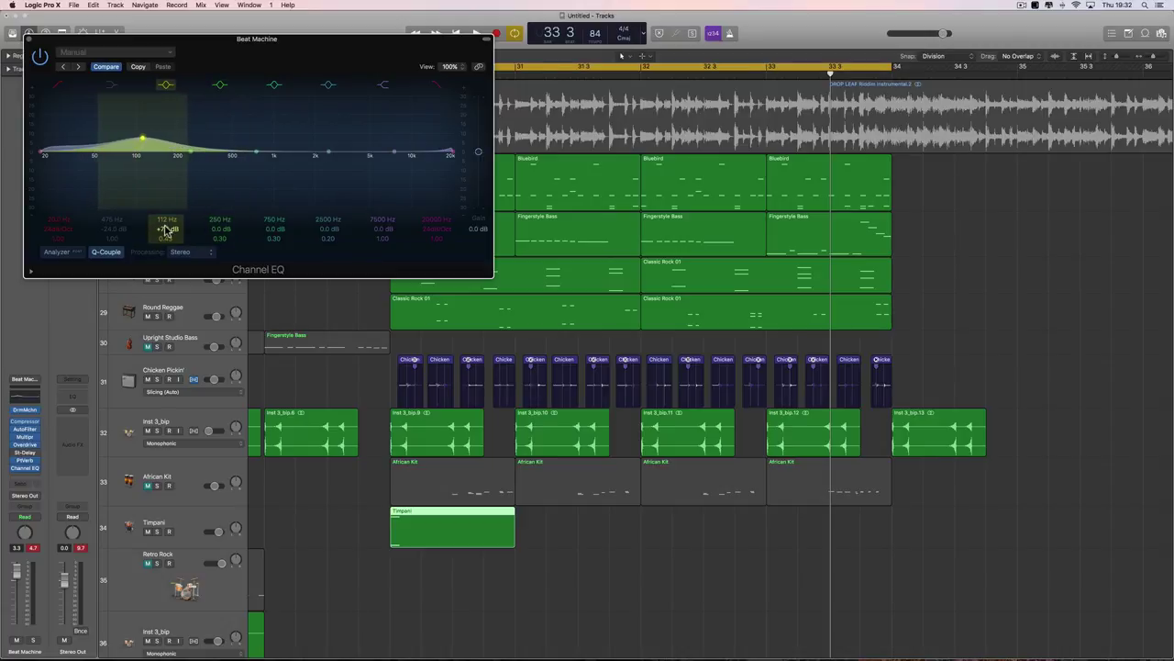
pyautogui.press('space')
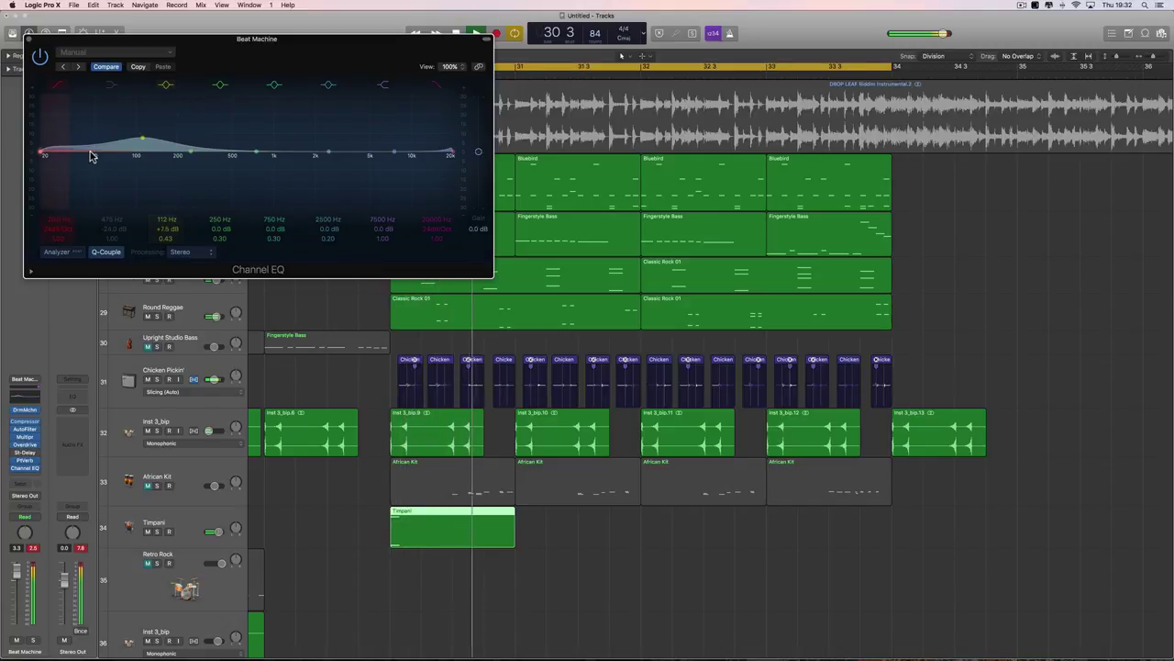
pyautogui.click(29, 39)
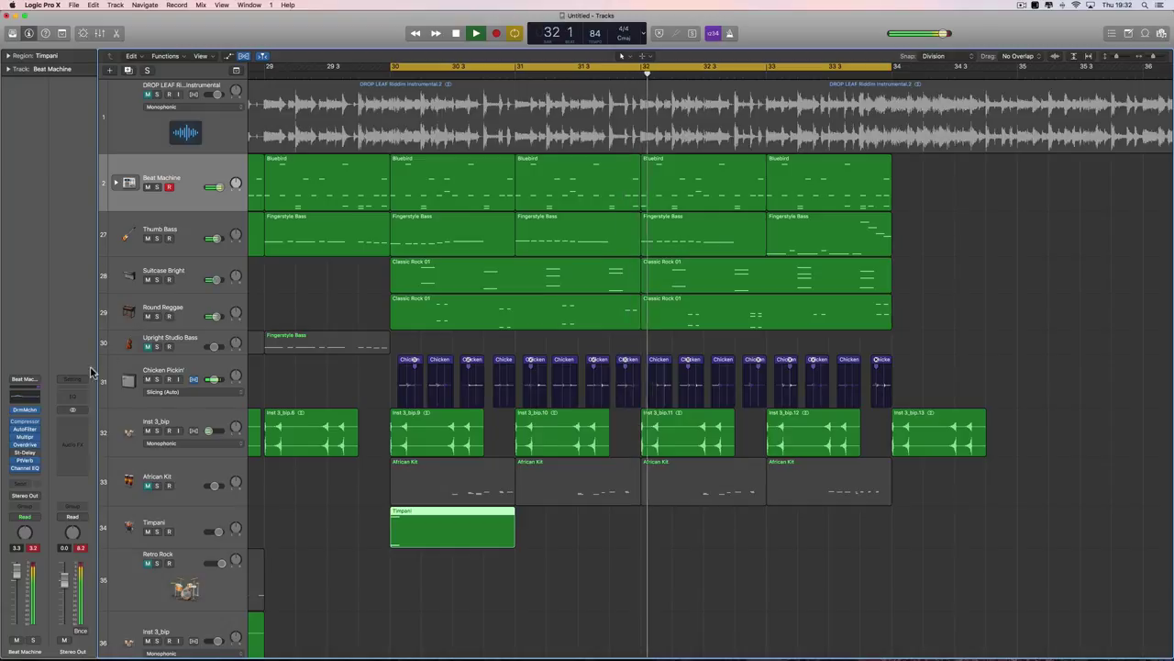
# - Add a Channel EQ to the Stereo Out and boost its 250 Hz band by 1.5 dB with a Q of 0.30
pyautogui.click(73, 396)
pyautogui.moveTo(209, 233)
pyautogui.mouseDown()
pyautogui.moveTo(210, 218)
pyautogui.moveTo(215, 231)
pyautogui.mouseUp()
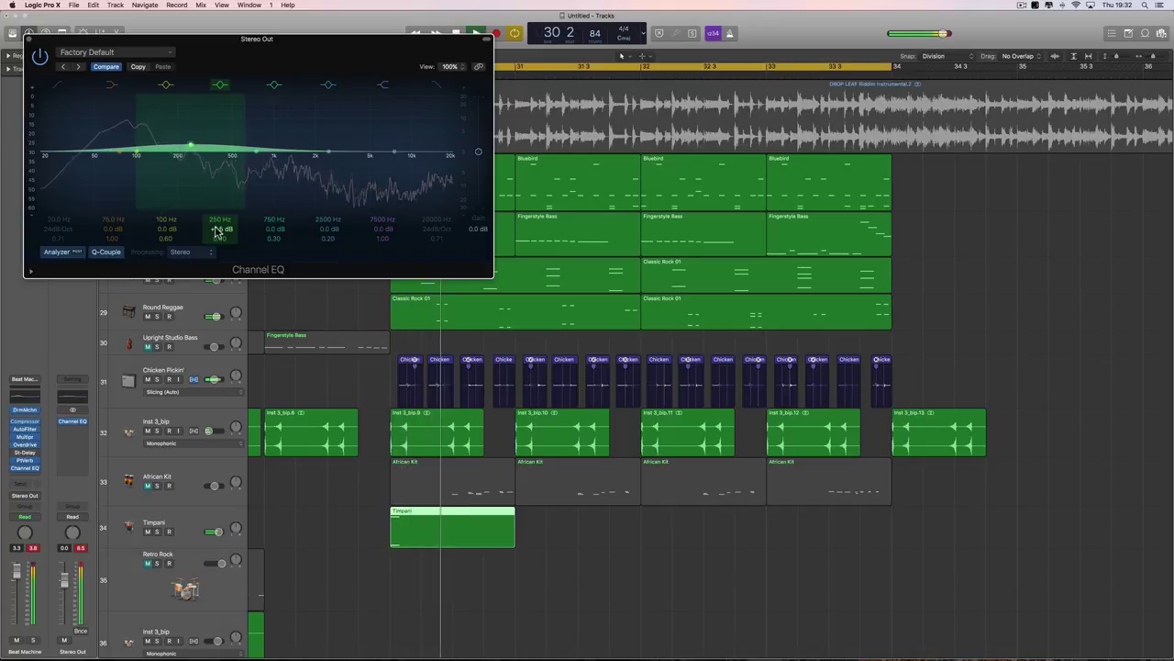
pyautogui.moveTo(217, 232); pyautogui.dragTo(217, 237)
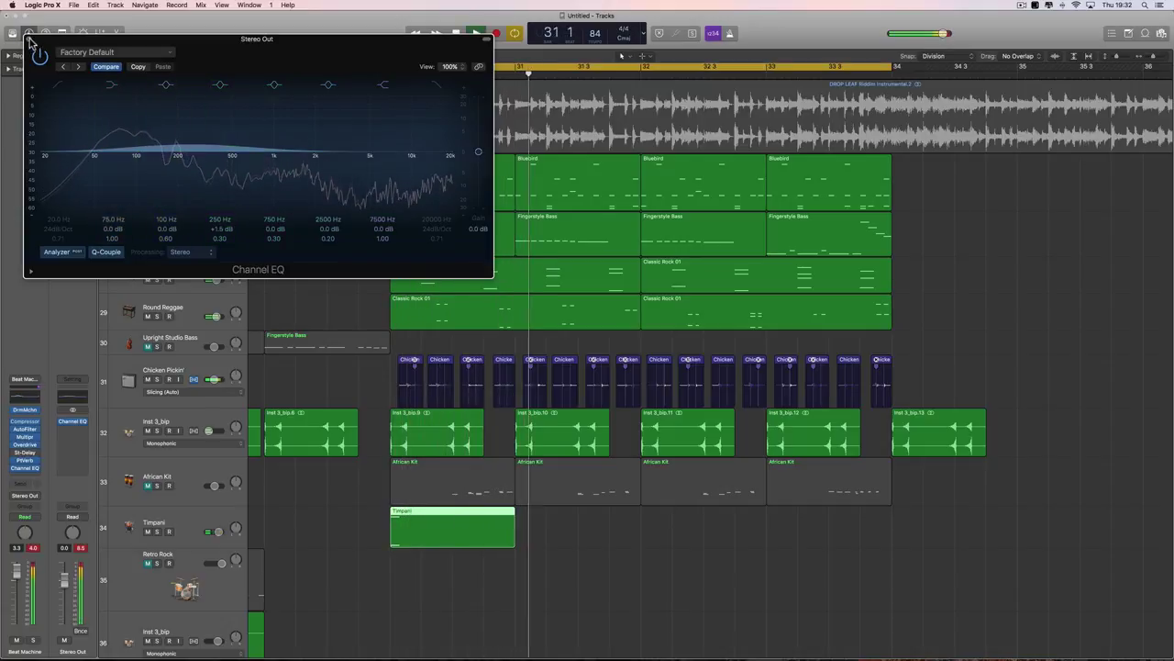
pyautogui.press('super+w')
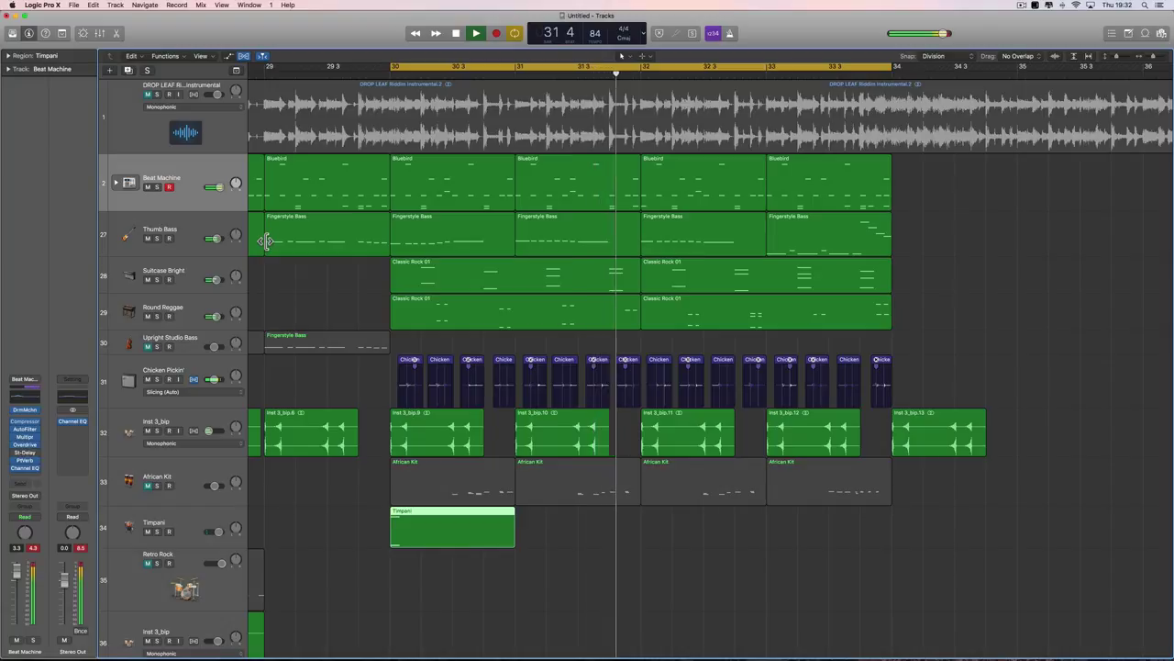
# - Raise the Suitcase Bright volume slightly and rebalance the Round Reggae volume while listening to the loop
pyautogui.click(196, 266)
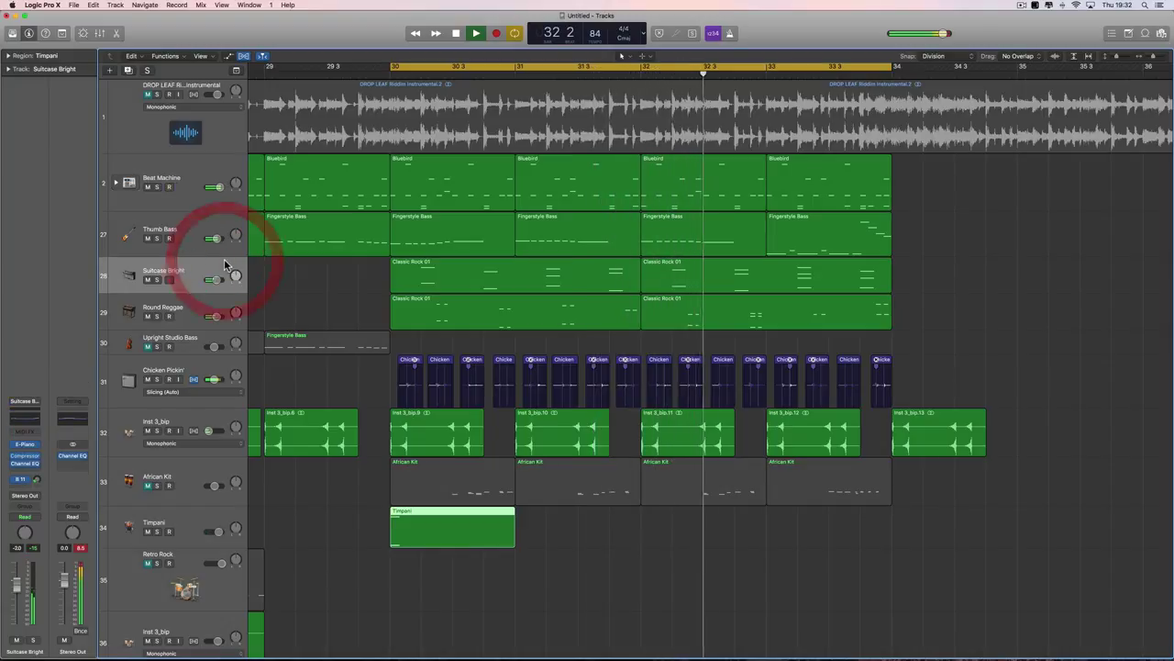
pyautogui.click(221, 279)
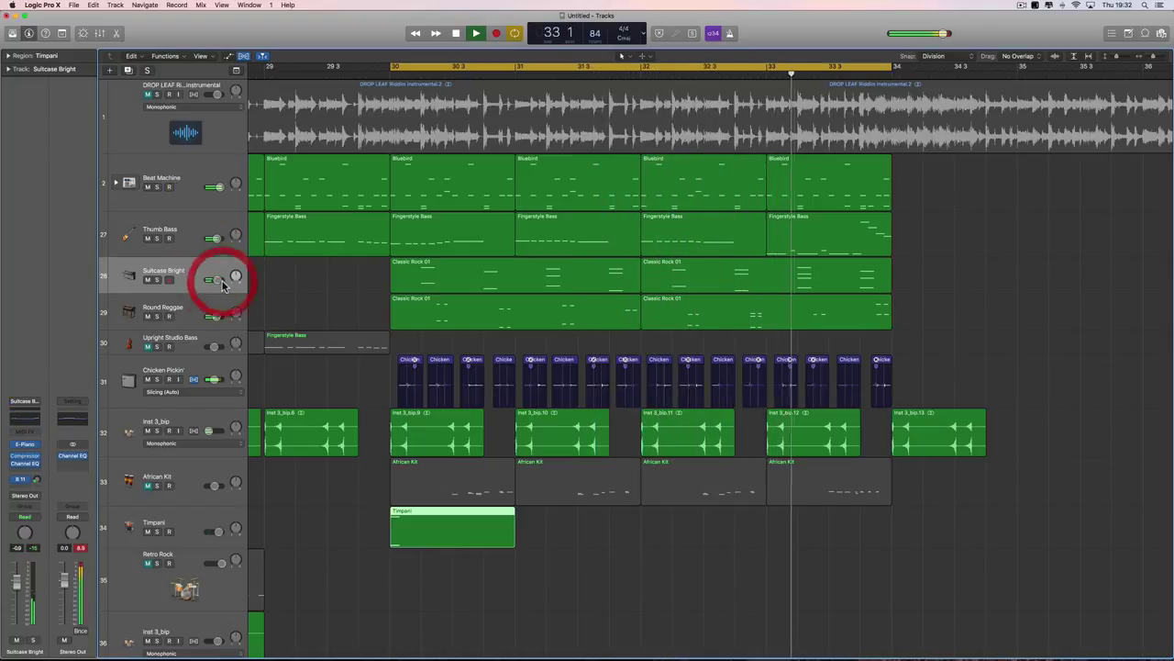
pyautogui.click(226, 316)
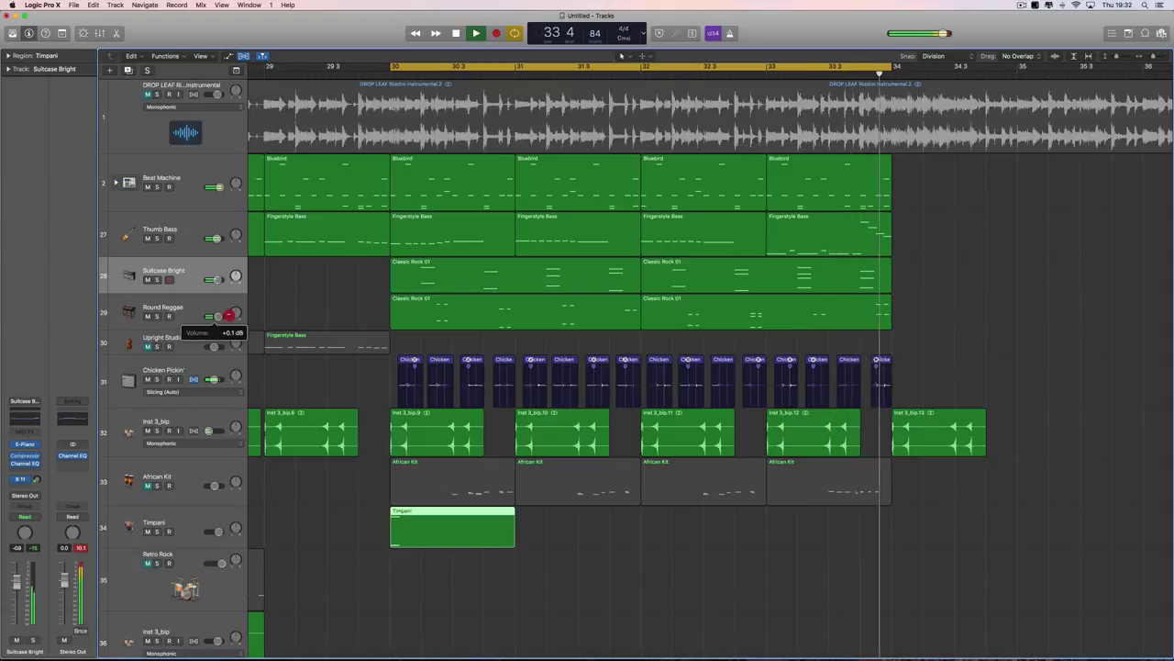
pyautogui.moveTo(228, 315); pyautogui.dragTo(224, 315)
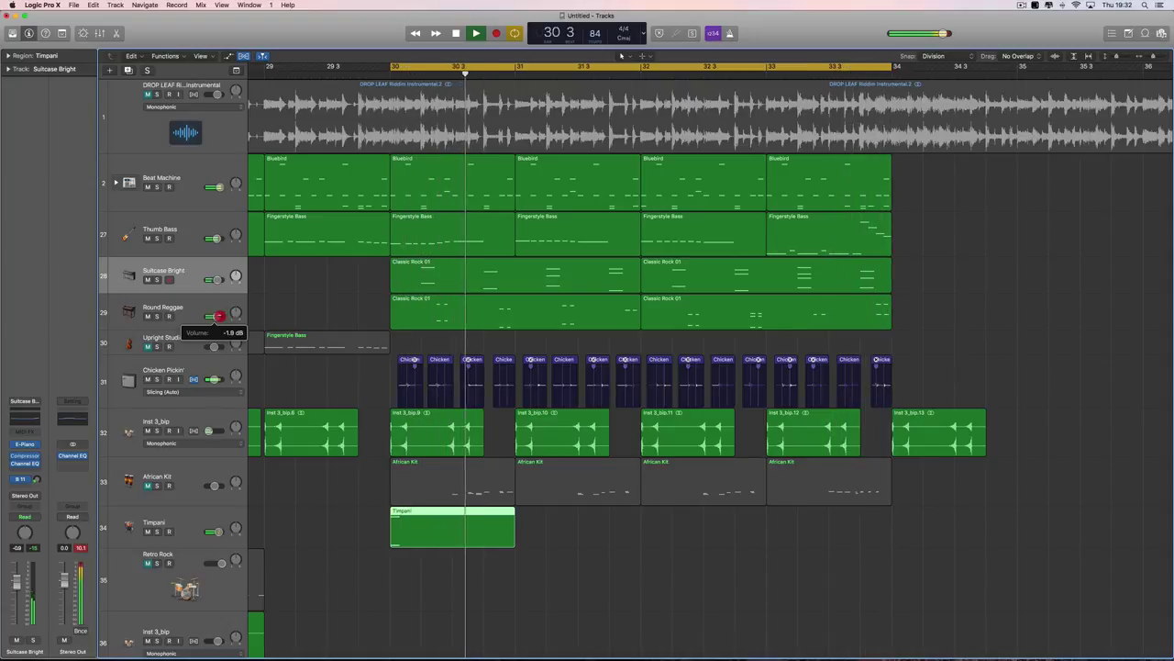
pyautogui.click(217, 315)
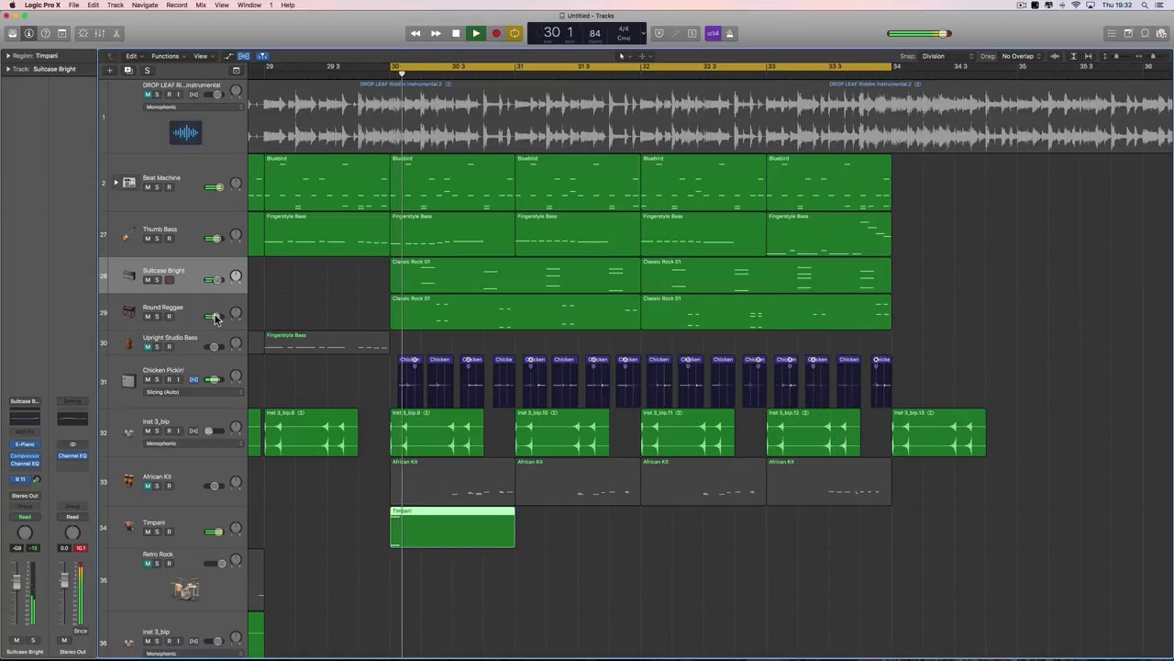
pyautogui.press('space')
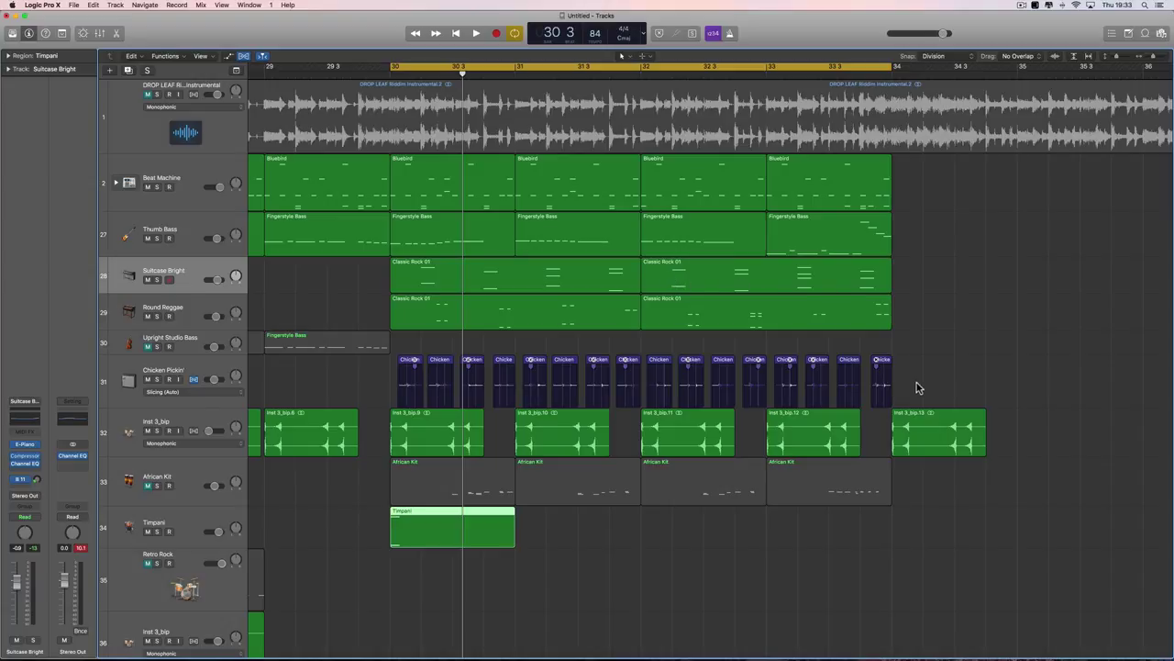
# - Unmute the African Kit during loop playback and raise its volume to 1.8 dB
pyautogui.press('space')
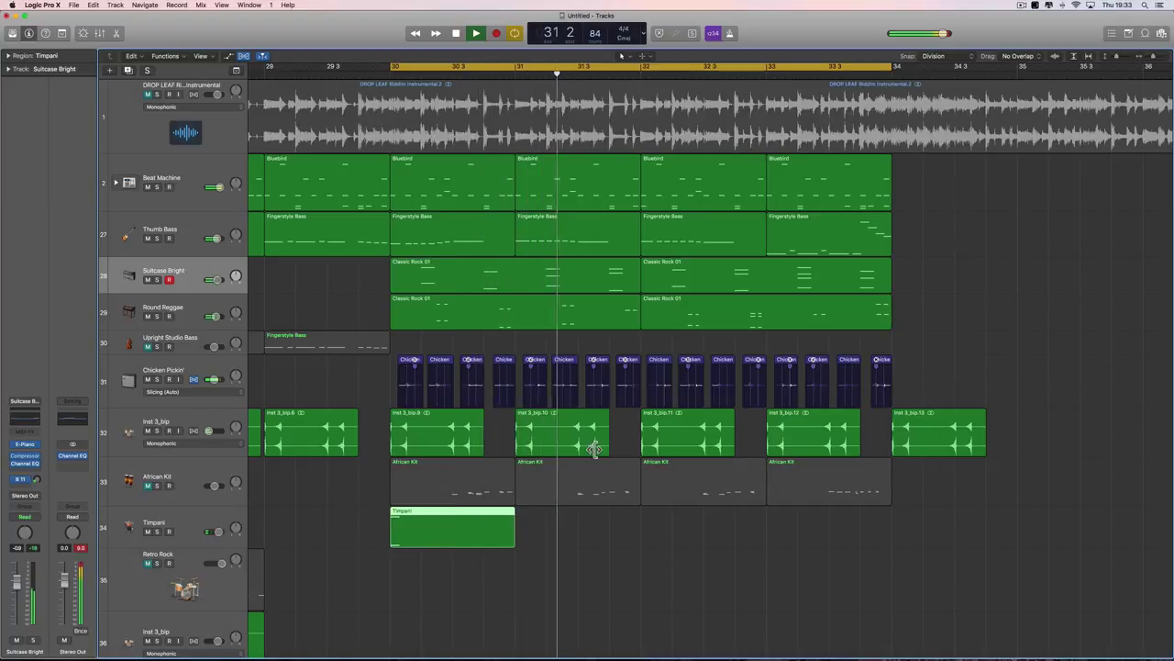
pyautogui.click(146, 485)
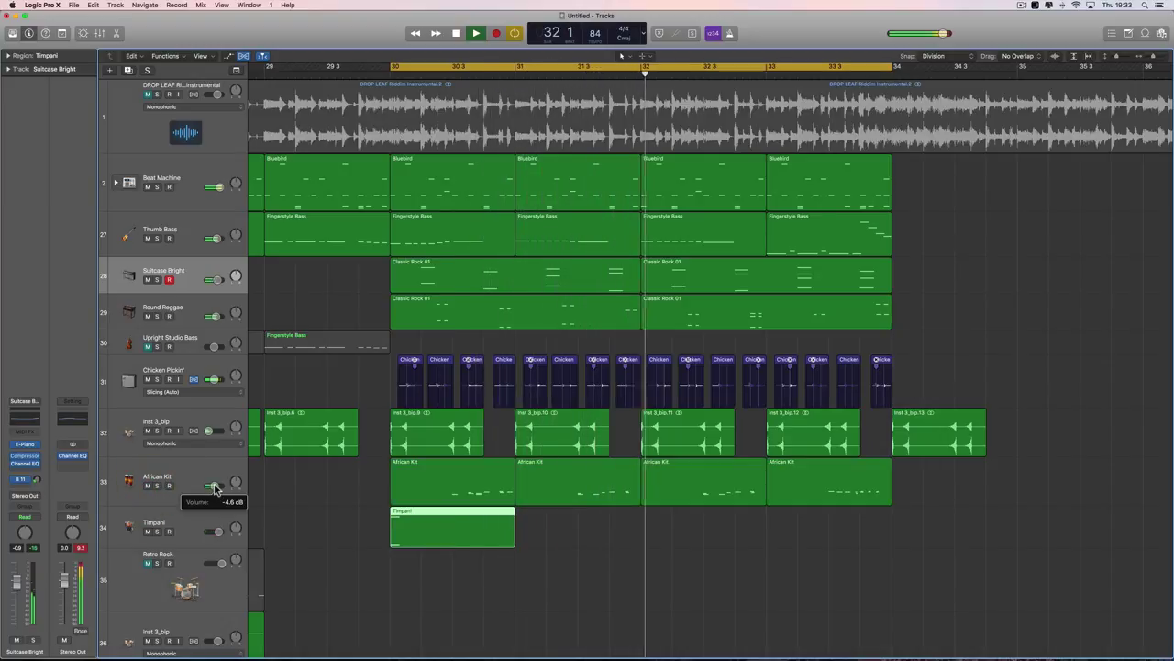
pyautogui.click(243, 484)
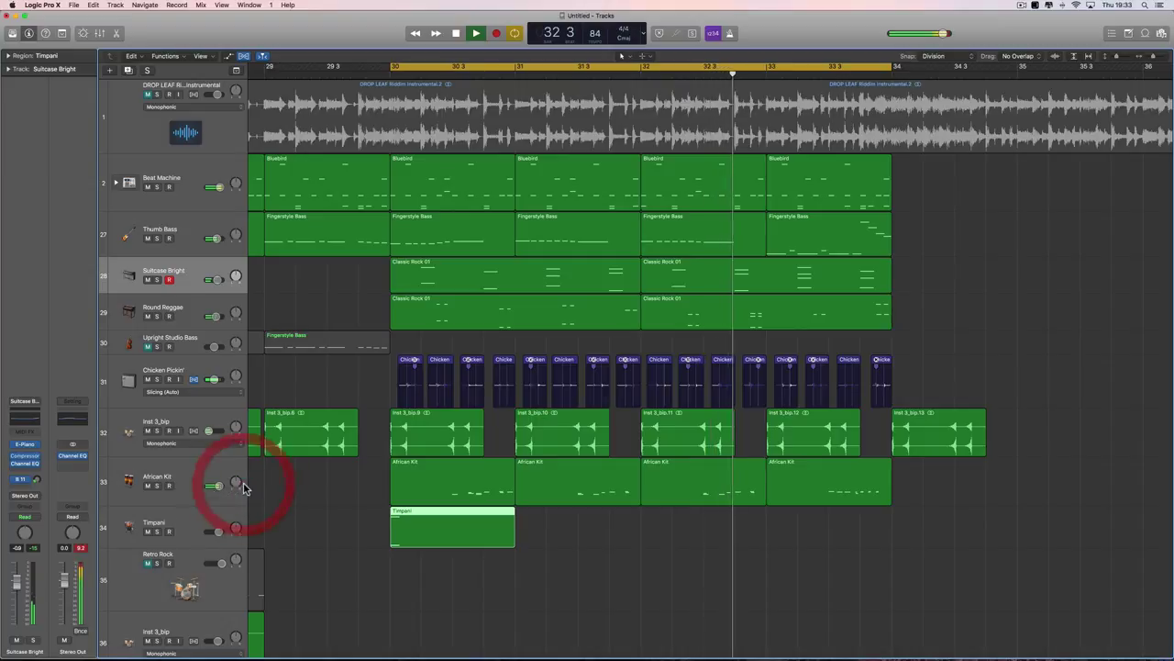
# - Adjust the African Kit's reverb sends to Bus 12 and Bus 10 during playback, and stop the loop
pyautogui.click(201, 471)
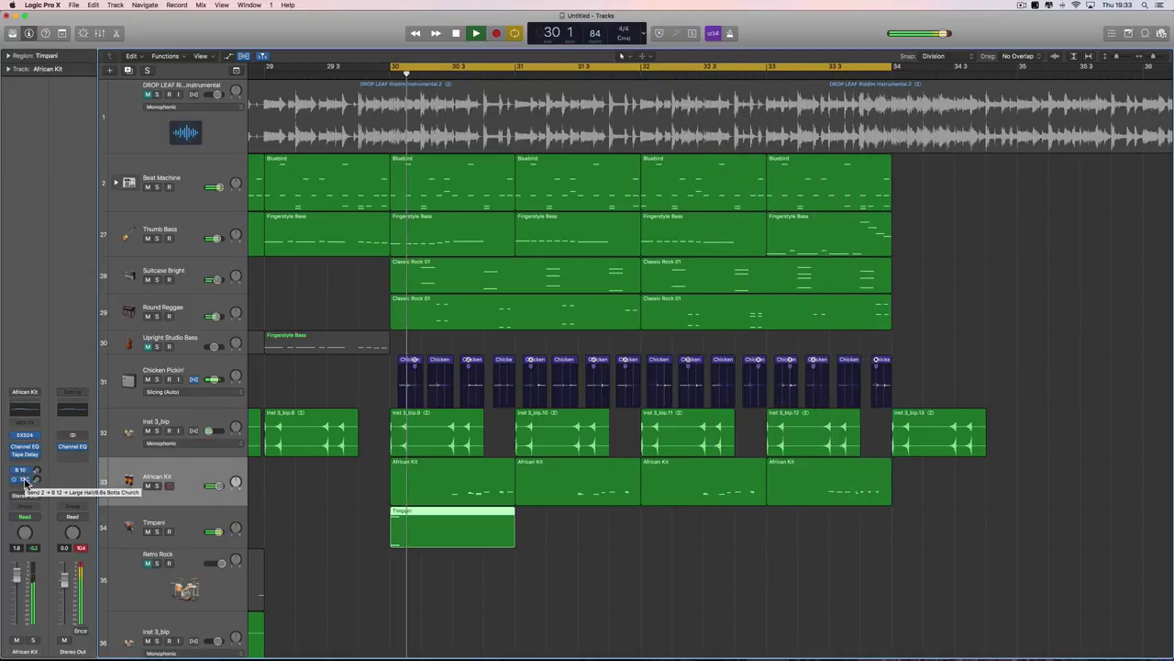
pyautogui.click(25, 479)
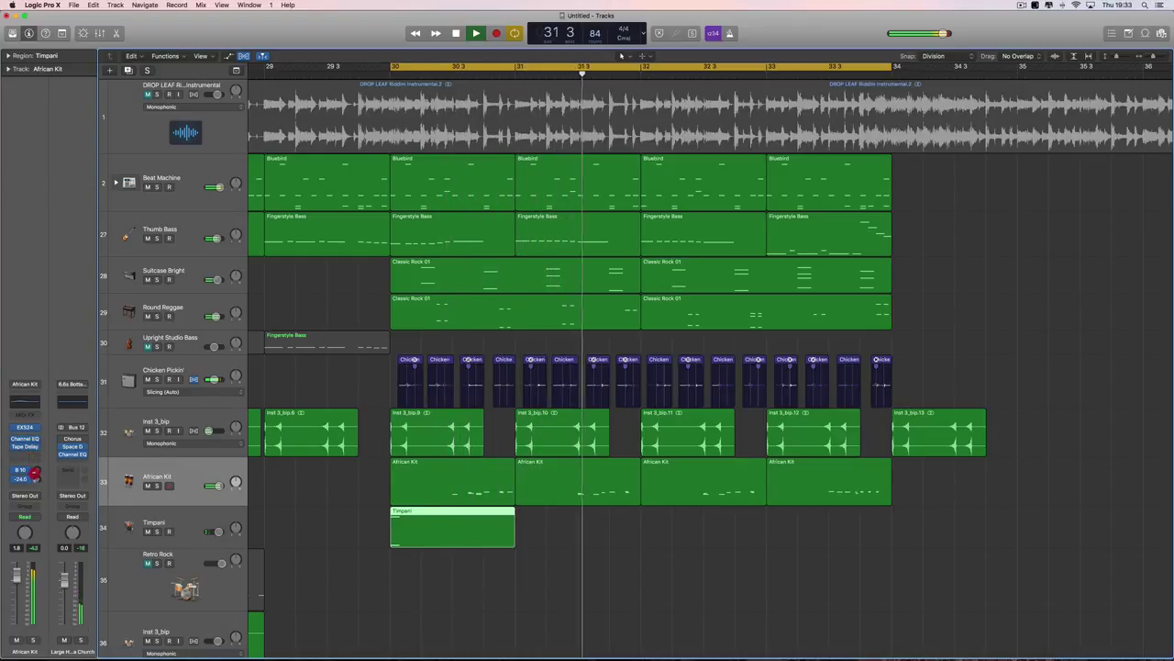
pyautogui.moveTo(36, 472)
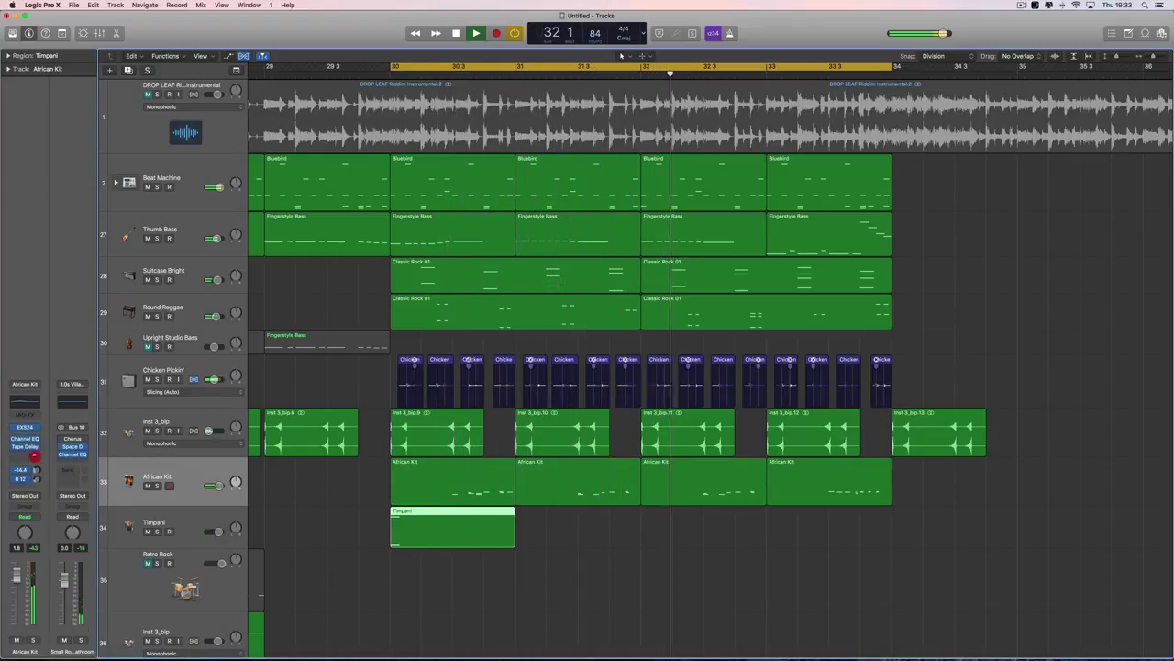
pyautogui.click(34, 465)
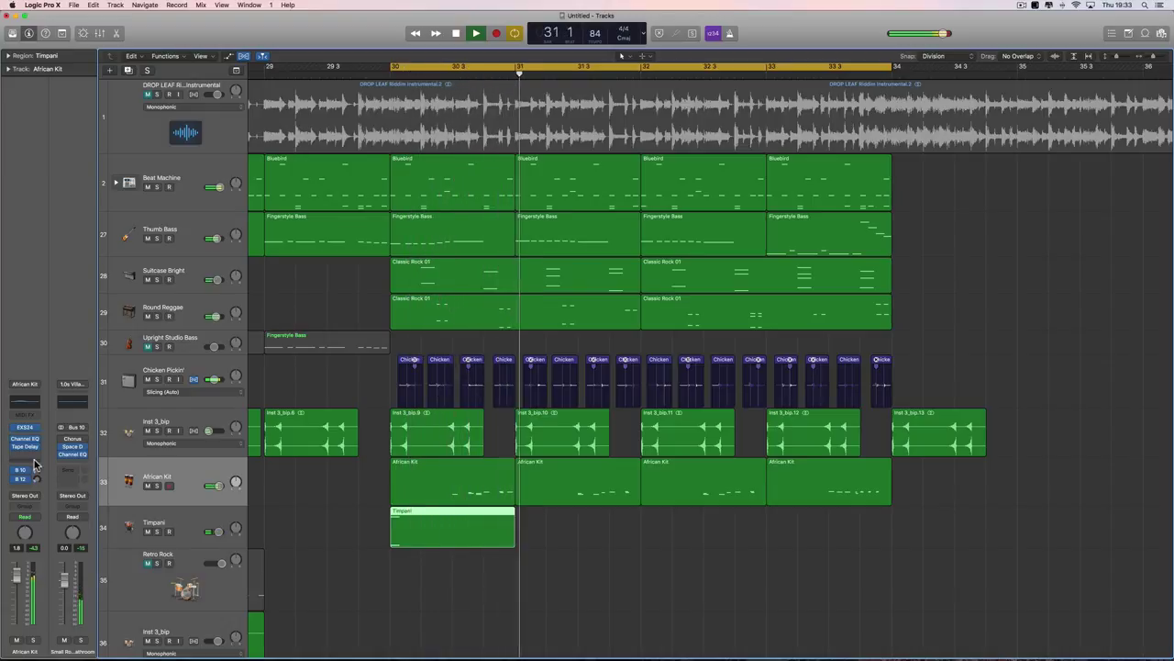
pyautogui.press('space')
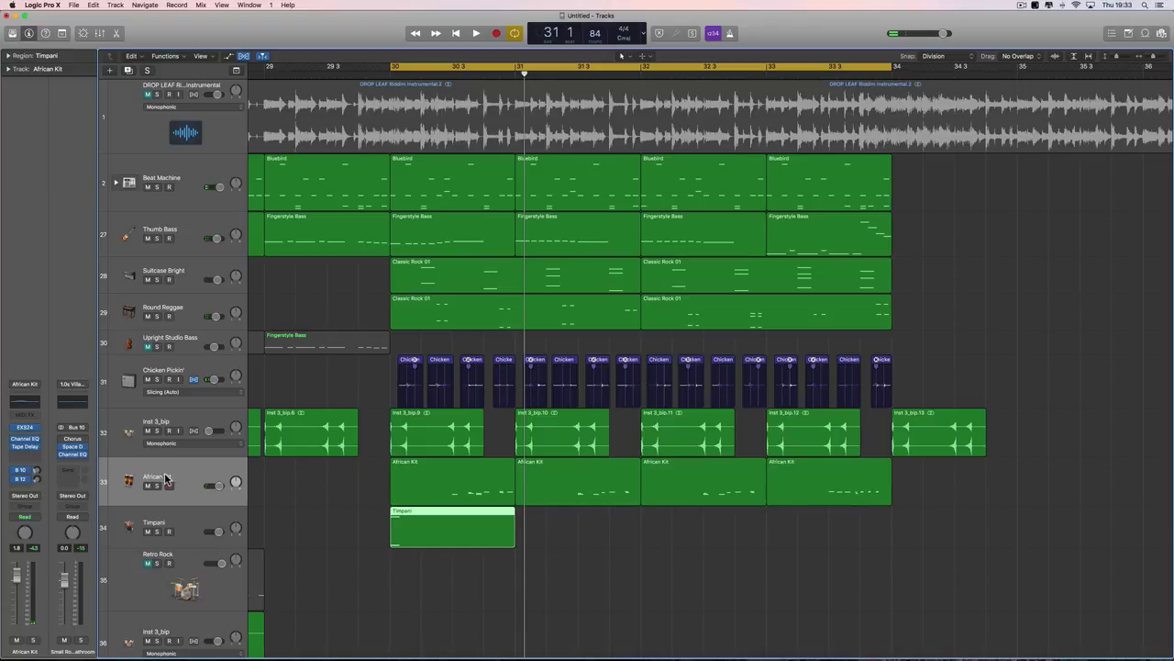
# - Set the African Kit's volume to 1.2 dB and audition the kit soloed in the loop, returning to the full arrangement
pyautogui.moveTo(221, 489); pyautogui.dragTo(217, 489)
pyautogui.press('space')
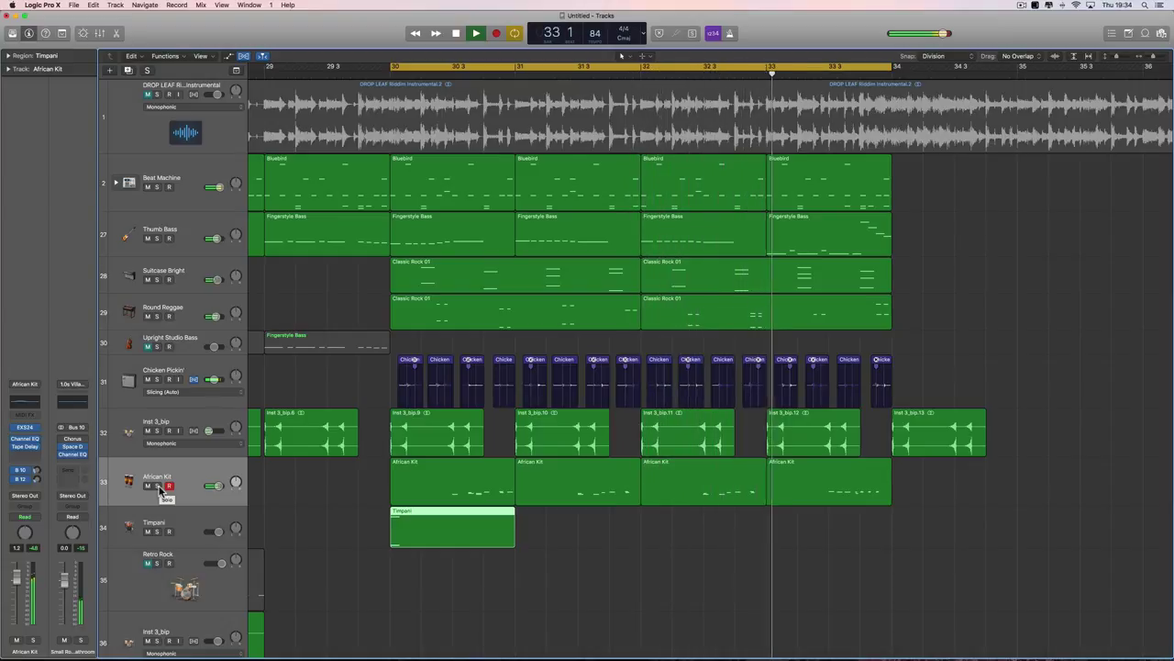
pyautogui.click(158, 486)
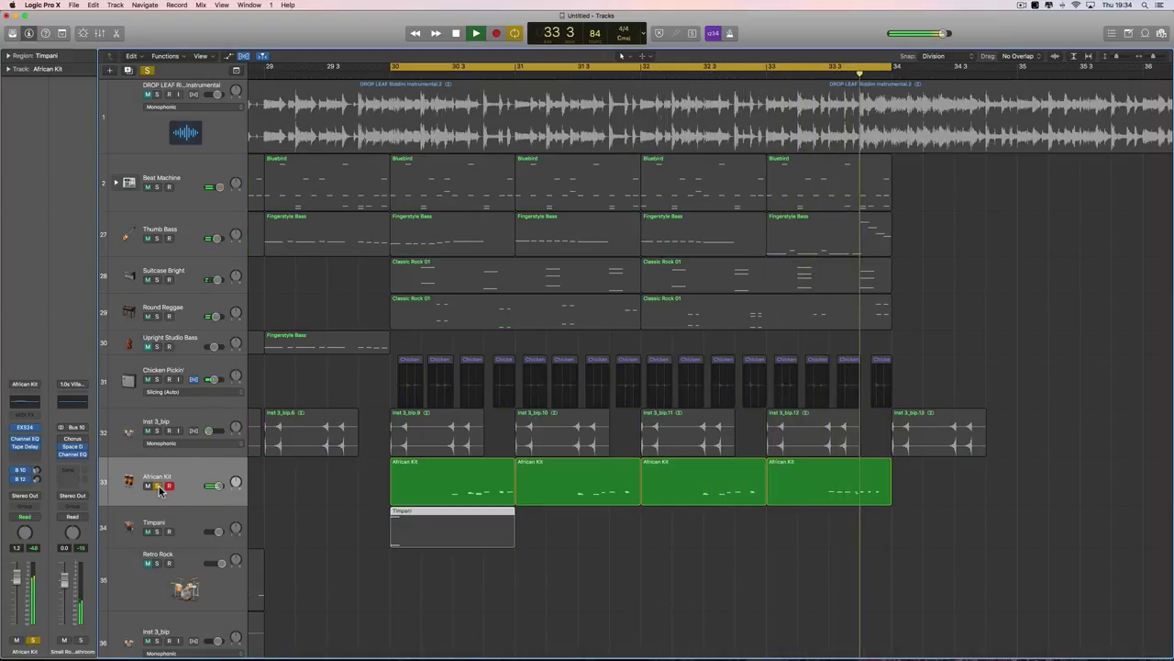
pyautogui.click(158, 486)
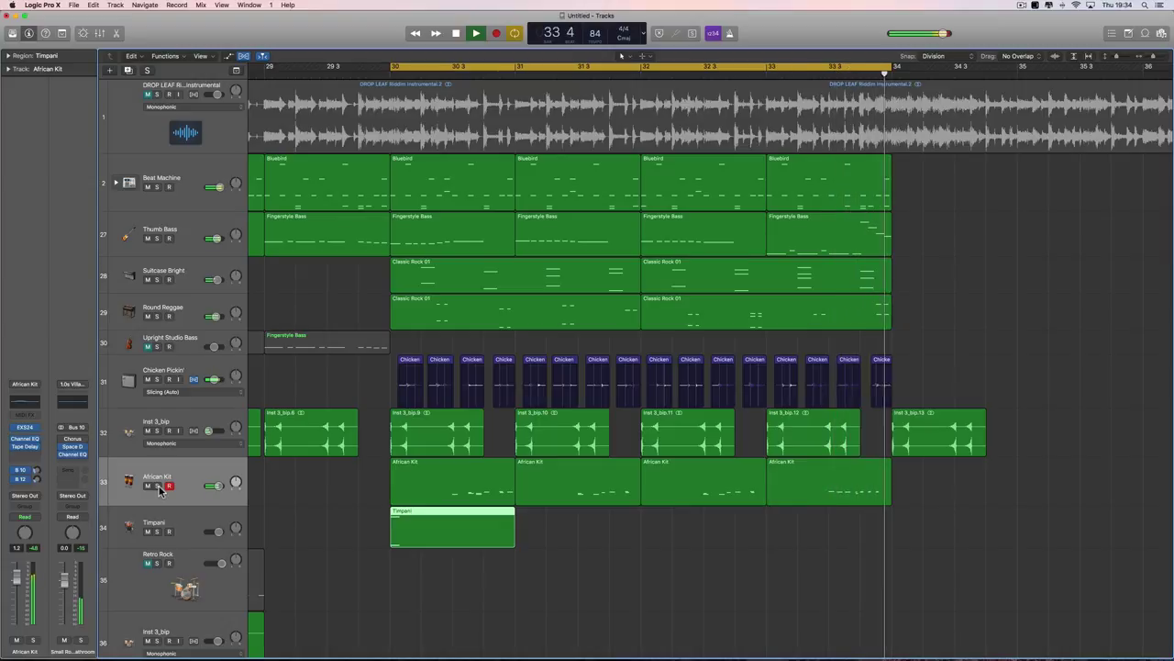
# - Mute the African Kit and listen to the loop without it
pyautogui.click(146, 485)
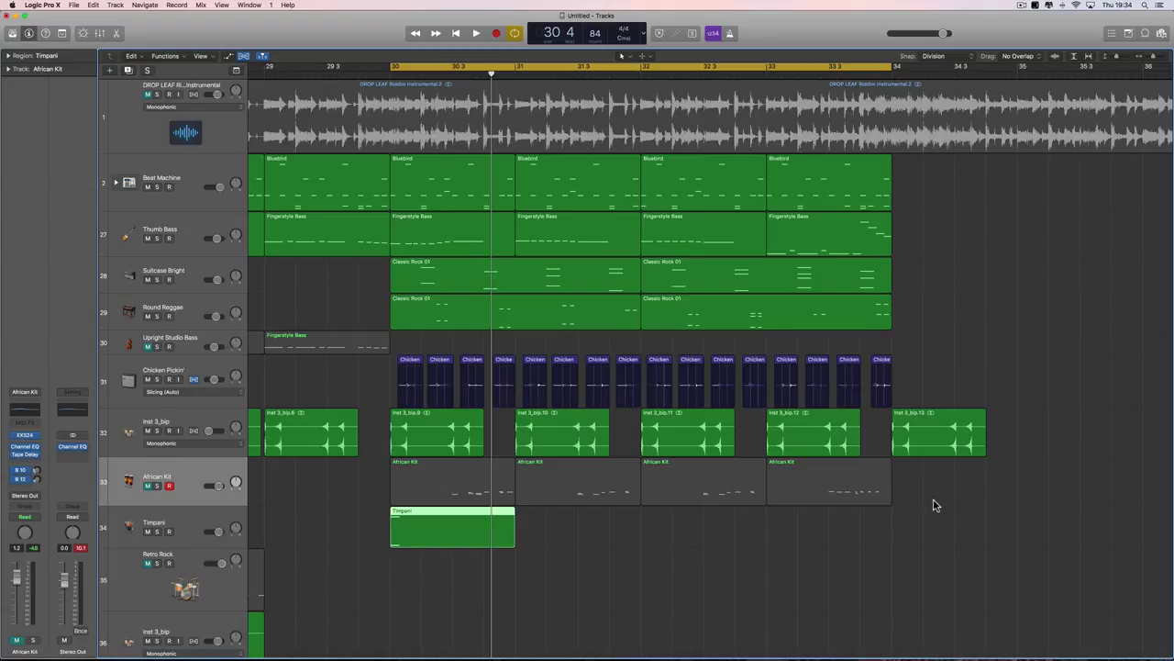
pyautogui.press('space')
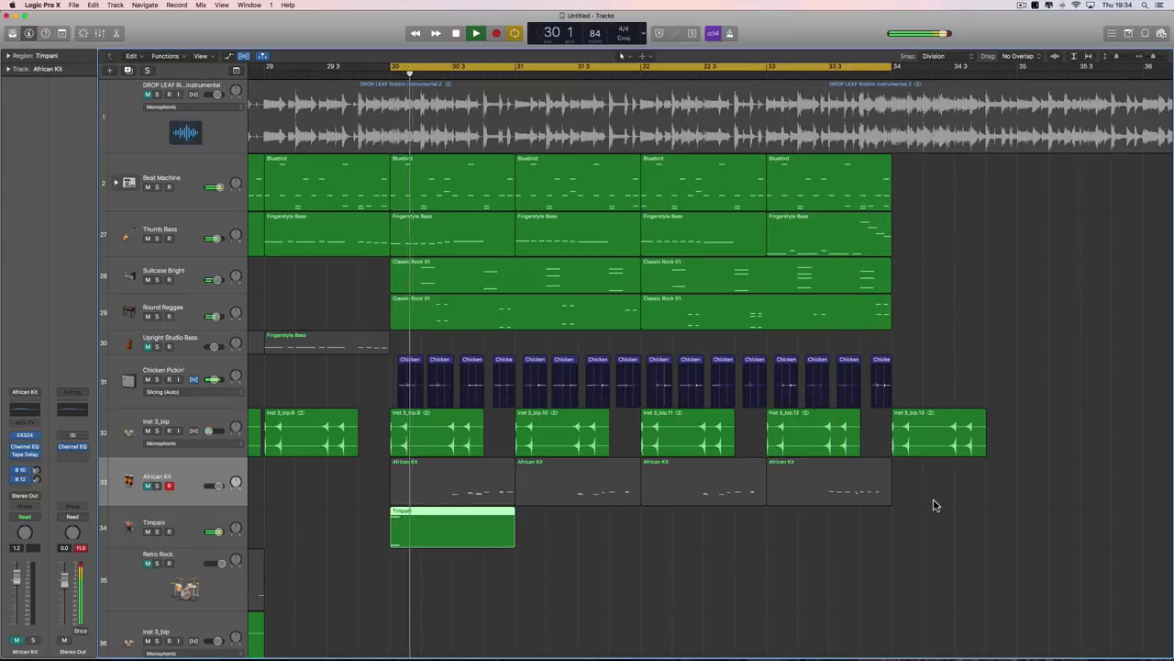
pyautogui.press('space')
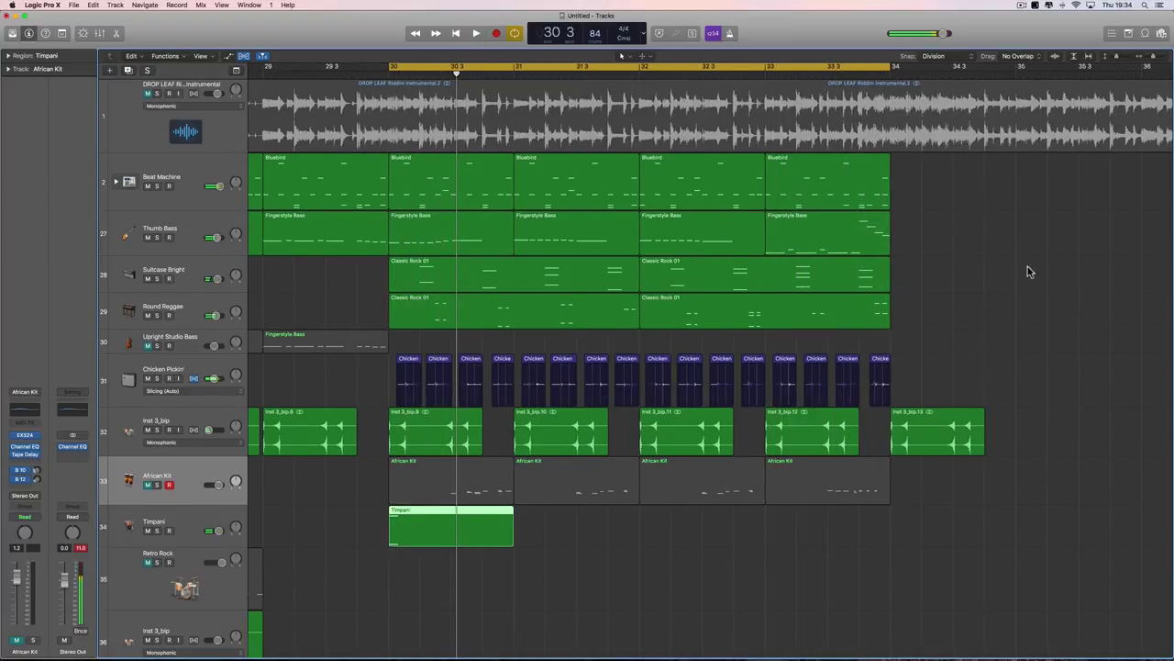
# - Move the playhead to the start of bar 30 and show the arrangement from bar 26 onward
pyautogui.moveTo(1153, 58); pyautogui.dragTo(1149, 59)
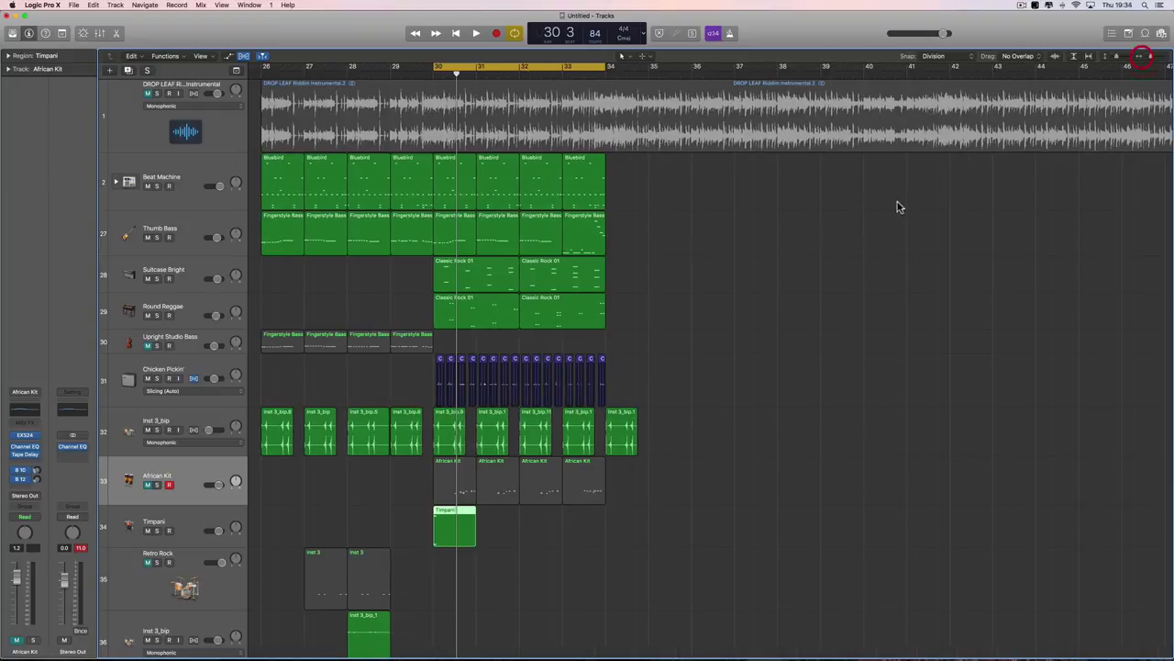
pyautogui.click(433, 76)
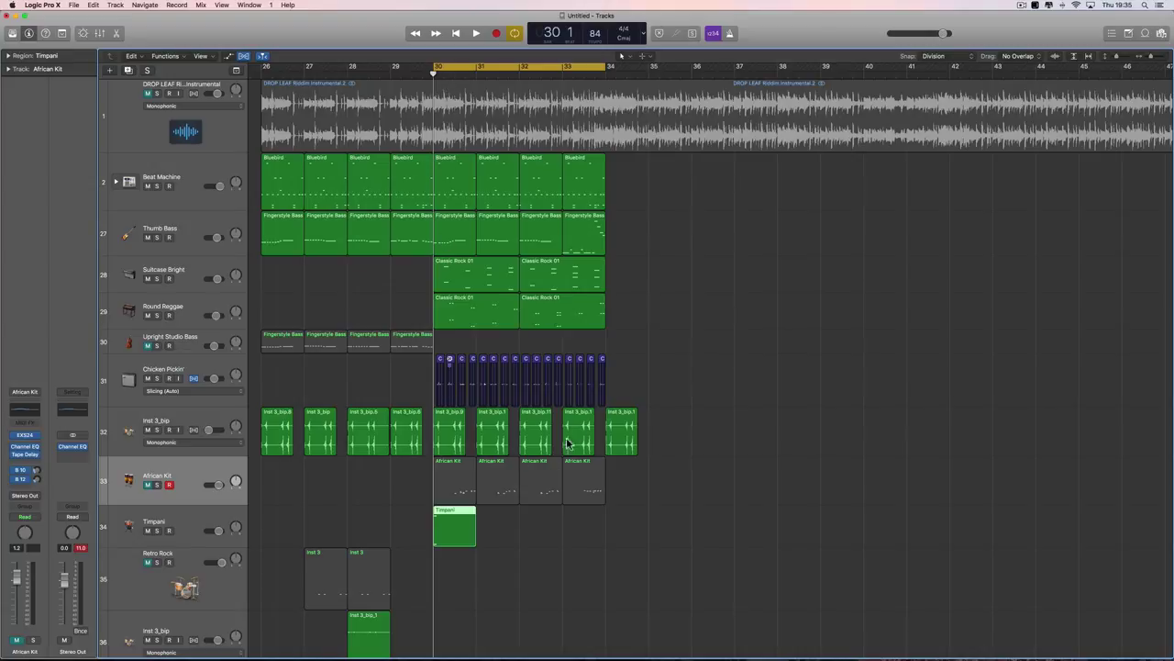
pyautogui.scroll(2, 684, 348)
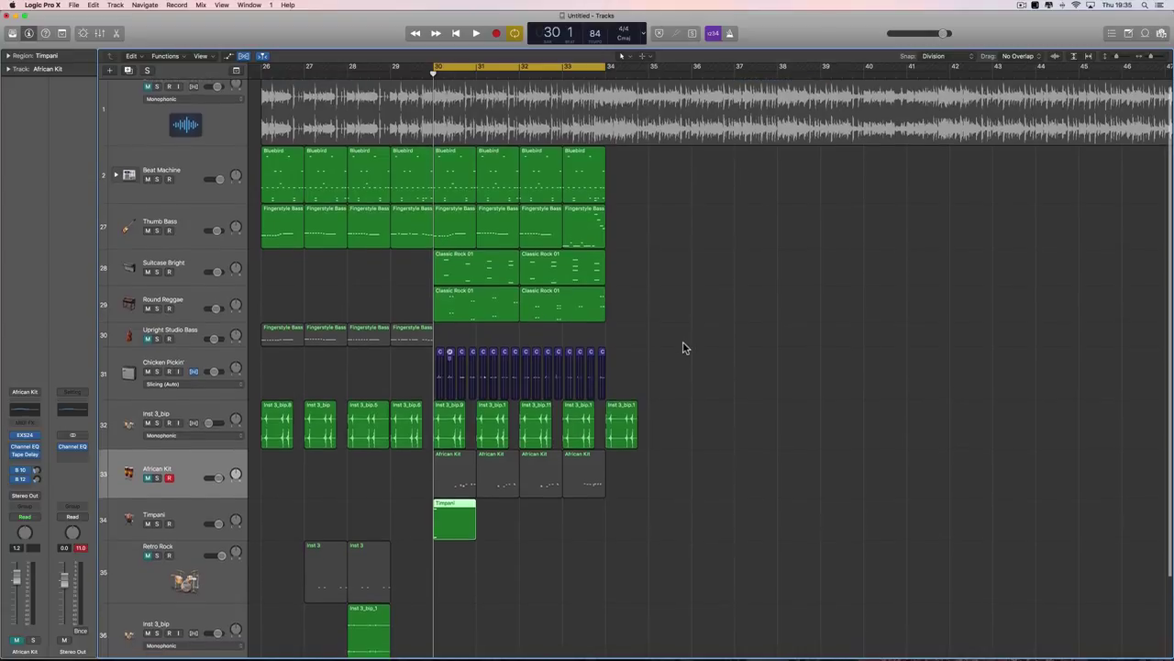